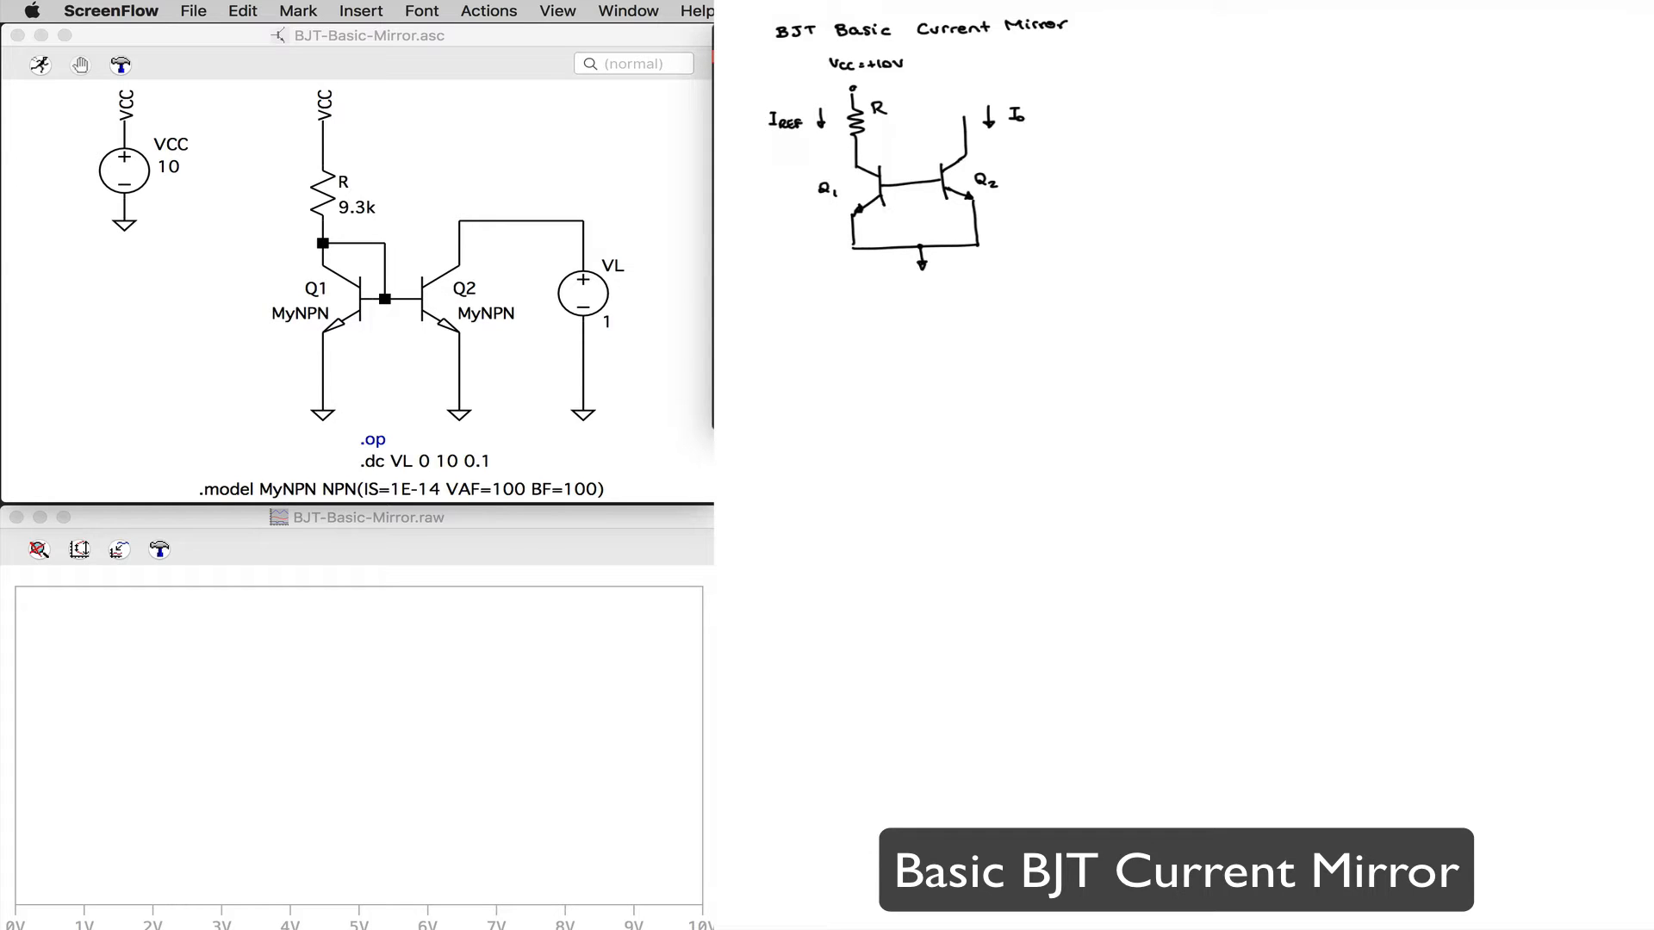
Step: Handwrite the design target IREF = 1 mA beside the basic current mirror sketch
left_click_drag(1154, 62, 1153, 75)
left_click_drag(1149, 76, 1162, 76)
left_click_drag(1162, 68, 1180, 68)
left_click_drag(1174, 71, 1179, 72)
left_click_drag(1183, 67, 1251, 70)
mouse_move(1254, 69)
left_mouse_down()
mouse_move(1260, 54)
mouse_move(1267, 67)
left_mouse_up()
Step: Write the equation IREF = (VCC − VBE)/R and draw the link from Q1's collector to its base in the sketch
left_click_drag(1169, 116, 1178, 124)
left_click_drag(1170, 115, 1178, 114)
left_click_drag(1170, 120, 1182, 125)
left_click_drag(1182, 114, 1189, 113)
left_click_drag(1181, 119, 1217, 112)
left_click_drag(1211, 117, 1217, 116)
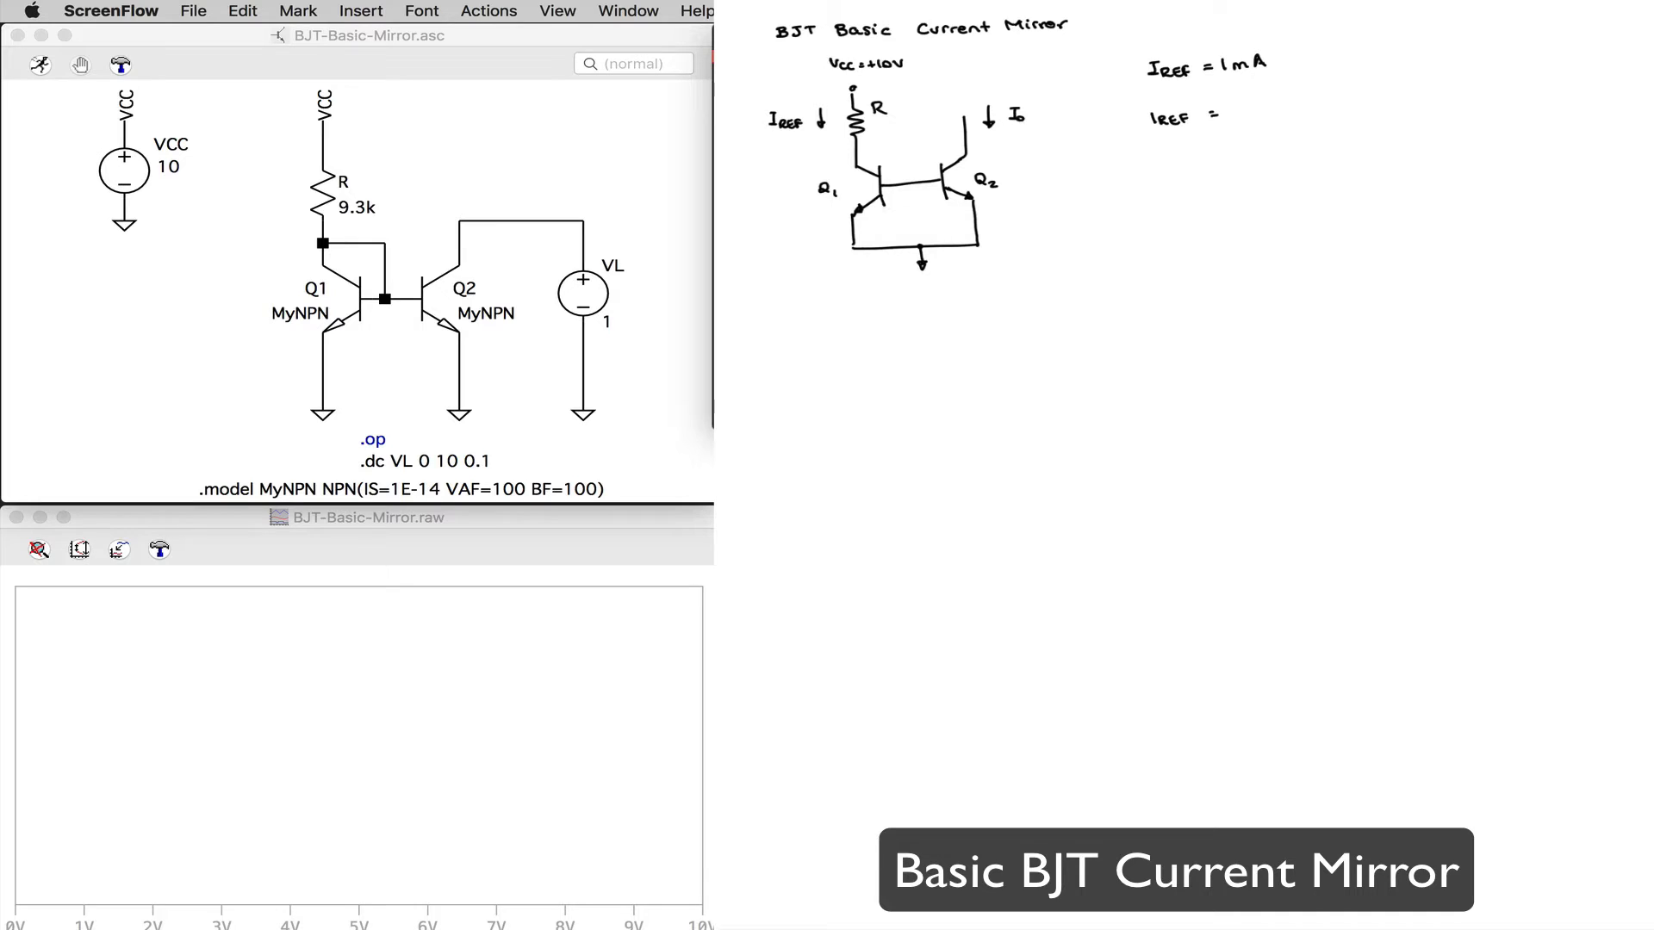
mouse_move(858, 146)
left_mouse_down()
mouse_move(887, 147)
mouse_move(913, 181)
left_mouse_up()
left_click_drag(1231, 94, 1253, 107)
left_click_drag(1256, 101, 1296, 92)
left_click_drag(1299, 96, 1299, 105)
mouse_move(1299, 96)
left_mouse_down()
mouse_move(1324, 112)
mouse_move(1281, 142)
left_mouse_up()
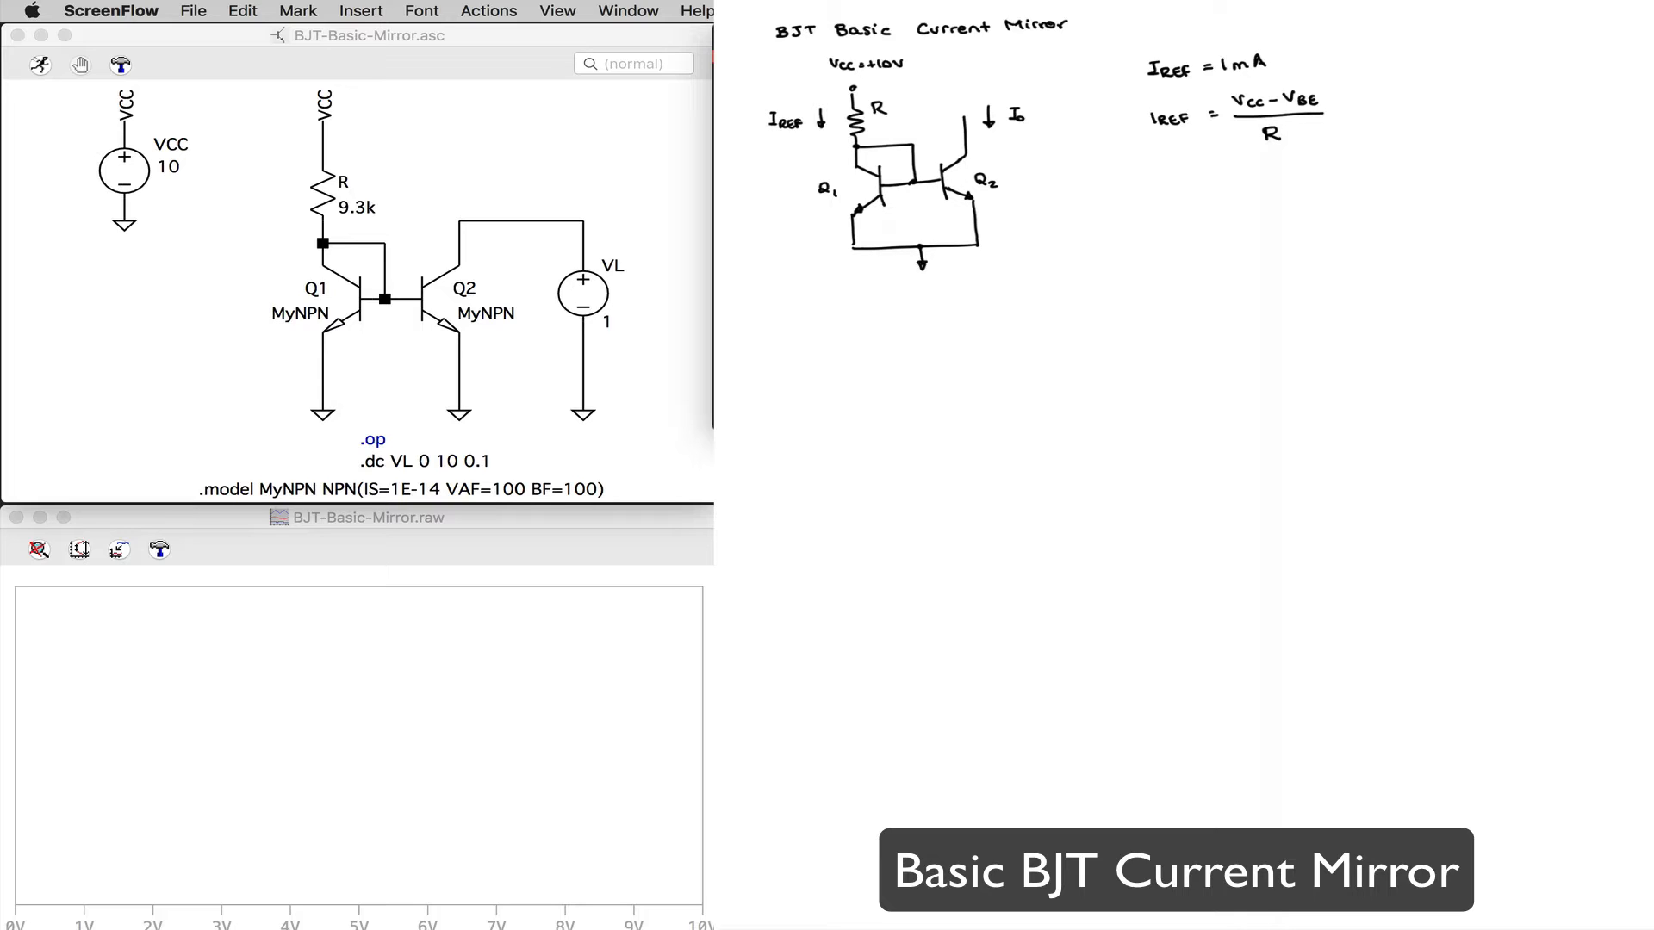
Step: Rearrange the reference current equation for the resistor as R = (VCC − VBE)/IREF
left_click_drag(1329, 111, 1385, 114)
mouse_move(1393, 109)
left_mouse_down()
mouse_move(1425, 85)
mouse_move(1441, 97)
left_mouse_up()
left_click_drag(1448, 91, 1472, 83)
left_click_drag(1474, 87, 1481, 95)
mouse_move(1487, 85)
left_mouse_down()
mouse_move(1505, 101)
mouse_move(1451, 124)
mouse_move(1490, 123)
left_mouse_up()
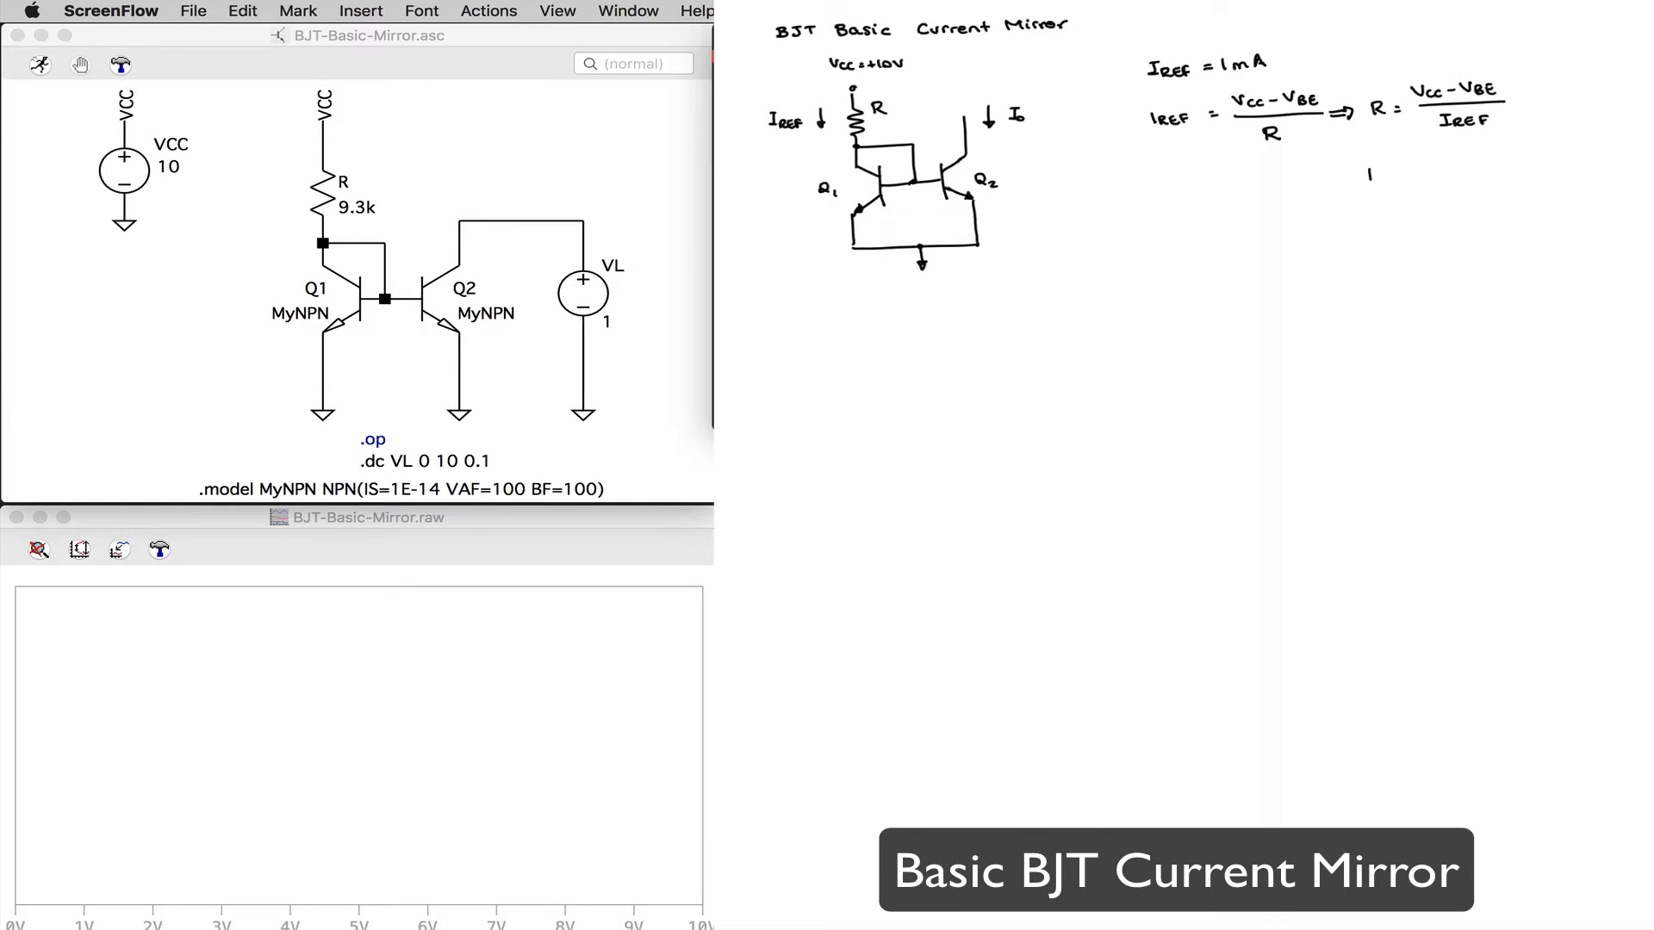
Step: Write the resistor calculation with numbers, R = (10 − 0.7)/1m = 9.3 kΩ, below the rearranged equation
mouse_move(1369, 167)
left_mouse_down()
mouse_move(1398, 177)
mouse_move(1428, 155)
left_mouse_up()
mouse_move(1449, 159)
left_mouse_down()
mouse_move(1491, 159)
mouse_move(1472, 193)
left_mouse_up()
left_click(1483, 161)
left_click_drag(1539, 158, 1553, 170)
left_click(1546, 168)
left_click_drag(1573, 155, 1583, 165)
left_click_drag(1585, 164, 1601, 161)
Step: Label resistor R in the mirror sketch with 9.3 kΩ in blue, and return the pen to black
left_click(1129, 4)
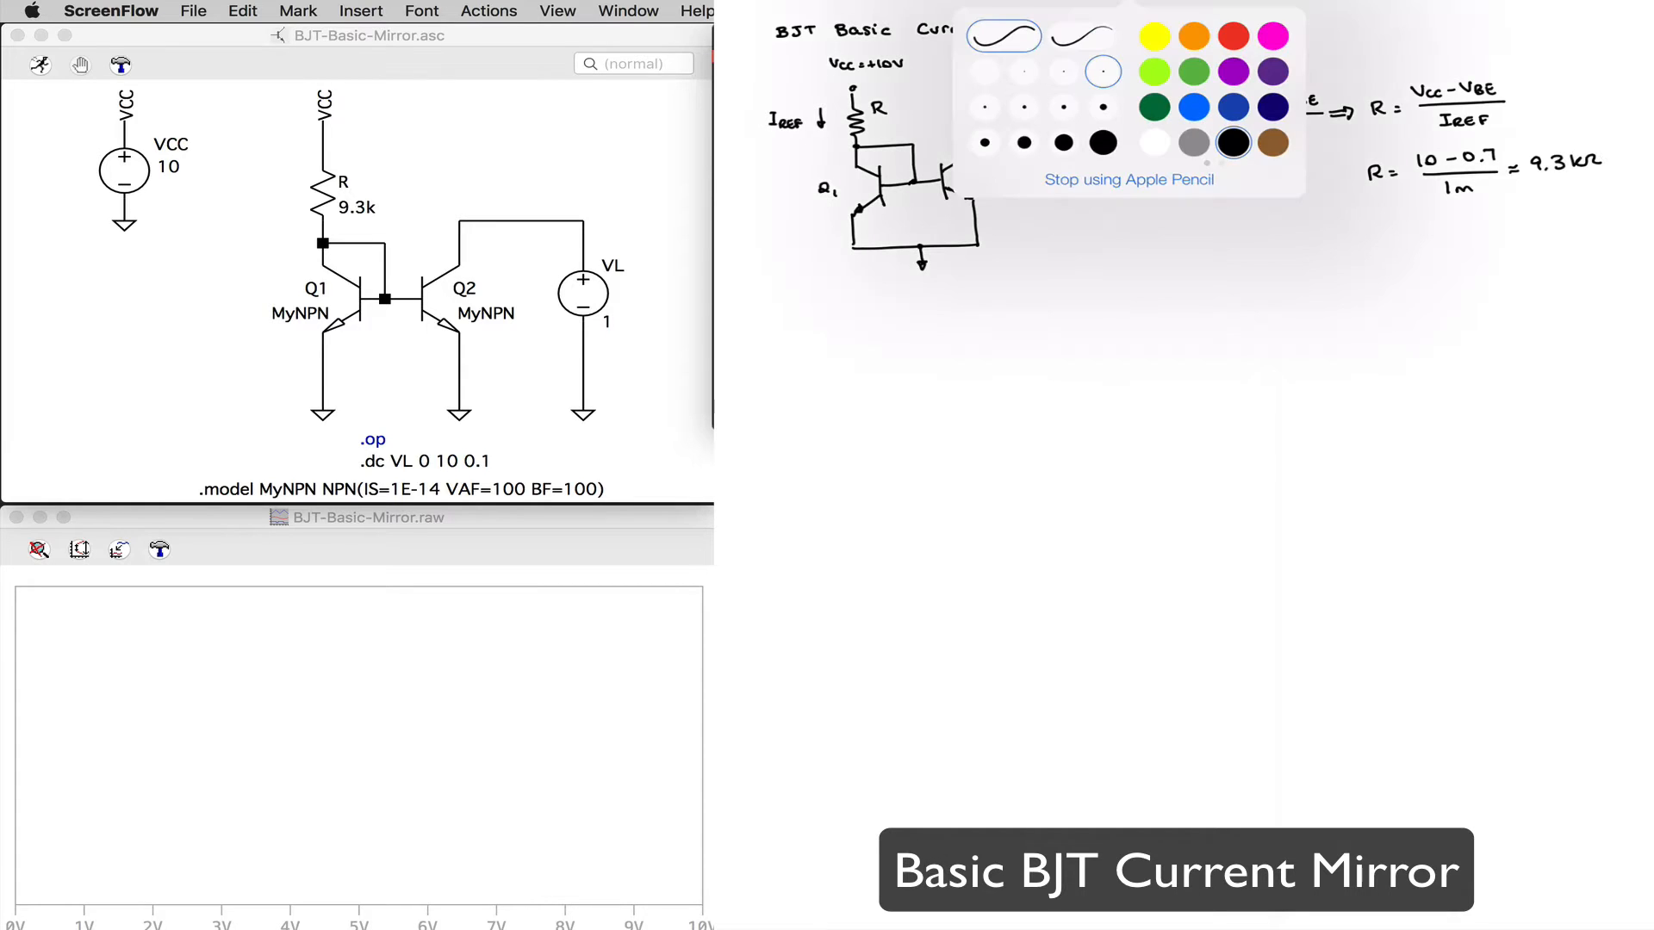
left_click(1215, 82)
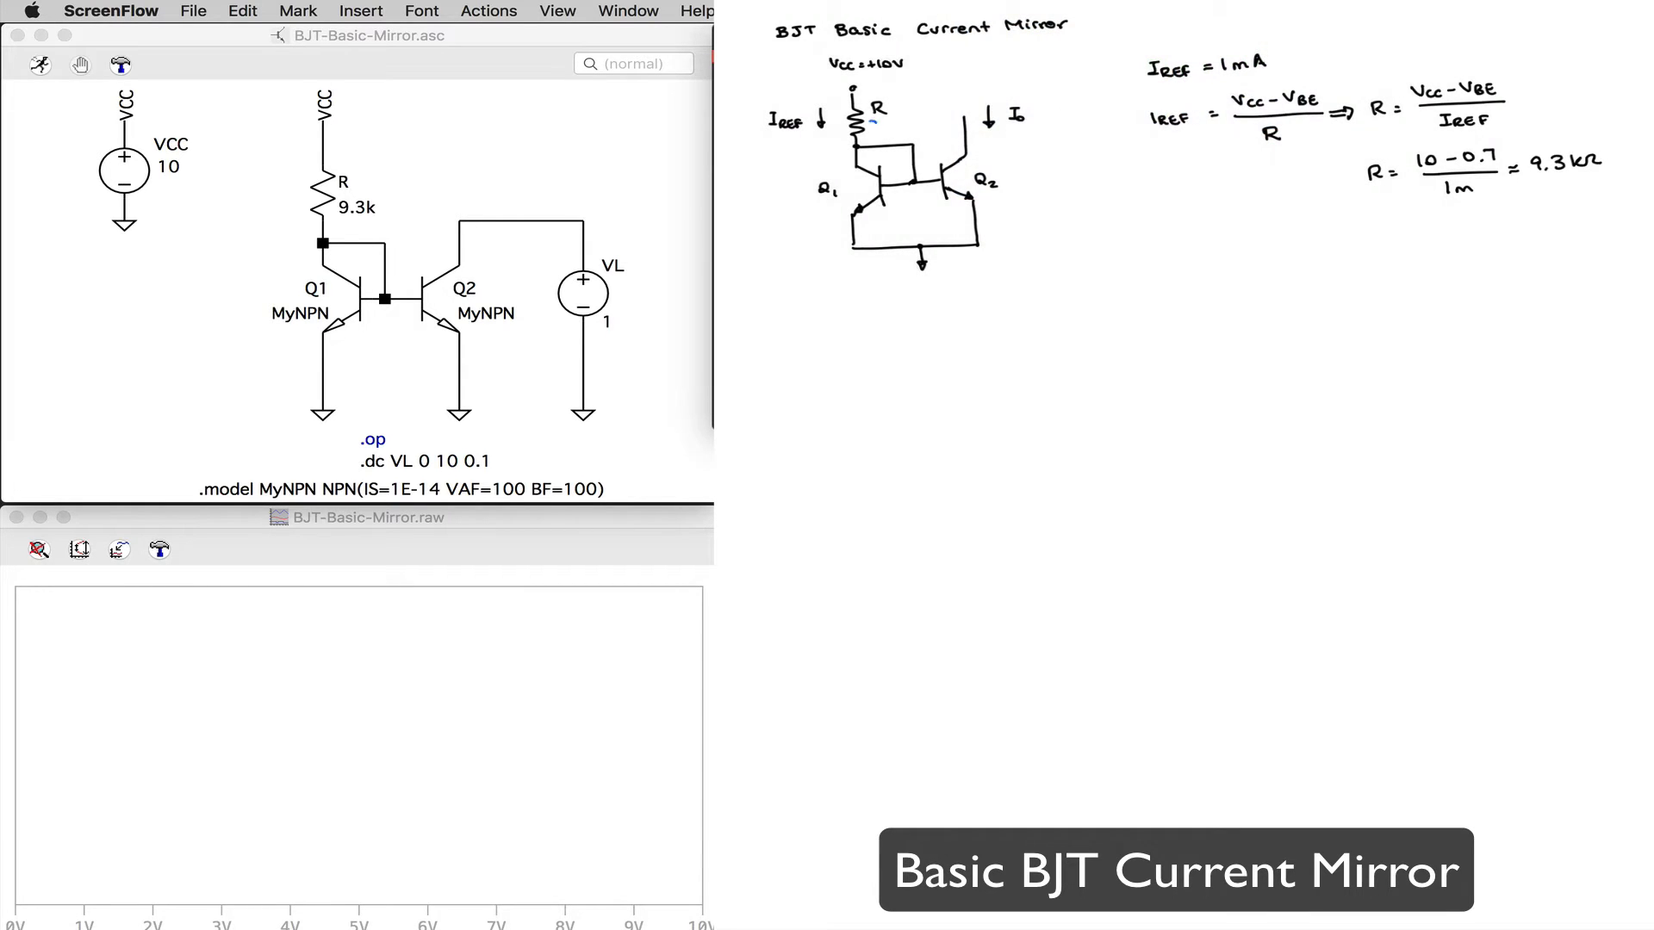
left_click(881, 130)
left_click_drag(876, 122, 895, 130)
left_click_drag(905, 123, 921, 128)
left_click(1130, 4)
left_click(1234, 142)
Step: Mark the output resistance Rout in orange with an arrow looking into Q2's collector
left_click(1129, 5)
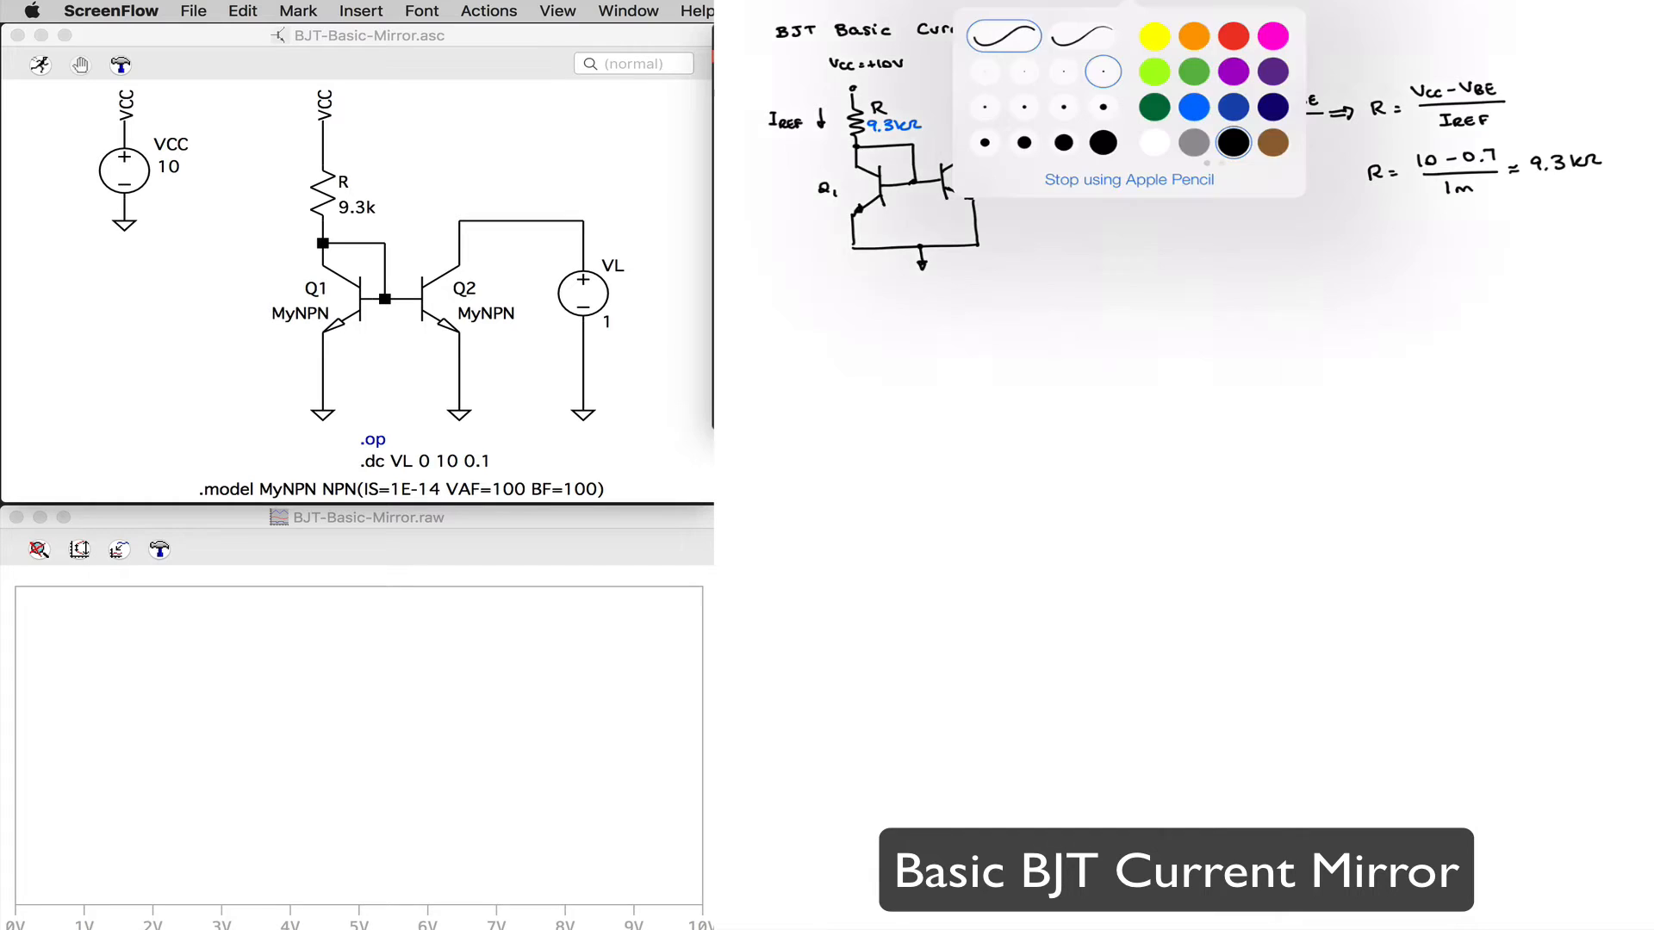
left_click(1193, 36)
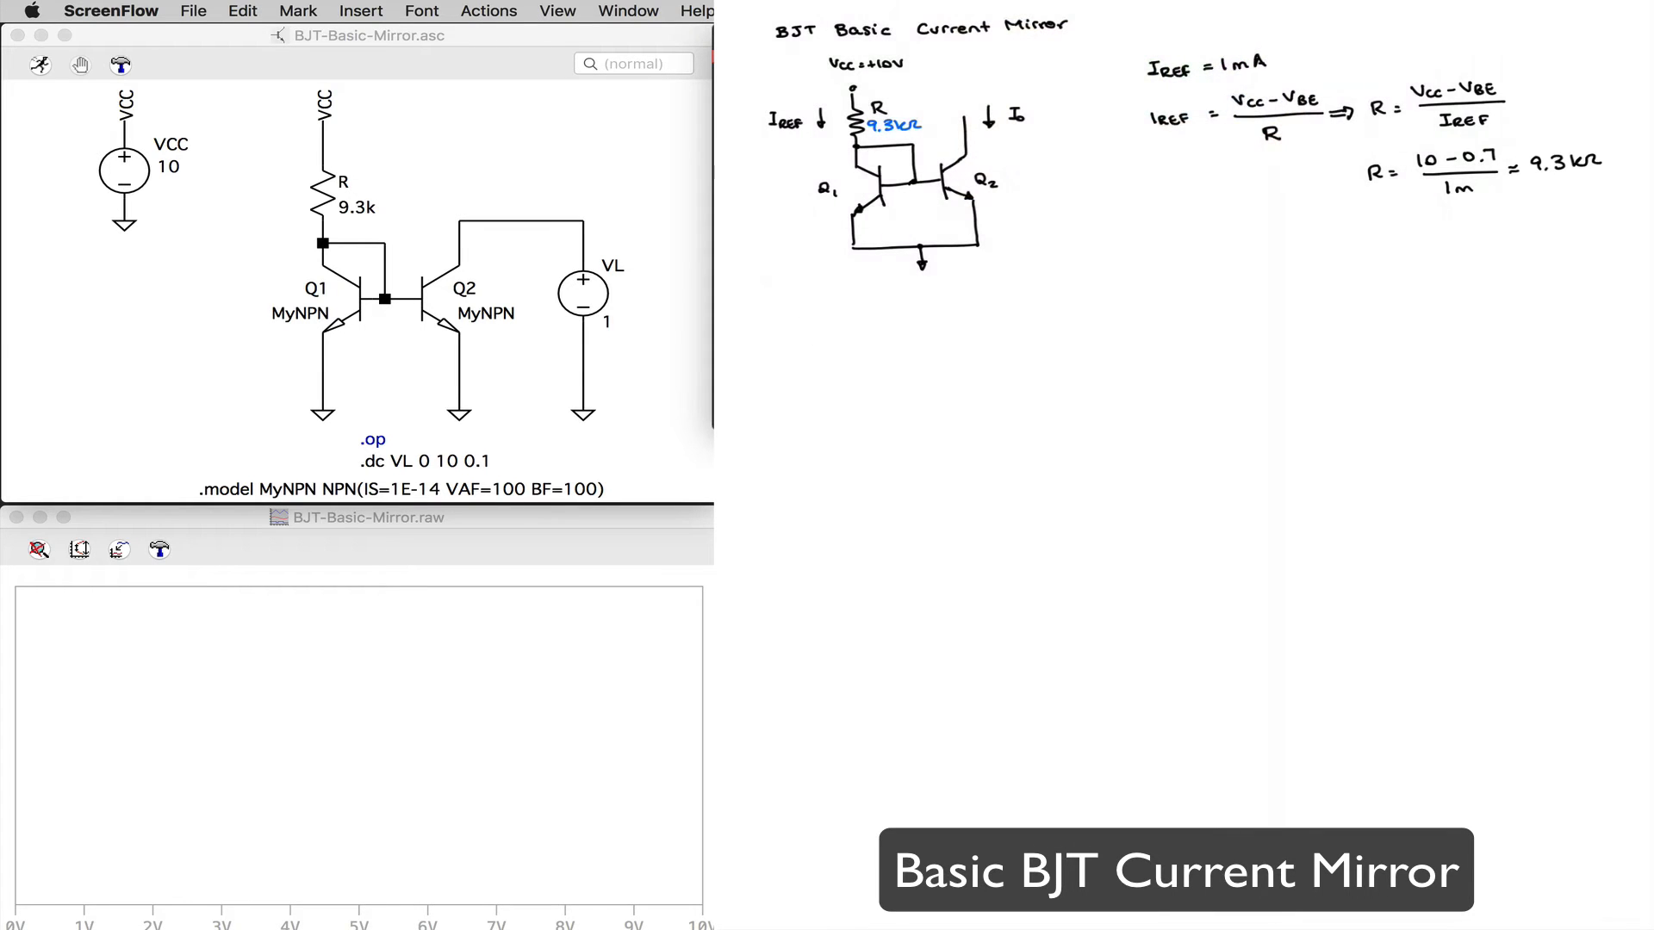
mouse_move(981, 152)
left_mouse_down()
mouse_move(980, 135)
mouse_move(1032, 144)
left_mouse_up()
Step: Write the output resistance formula Rout ≈ ro2 = VA/IC2 in black below the resistor calculation
left_click(1118, 3)
left_click(1151, 140)
mouse_move(1152, 243)
left_mouse_down()
mouse_move(1243, 257)
mouse_move(1281, 223)
mouse_move(1293, 262)
left_mouse_up()
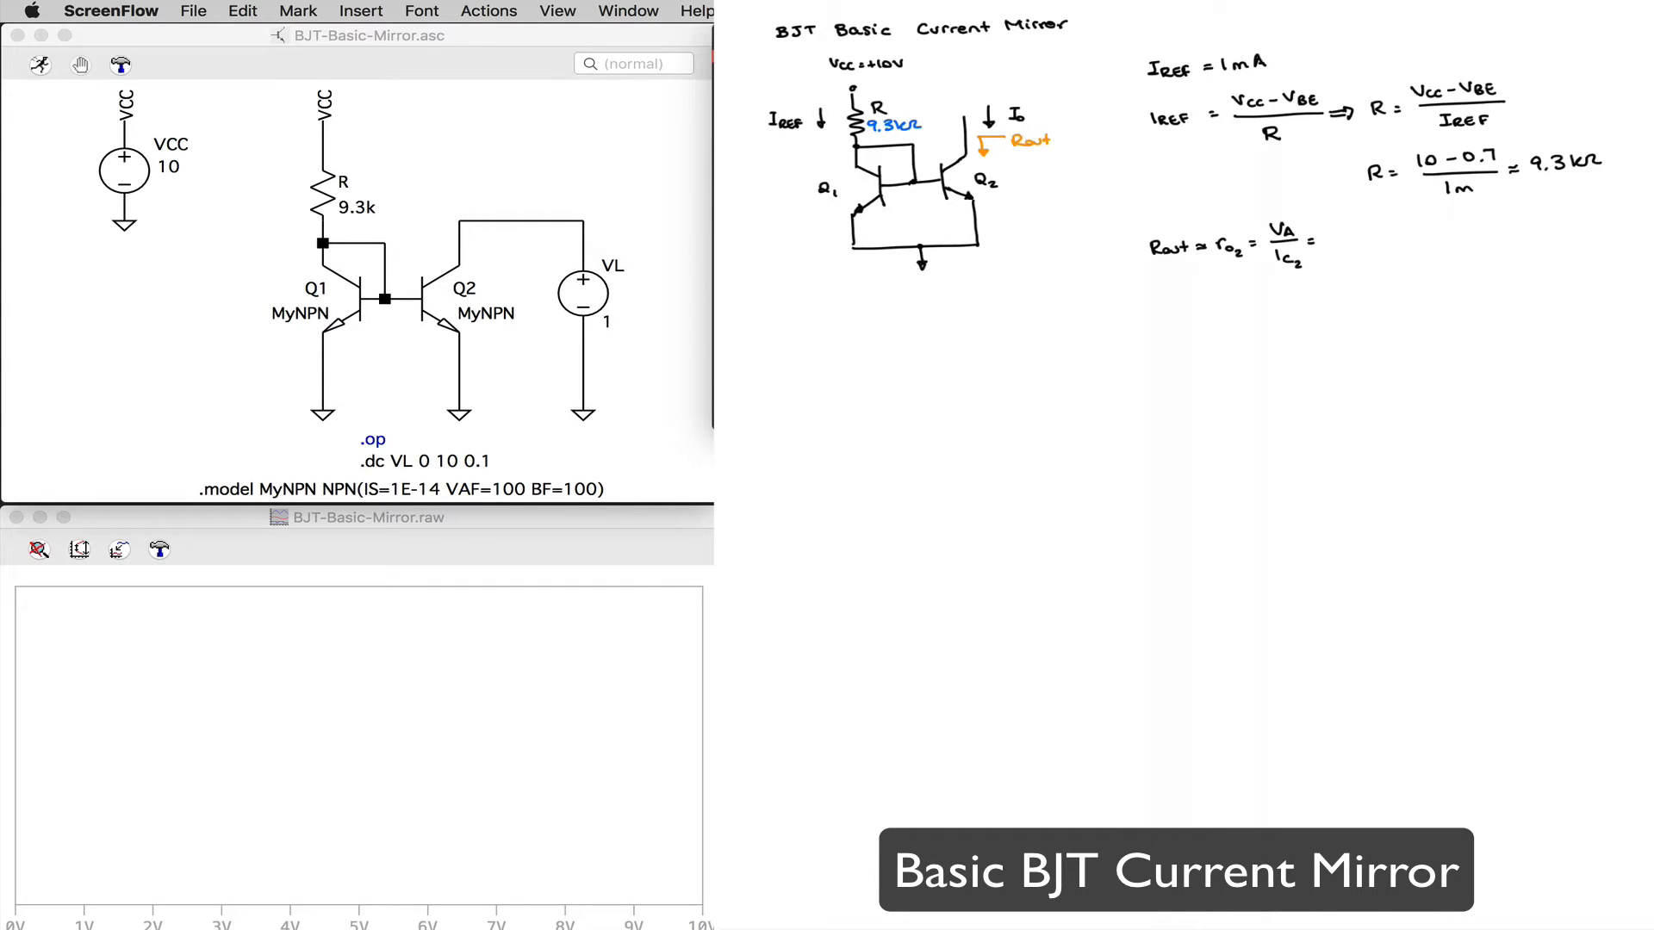
Step: Note the Early voltage VA = 100 V below the mirror sketch
left_click_drag(842, 293, 884, 302)
left_click_drag(895, 292, 895, 303)
left_click_drag(904, 295, 907, 295)
left_click_drag(919, 294, 943, 293)
Step: Complete the Rout equation with numbers as 100/1m ≈ 100 kΩ
left_click_drag(1339, 223, 1349, 224)
left_click_drag(1367, 222, 1361, 255)
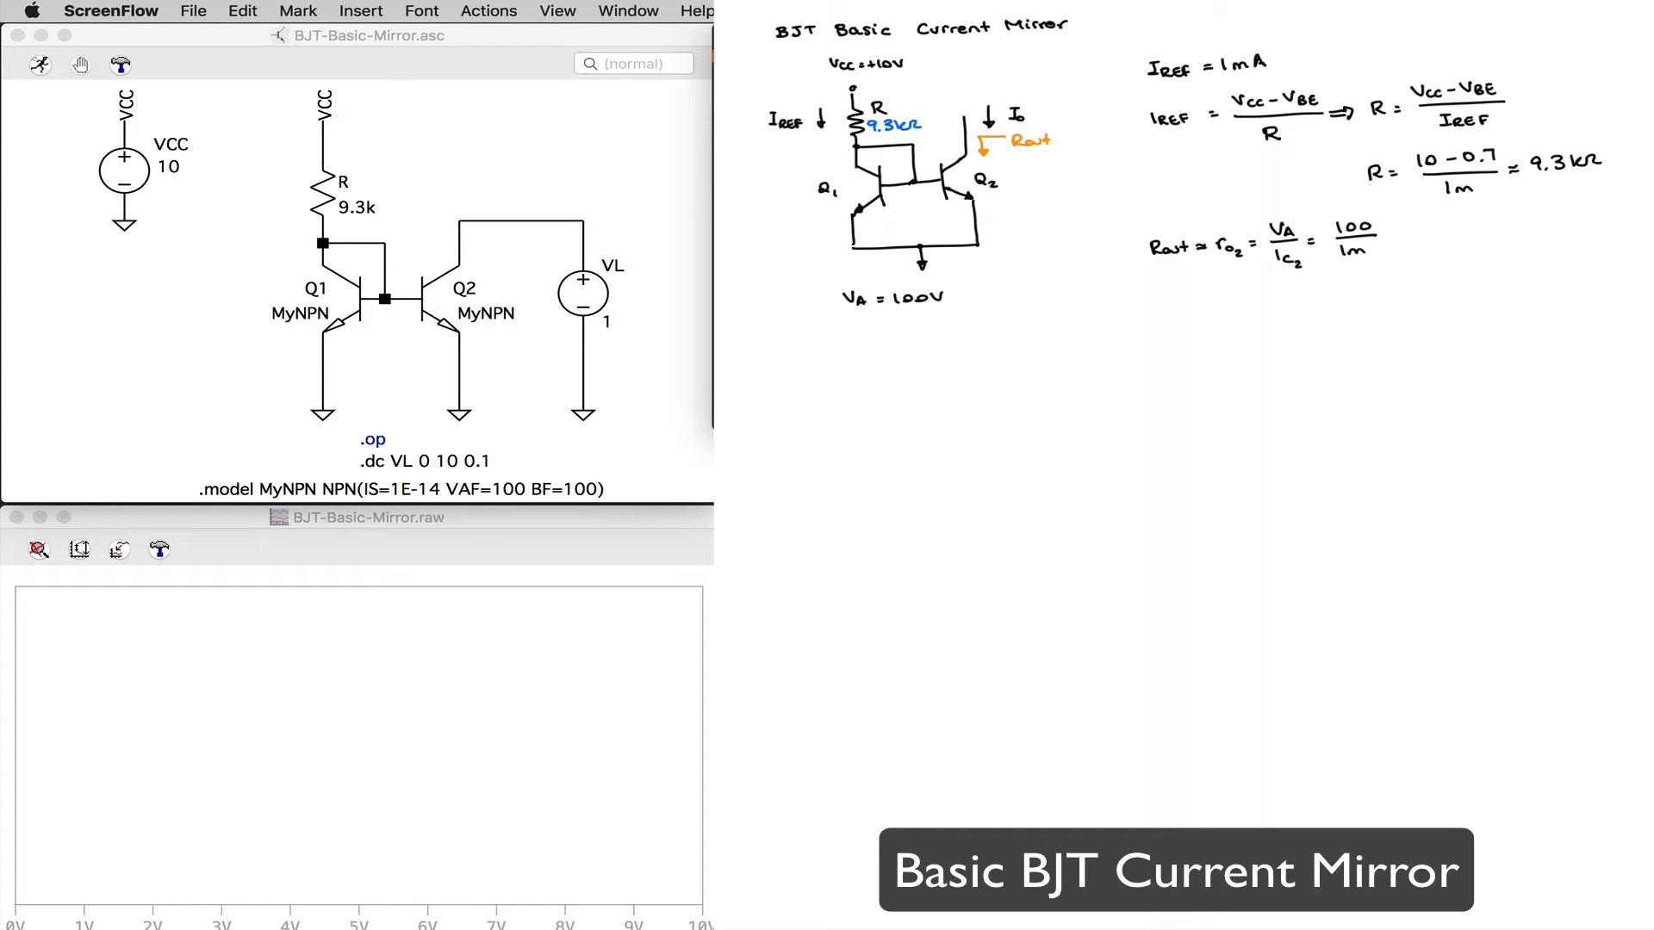
left_click_drag(1385, 238, 1396, 236)
left_click_drag(1408, 227, 1419, 229)
left_click_drag(1434, 230, 1435, 229)
left_click_drag(1448, 226, 1457, 237)
left_click_drag(1460, 238, 1473, 236)
Step: Switch to LTspice, run the simulation of the basic mirror and plot the collector current Ic(Q2)
left_click(39, 66)
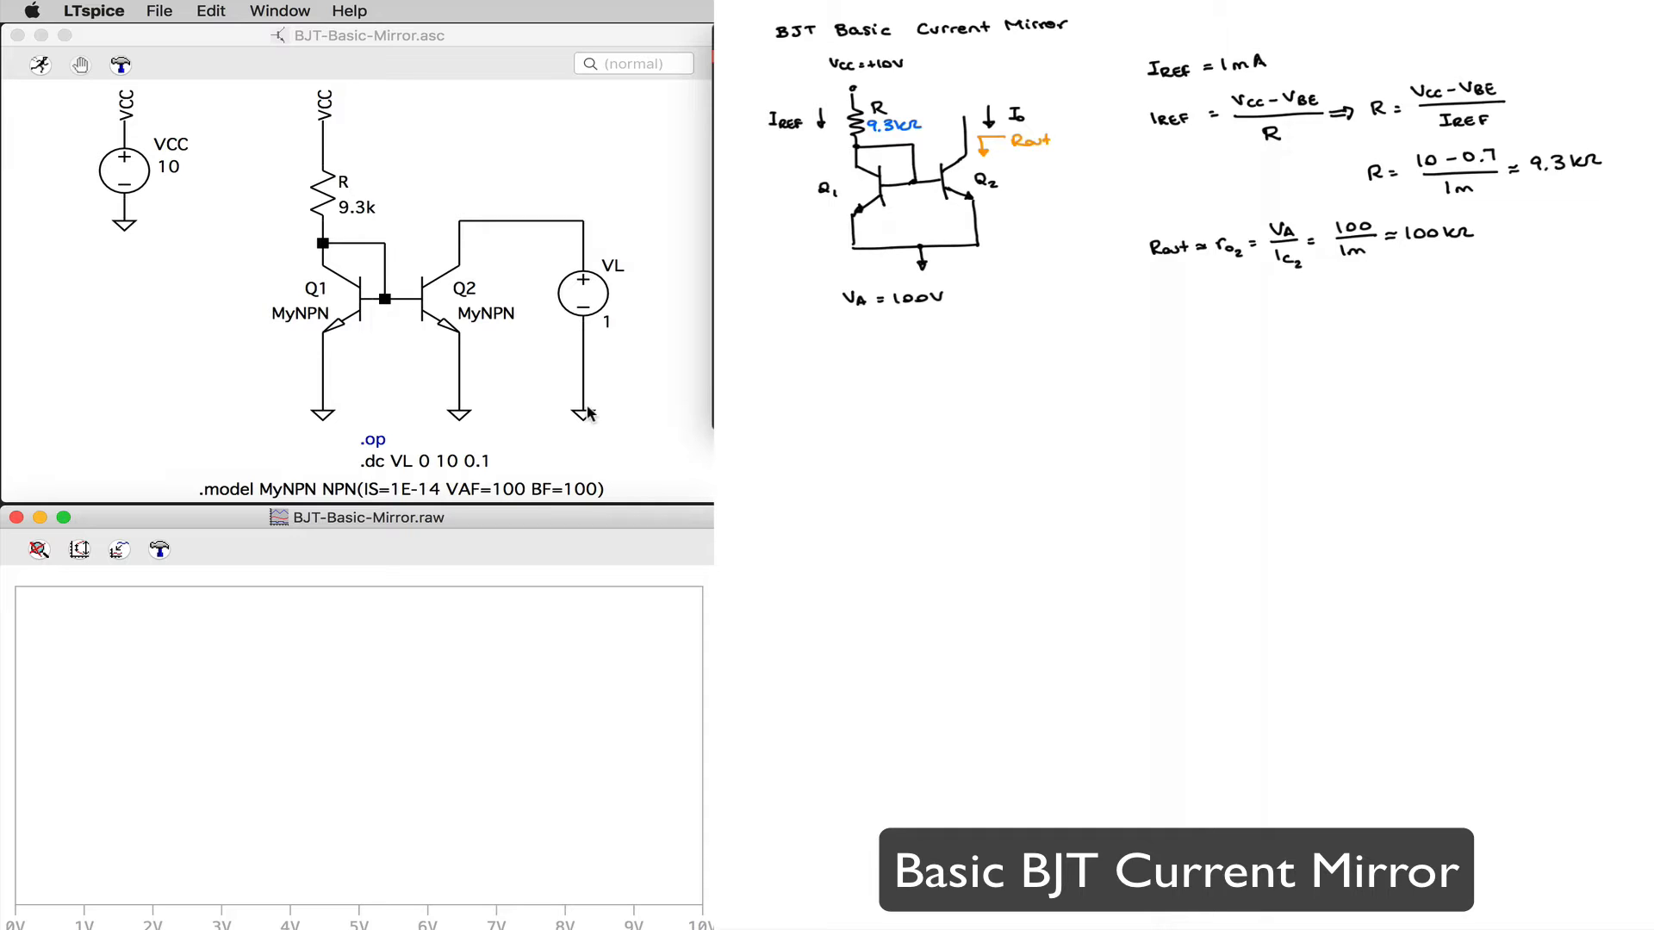
left_click(462, 246)
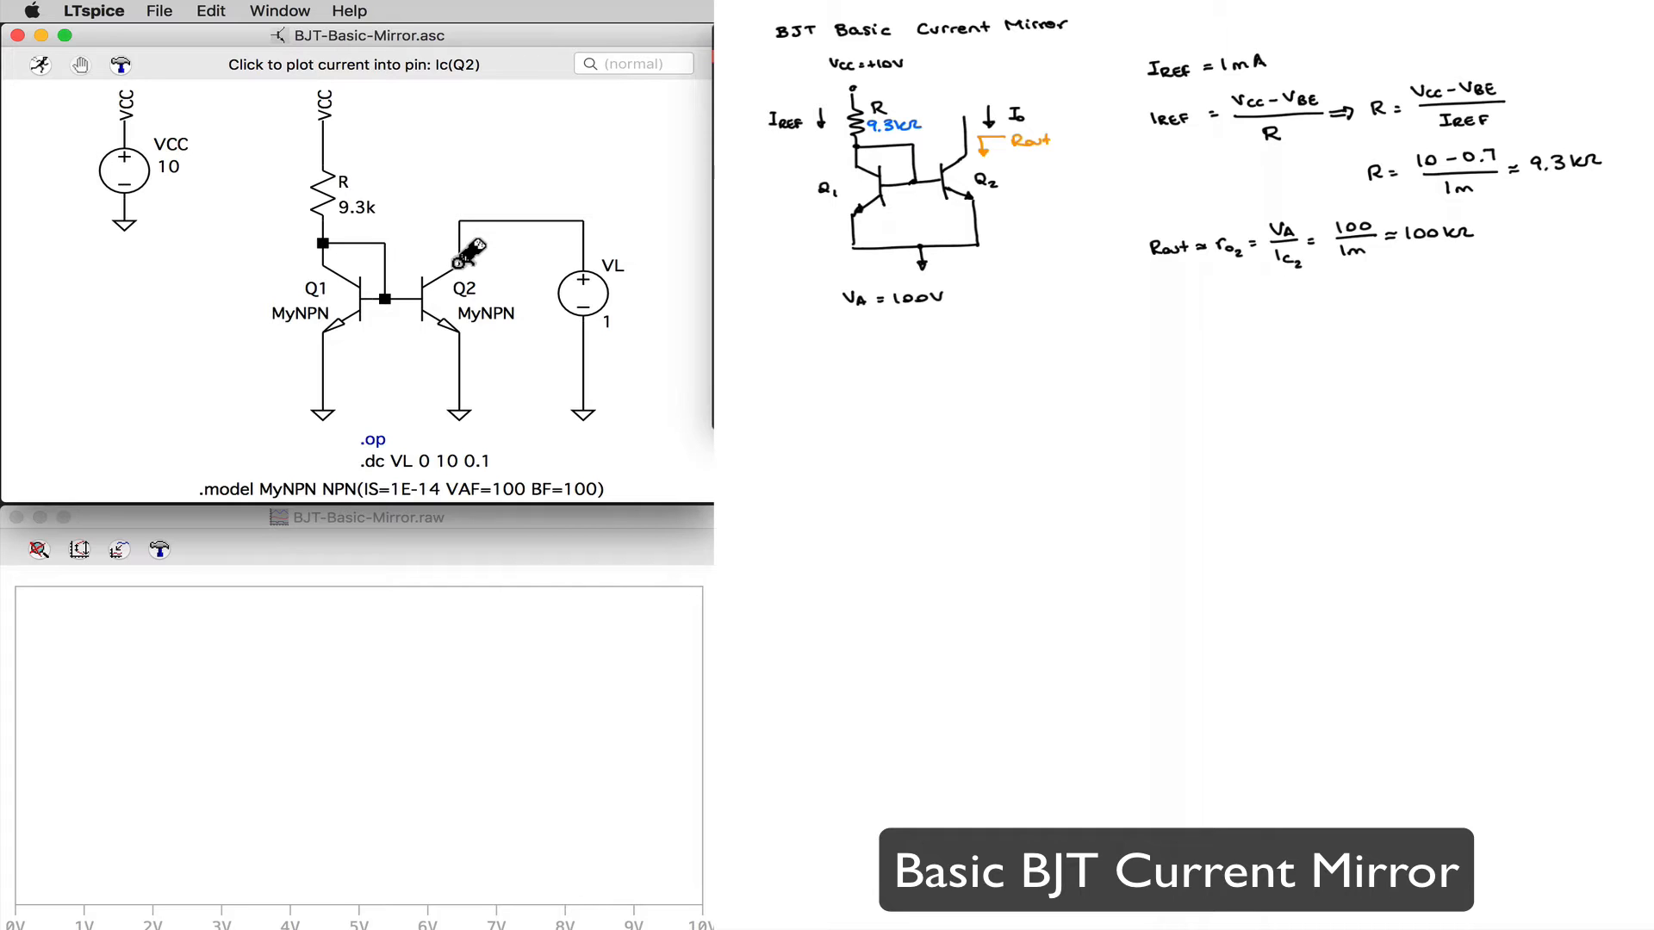
left_click(459, 260)
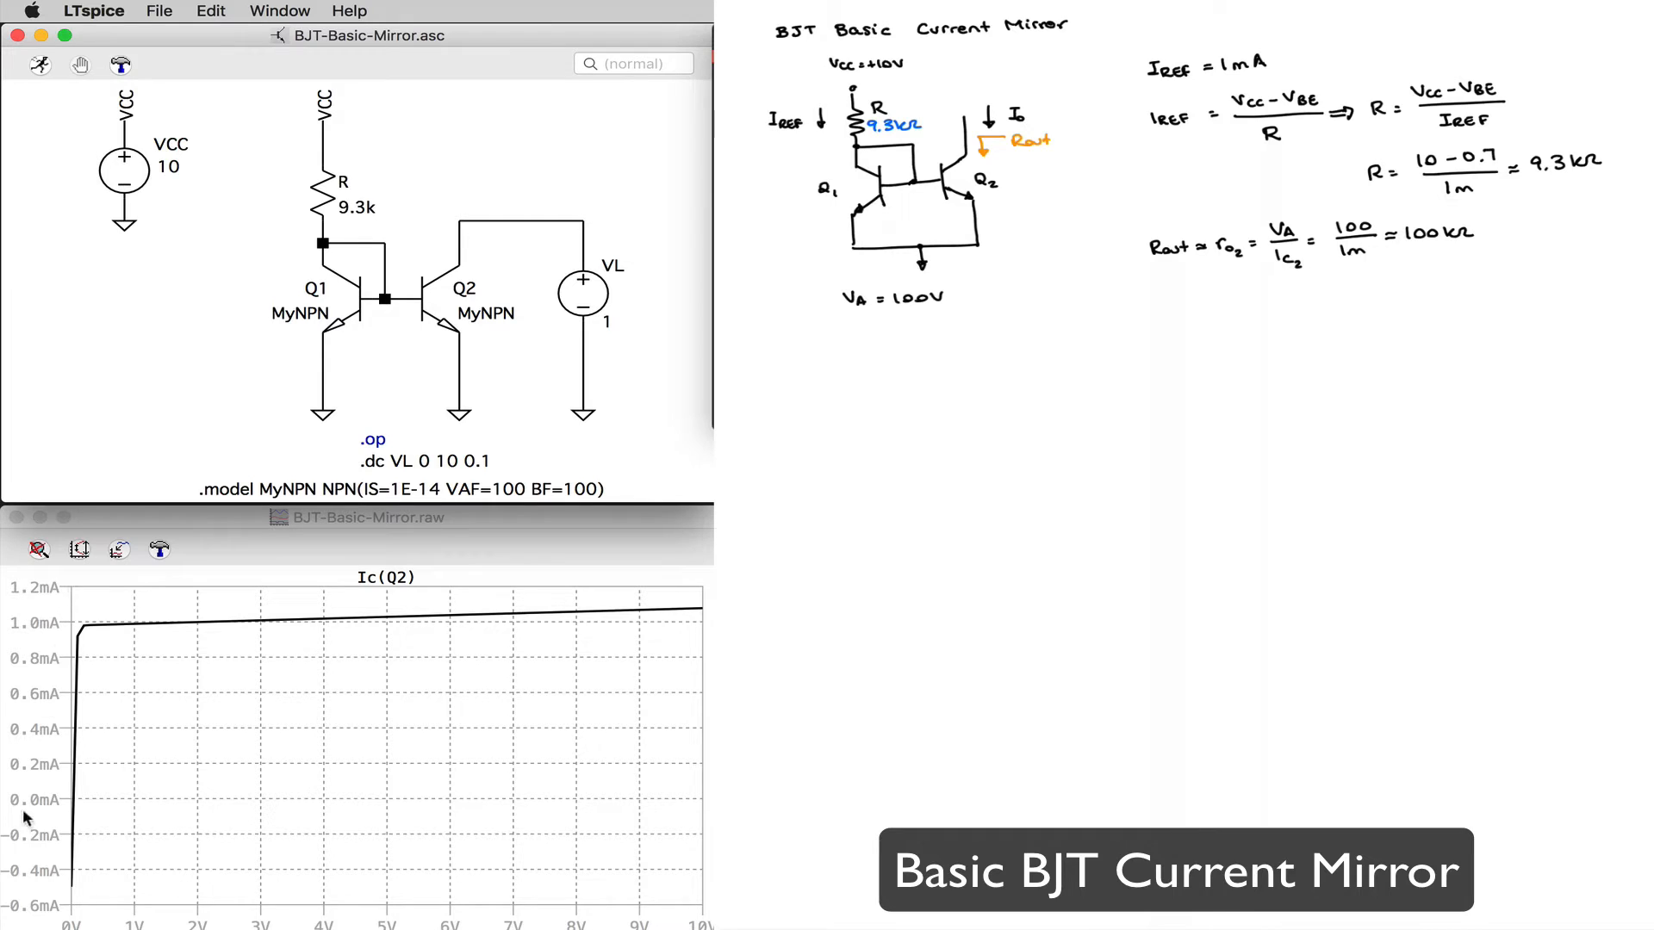
Step: Attach cursors to the Ic(Q2) trace and place them at 1 V and 10 V to measure its slope
left_click(21, 572)
left_click(390, 582)
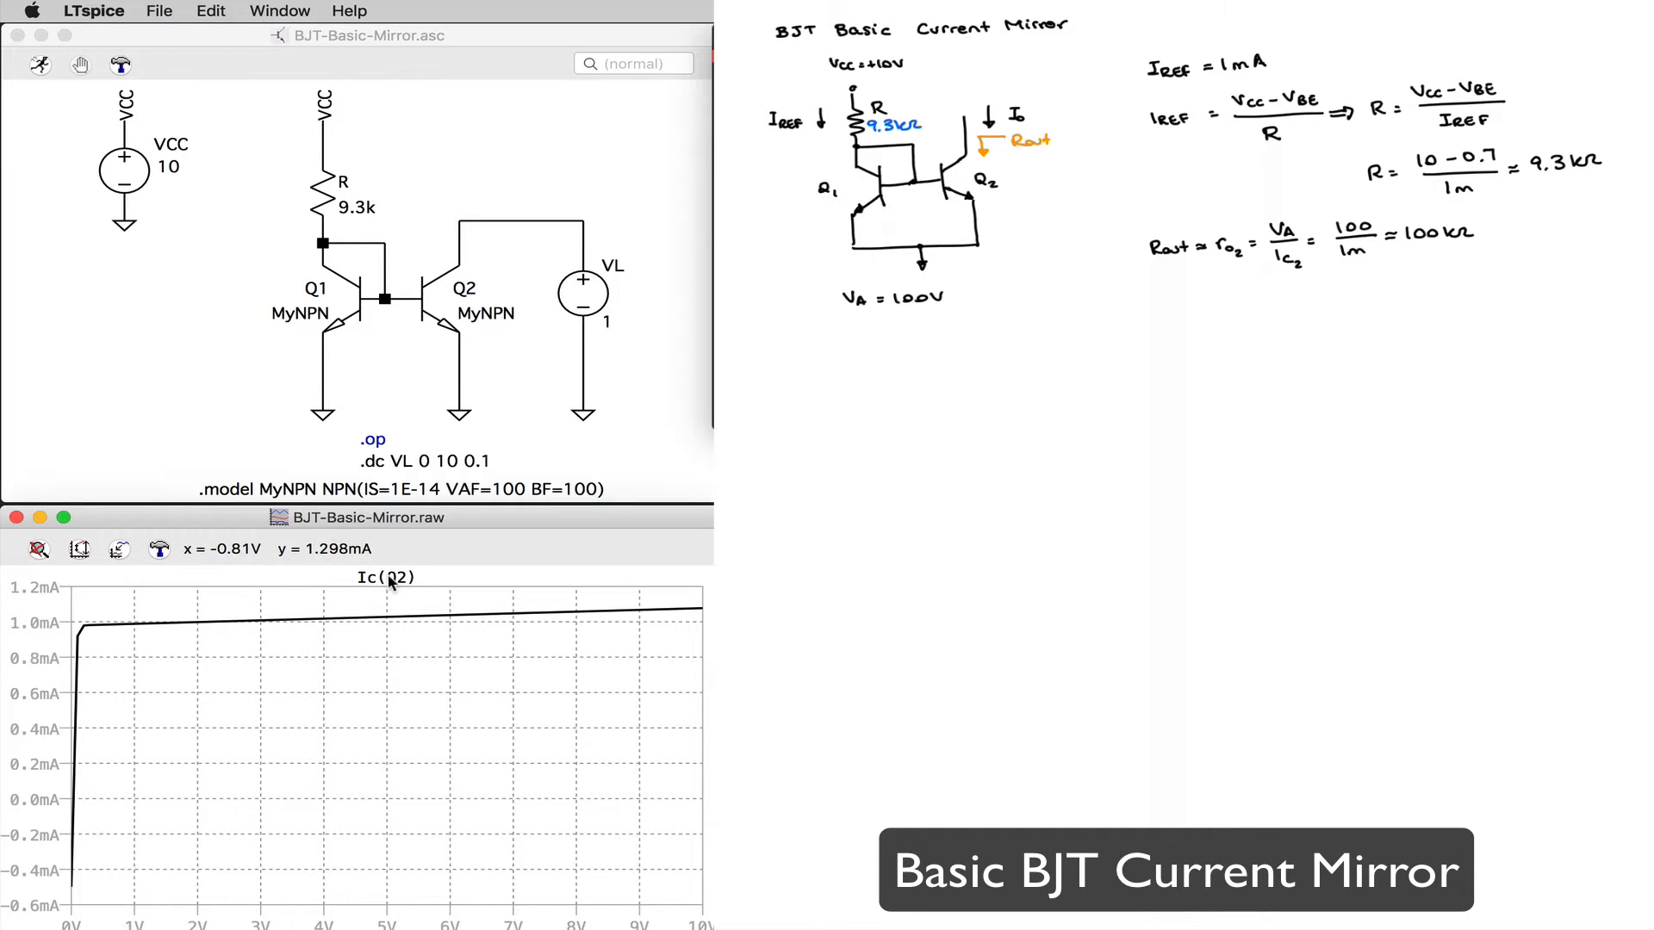
left_click(389, 583)
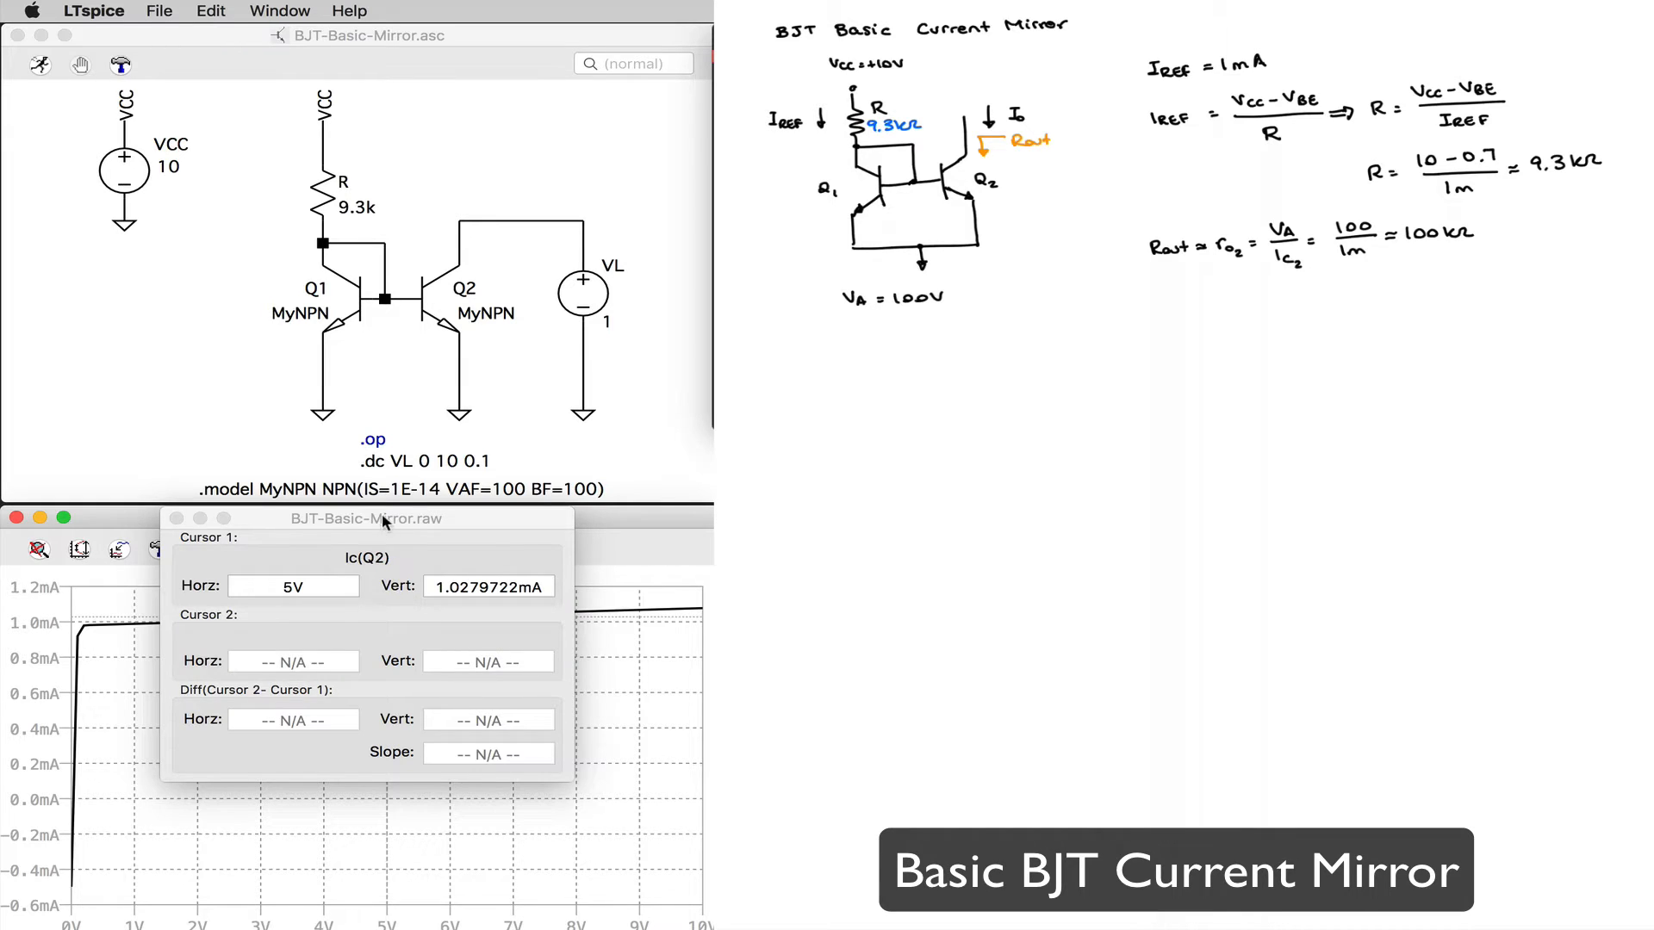
left_click_drag(381, 515, 946, 571)
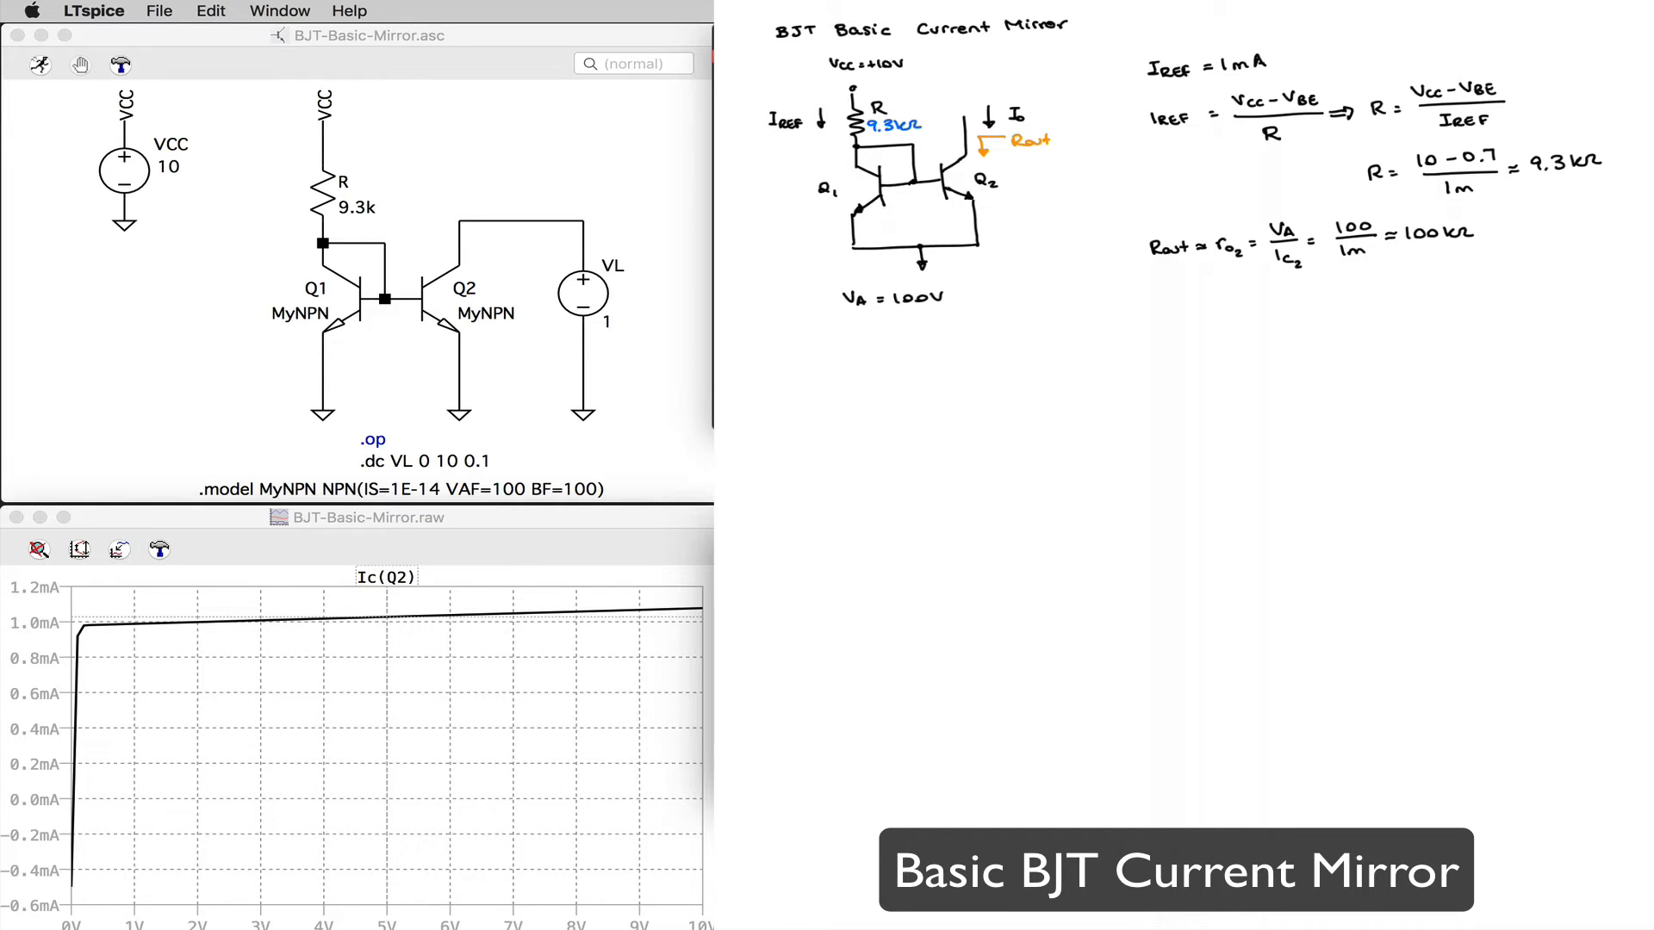
left_click(385, 615)
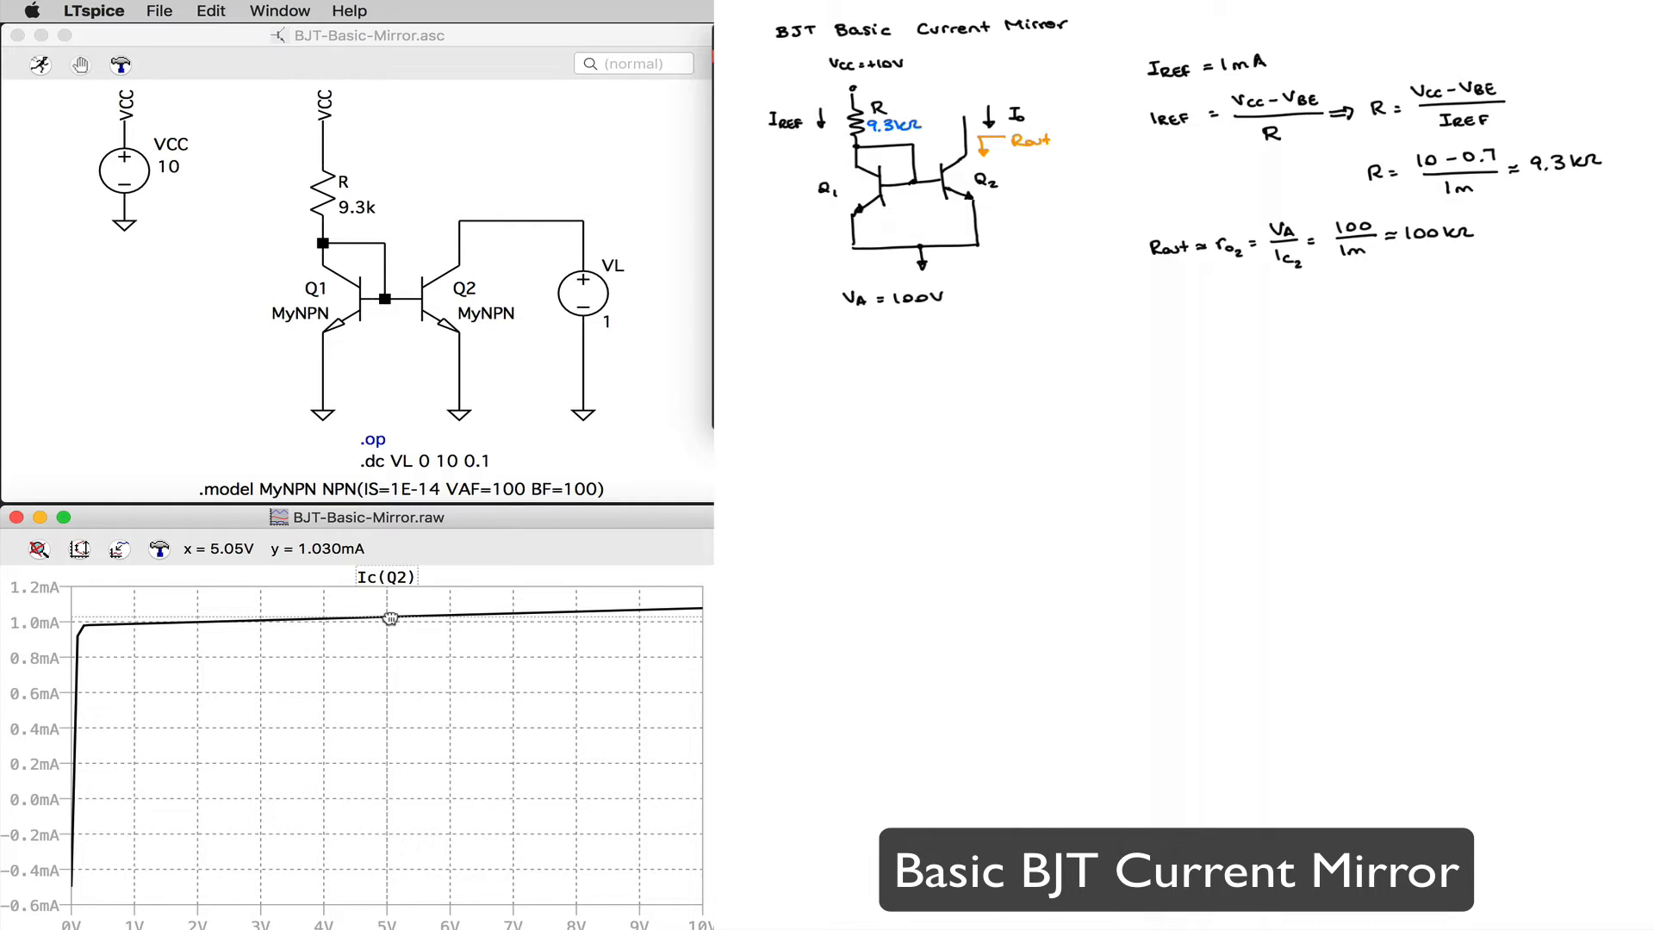
left_click(134, 625)
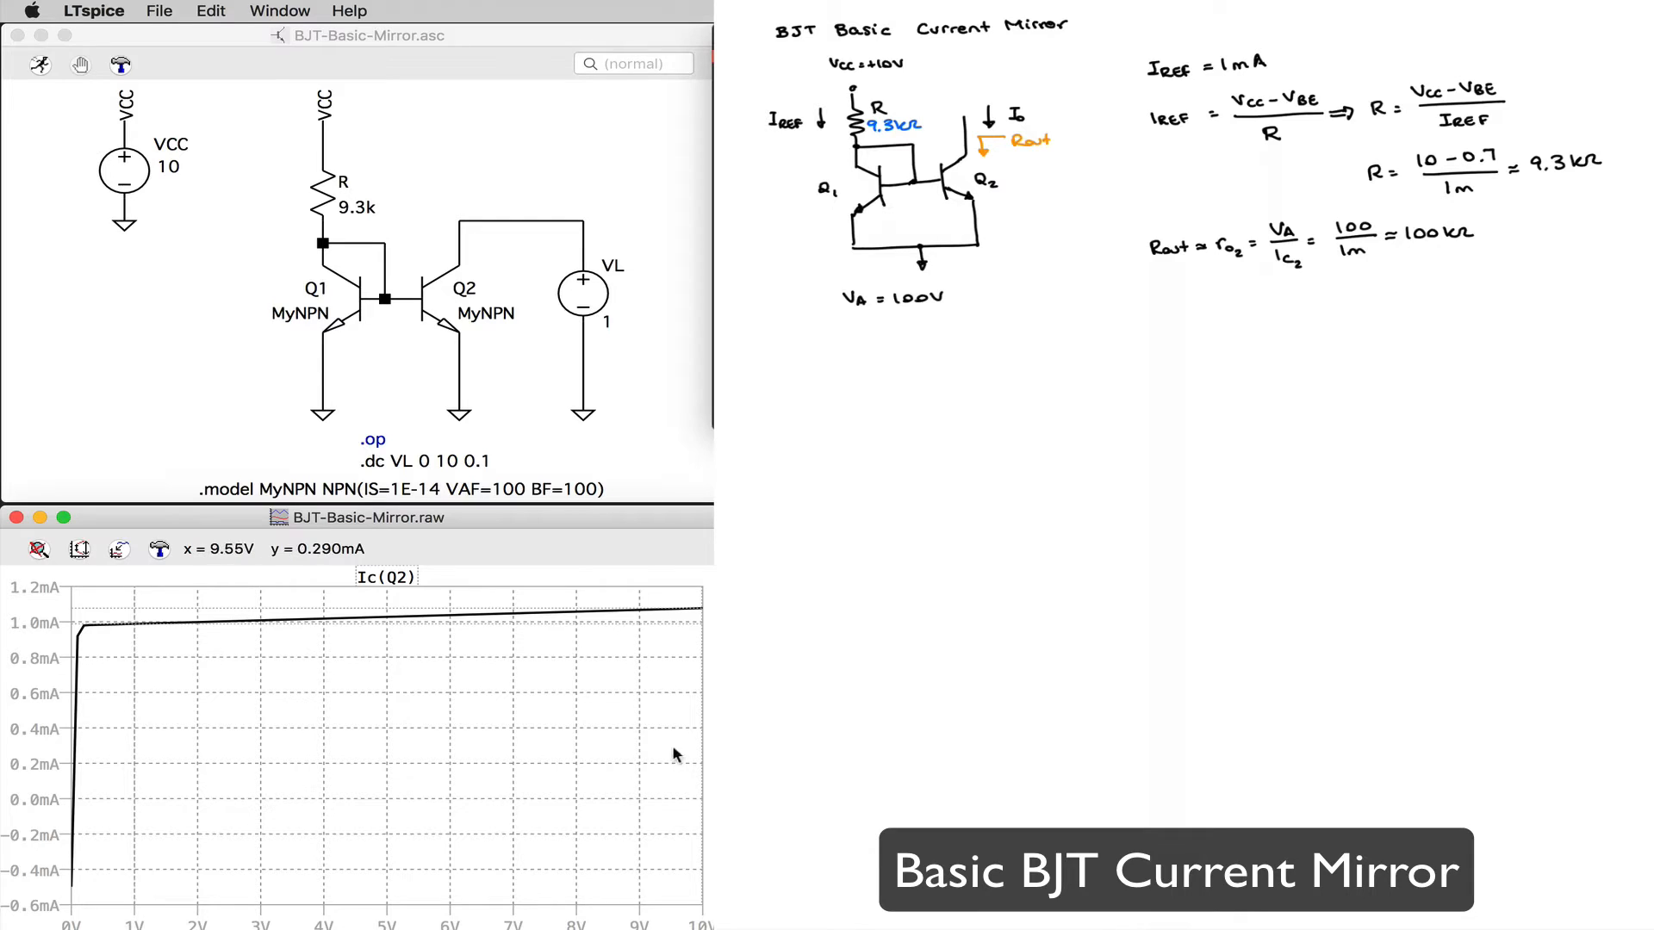
Step: Start a text annotation for the plot reading "Rout = 1/slope = 1/9.85165e-6"
right_click(354, 635)
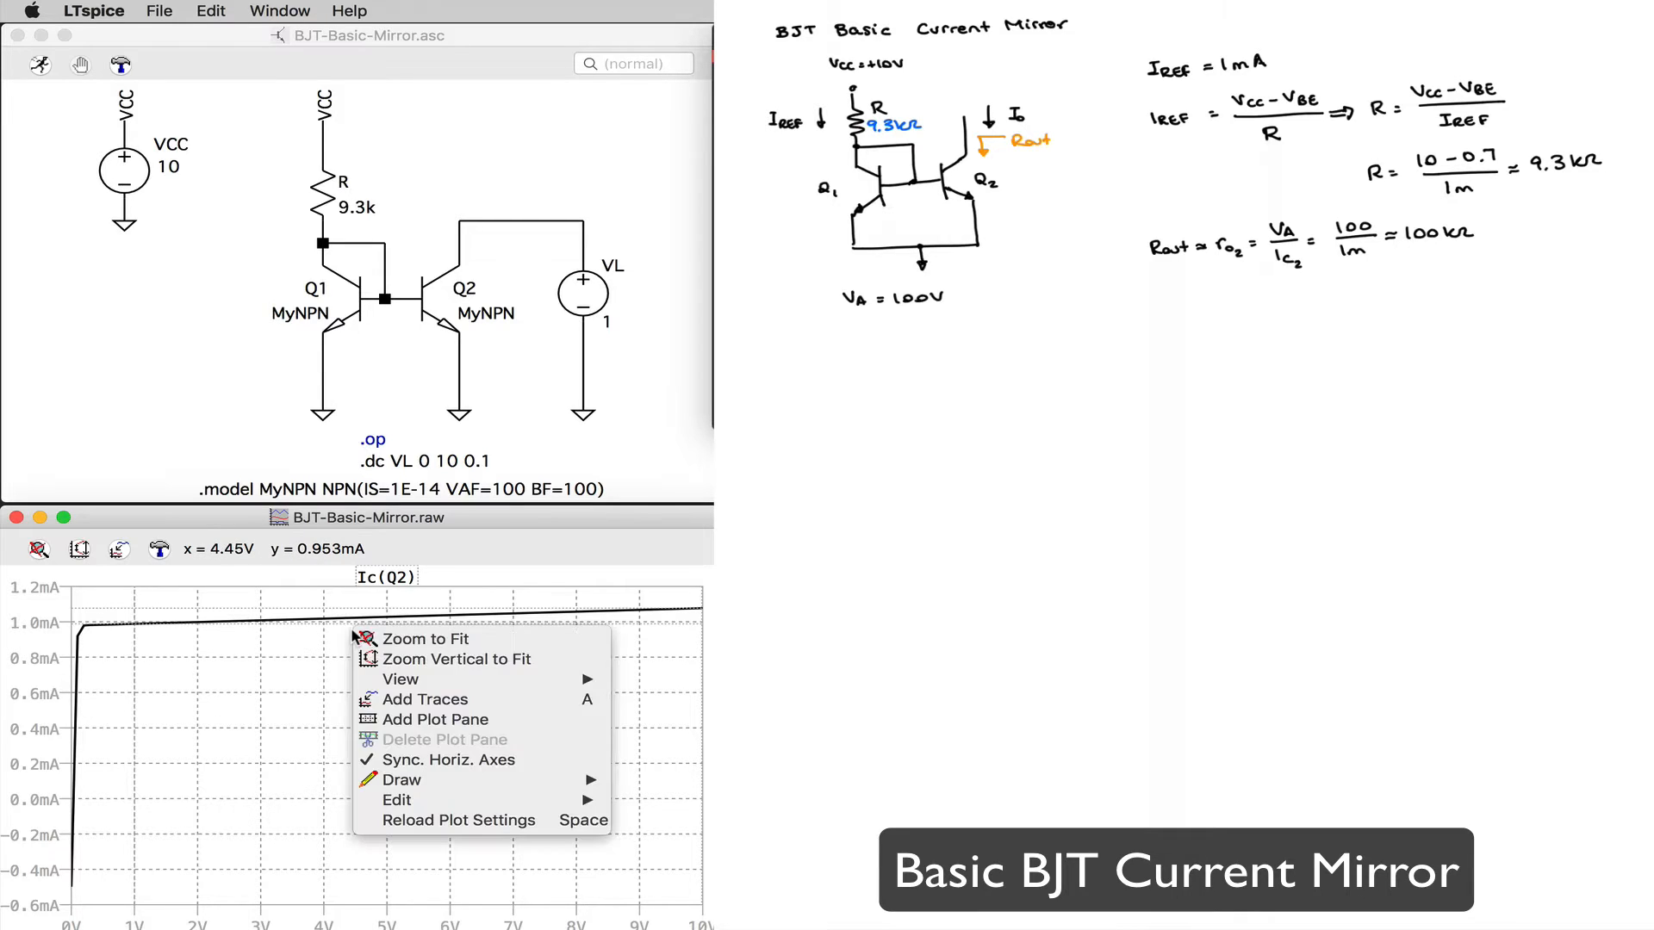
mouse_move(426, 680)
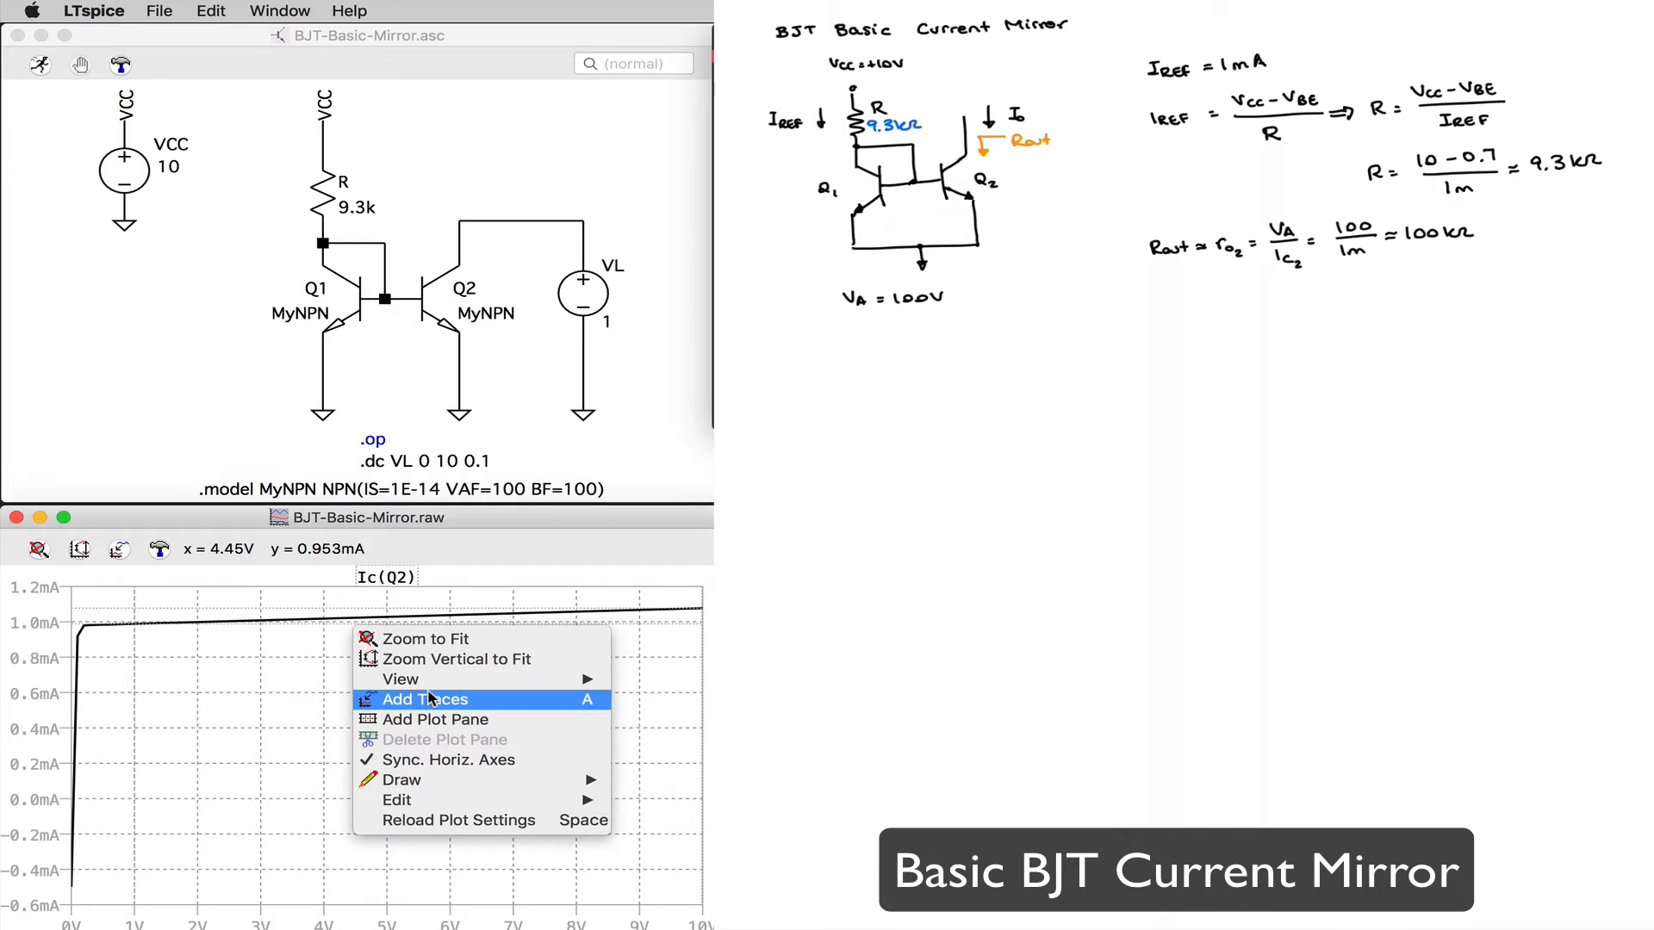
mouse_move(446, 780)
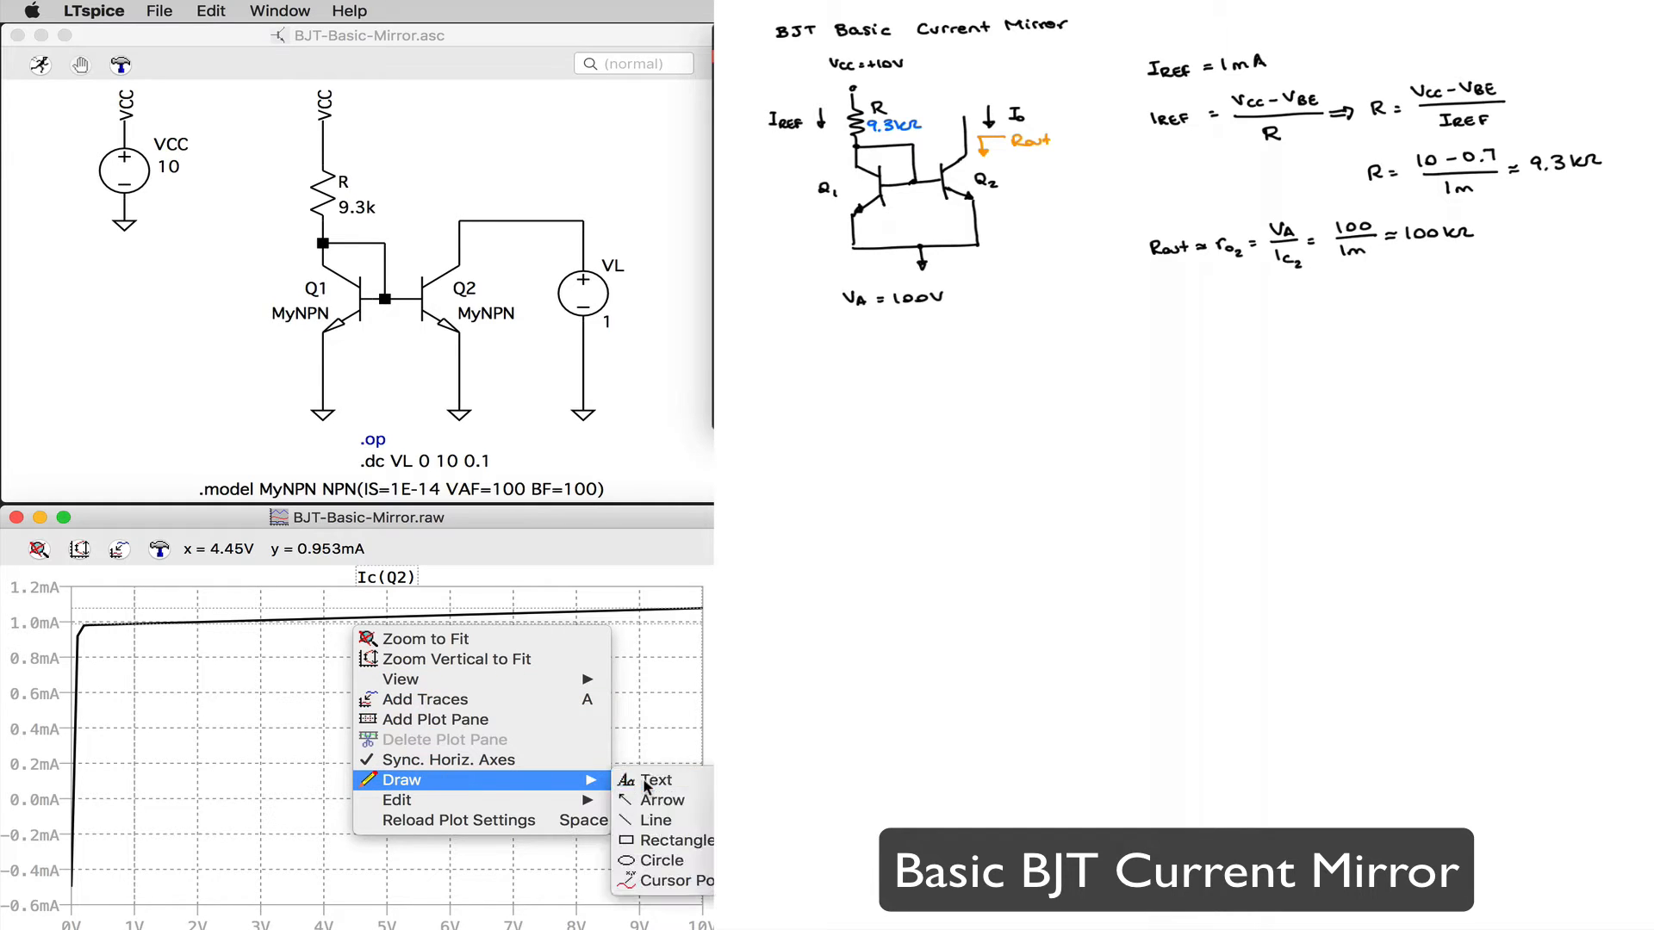
left_click(646, 779)
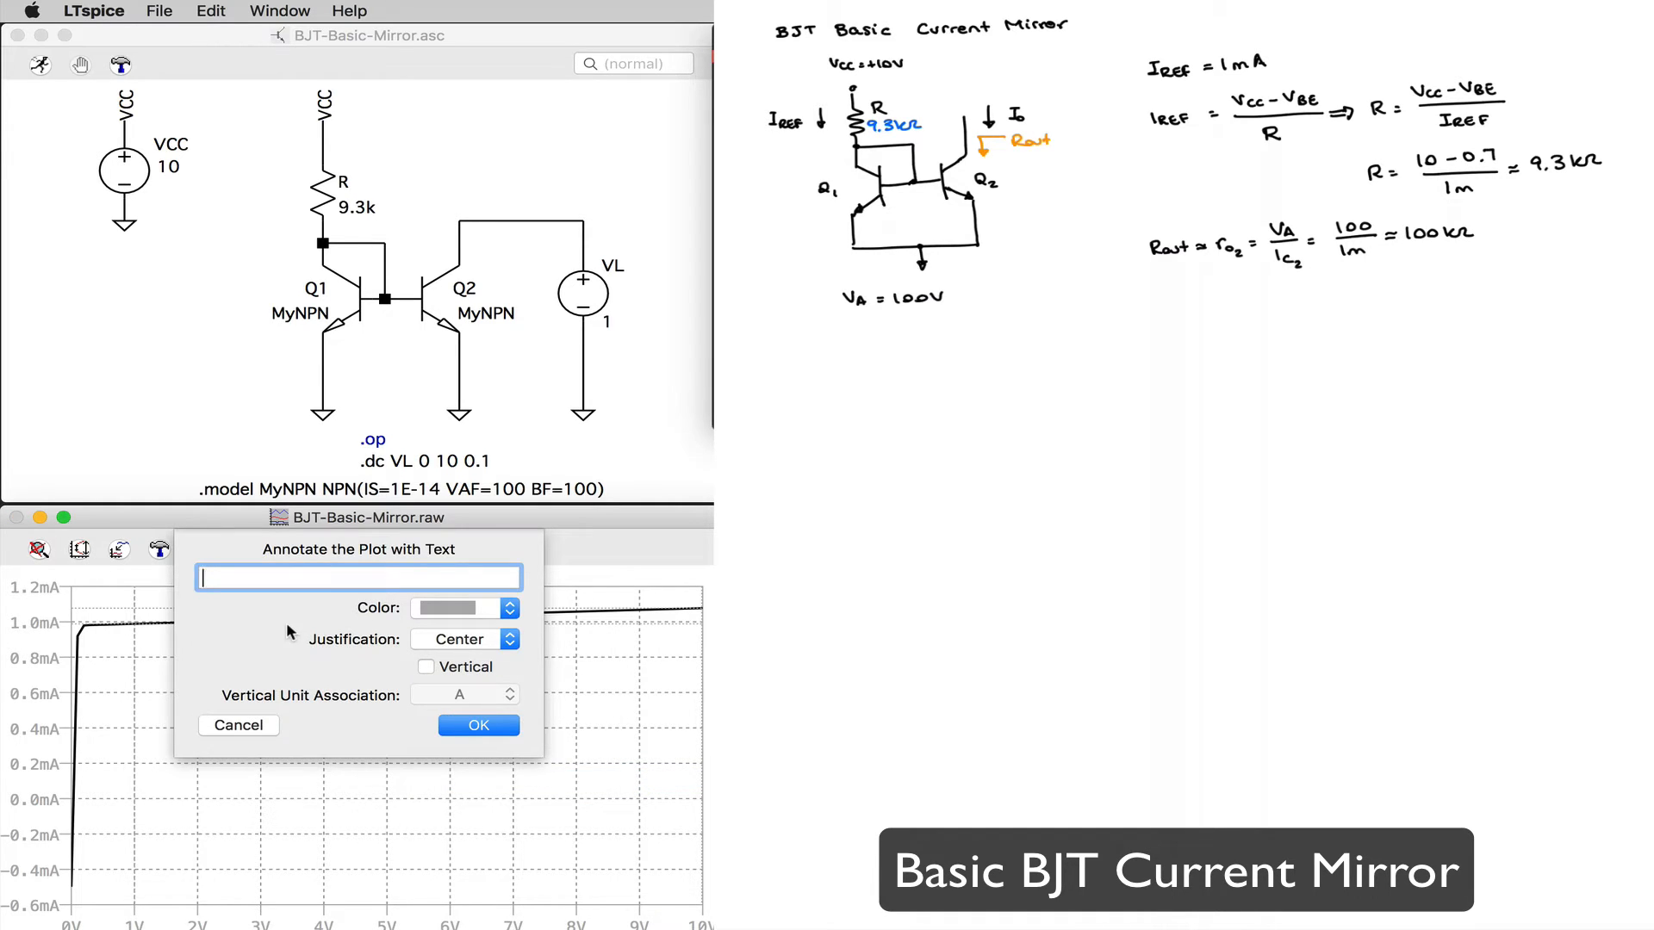
type("Rout = 1/slope = 1/9.85165e-")
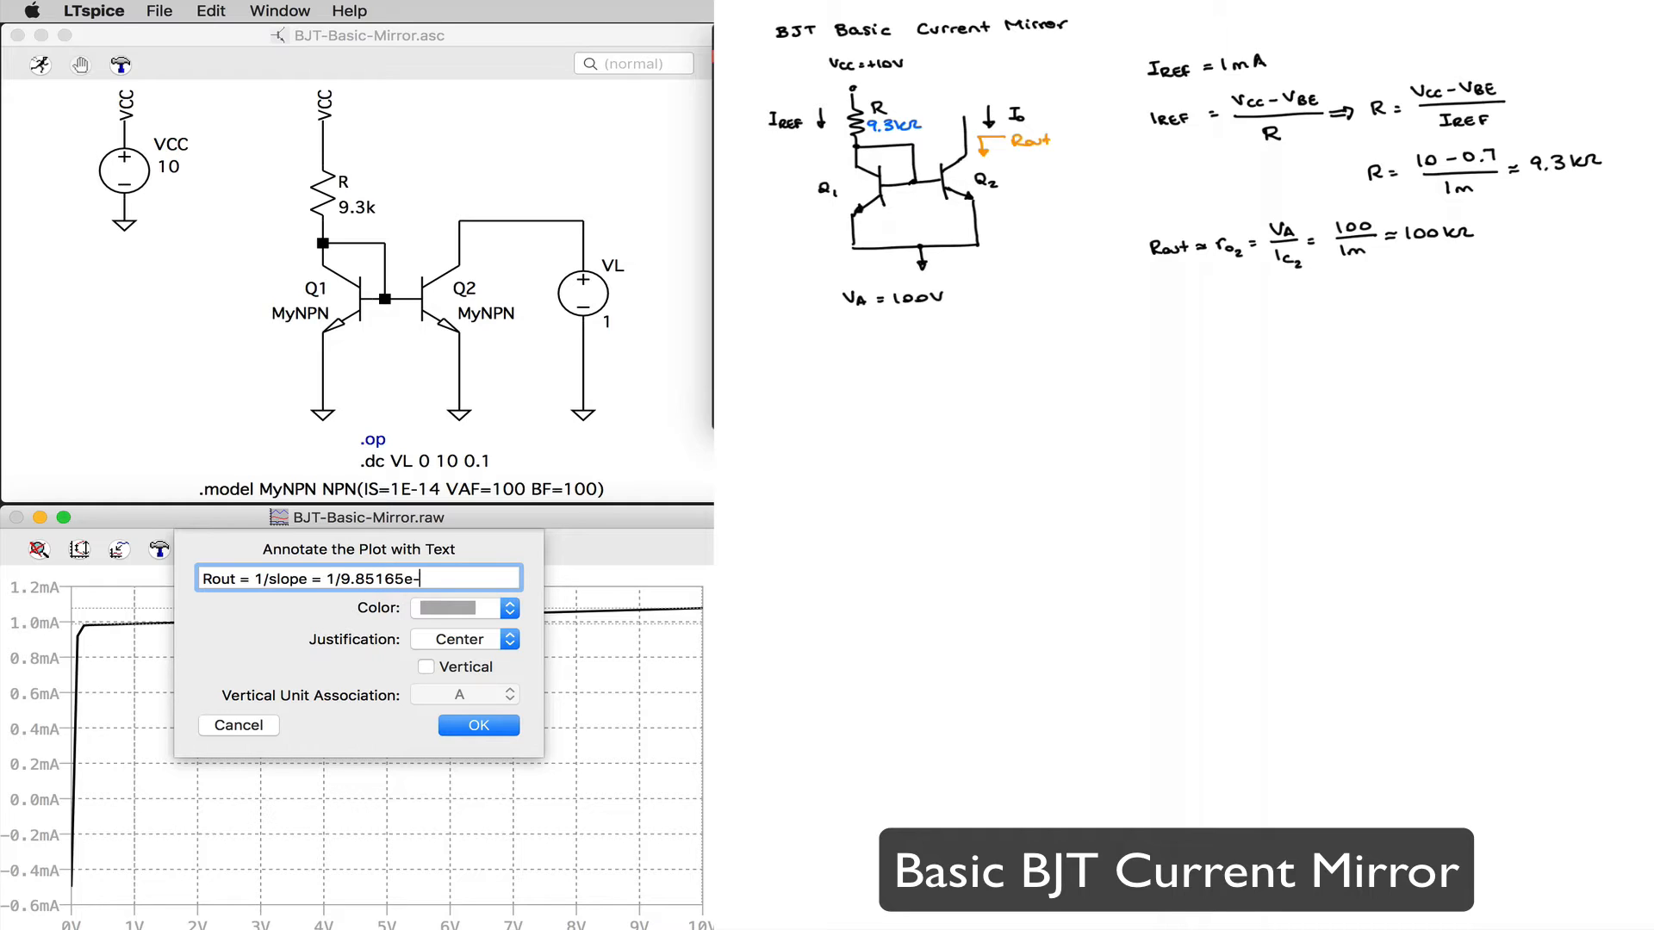
type("6")
Step: Shorten the annotation's slope value to 9.85e-6, append "= 100kΩ", and place the text just below the Ic(Q2) trace
left_click(405, 579)
key("BackSpace")
key("BackSpace")
key("BackSpace")
left_click(422, 577)
type("= 100kΩ")
left_click(479, 726)
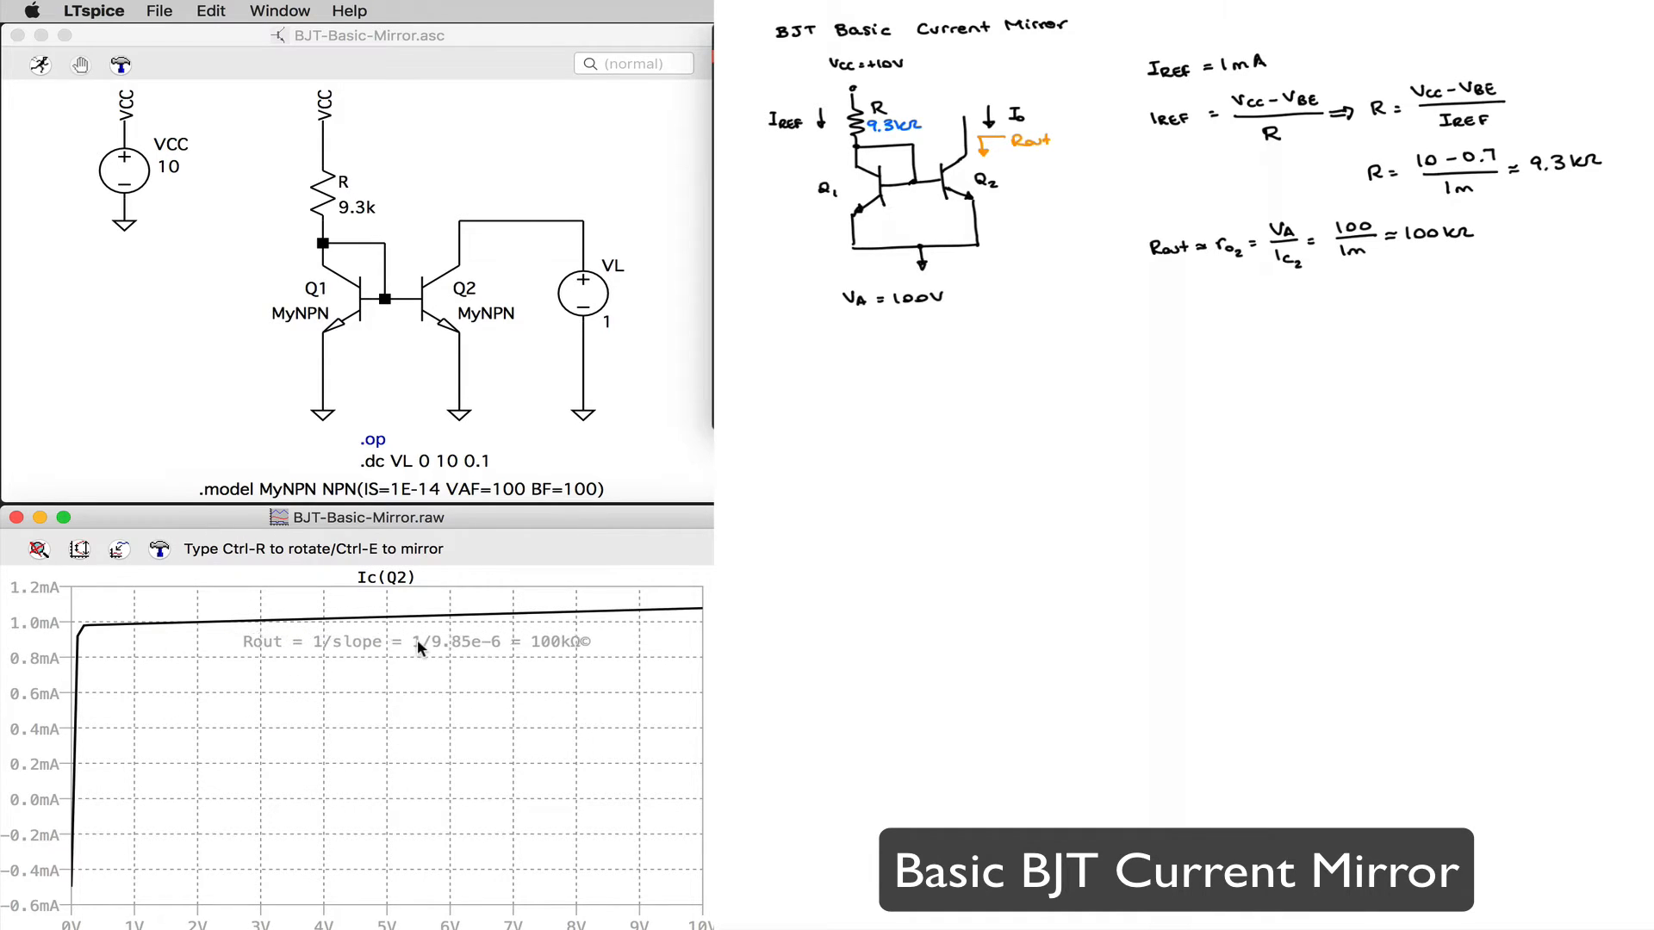
left_click(417, 639)
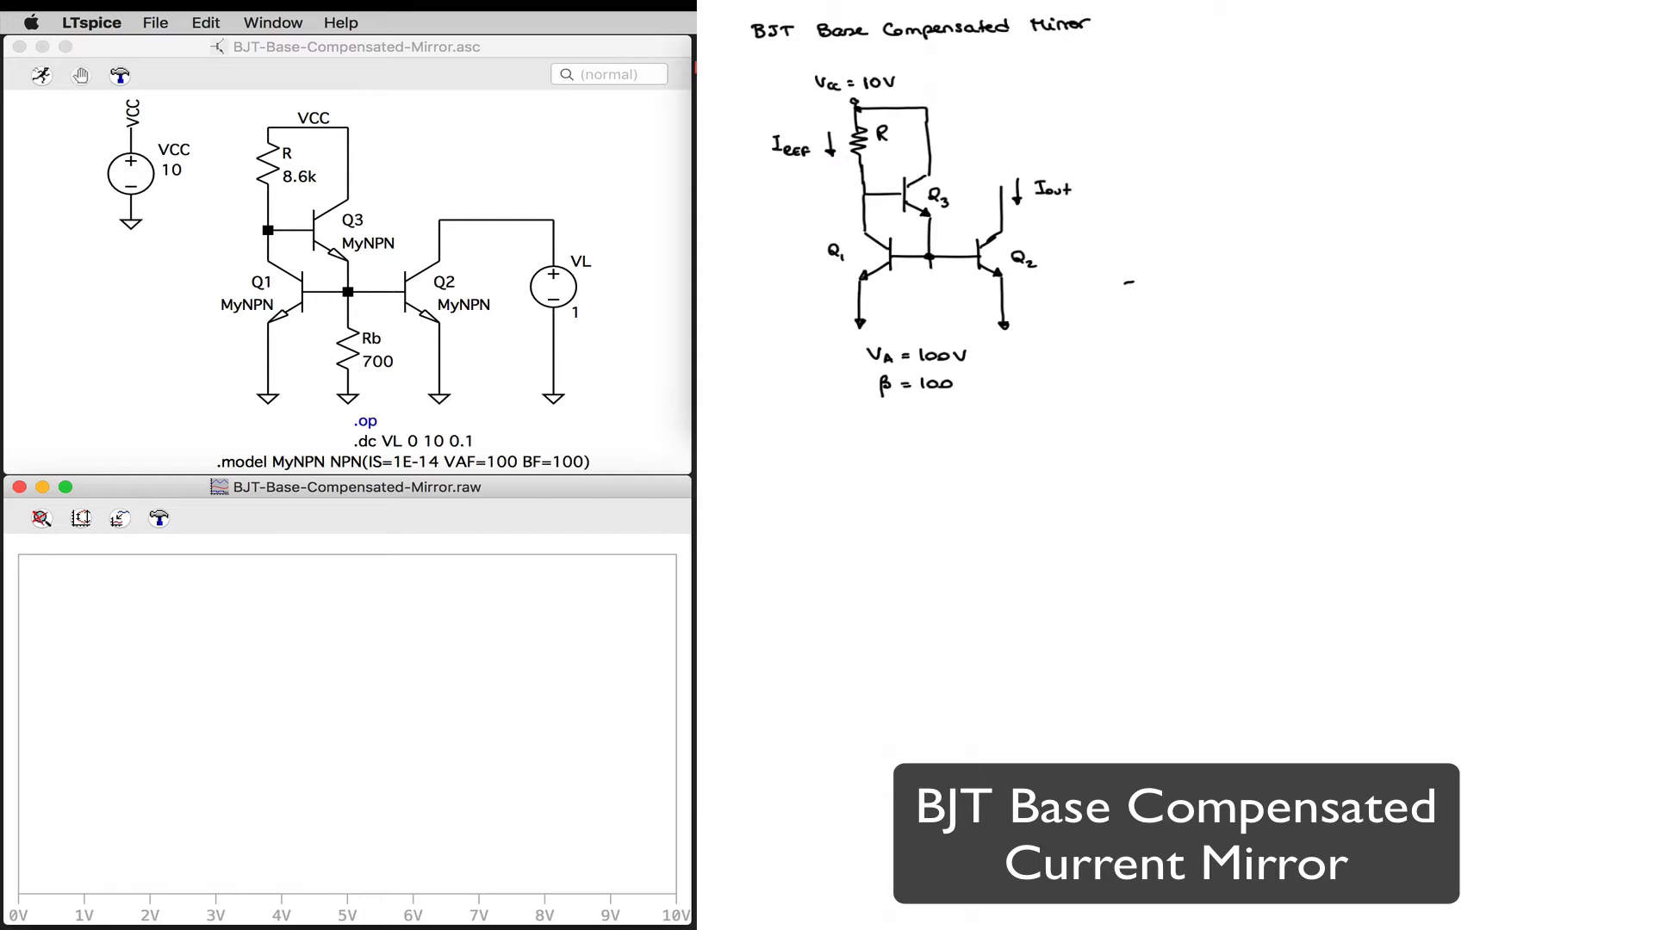
Step: Draw resistor Rb from the shared base node to ground in the base-compensated mirror sketch and mark the two VBE drops in orange
mouse_move(931, 269)
left_mouse_down()
mouse_move(935, 323)
mouse_move(963, 298)
left_mouse_up()
left_click(1119, 2)
left_click_drag(881, 221, 891, 221)
left_click_drag(893, 226, 893, 232)
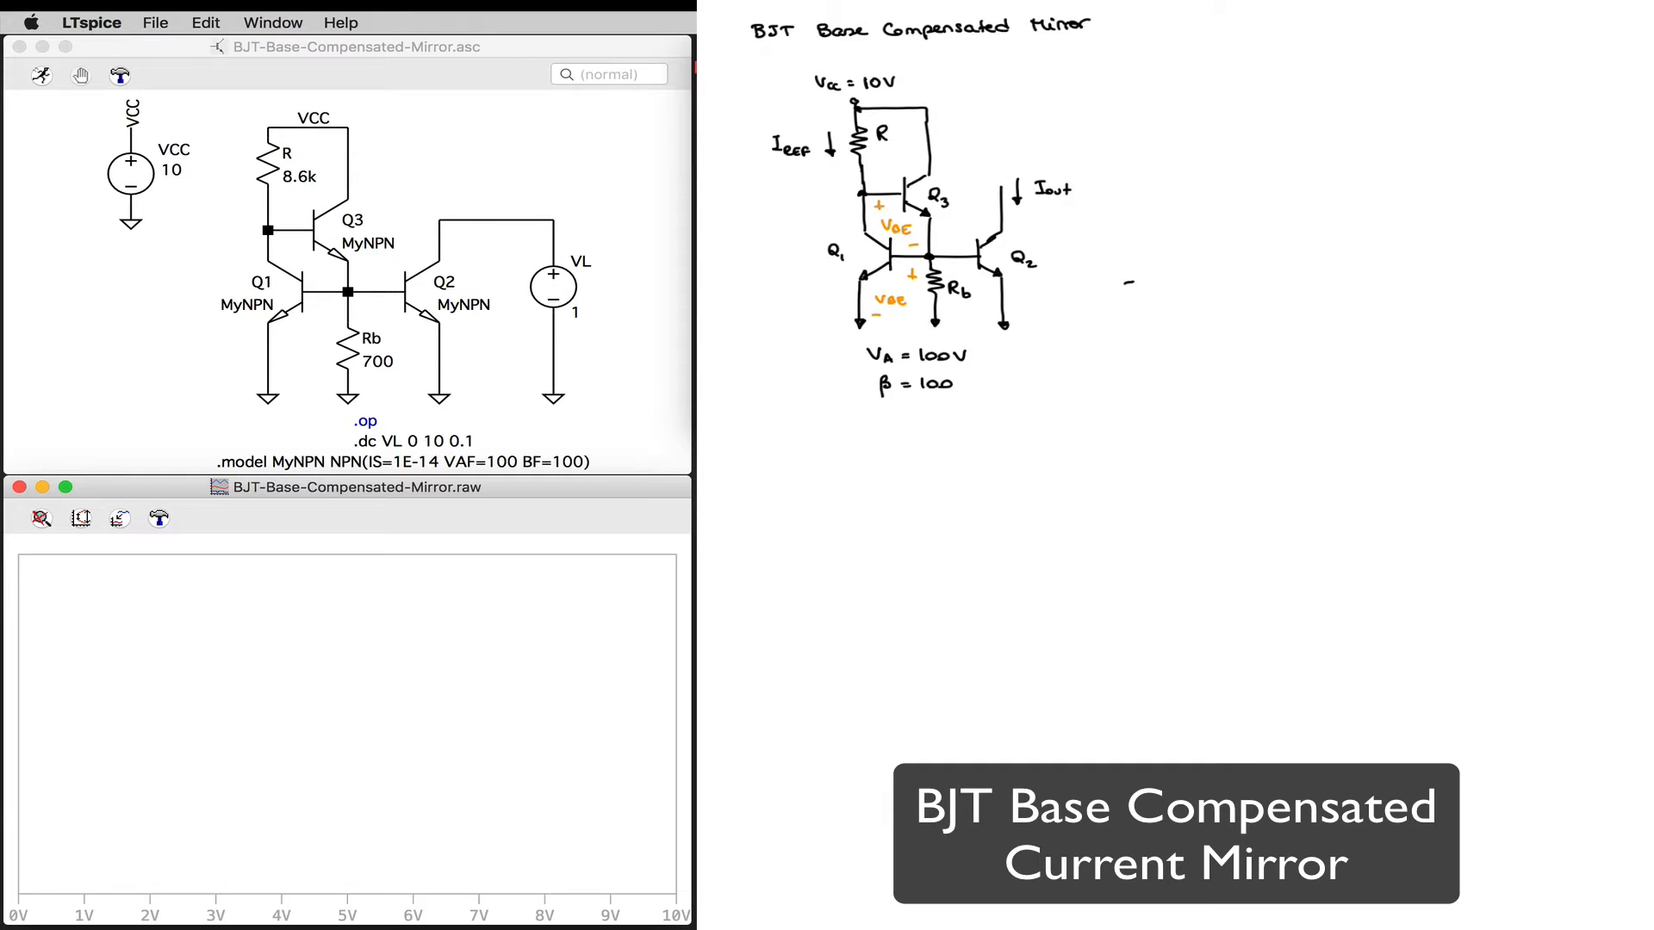
Step: Write the reference current equation IREF = (VCC − 2VBE)/R = 1 mA in black beside the base-compensated mirror sketch
left_click(1120, 2)
left_click(1226, 143)
left_click_drag(1196, 69, 1216, 80)
left_click_drag(1278, 58, 1282, 64)
left_click_drag(1290, 57, 1307, 58)
left_click_drag(1317, 50, 1339, 49)
left_click_drag(1343, 52, 1344, 60)
mouse_move(1355, 52)
left_mouse_down()
mouse_move(1319, 92)
mouse_move(1382, 67)
left_mouse_up()
left_click_drag(1372, 75, 1443, 74)
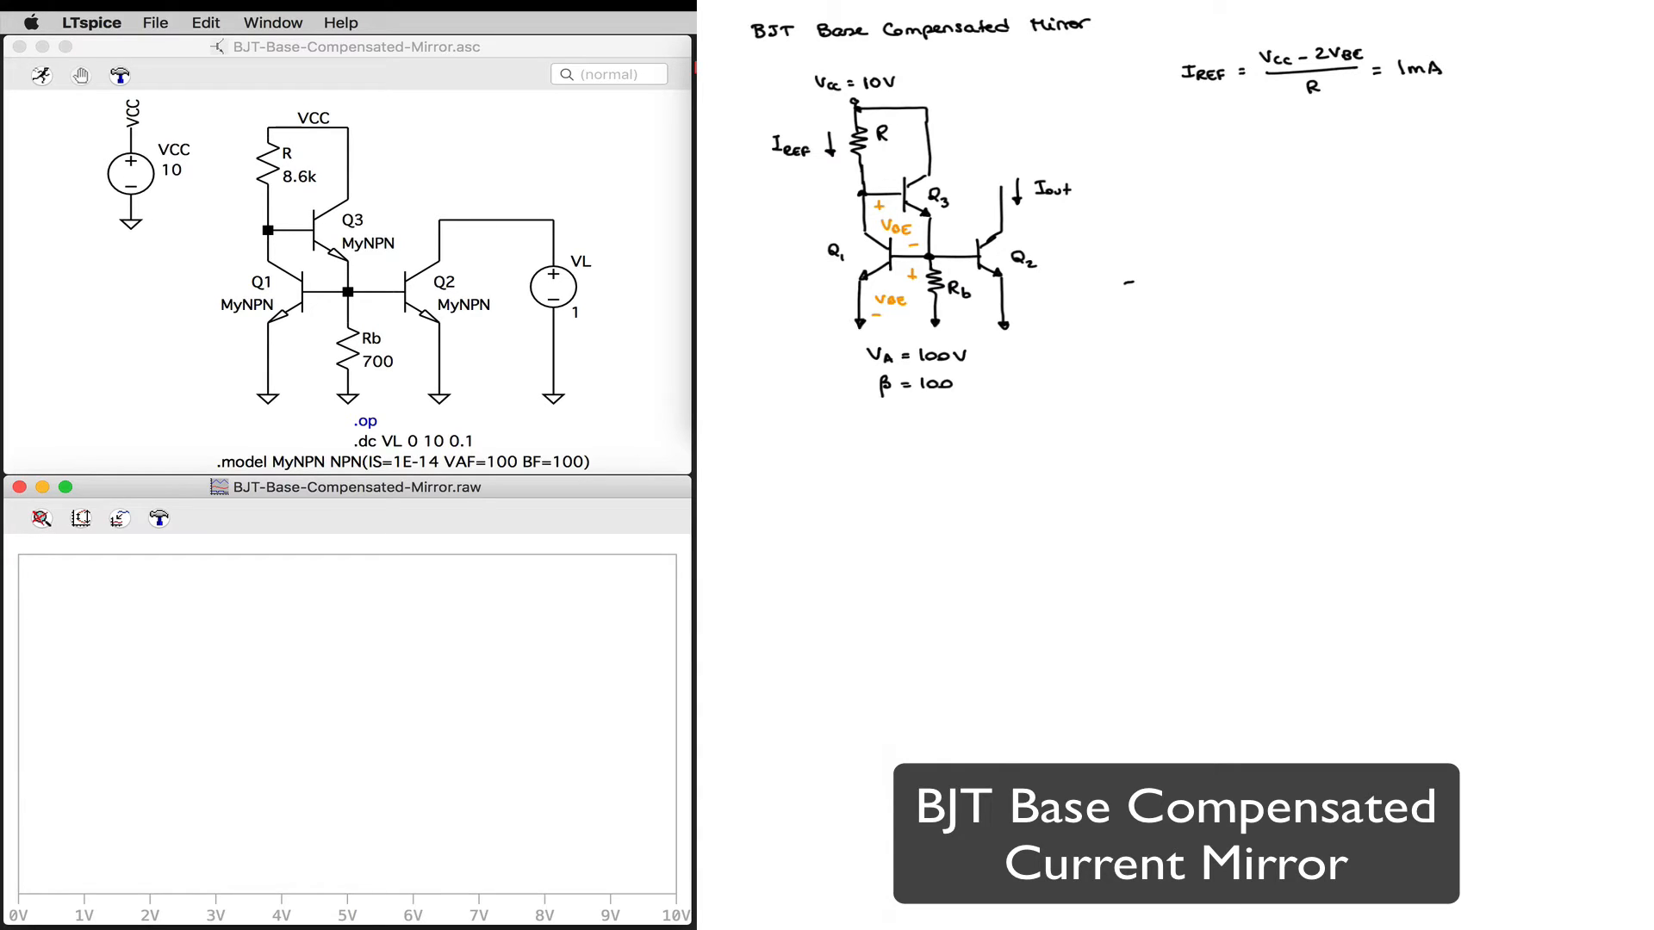
Step: Write the rearranged resistor equation R = (VCC − 2VBE)/IREF below the reference current equation
left_click_drag(1195, 126, 1195, 141)
mouse_move(1196, 126)
left_mouse_down()
mouse_move(1349, 132)
mouse_move(1271, 129)
left_mouse_up()
left_click_drag(1286, 124, 1320, 125)
mouse_move(1321, 116)
left_mouse_down()
mouse_move(1362, 133)
mouse_move(1297, 157)
left_mouse_up()
left_click_drag(1277, 147, 1318, 159)
left_click_drag(1310, 154, 1316, 154)
left_click_drag(1309, 149, 1321, 159)
left_click_drag(1321, 147, 1329, 147)
left_click_drag(1321, 154, 1383, 131)
left_click_drag(1373, 137, 1383, 138)
Step: Complete the base-compensated mirror's resistor equation with numbers as (10 − 1.4)/1m = 8.6 kΩ
left_click_drag(1398, 117, 1409, 118)
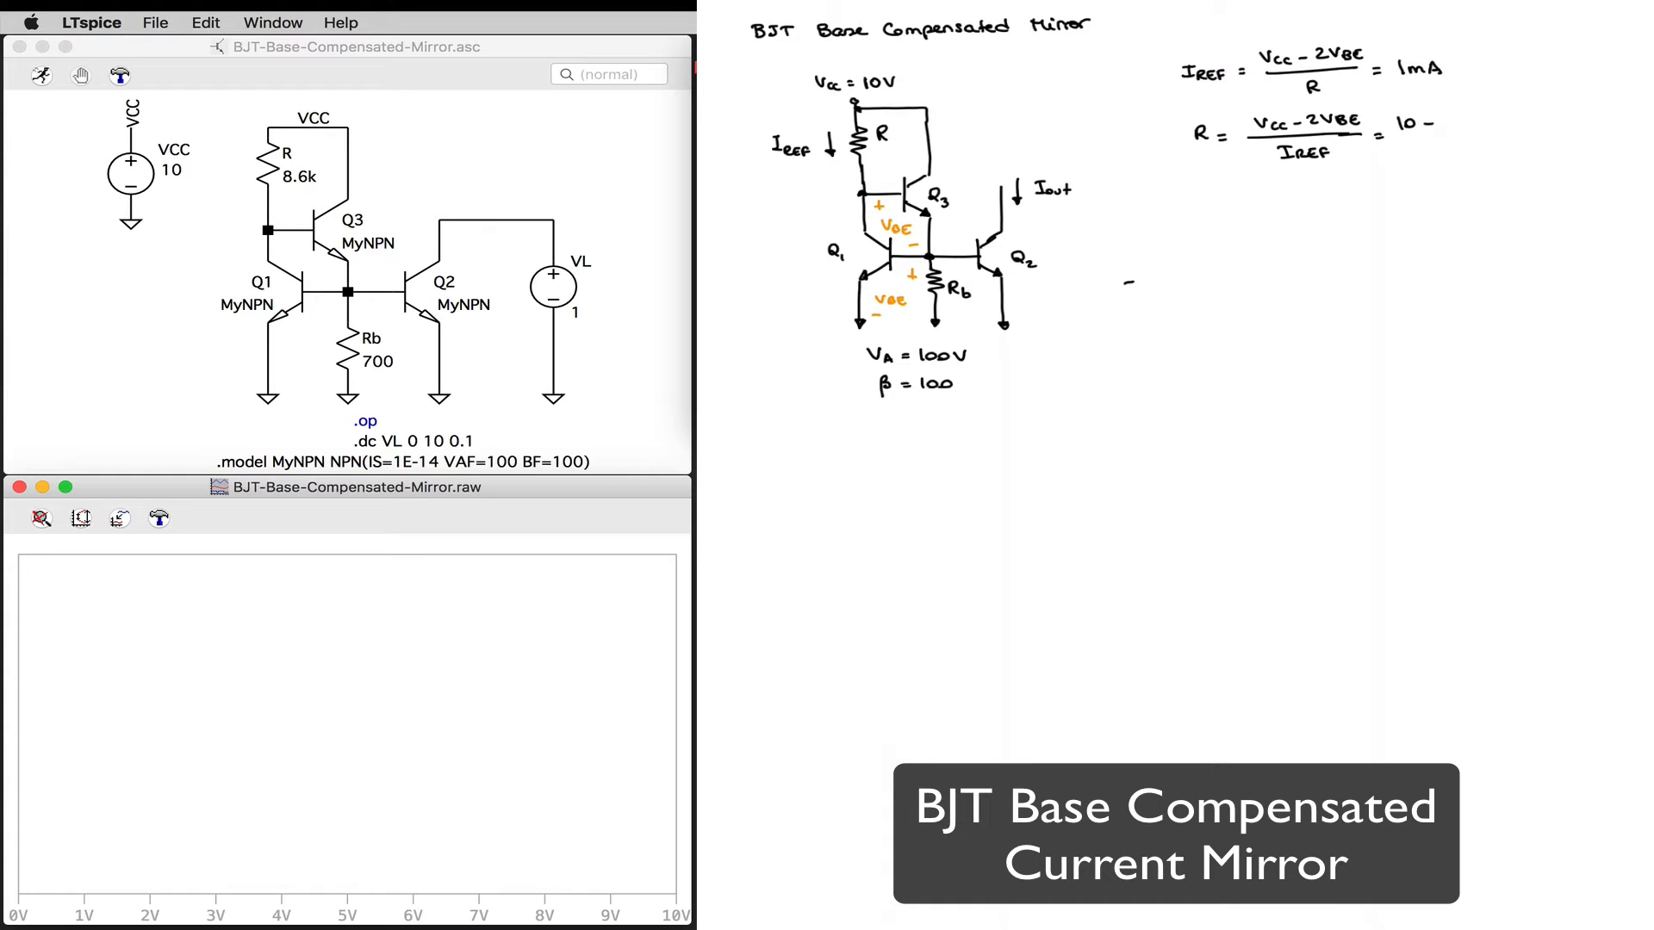
left_click_drag(1464, 112, 1473, 120)
mouse_move(1471, 111)
left_mouse_down()
mouse_move(1482, 133)
mouse_move(1432, 157)
left_mouse_up()
left_click_drag(1435, 157, 1457, 156)
left_click_drag(1523, 127, 1581, 136)
left_click(1528, 135)
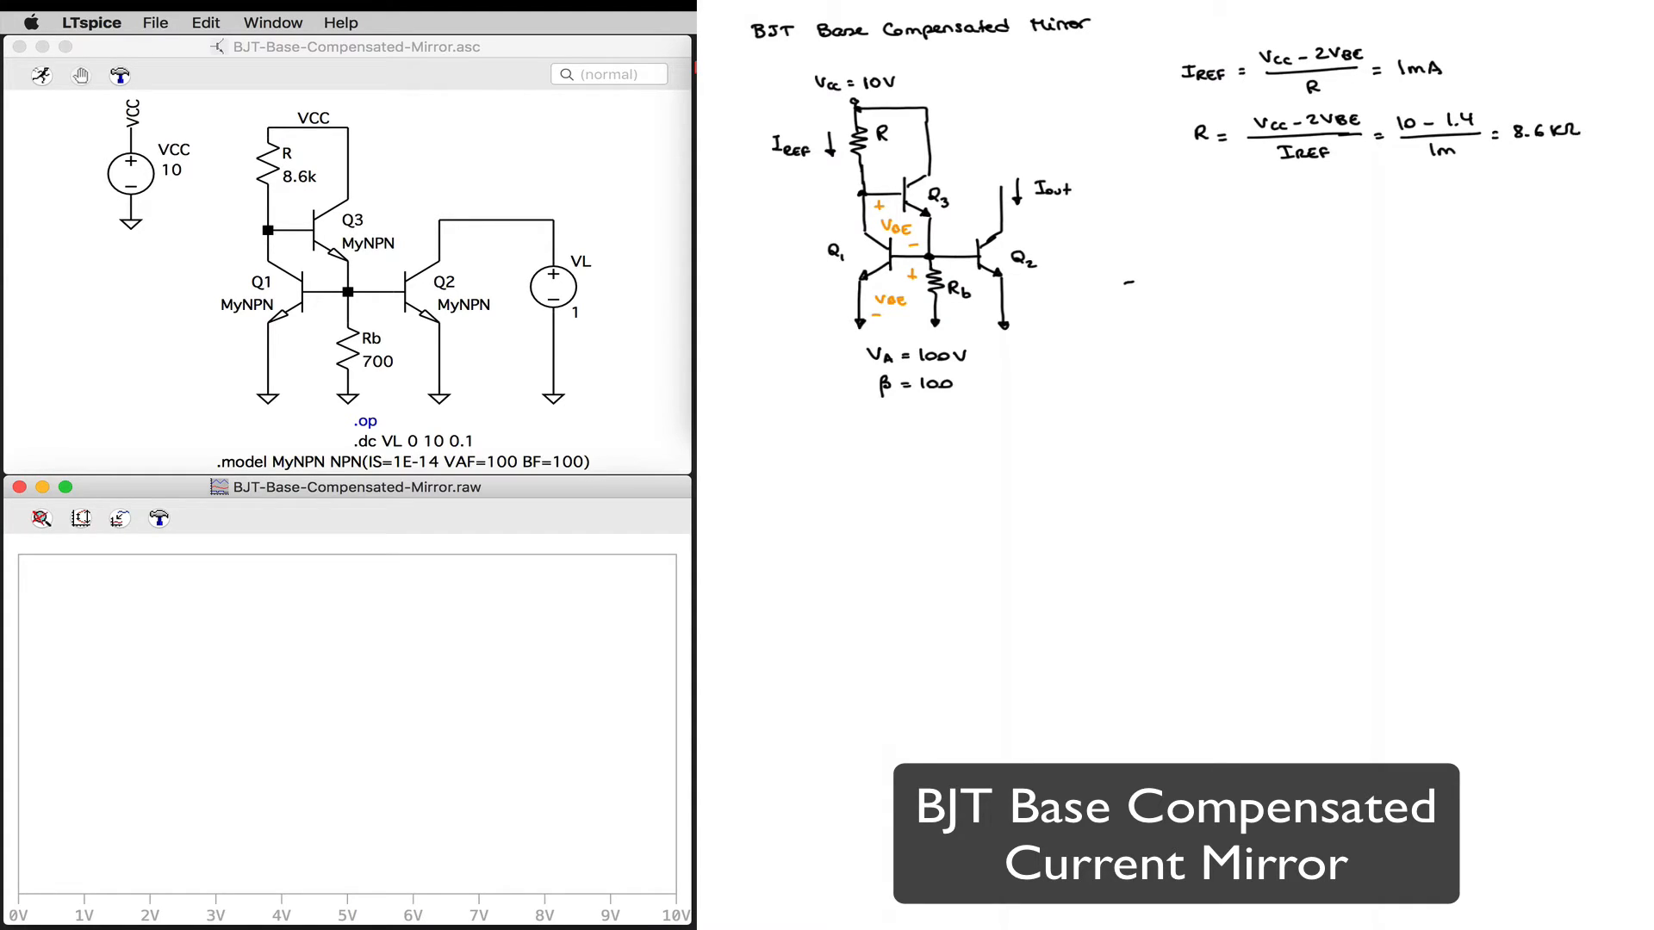
Step: Label resistor R in the base-compensated mirror sketch with 8.6 kΩ in blue
left_click(1120, 1)
left_click(1185, 109)
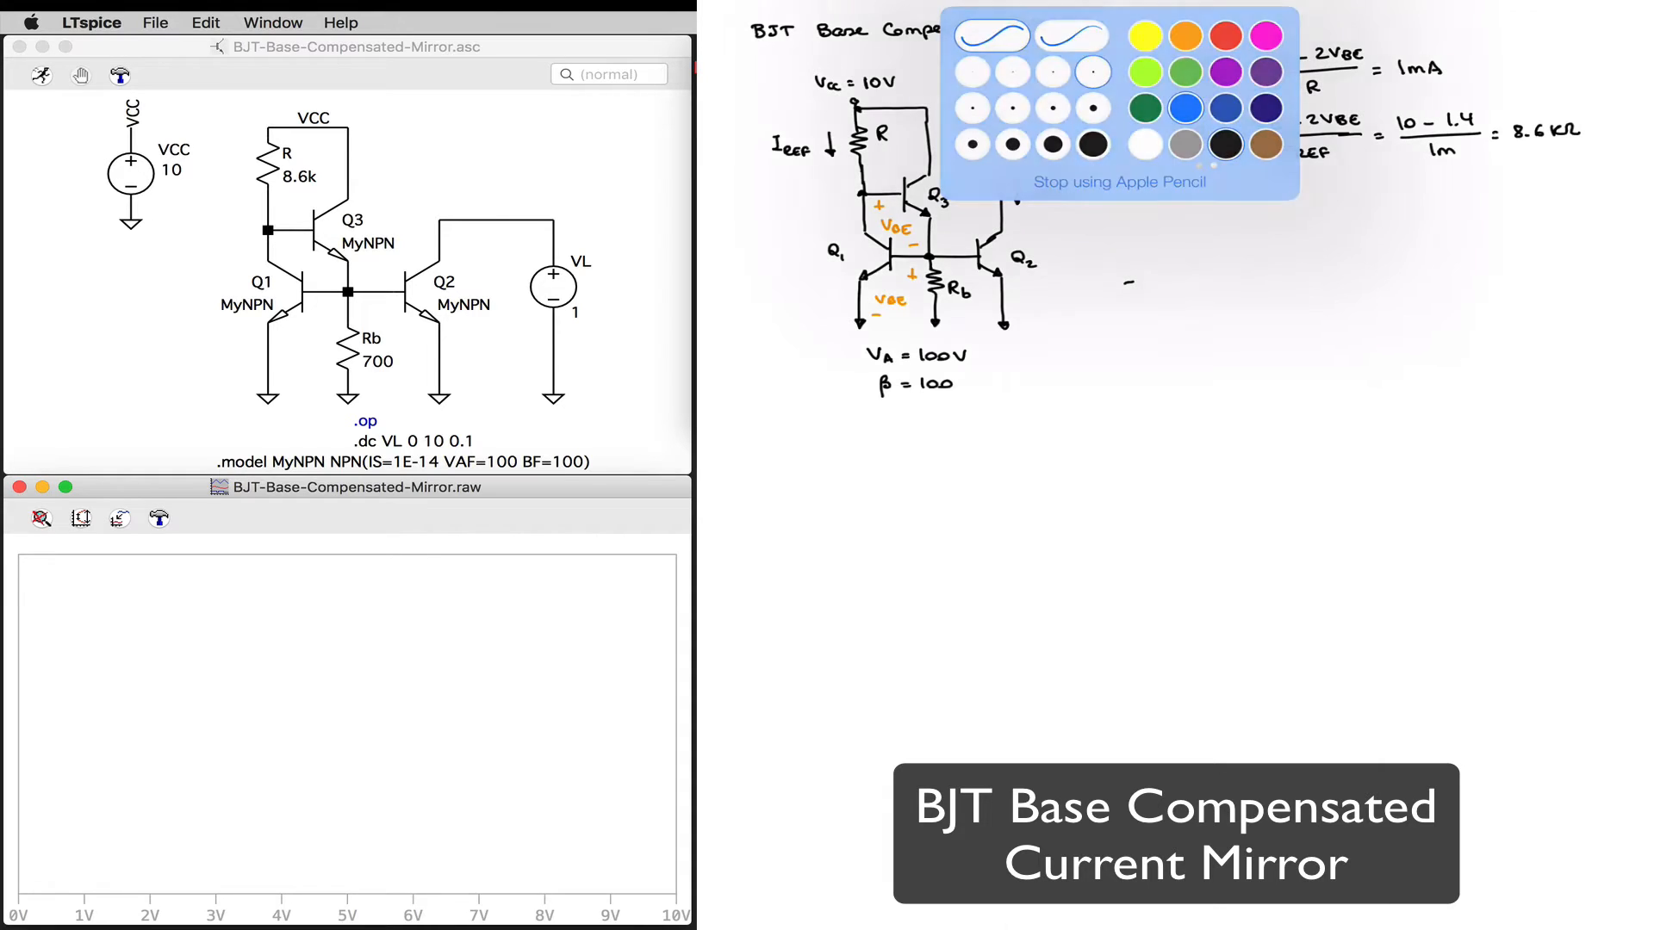
left_click_drag(874, 149, 887, 154)
left_click(879, 159)
left_click_drag(896, 148, 902, 159)
left_click_drag(905, 158, 917, 159)
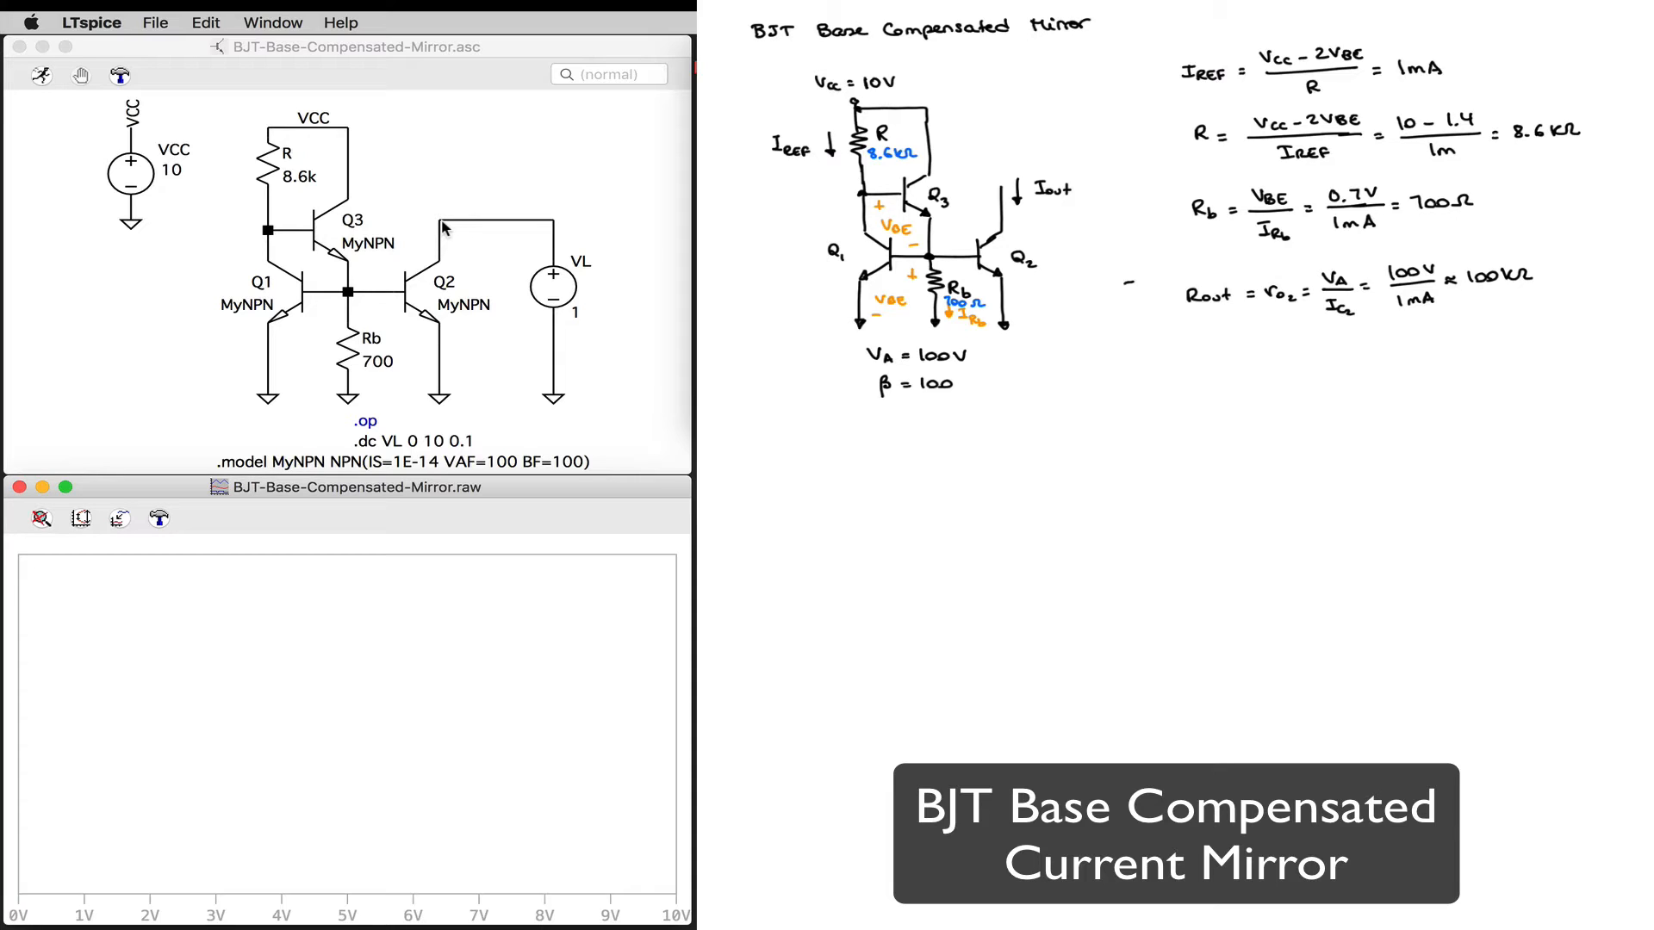
Step: Run the simulation of the base-compensated mirror and plot Q2's collector current
left_click(45, 77)
left_click(444, 232)
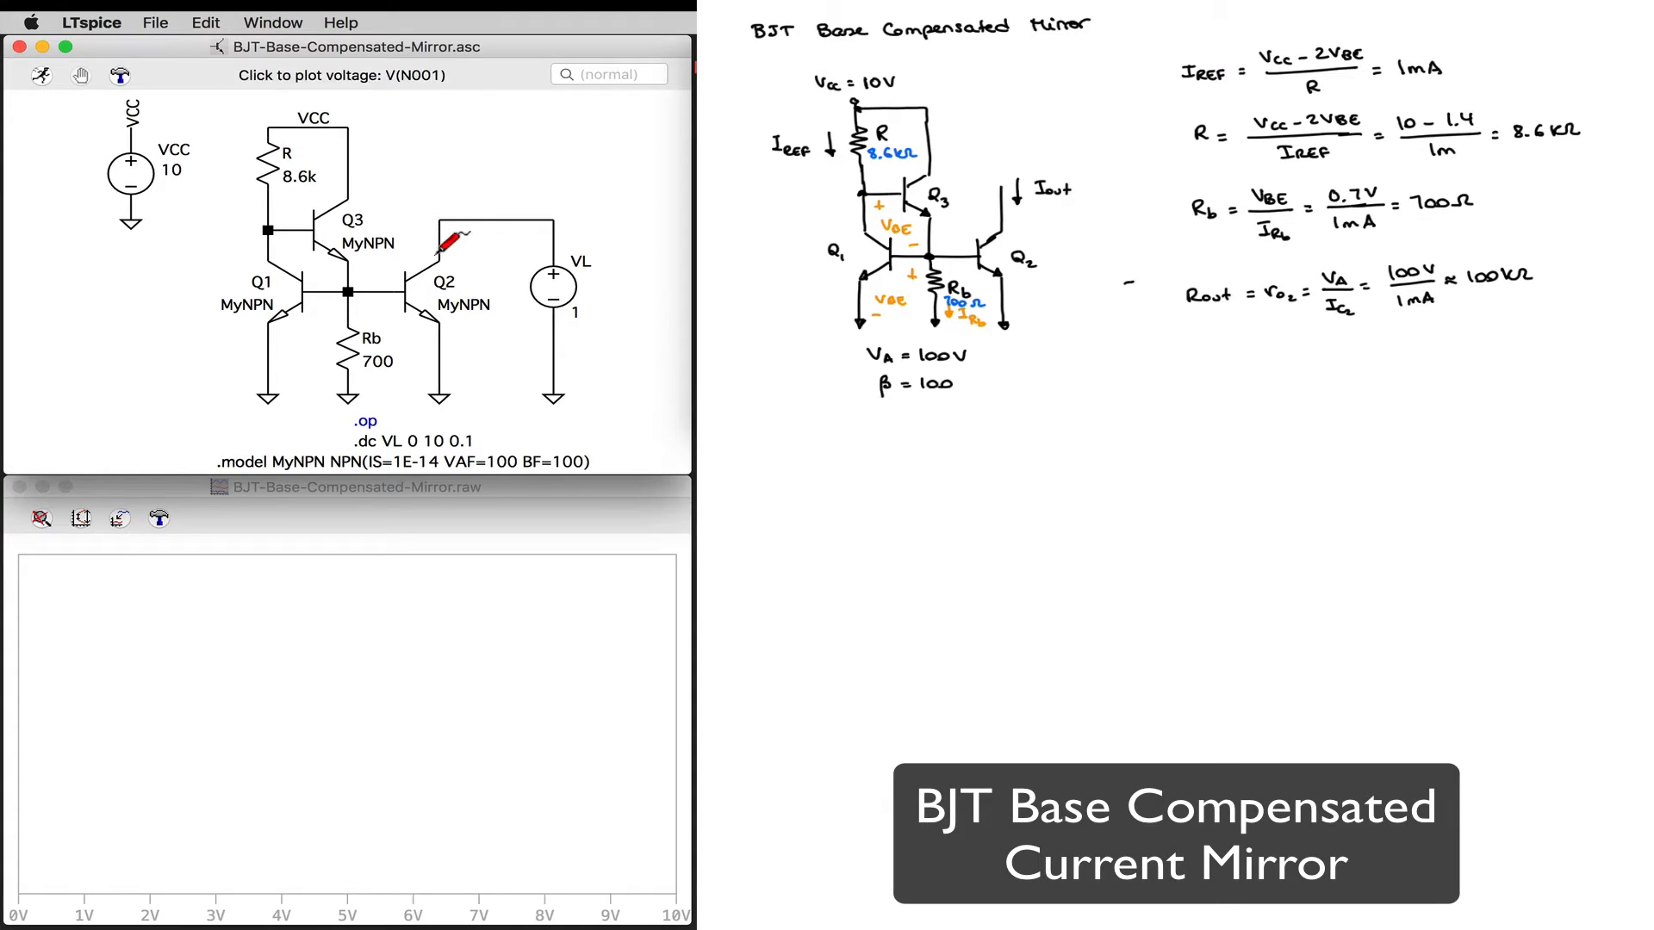
left_click(441, 255)
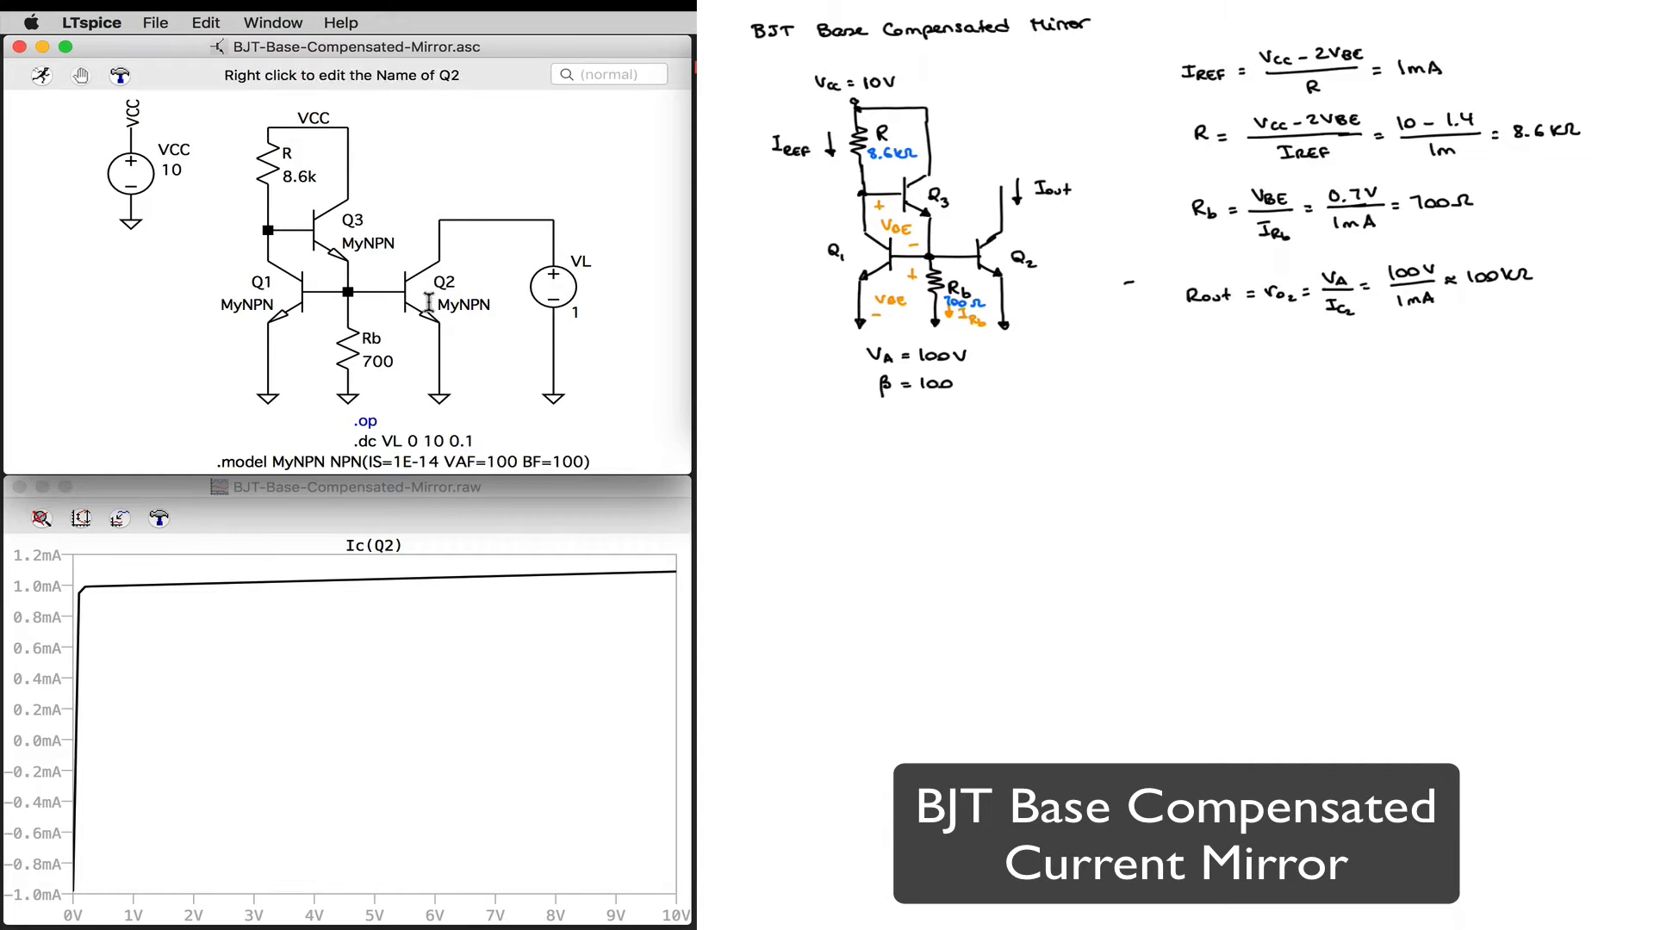
Step: Show the grid on the Ic(Q2) plot and attach a measuring cursor to its trace
right_click(290, 668)
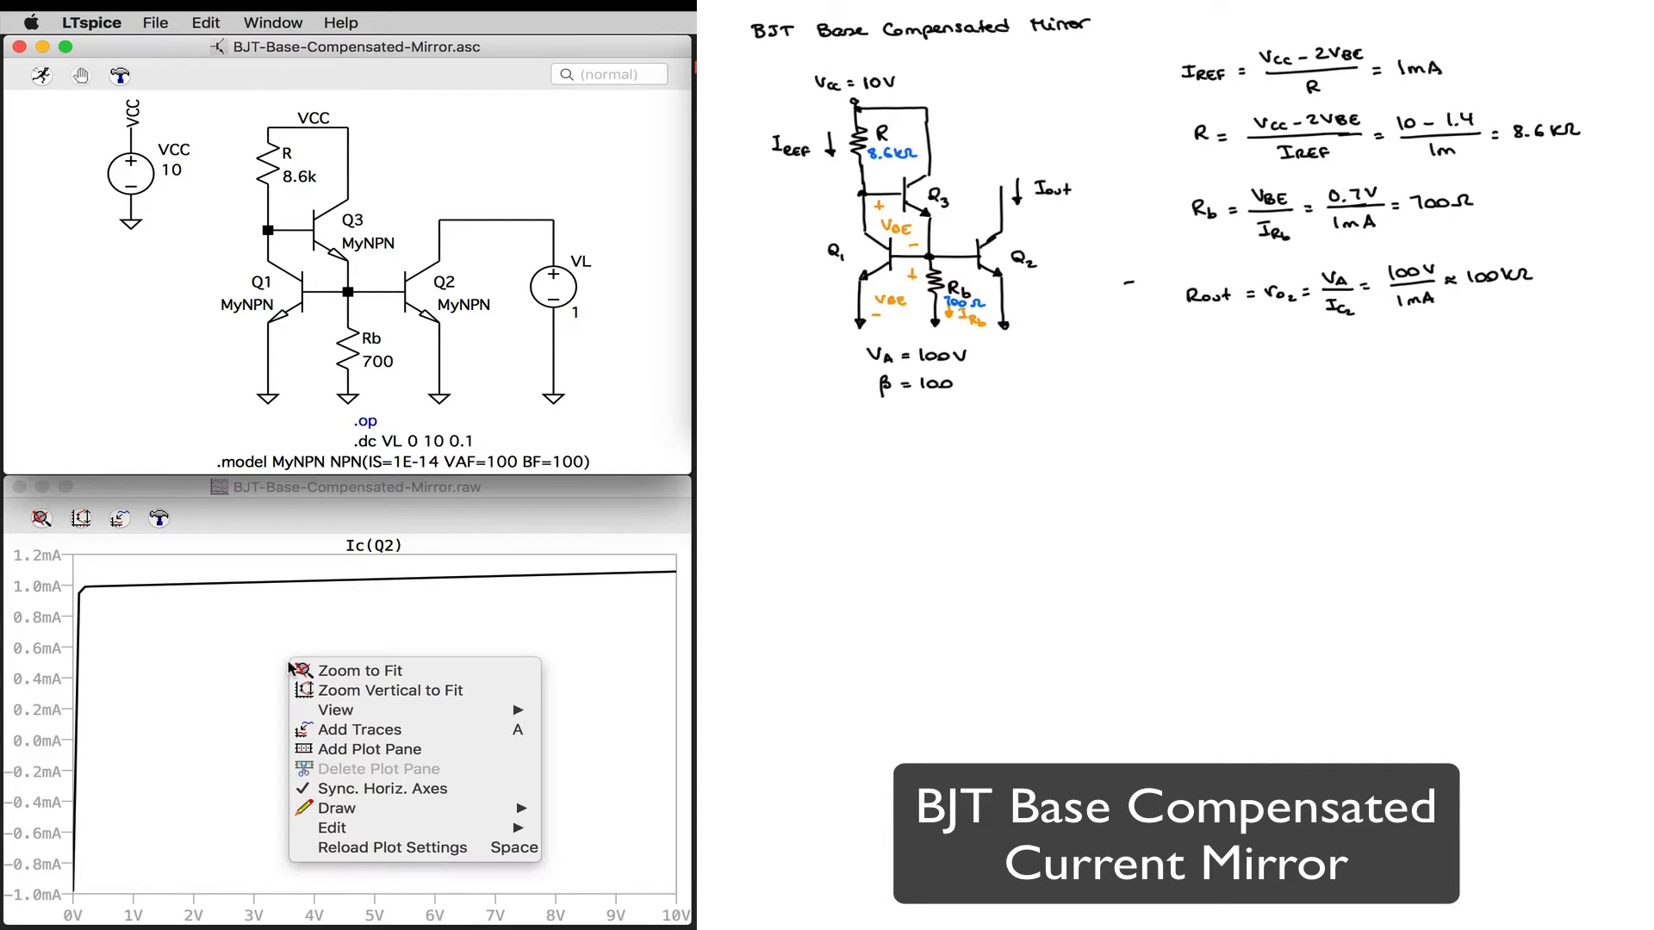
mouse_move(482, 710)
left_click(614, 711)
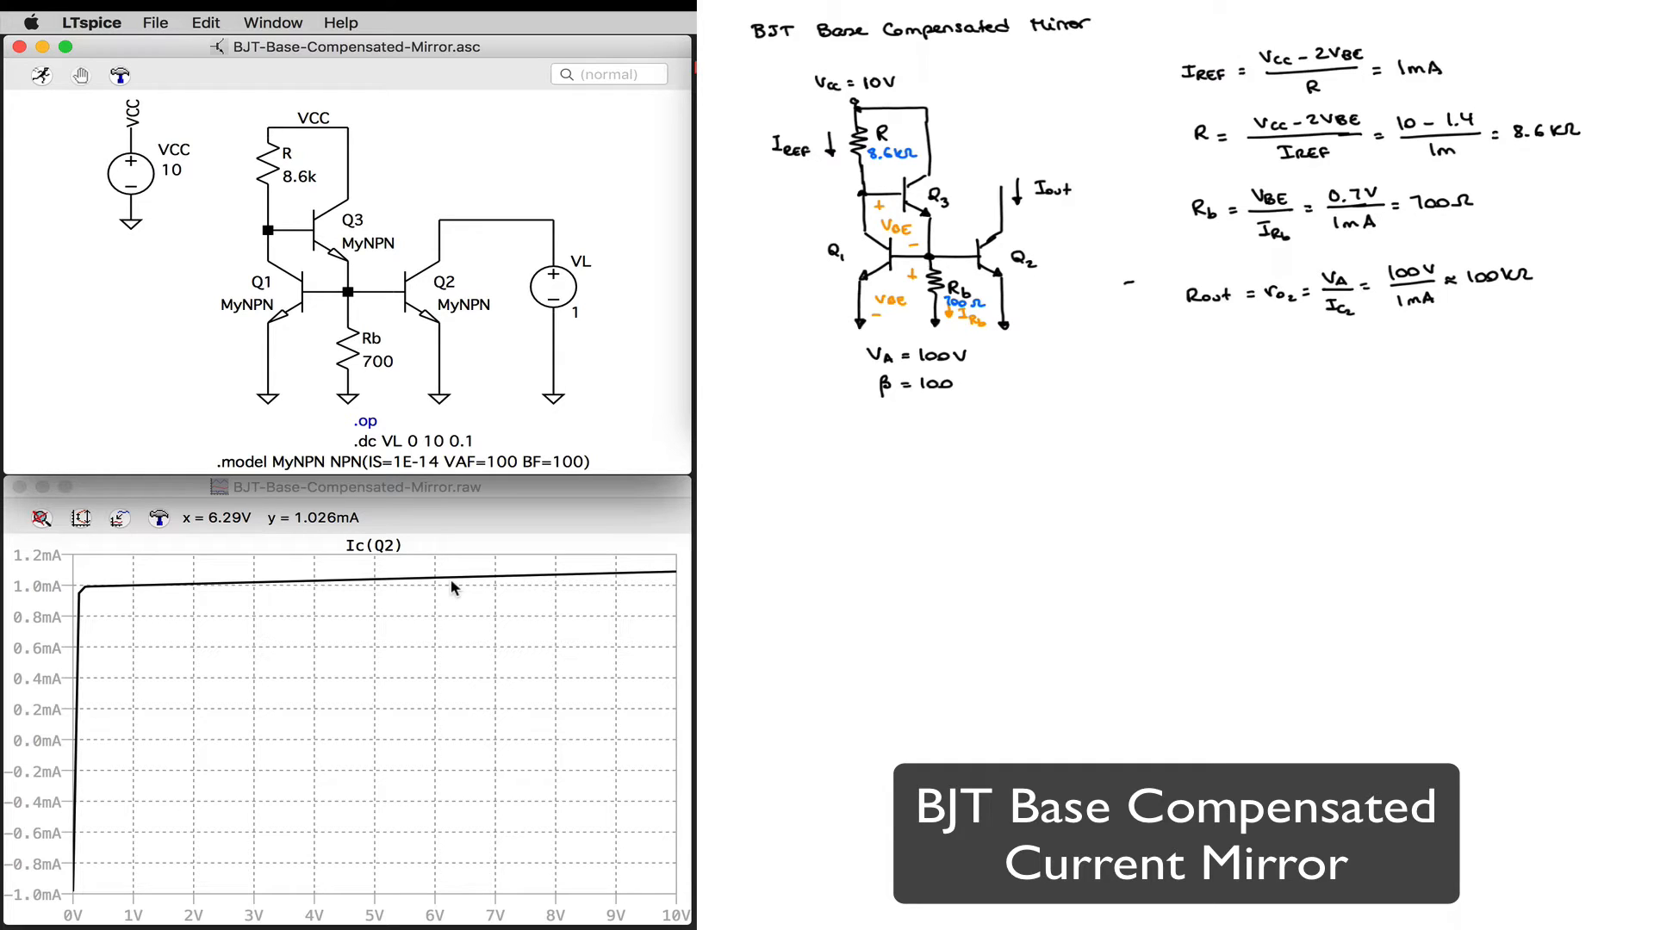
left_click(386, 552)
left_click(386, 552)
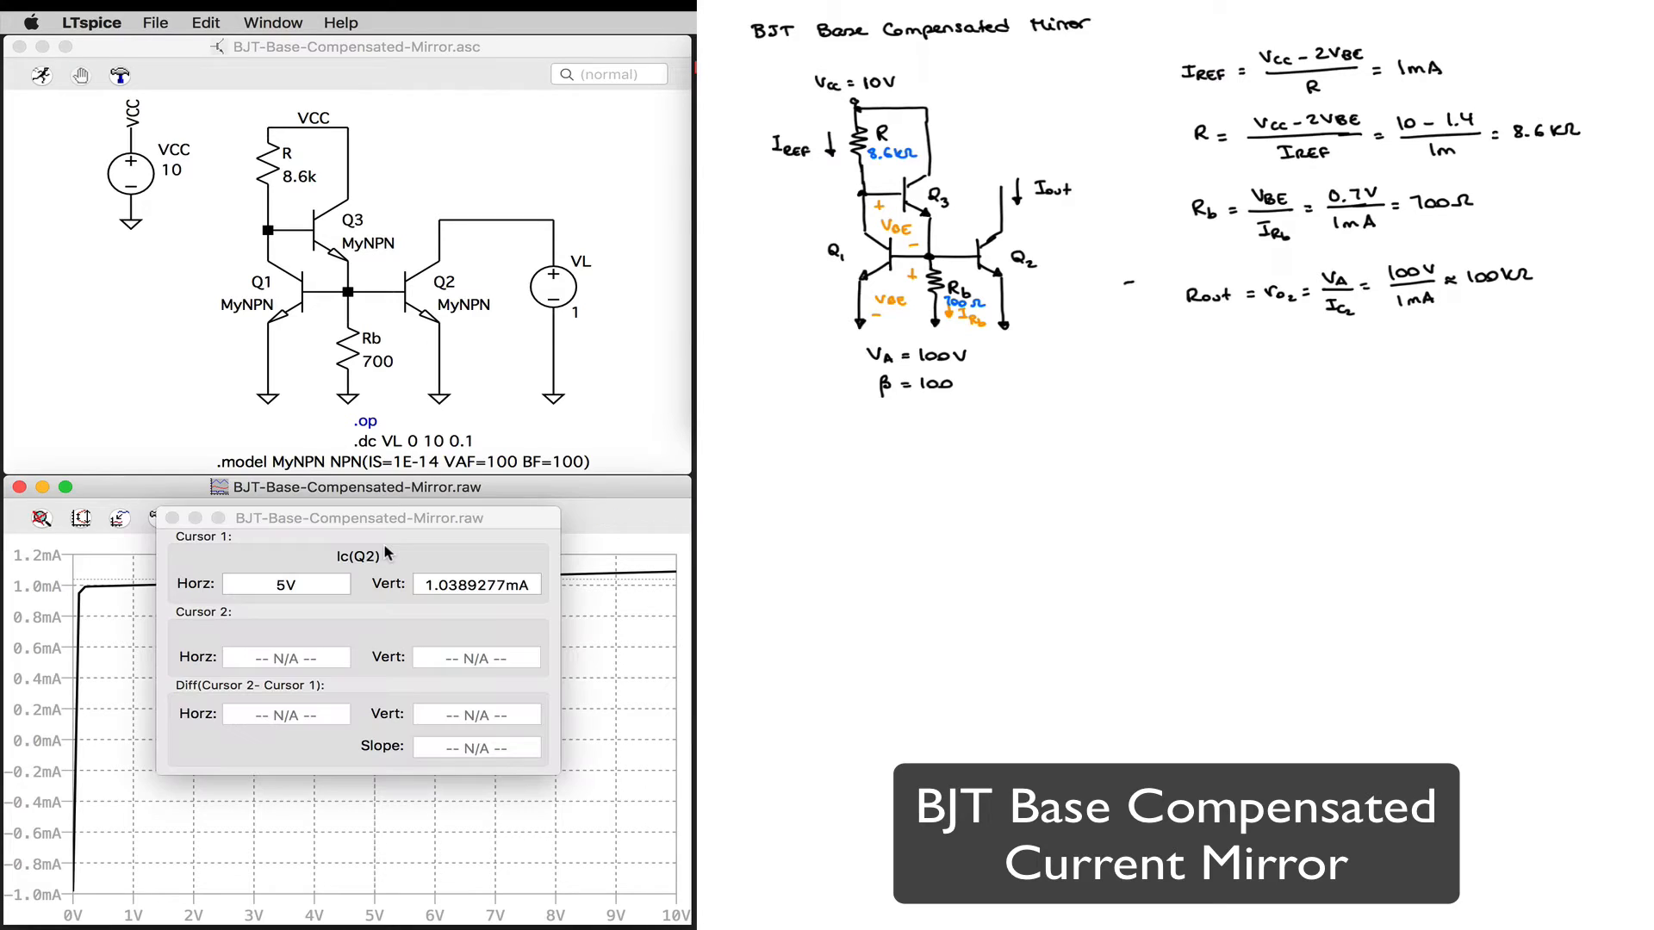
Step: Place the two measuring cursors on the Ic(Q2) trace at 1 V and 10 V to read the slope between them
left_click_drag(369, 515, 912, 515)
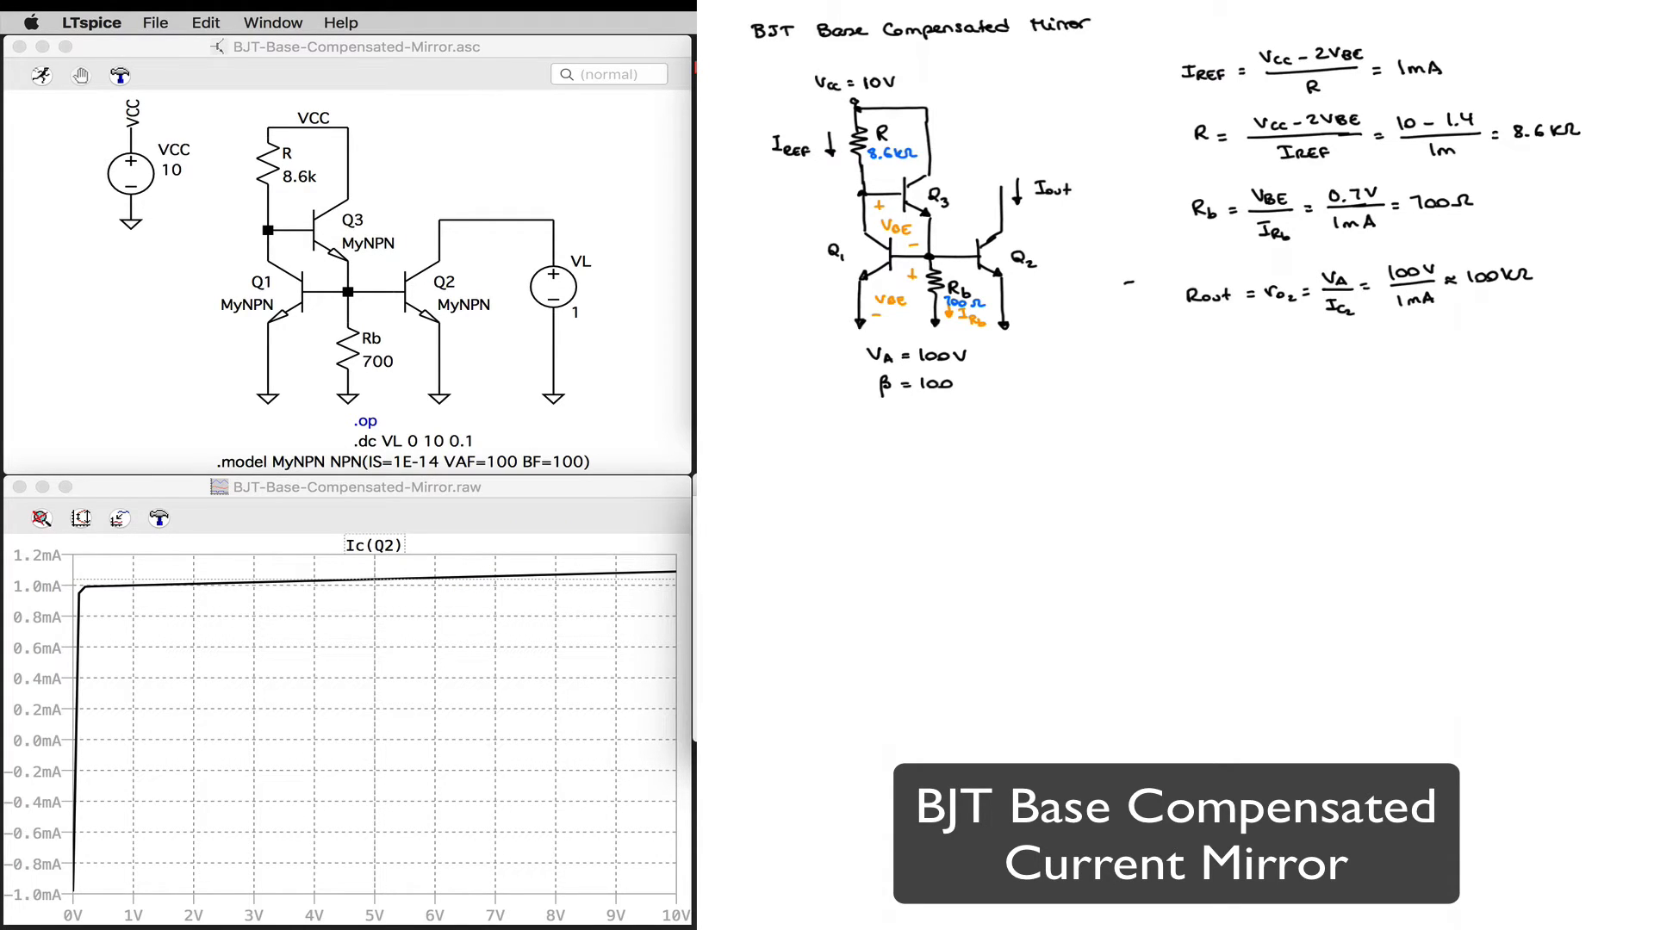
left_click(377, 587)
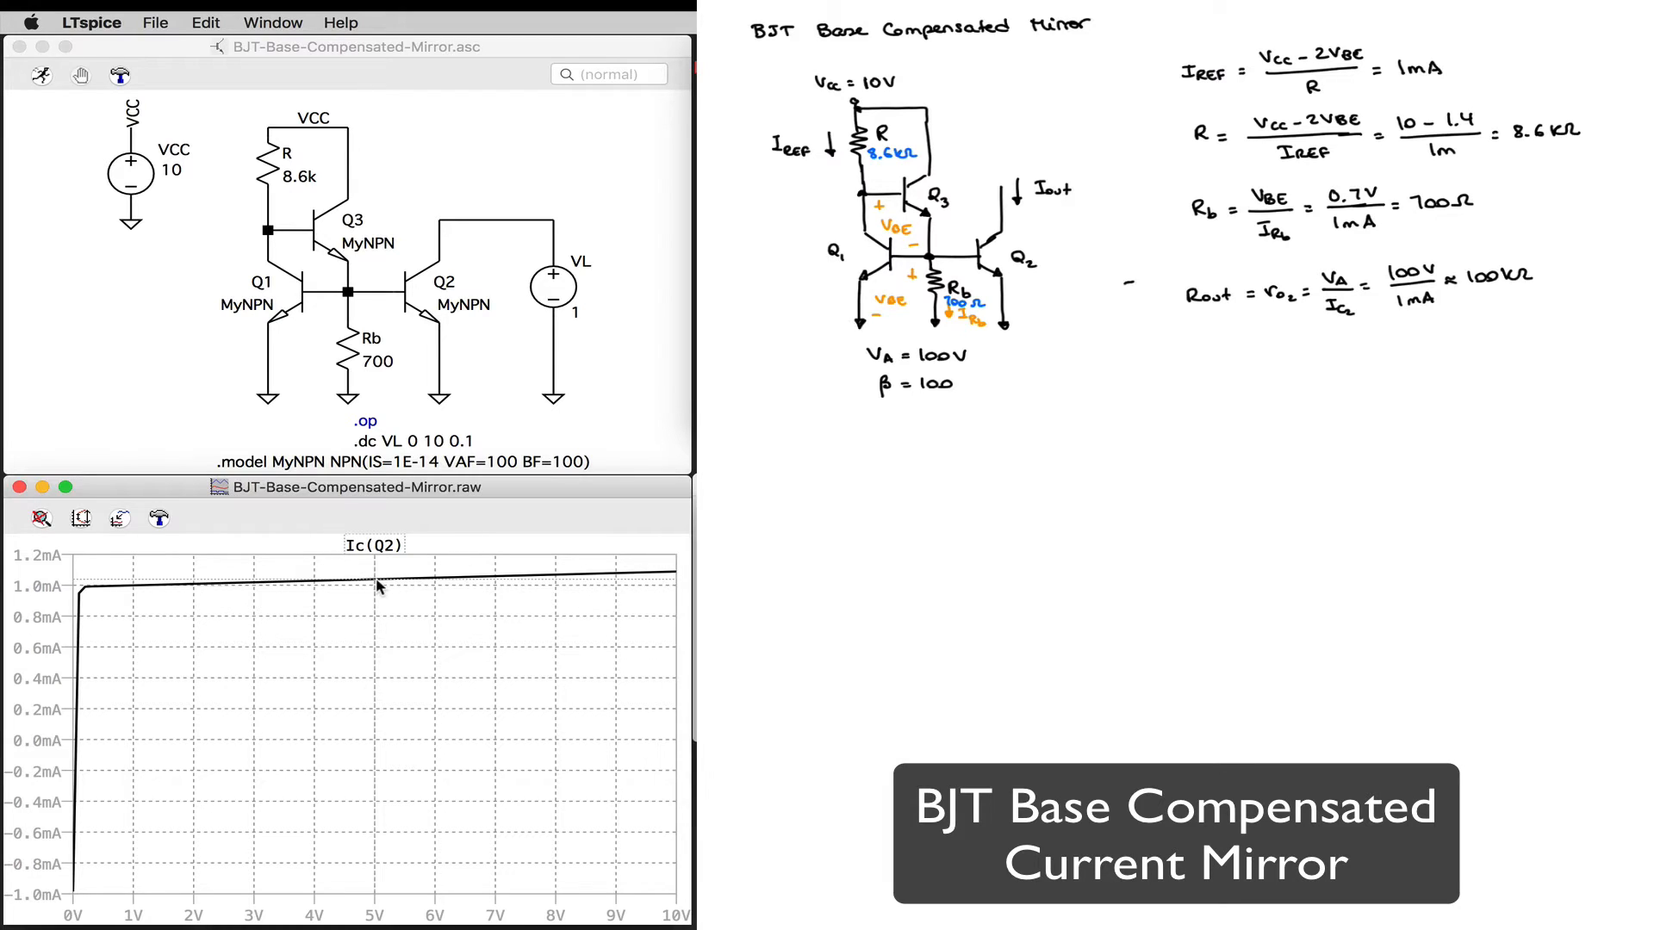
left_click_drag(373, 587, 134, 592)
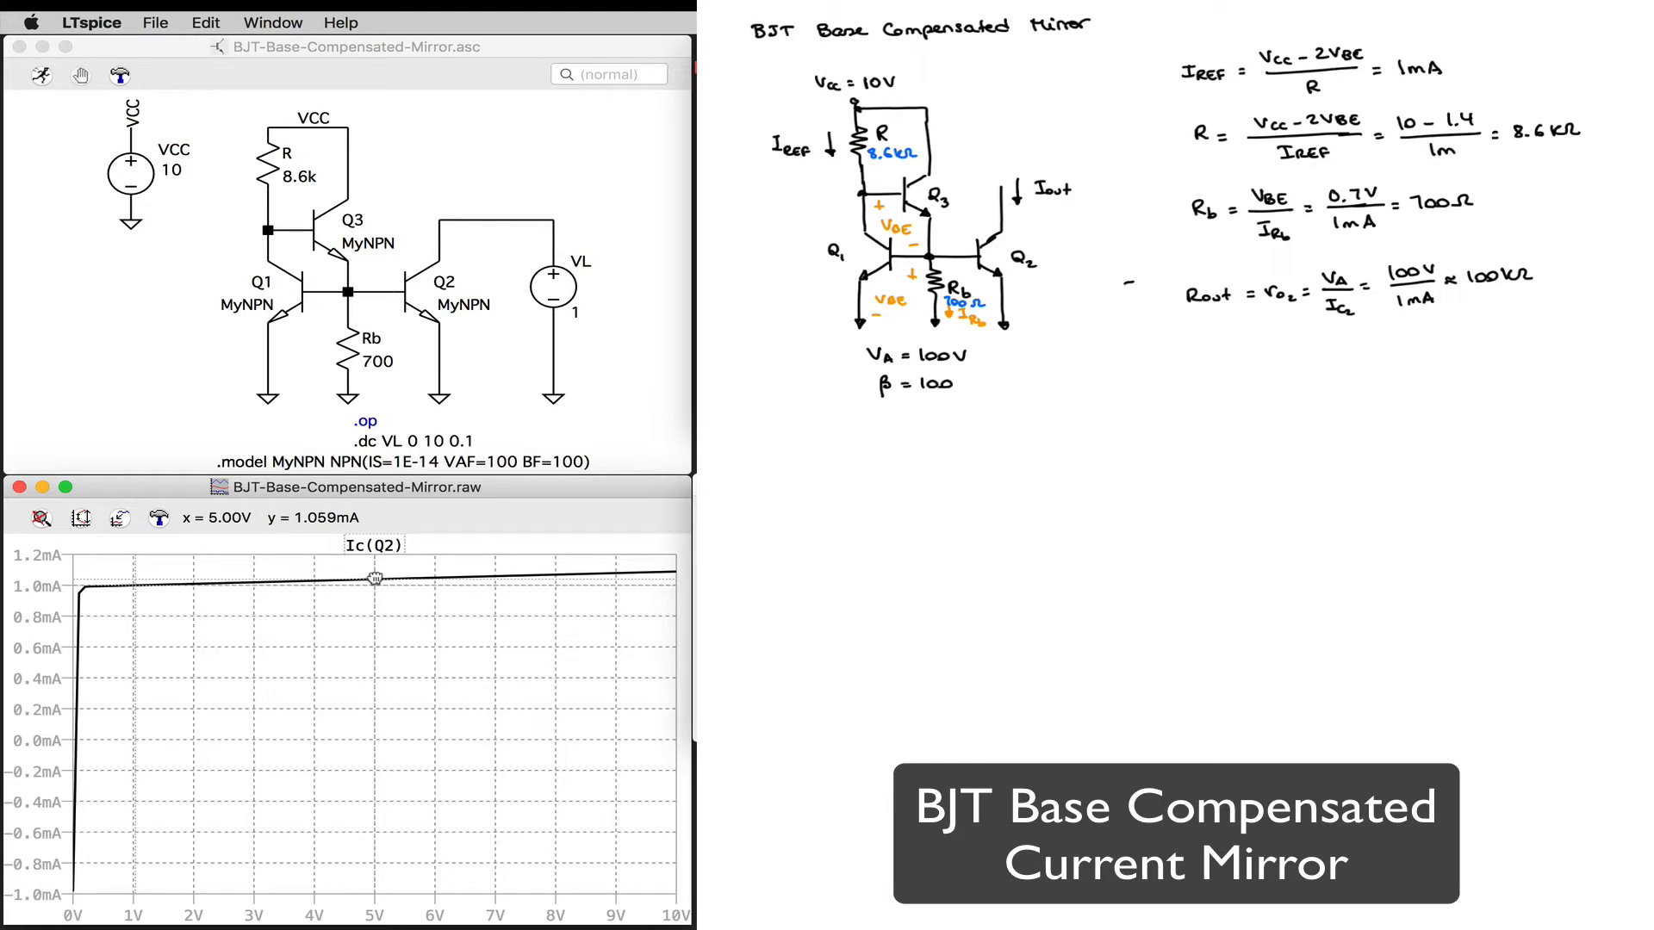
left_click_drag(371, 580, 677, 575)
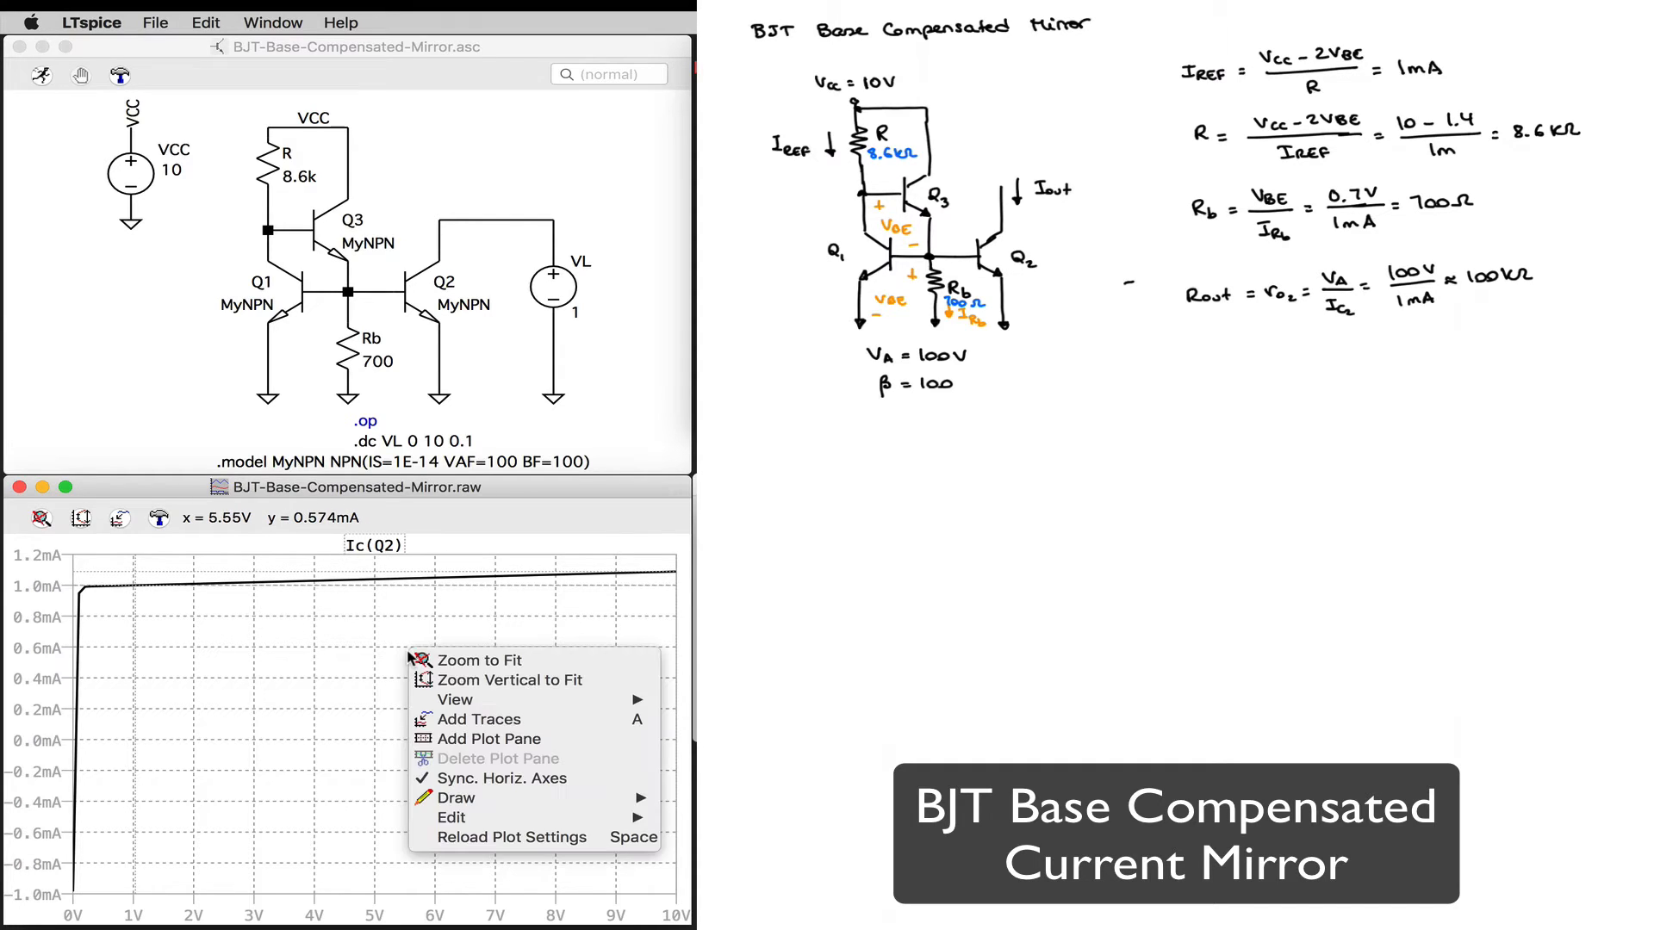
Step: Annotate the plot just below the Ic(Q2) trace with the text "Rout = 1/slope = 1/9.95e-6 = 100kΩ"
right_click(410, 657)
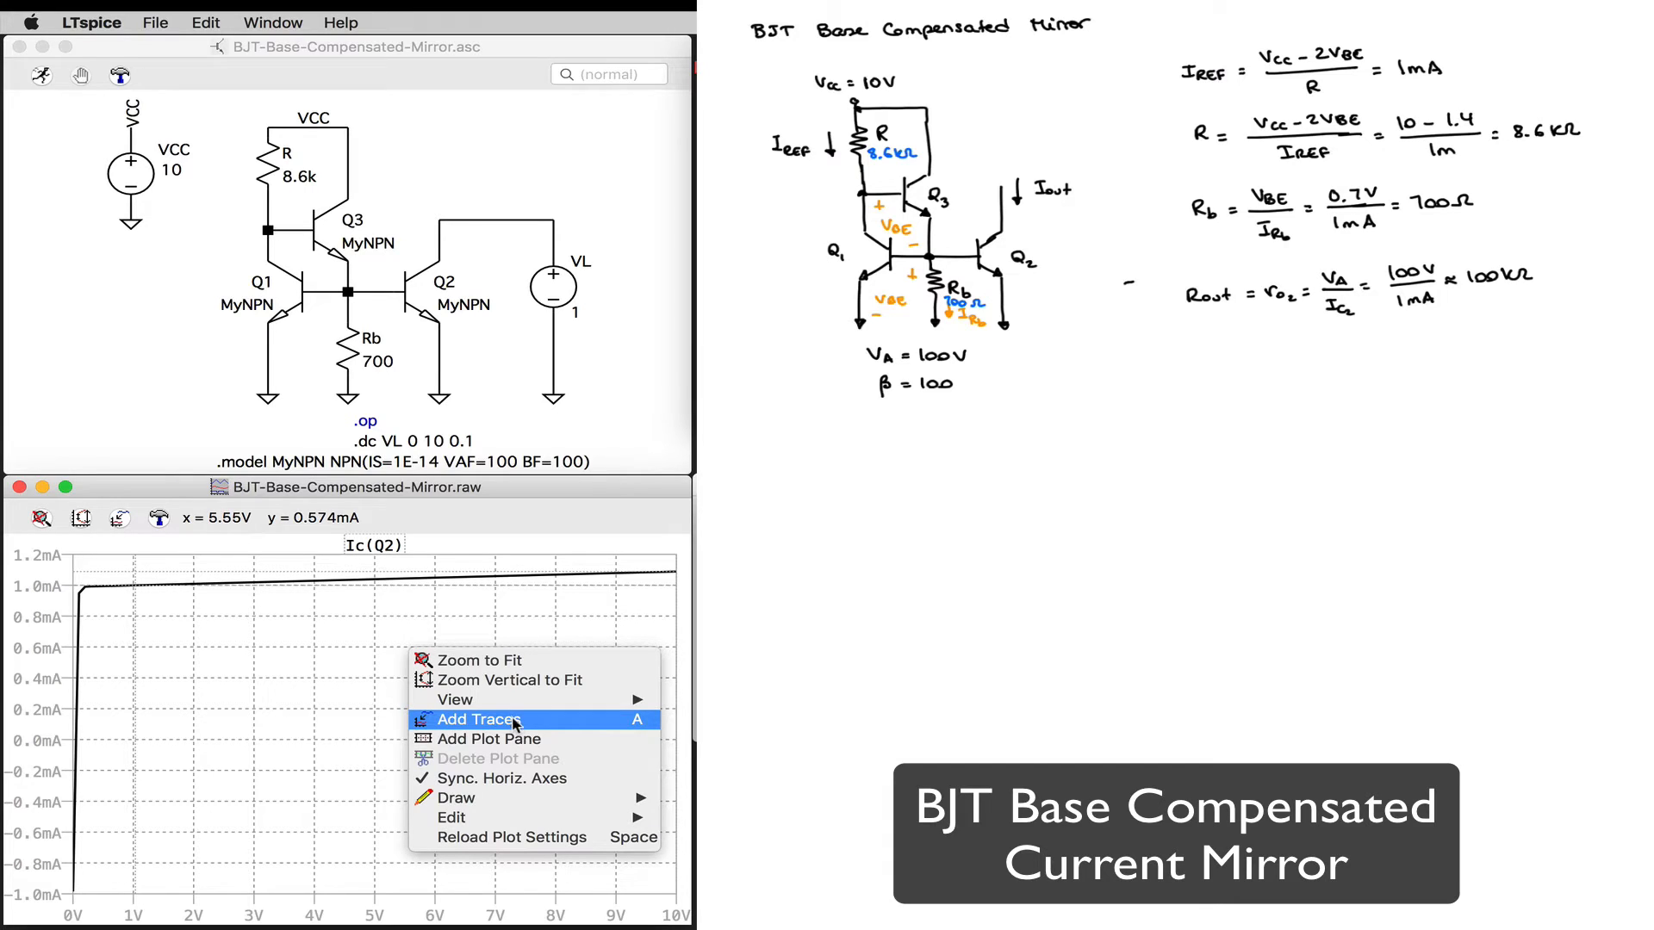
mouse_move(568, 800)
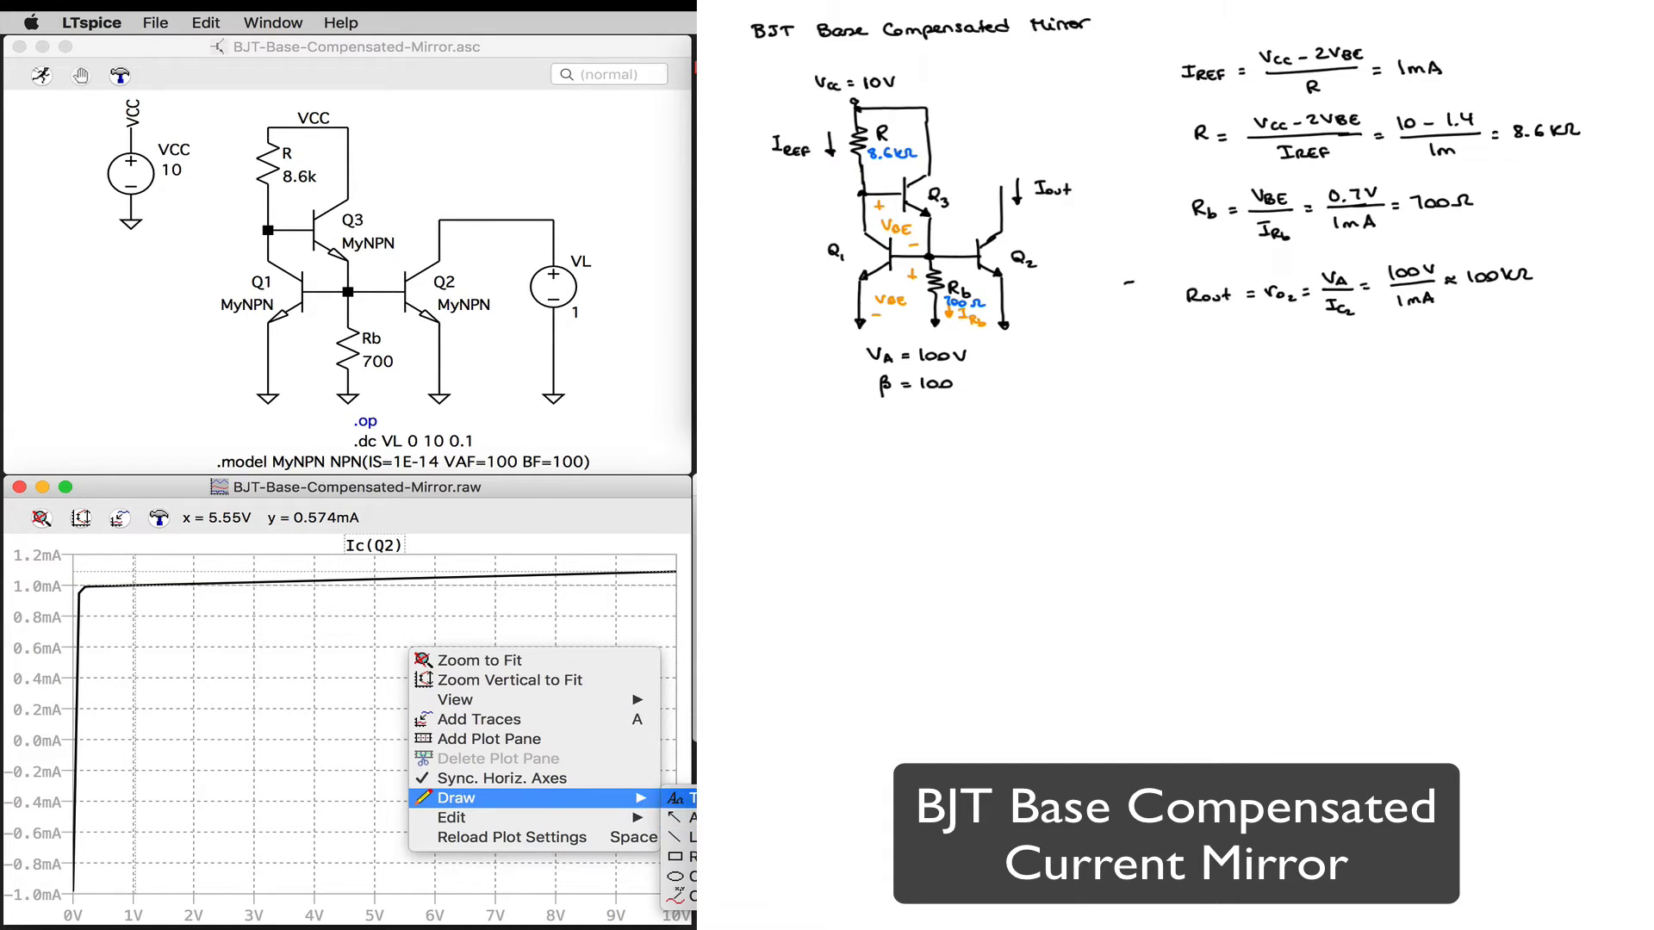
left_click(681, 799)
type("R")
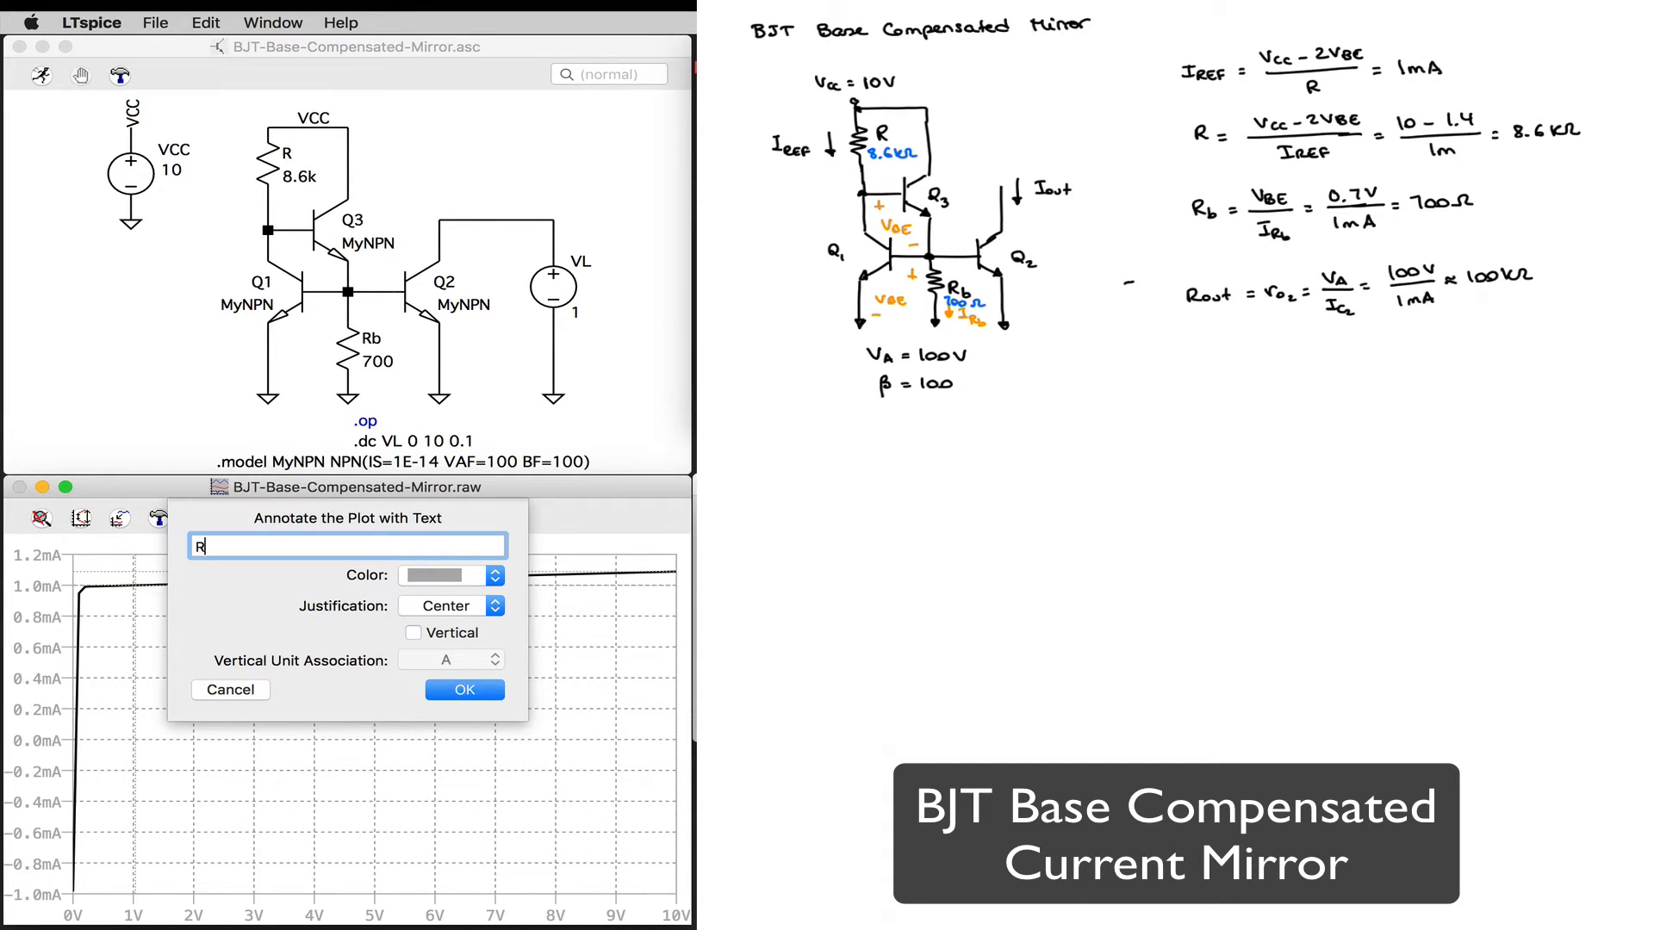
type("out = 1/slope =")
type("1/9.95e-6 = 100ko")
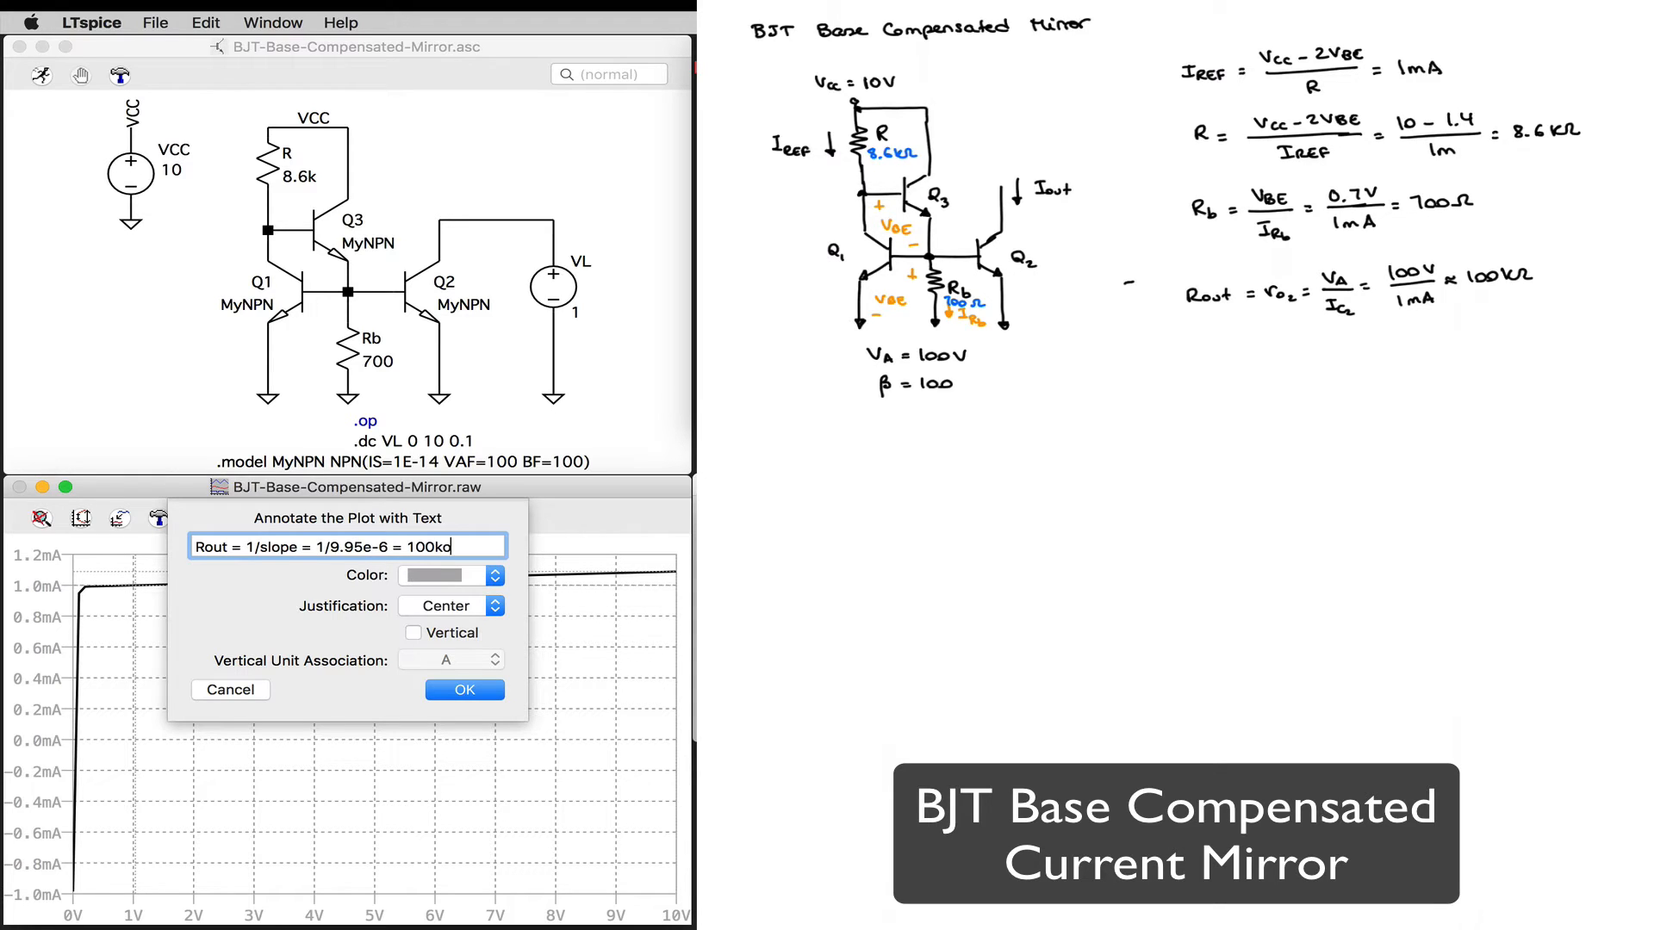
key("BackSpace")
type("Ω")
left_click(465, 691)
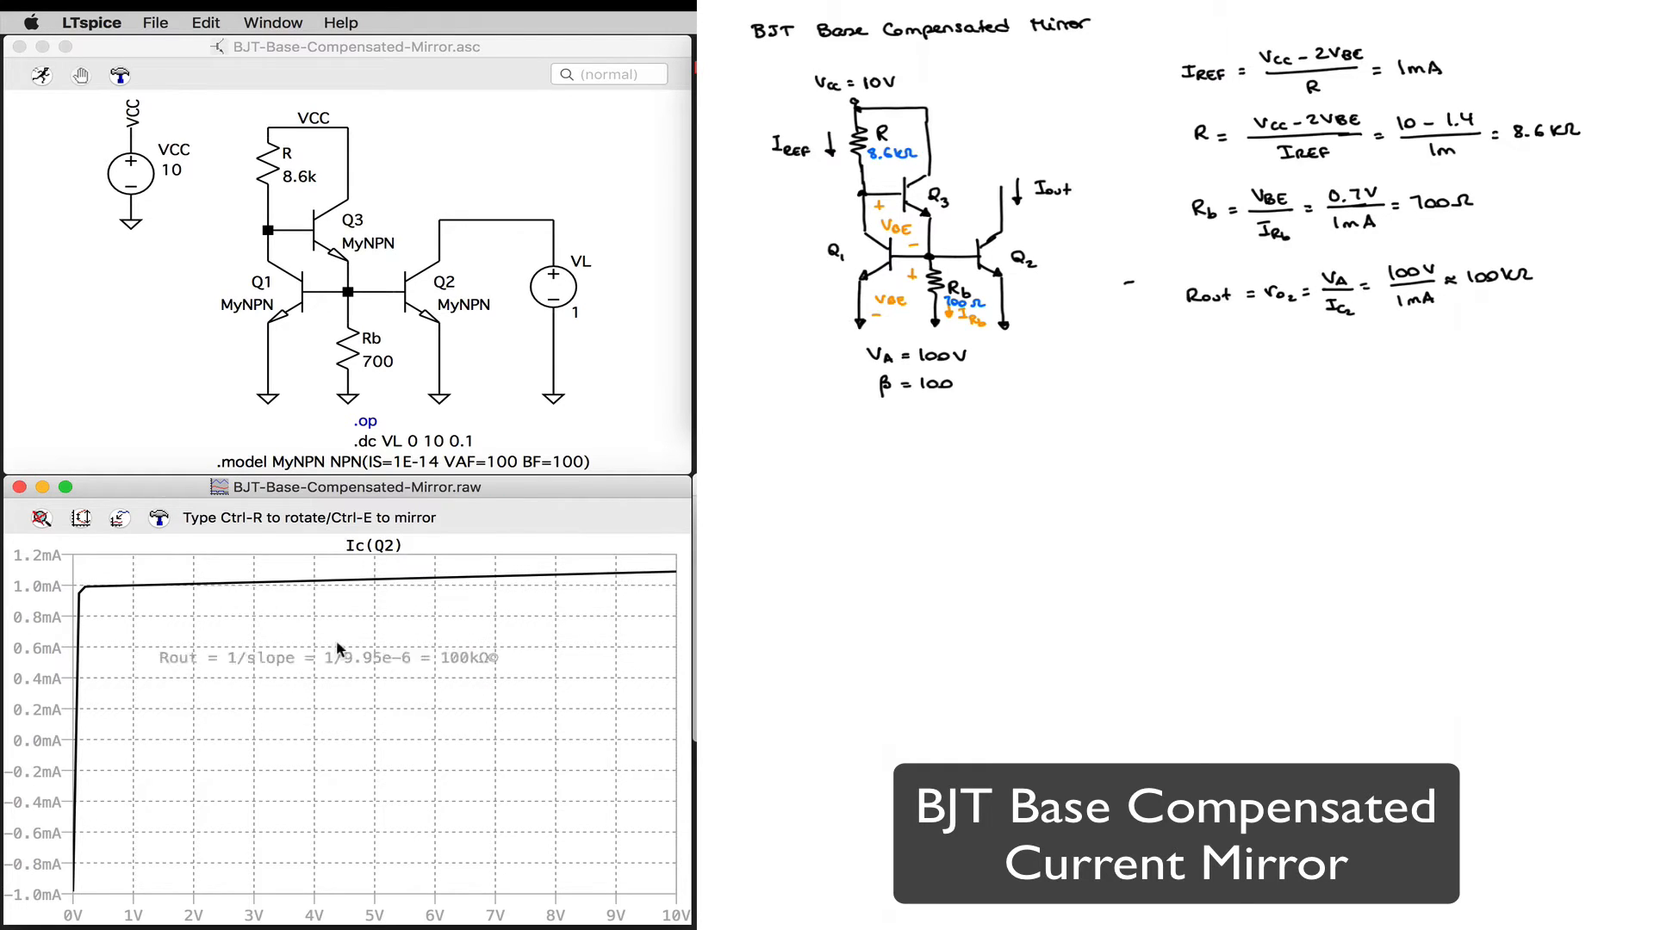
left_click(407, 598)
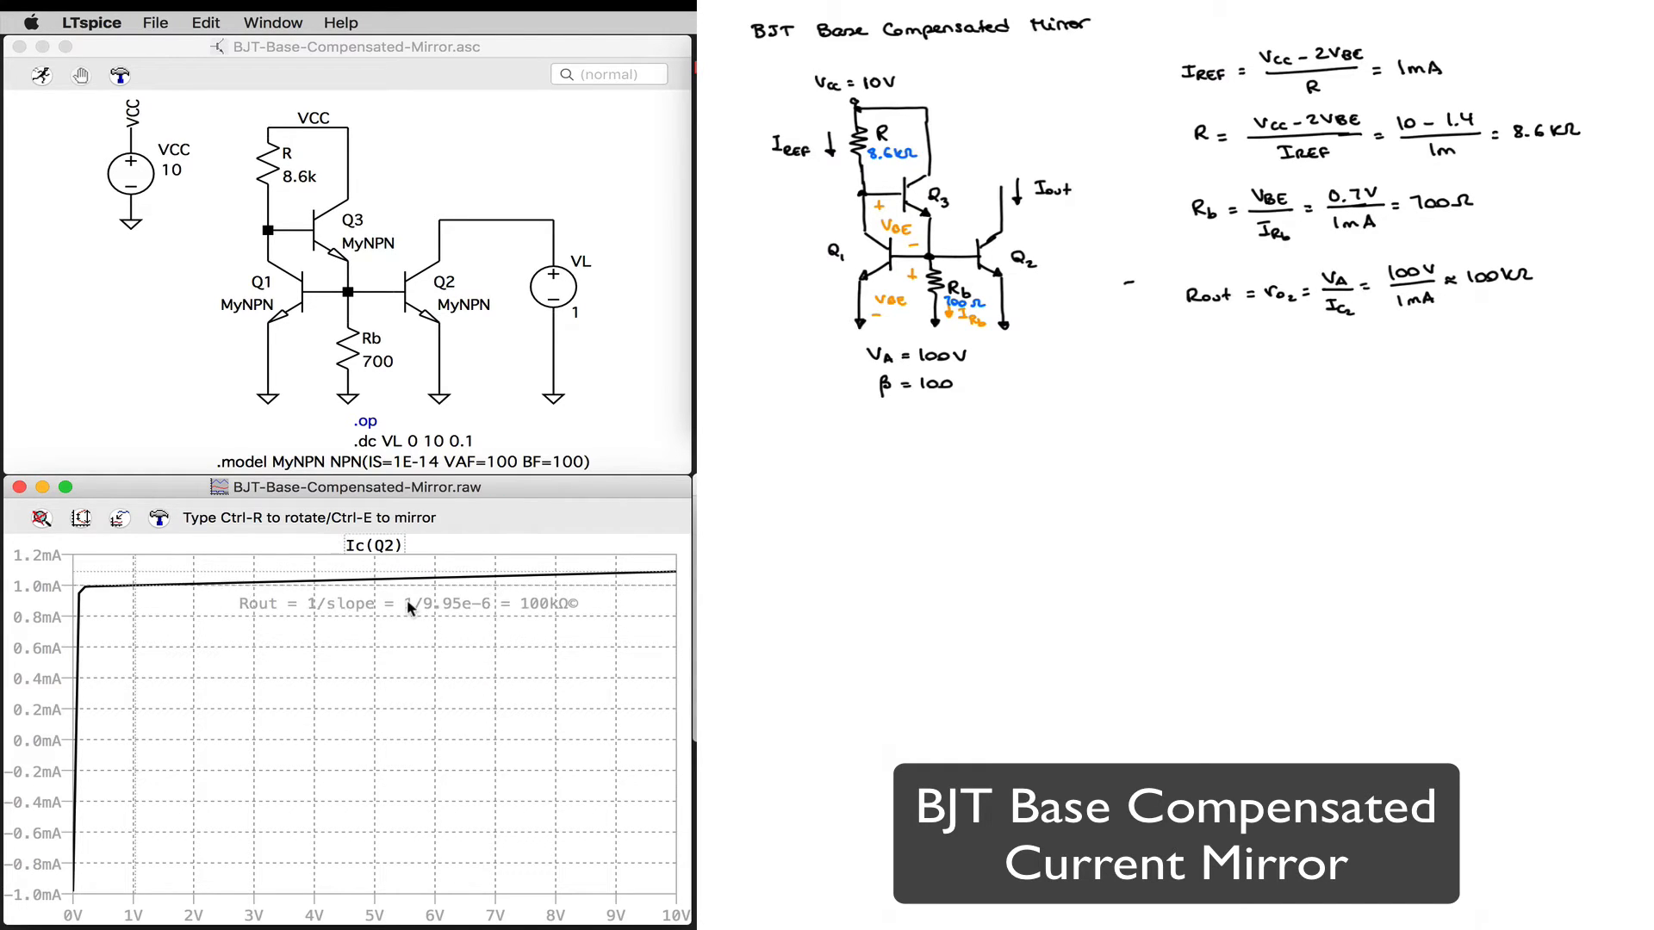
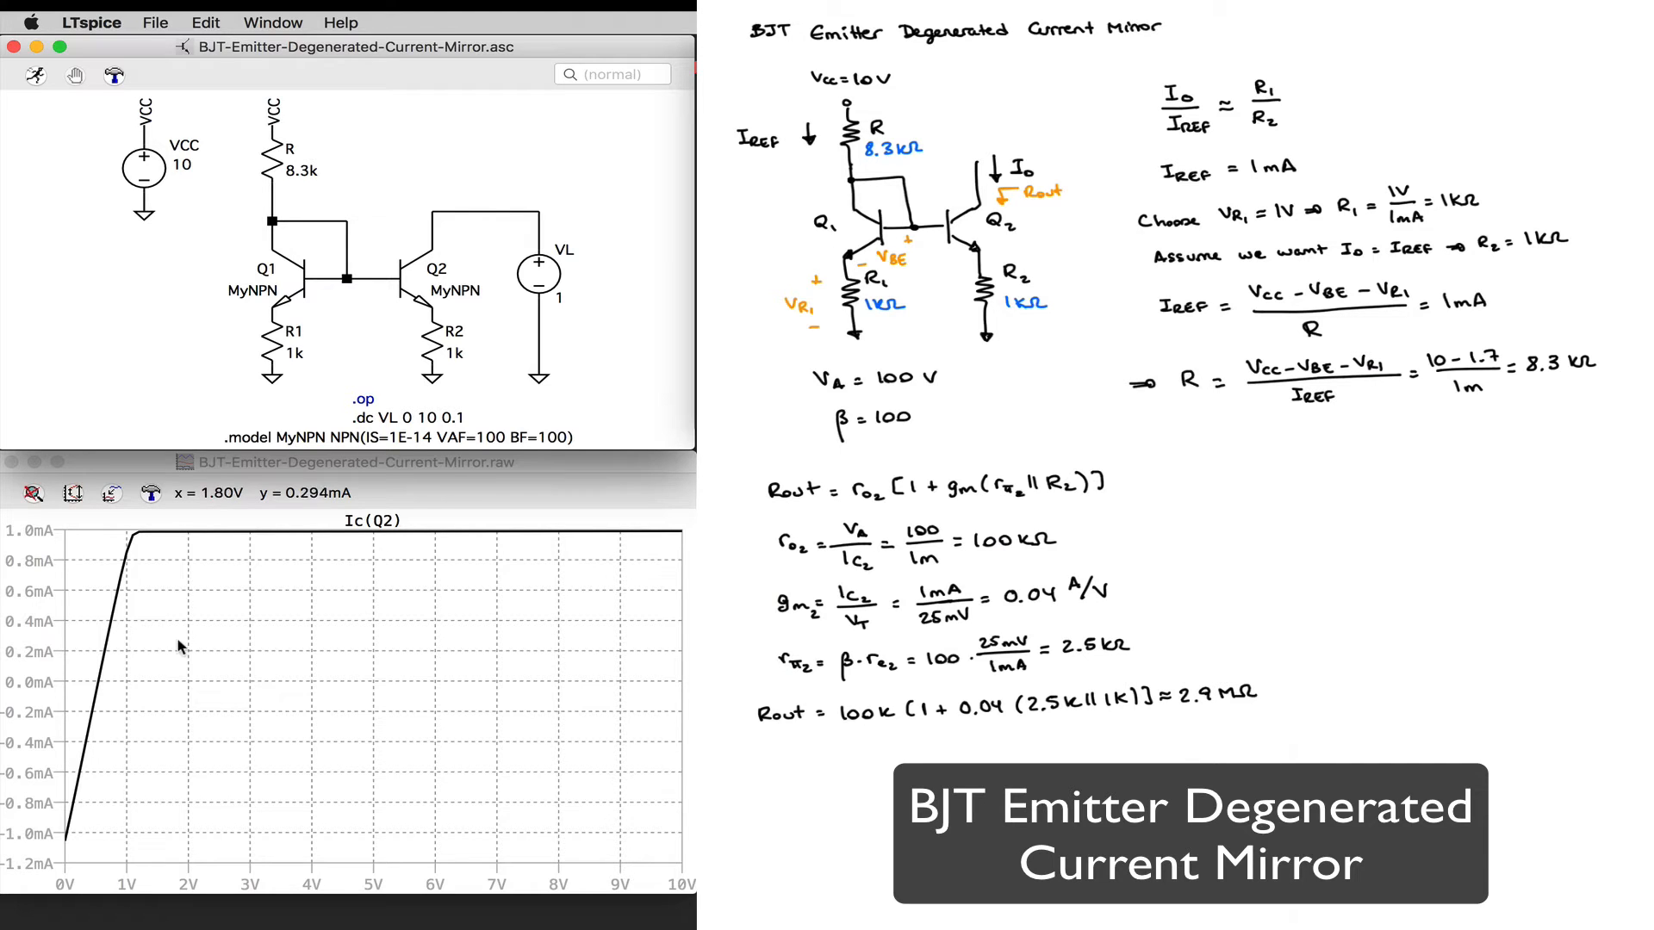
Step: Attach a measuring cursor to the Ic(Q2) trace of the emitter-degenerated mirror and move the cursor readout window off the plot
left_click(363, 523)
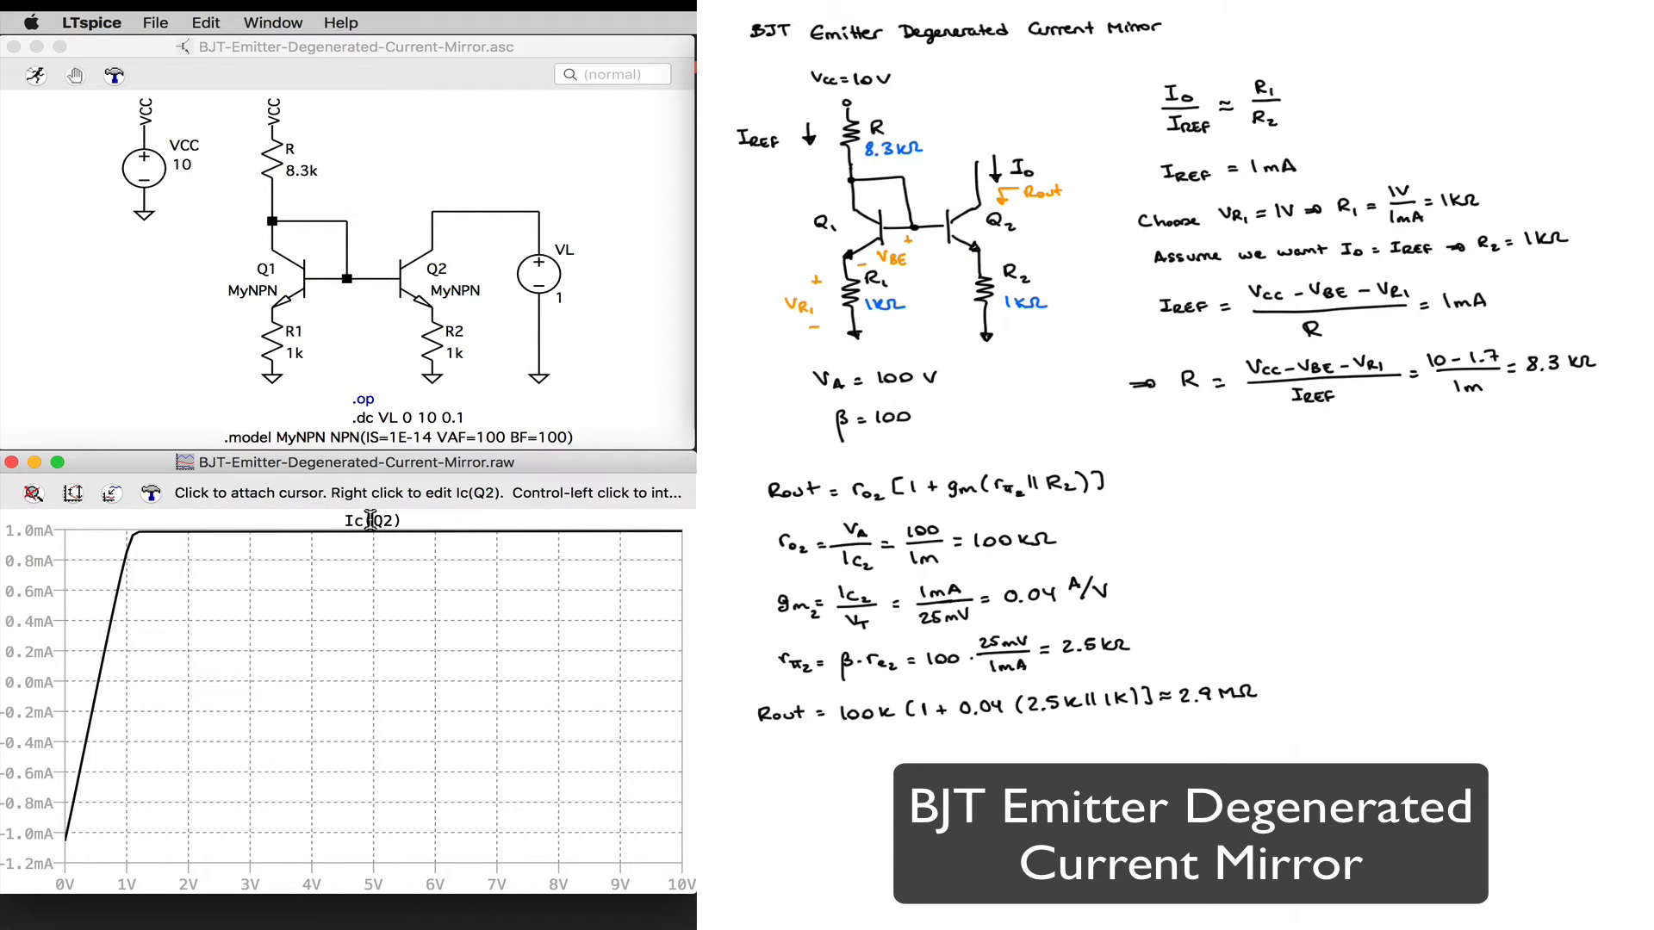
left_click(370, 519)
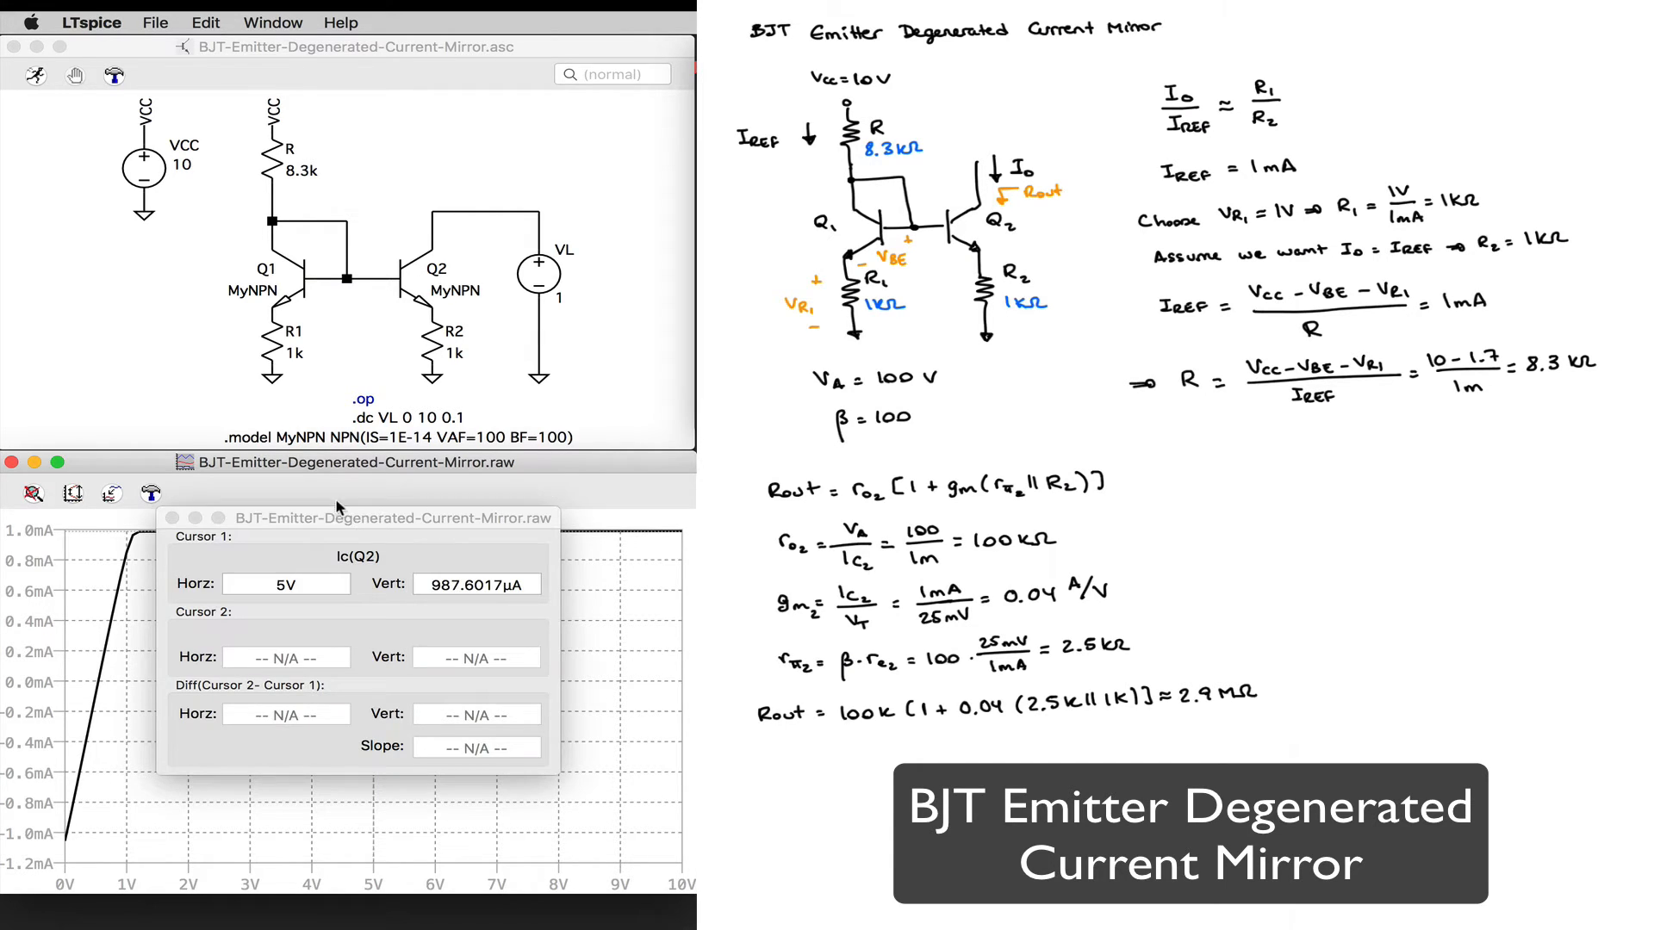
left_click(302, 519)
key("super+w")
left_click_drag(852, 422, 819, 430)
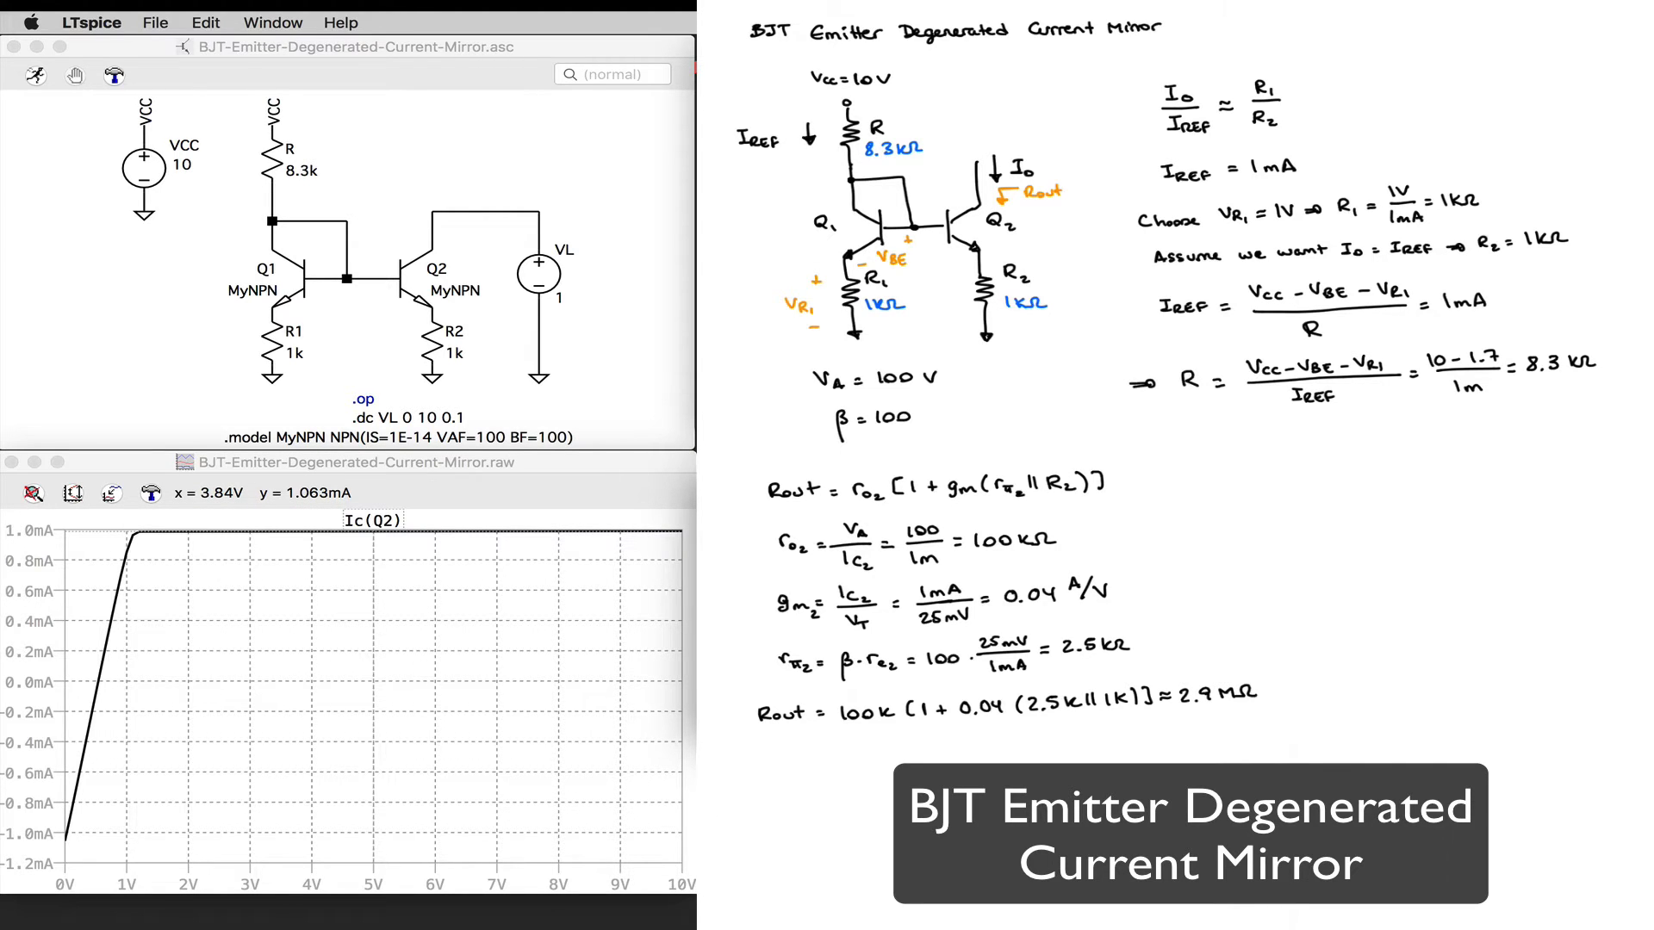
Step: Try to place two measuring cursors on the Ic(Q2) trace, the first at 2 V, and cancel them
left_click(406, 546)
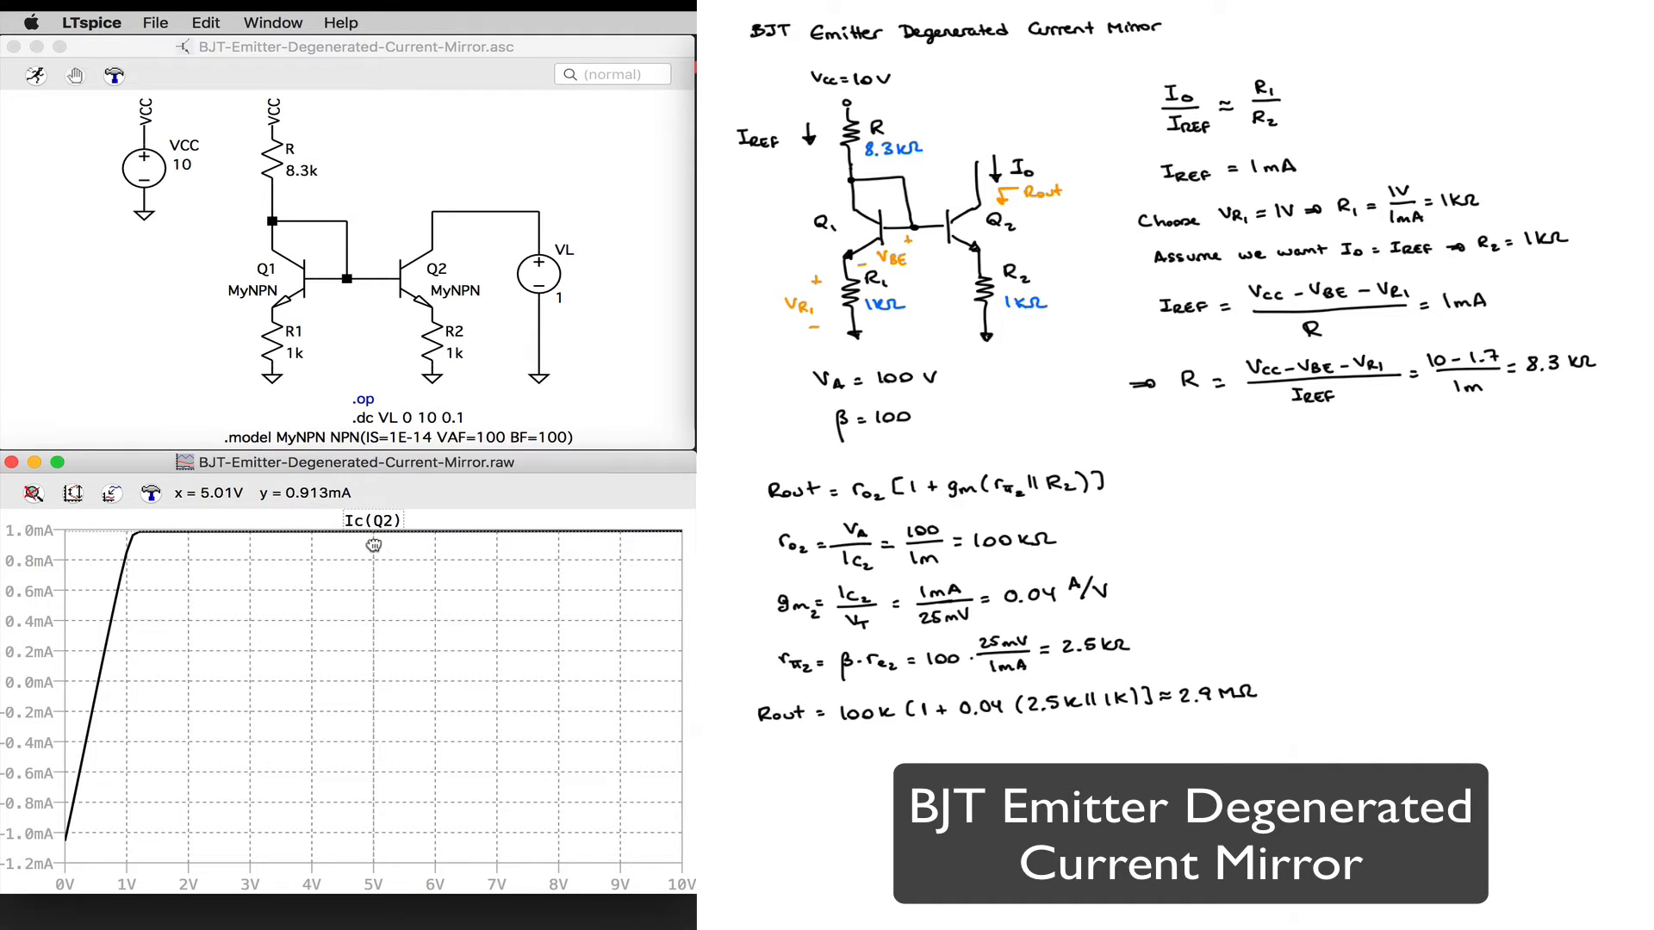
mouse_move(373, 545)
left_mouse_down()
mouse_move(125, 531)
mouse_move(189, 528)
left_mouse_up()
left_click(371, 518)
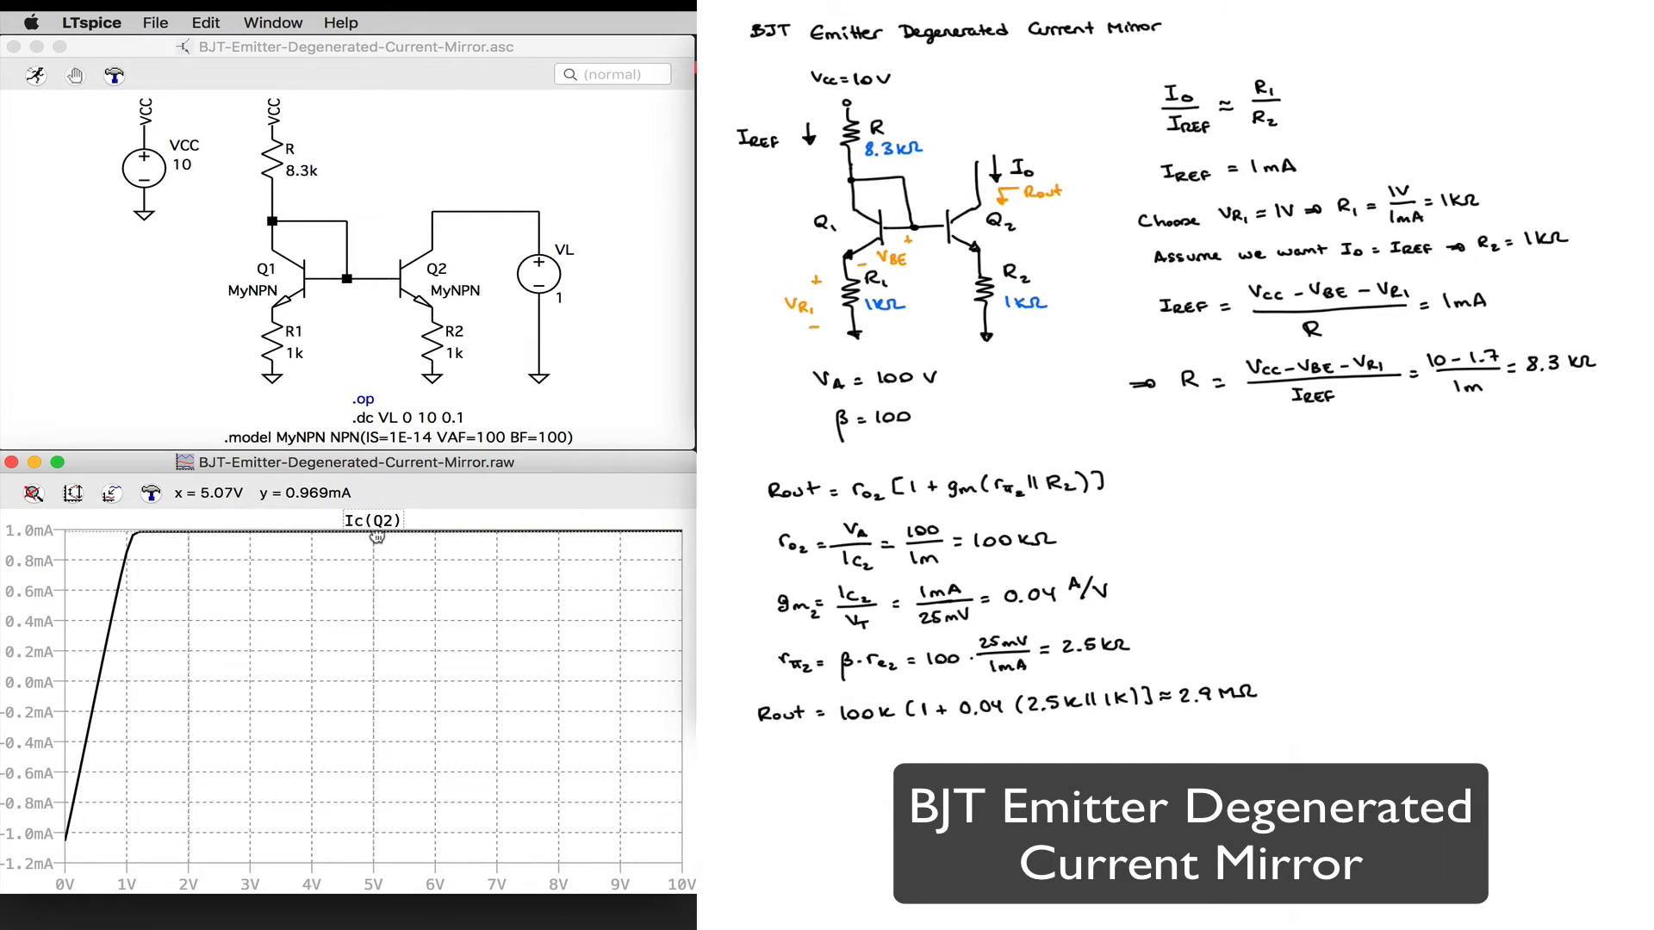
left_click_drag(376, 535, 425, 531)
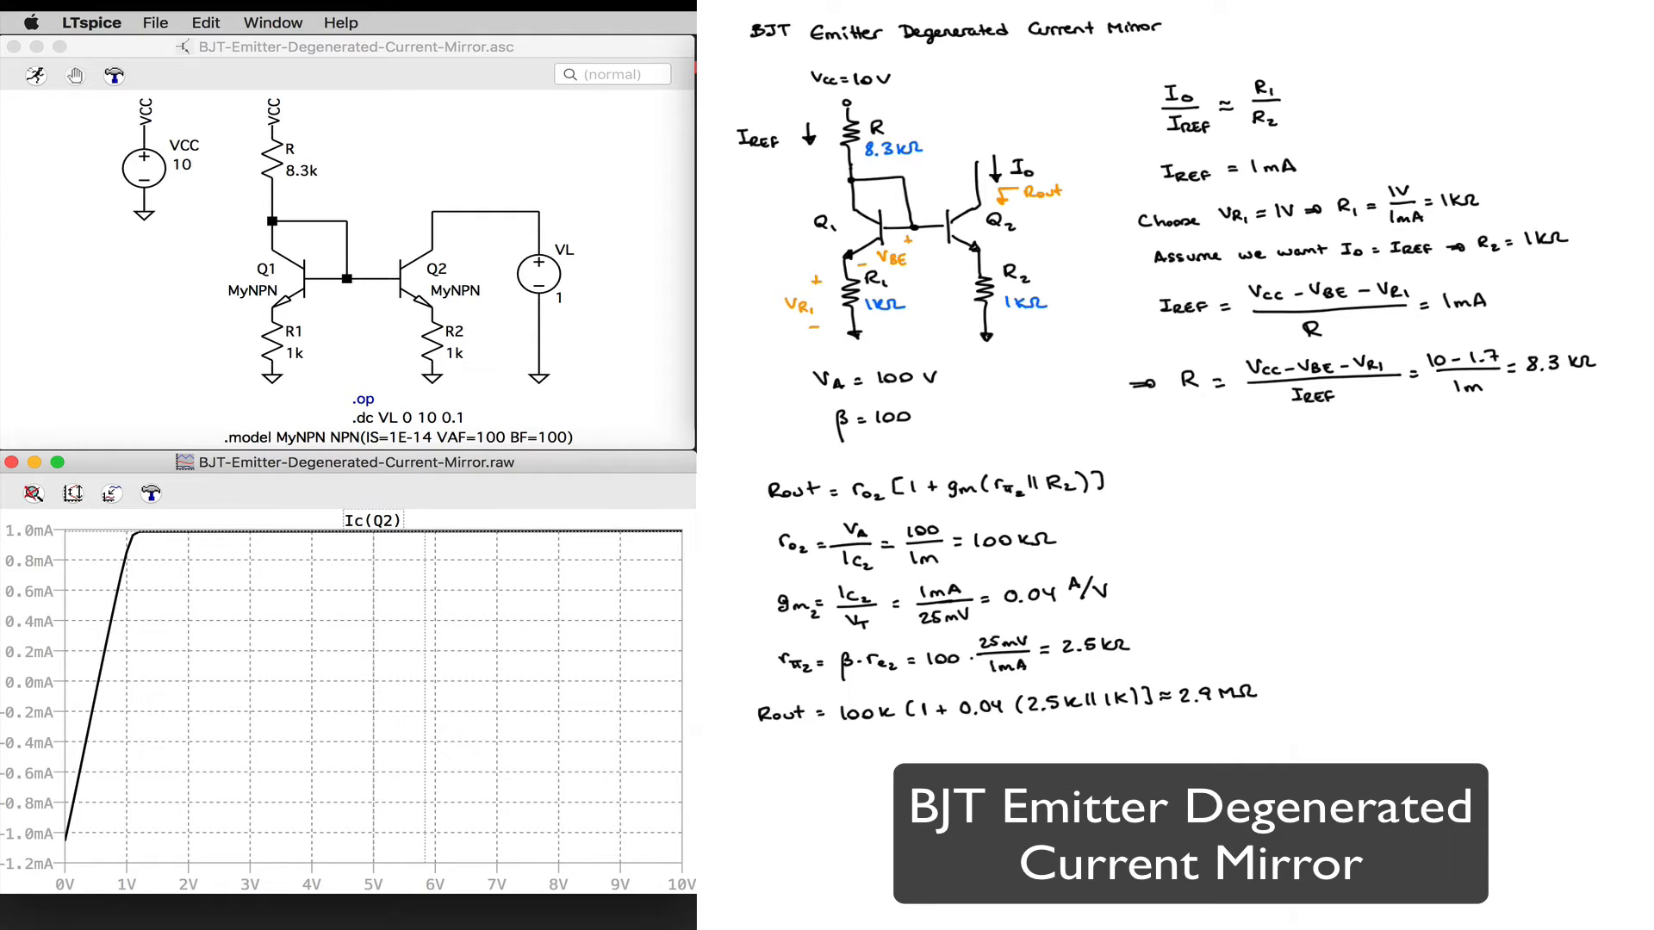
left_click(371, 521)
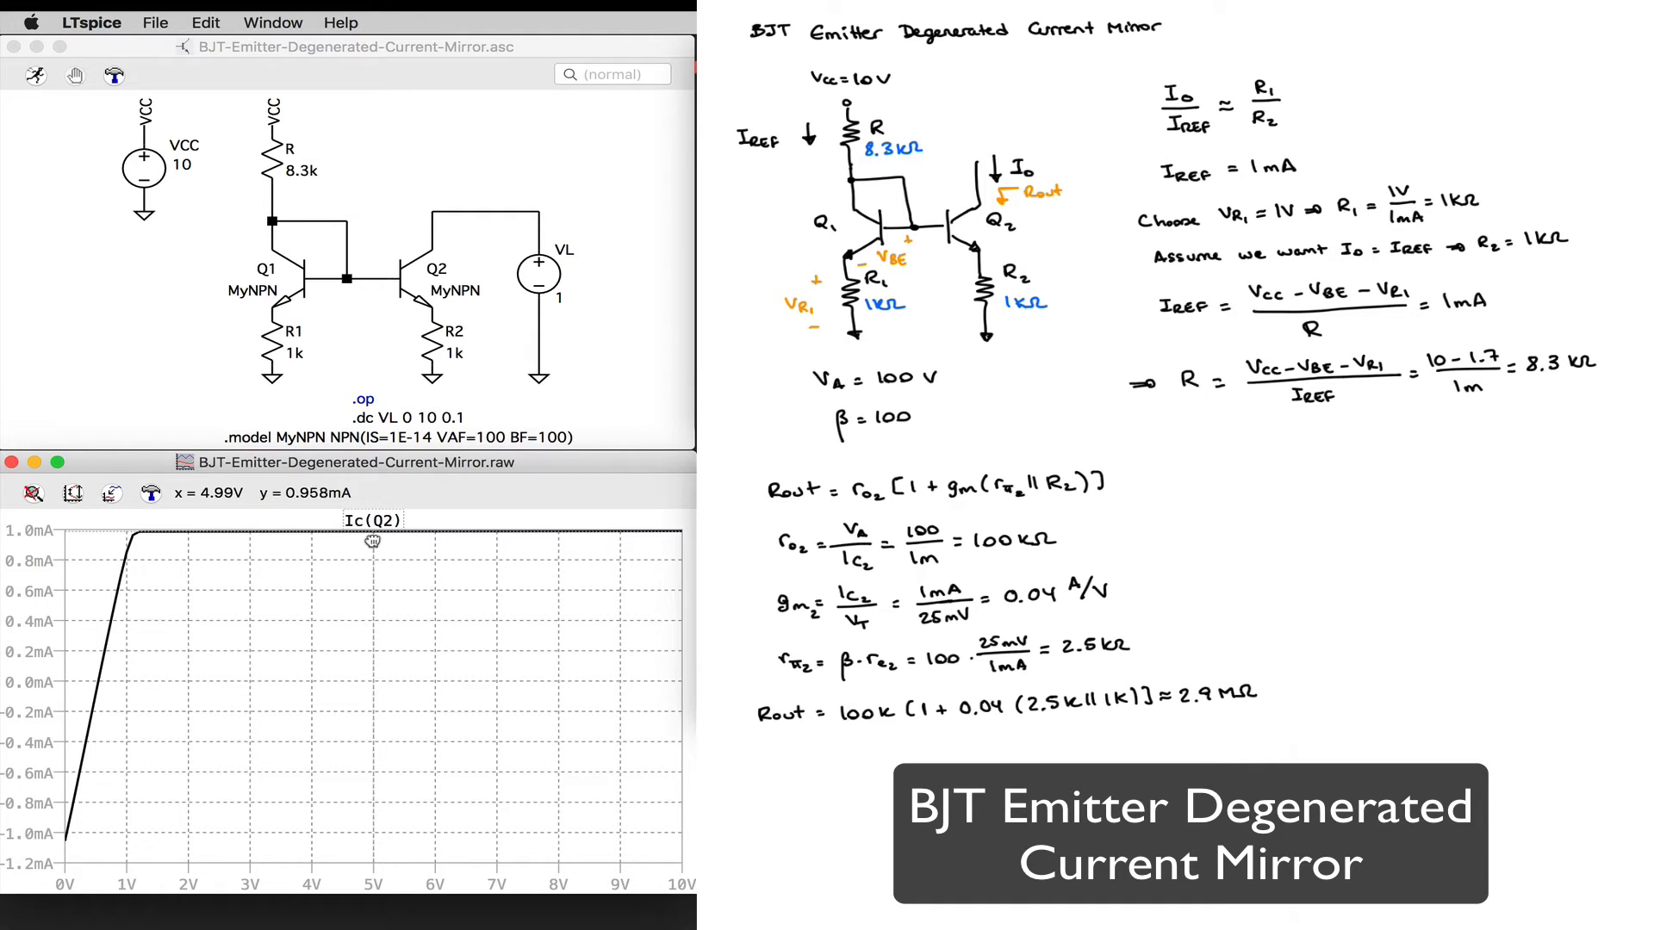
left_click_drag(373, 532, 188, 532)
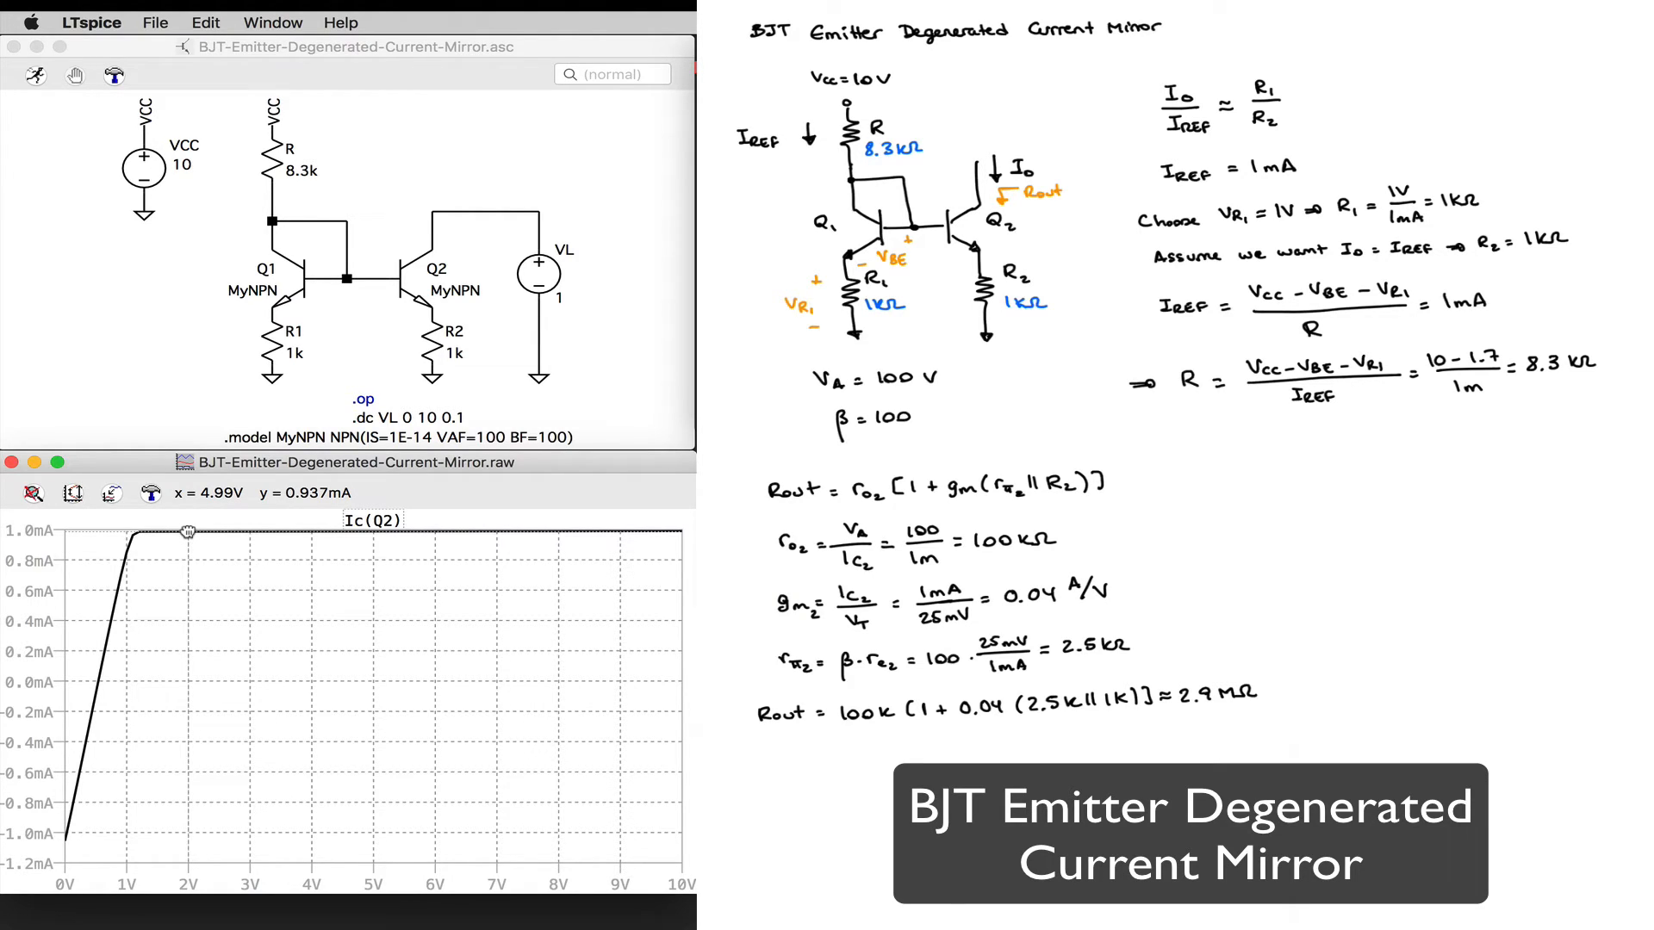
left_click_drag(187, 533, 189, 533)
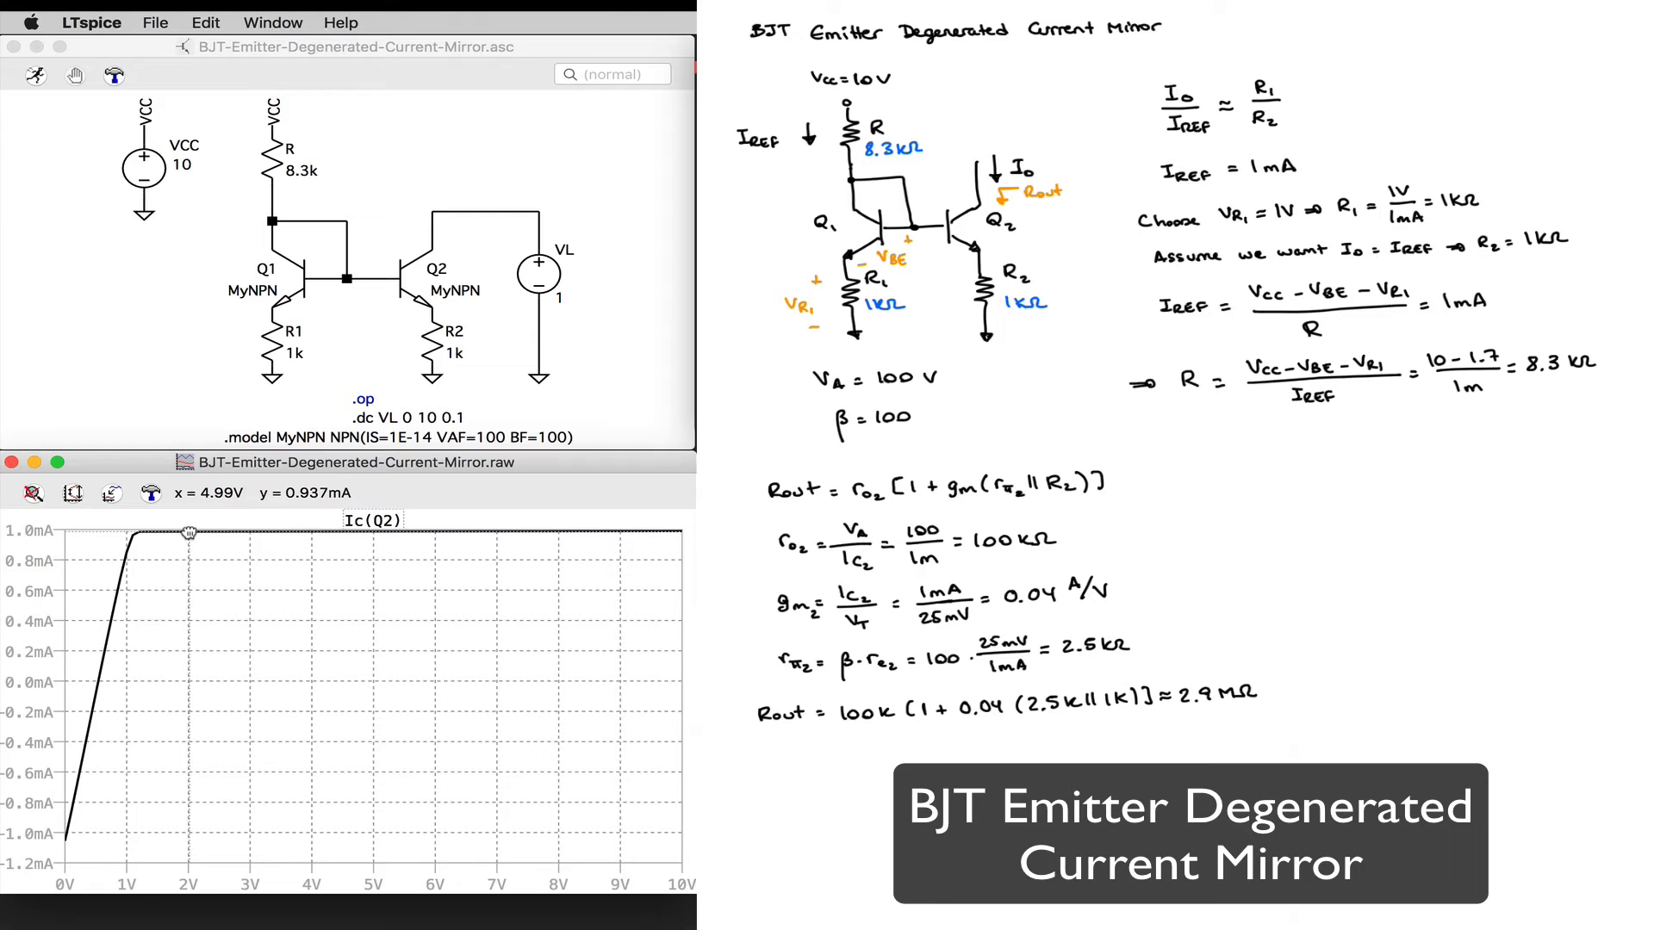
left_click(373, 522)
left_click_drag(379, 534, 451, 543)
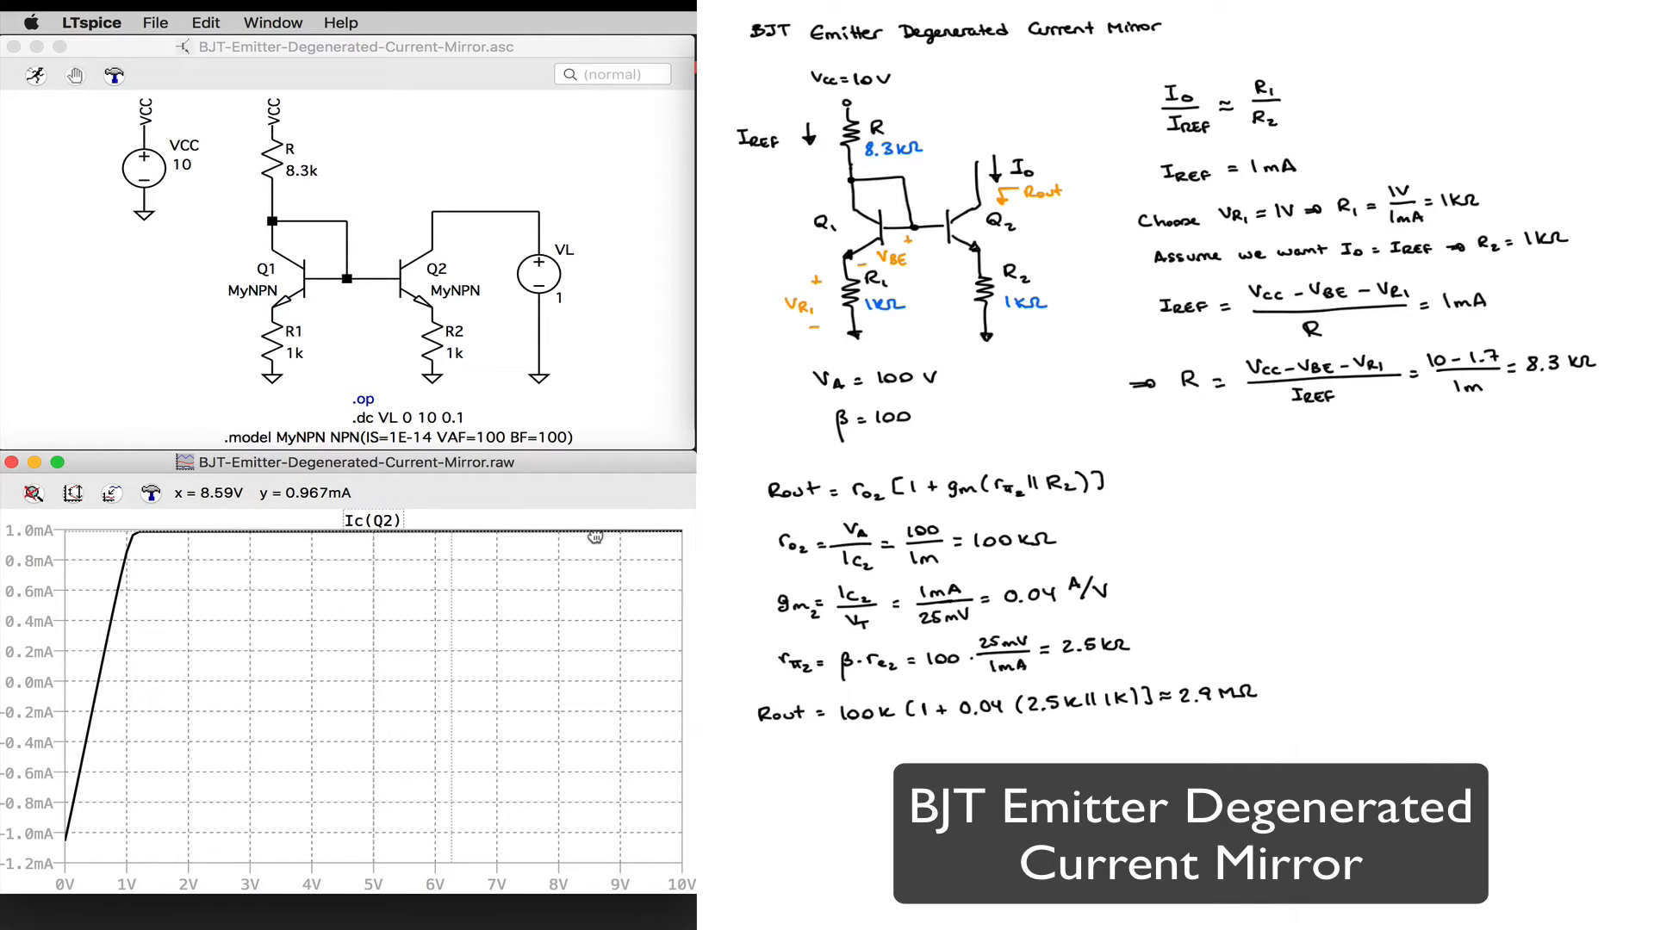
key("Escape")
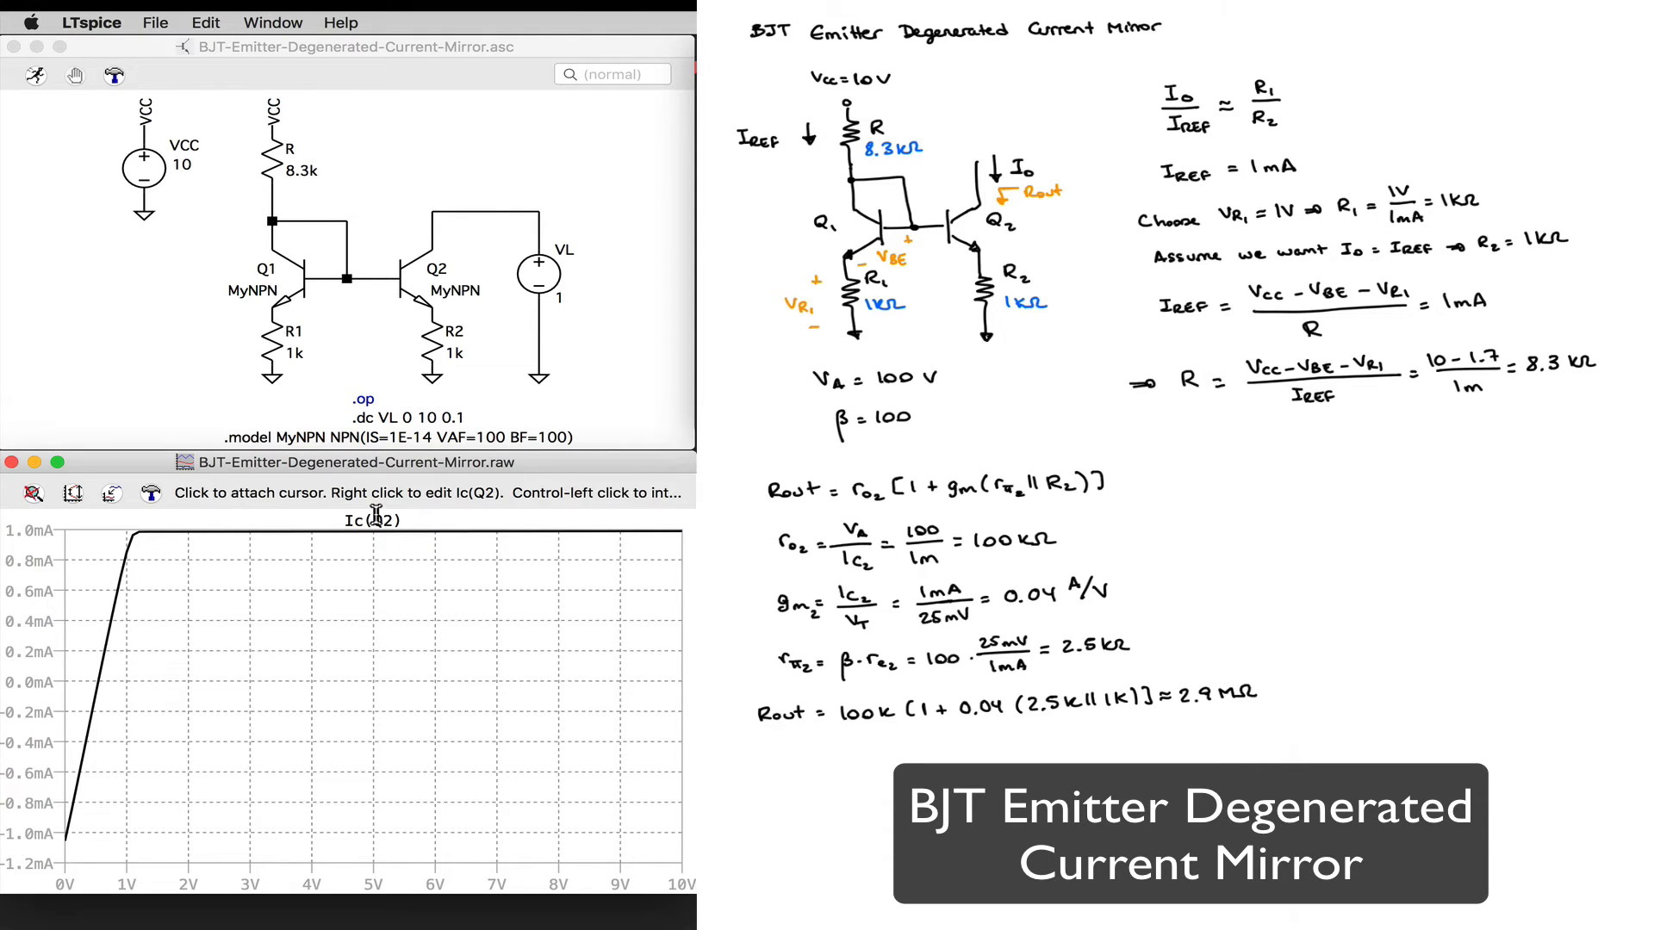
Step: Attach the cursors to the Ic(Q2) trace again, try placing them at 2 V and about 7 V, and dismiss them
left_click(374, 520)
left_click_drag(373, 538, 188, 535)
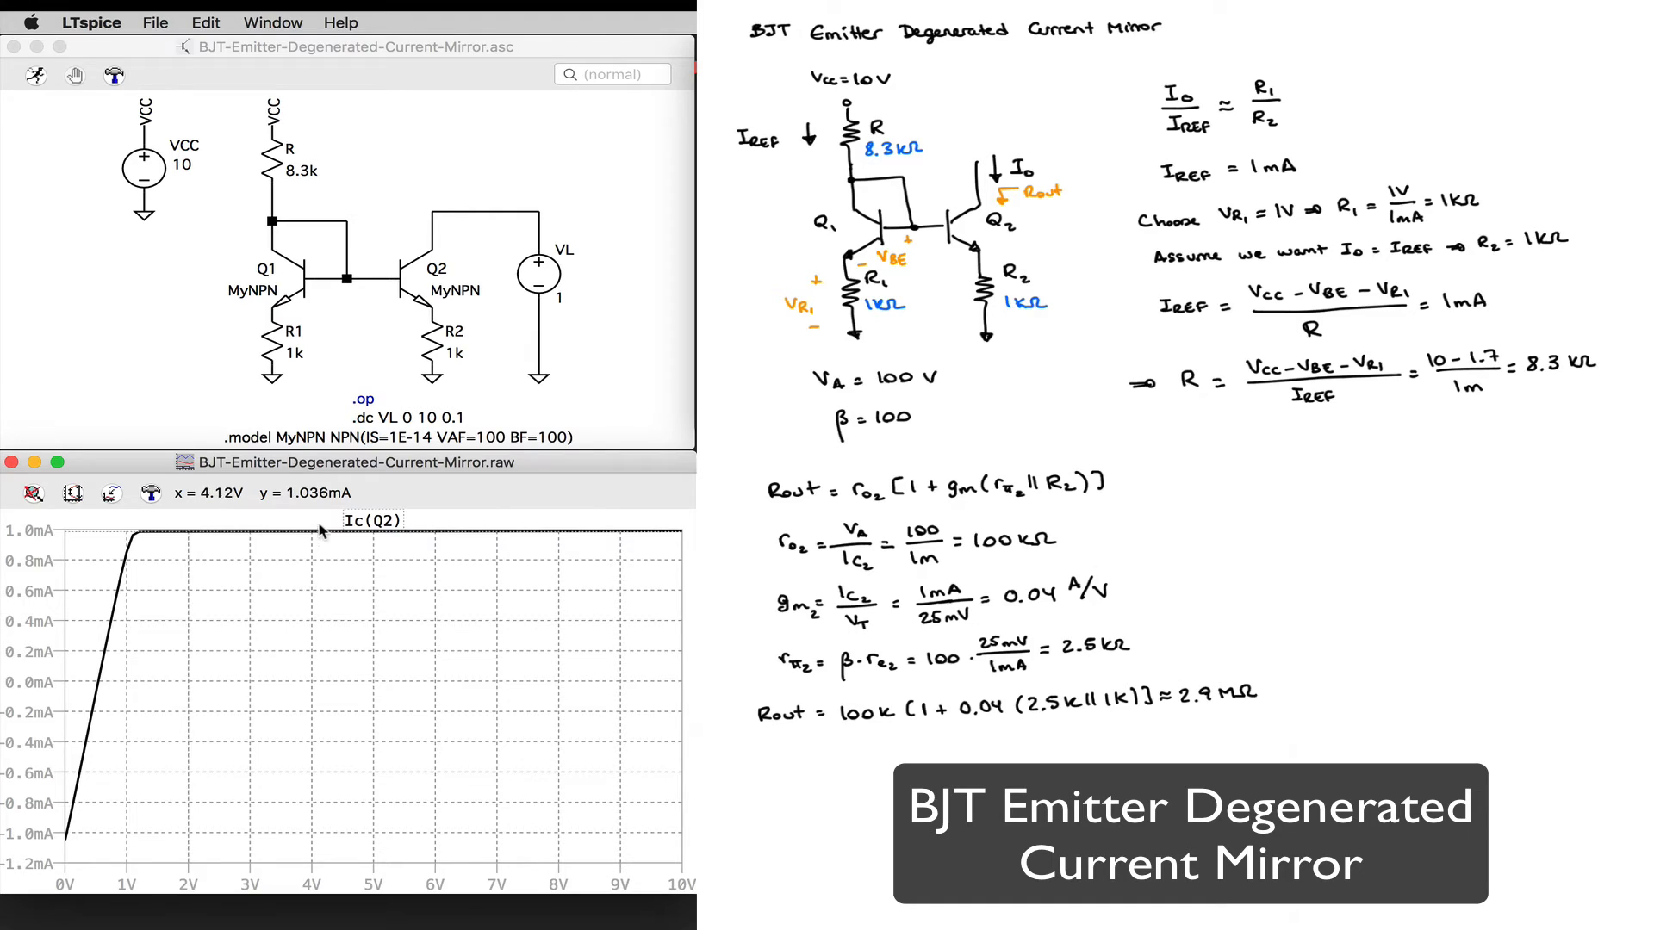
left_click(366, 519)
left_click_drag(470, 536, 490, 540)
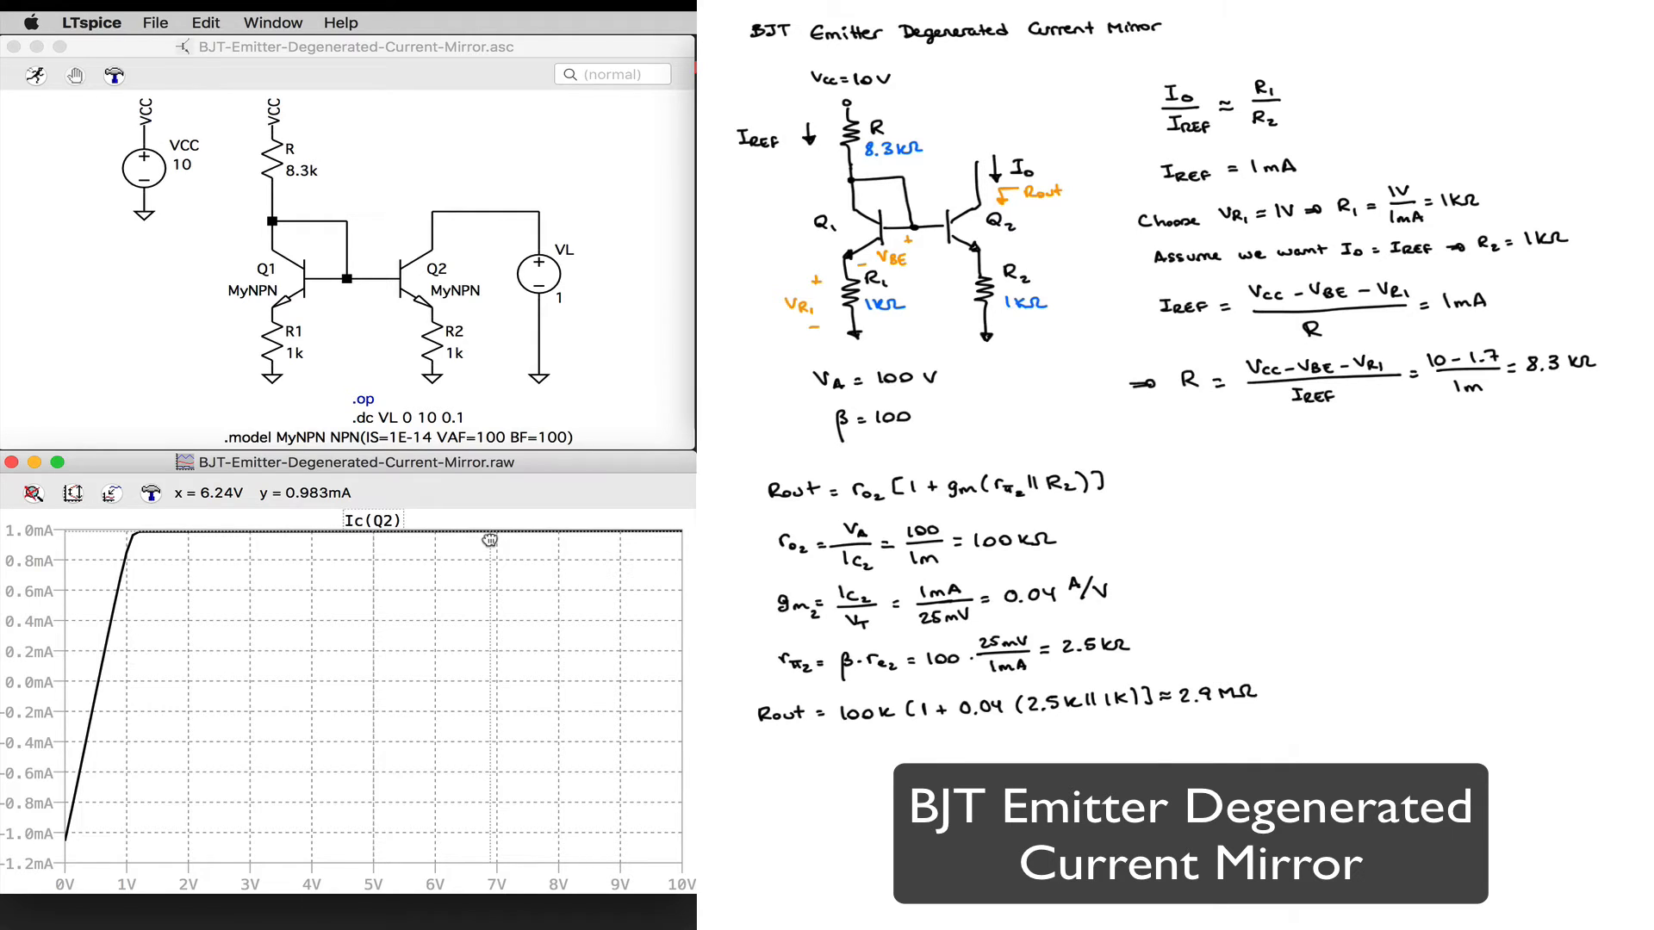
left_click(369, 521)
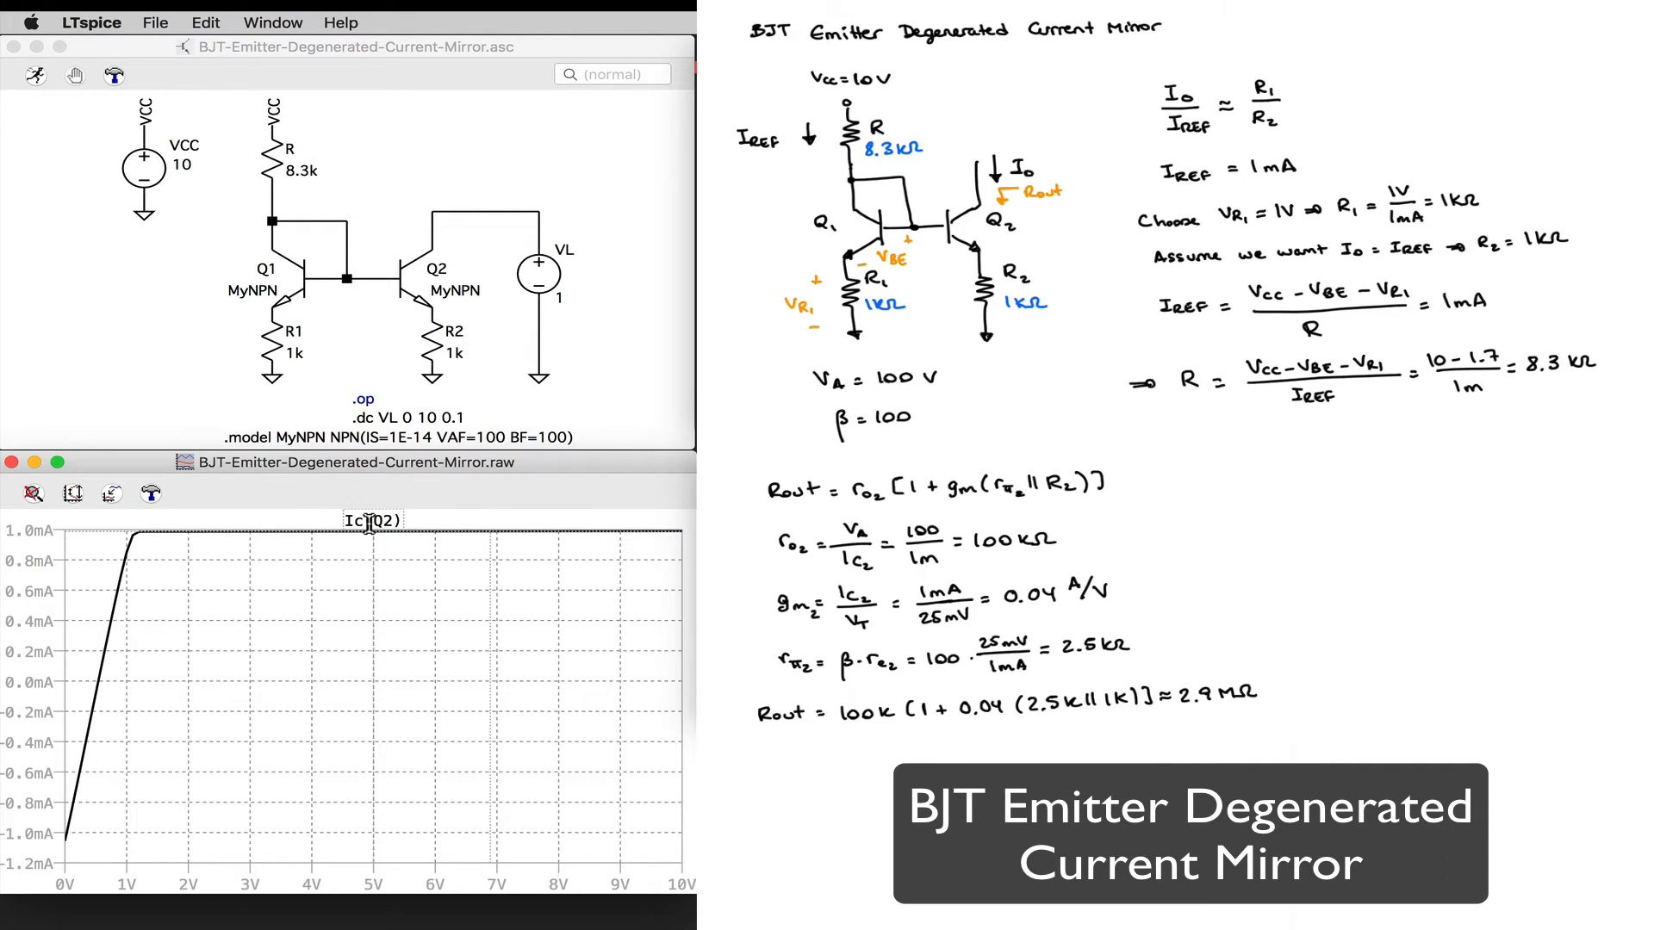
left_click(800, 606)
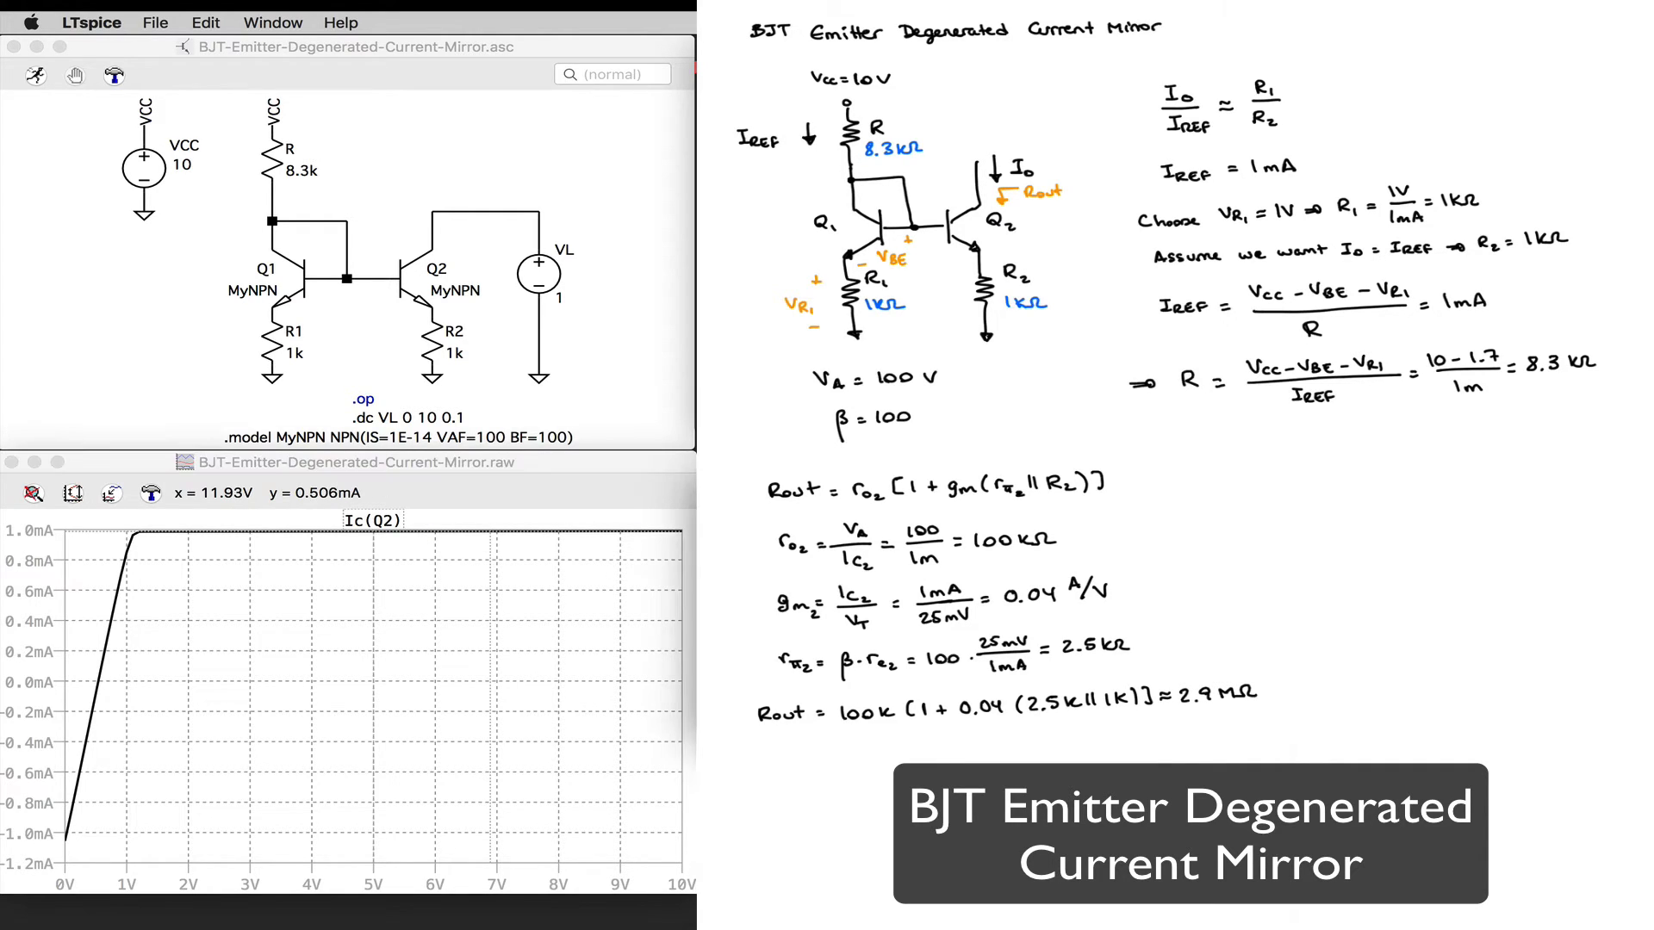
left_click(491, 556)
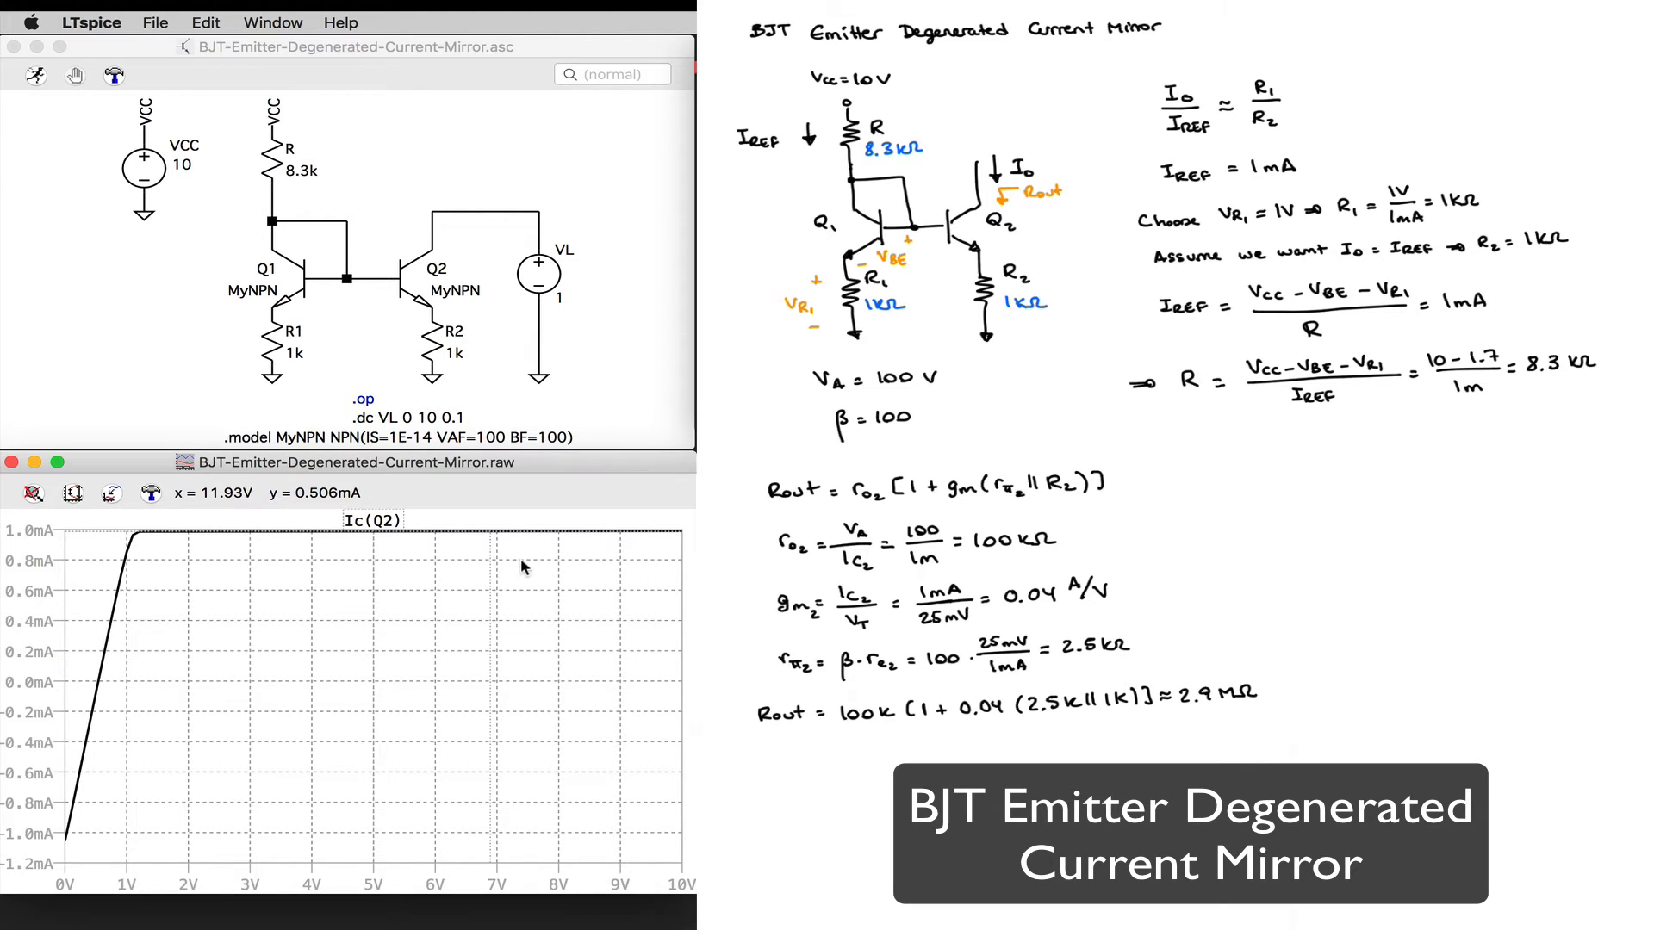
left_click(827, 600)
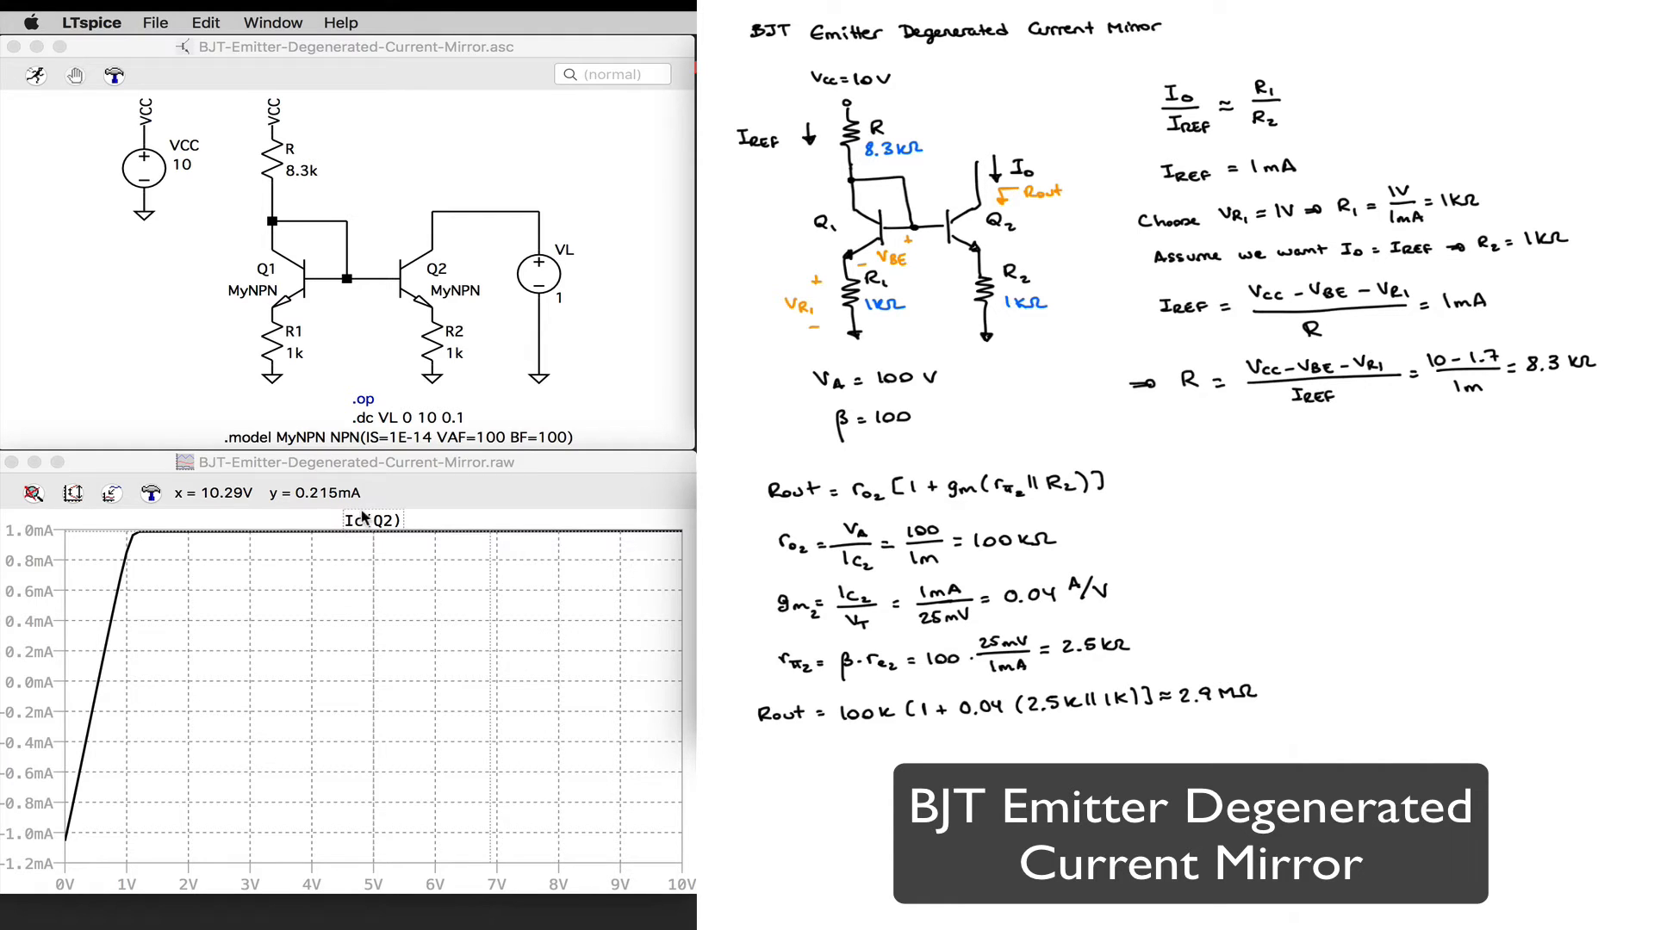
left_click(708, 603)
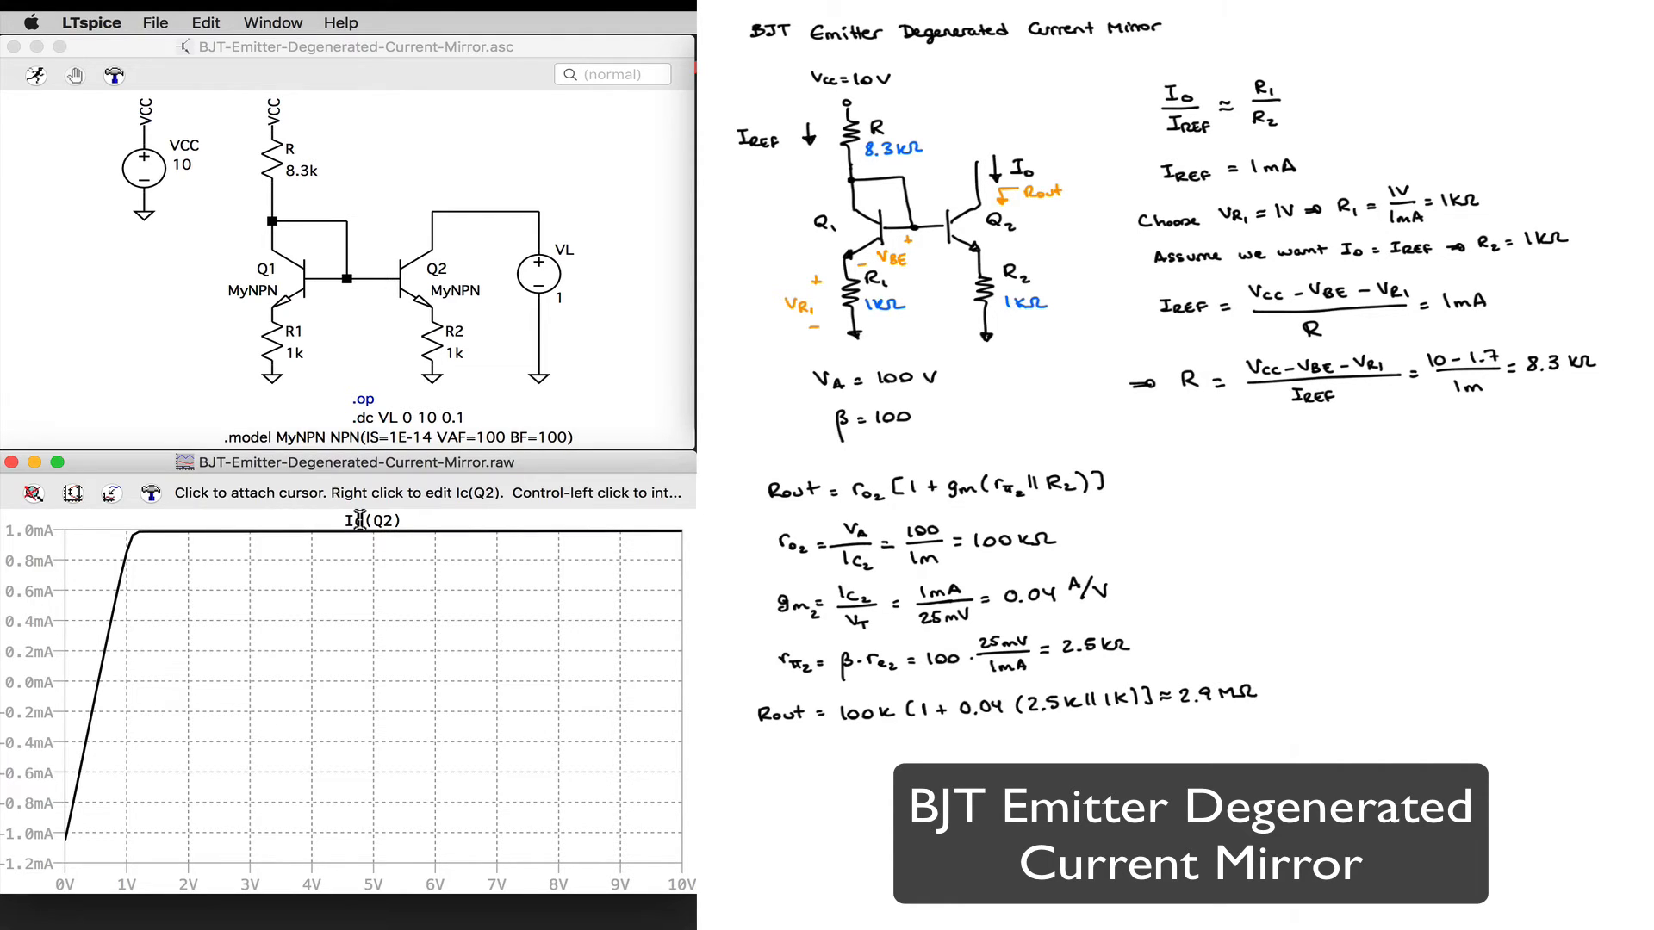
Step: Re-attach both measuring cursors to the Ic(Q2) trace and place one at 10 V to read the slope between them
left_click(360, 521)
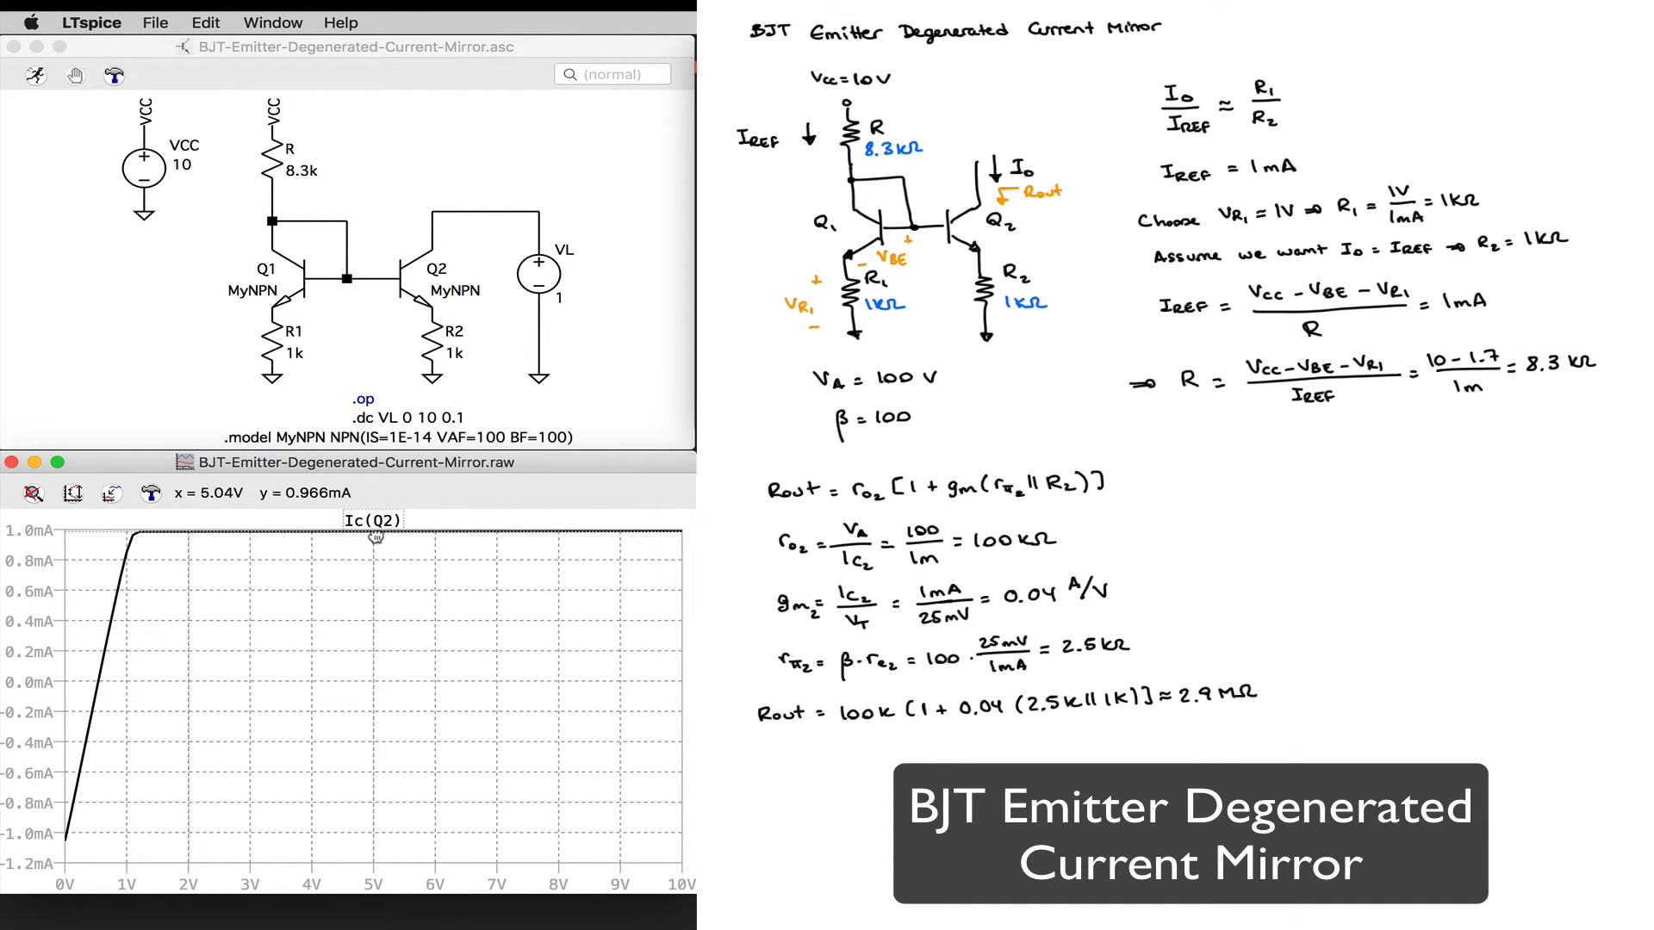
left_click_drag(376, 536, 413, 537)
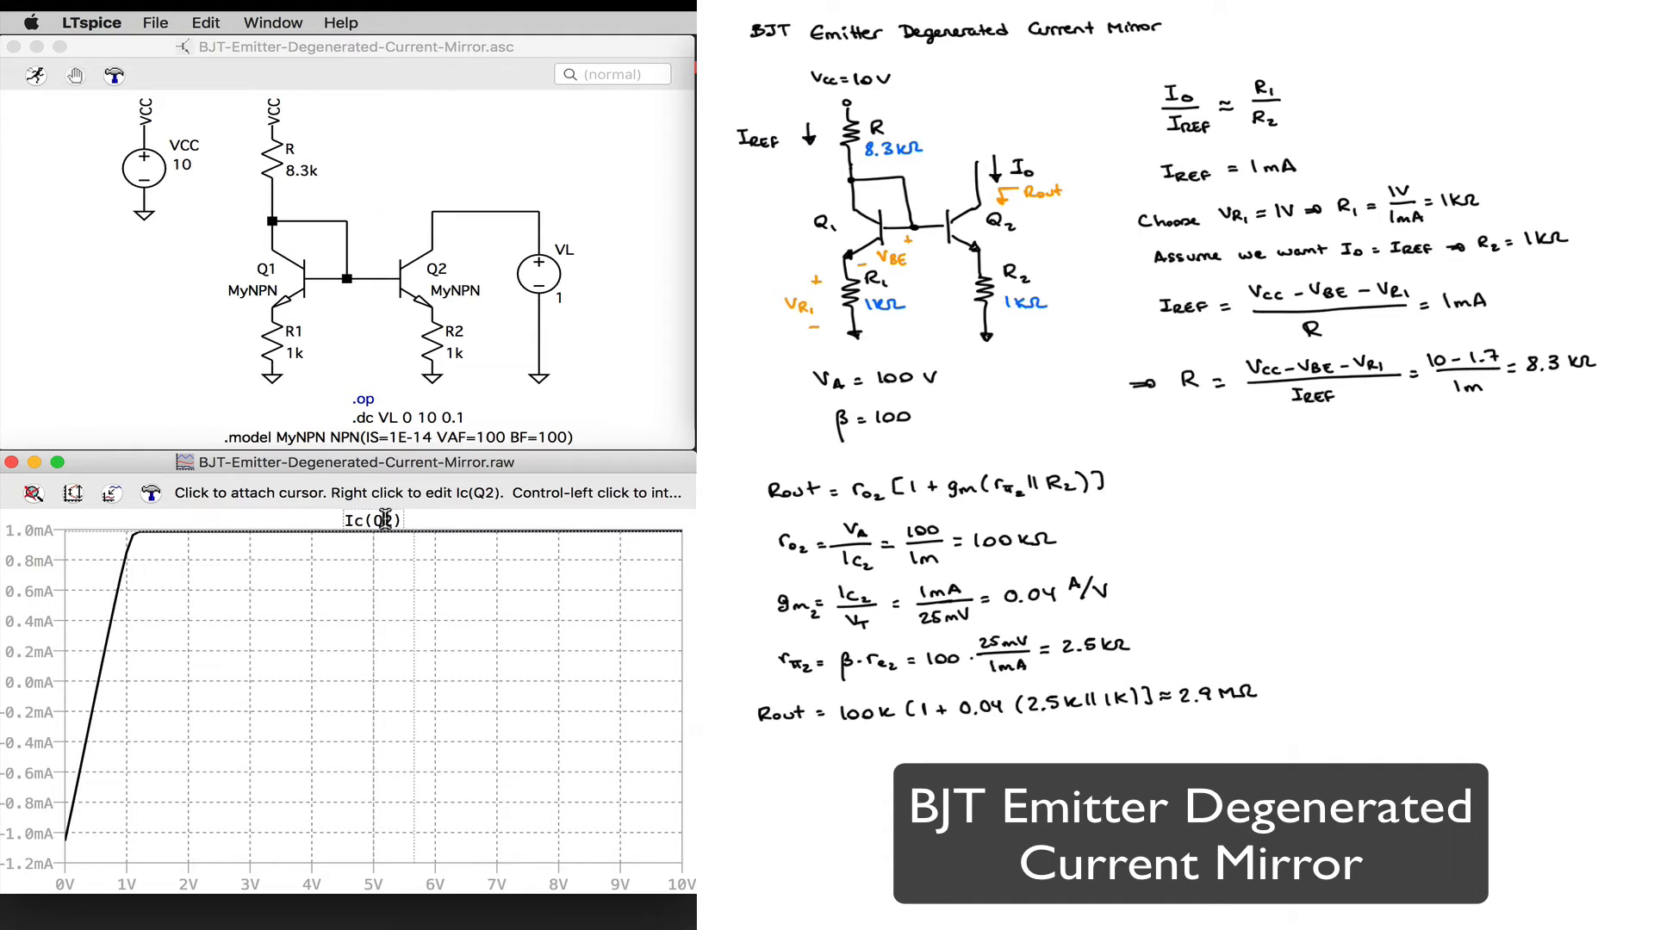
left_click(380, 520)
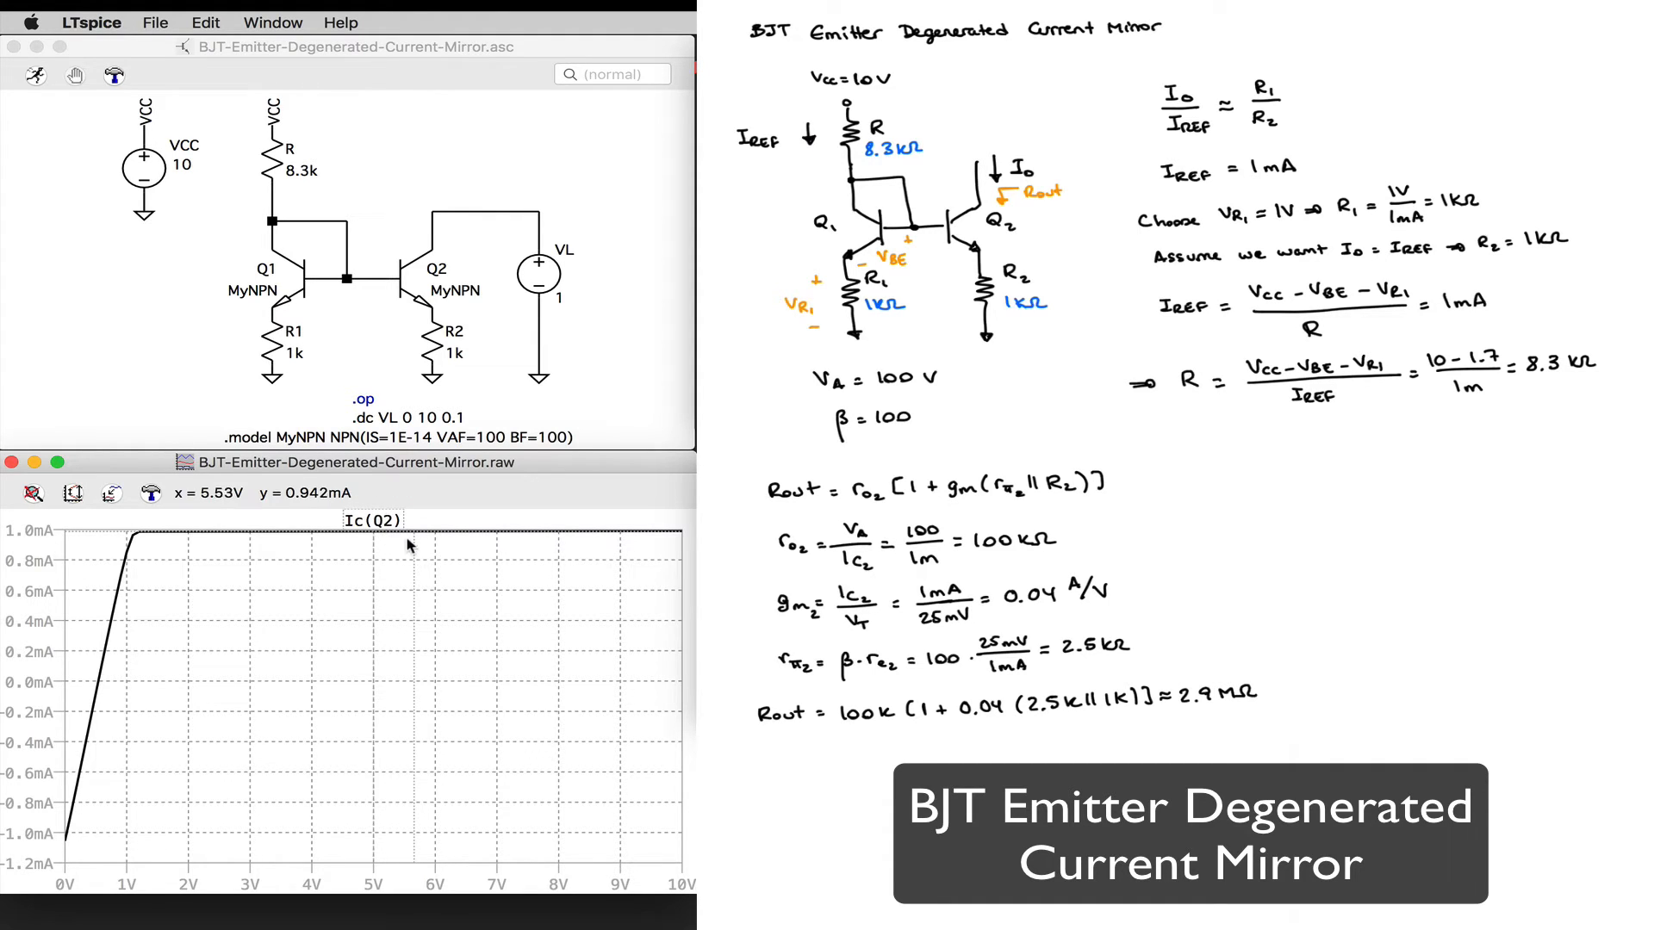
mouse_move(414, 534)
left_mouse_down()
mouse_move(187, 541)
mouse_move(680, 555)
left_mouse_up()
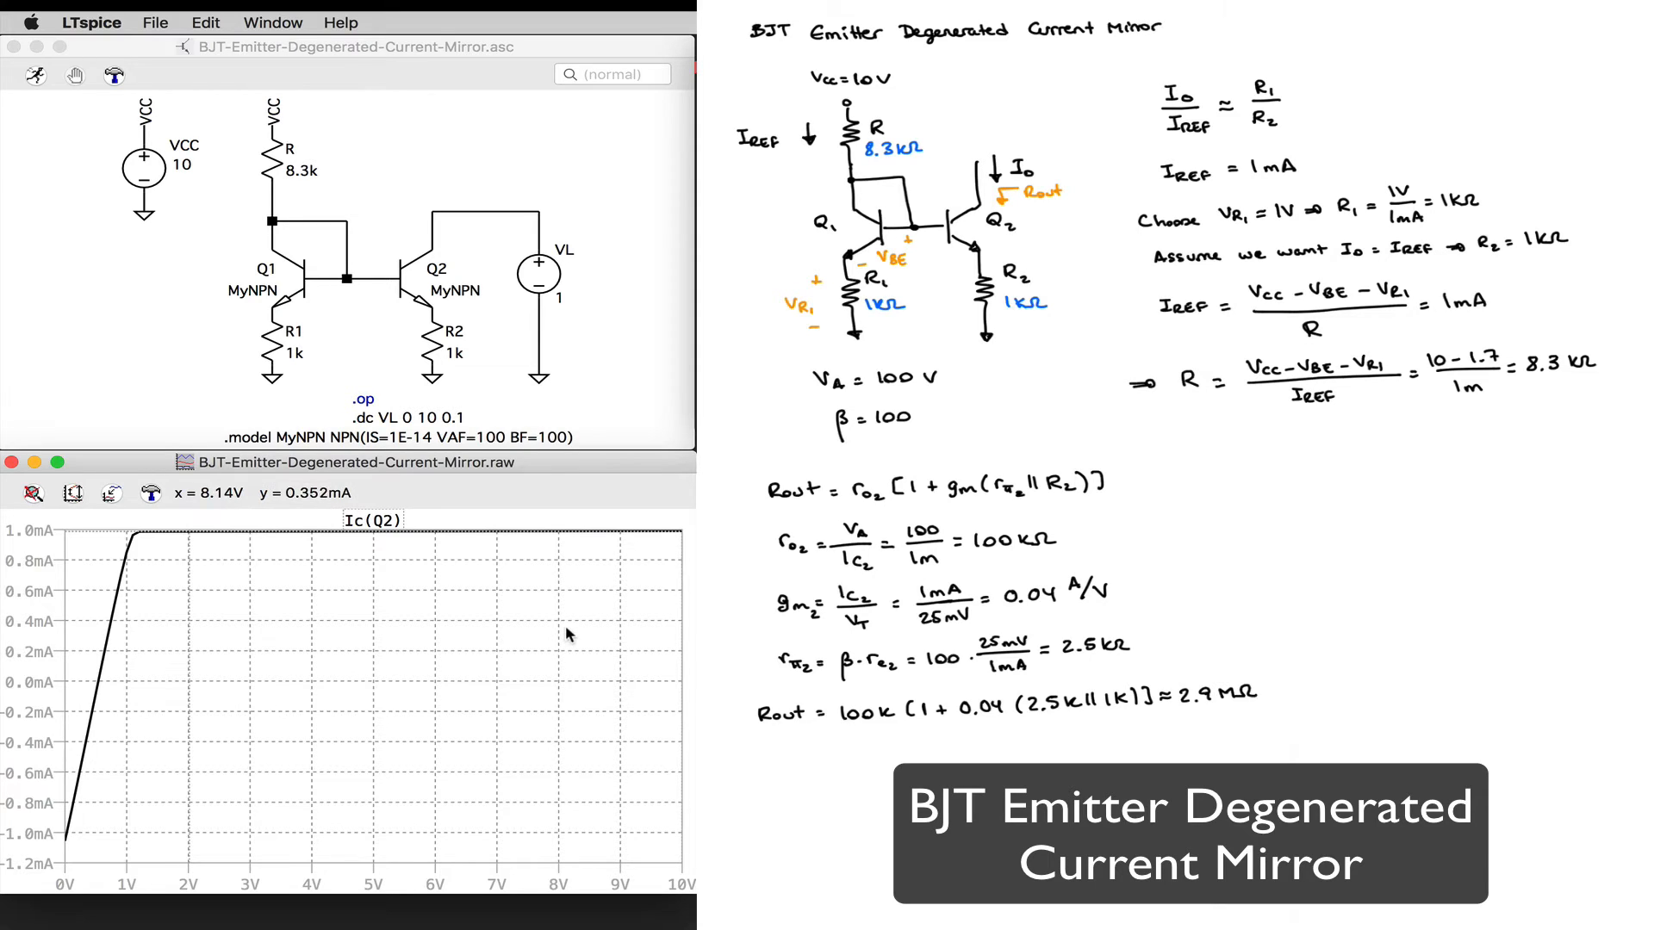
Step: Annotate the plot just below the Ic(Q2) trace with the text "Rout = 1/slope = 1/4.04e-7 = 2.5 MΩ"
right_click(373, 554)
mouse_move(560, 696)
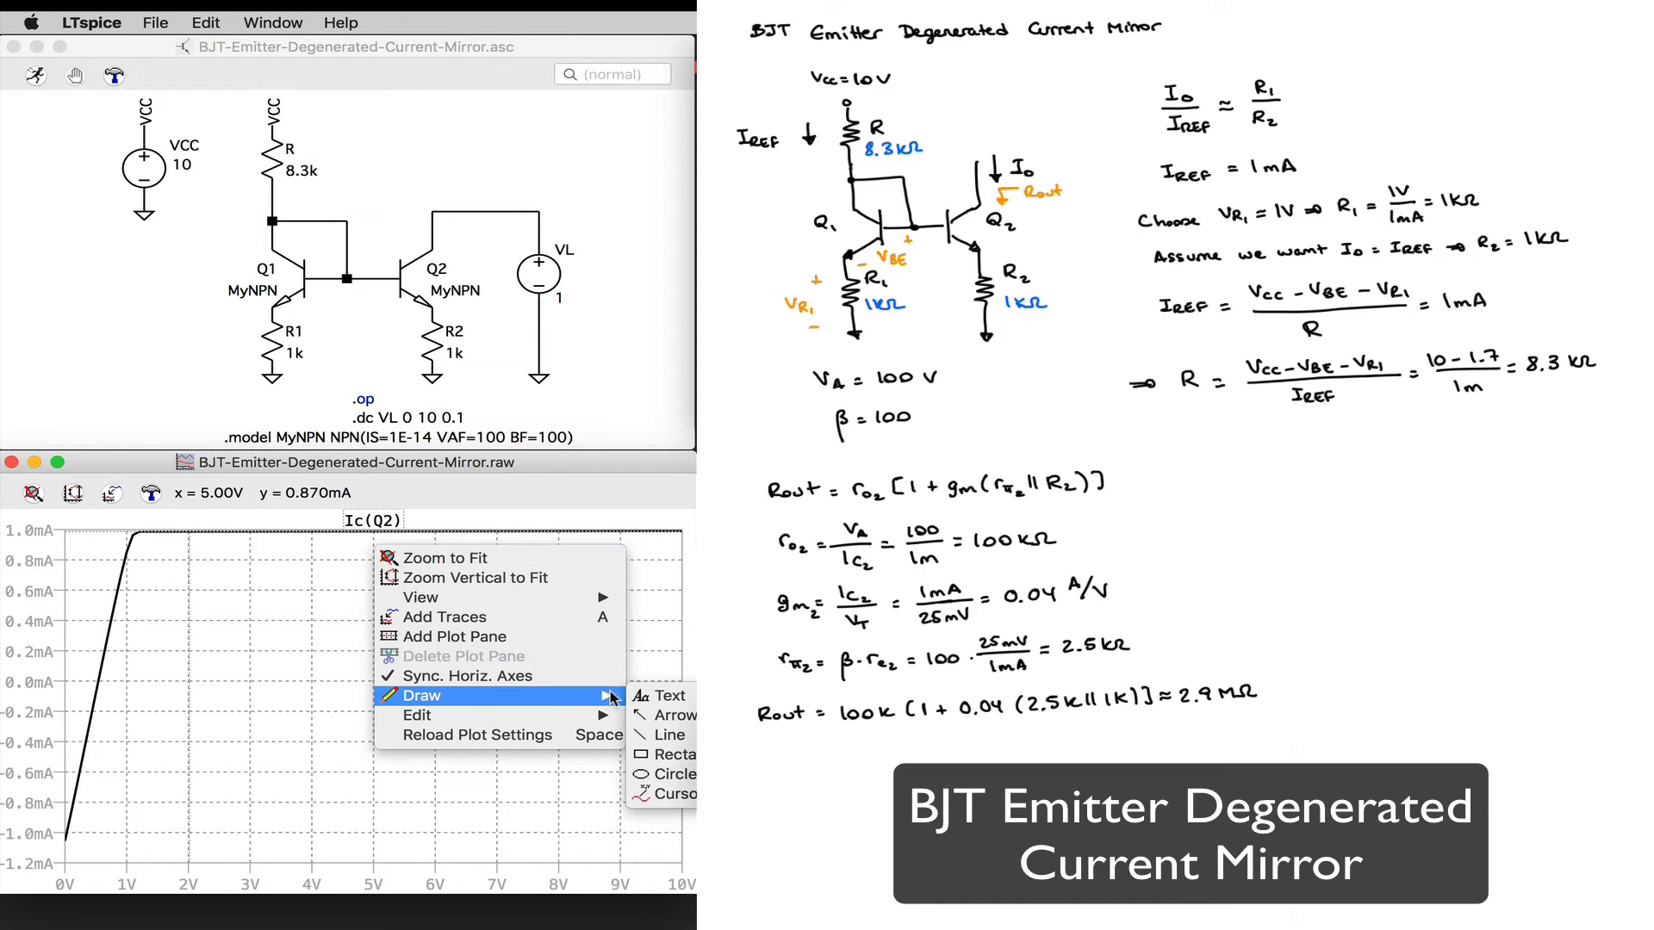
left_click(648, 698)
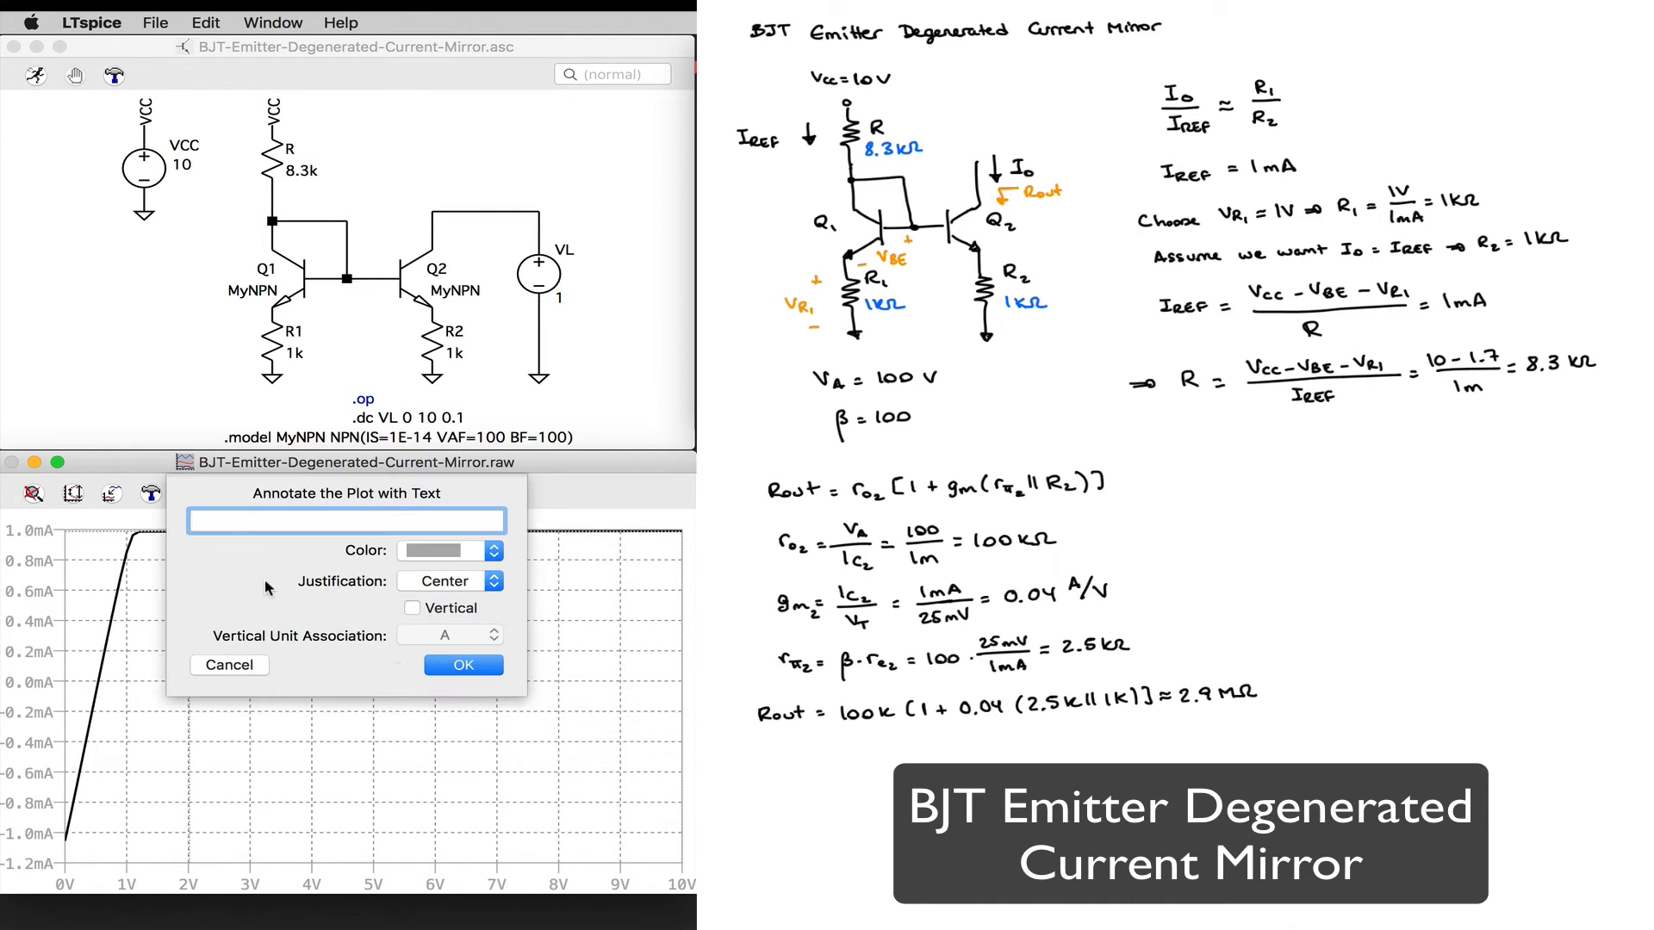
type("Rout = ")
type("1/slope ")
type("= ")
type("1/")
type("4.")
type("04")
type("e-7 =")
type("2.5 ")
type("MΩ")
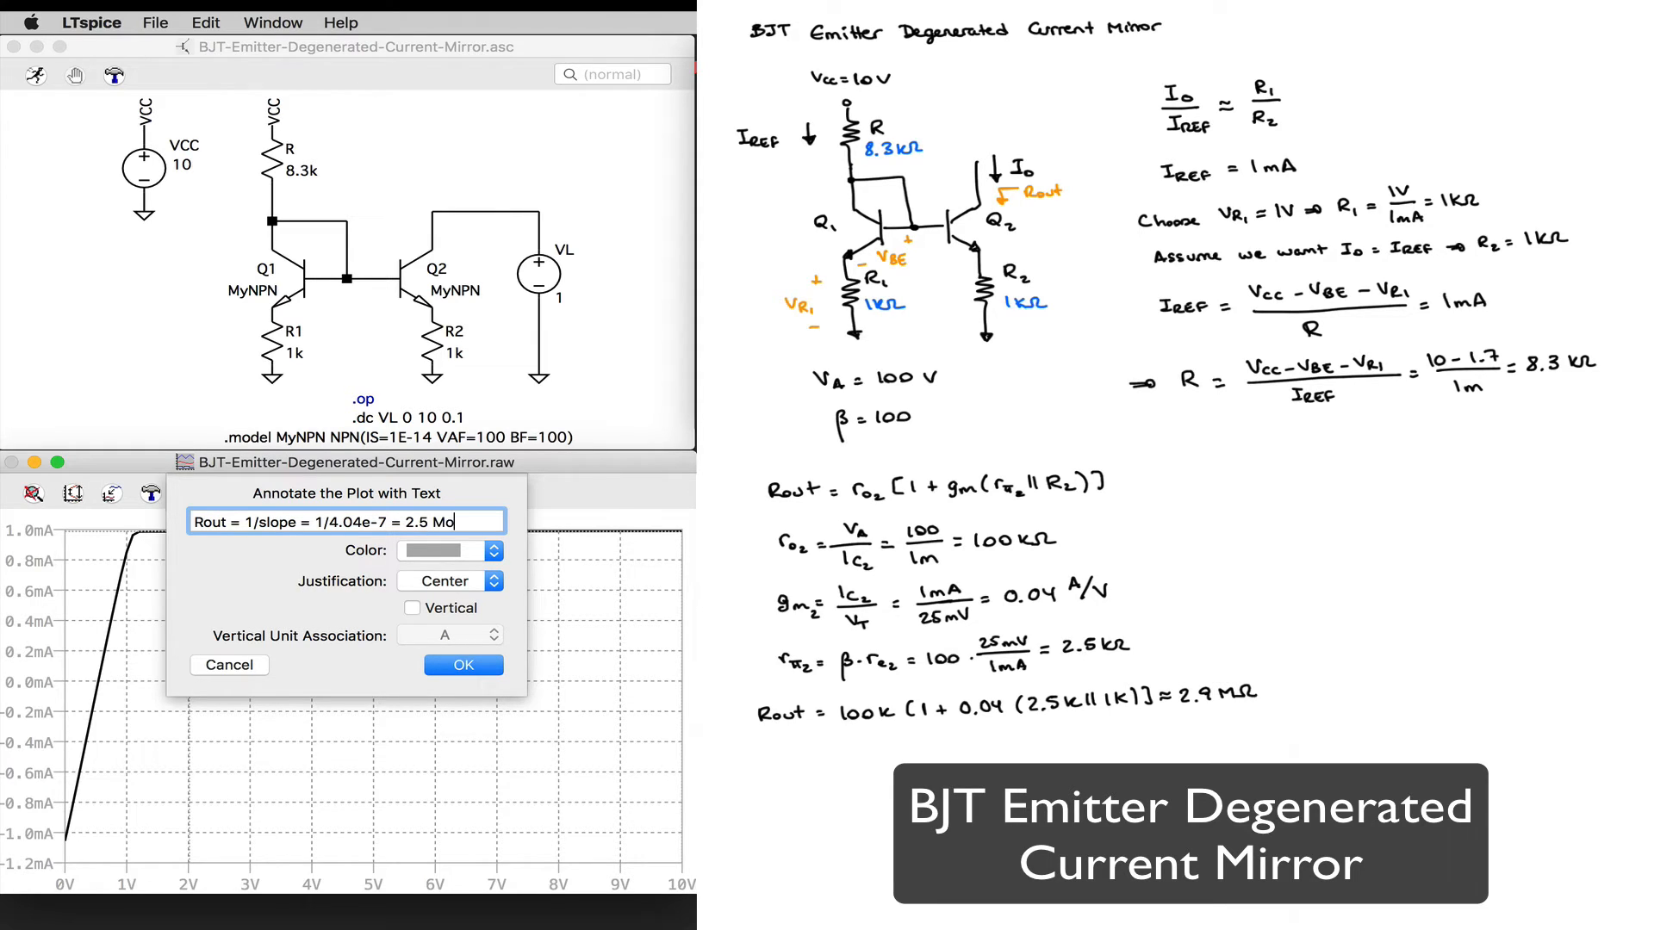
left_click(476, 665)
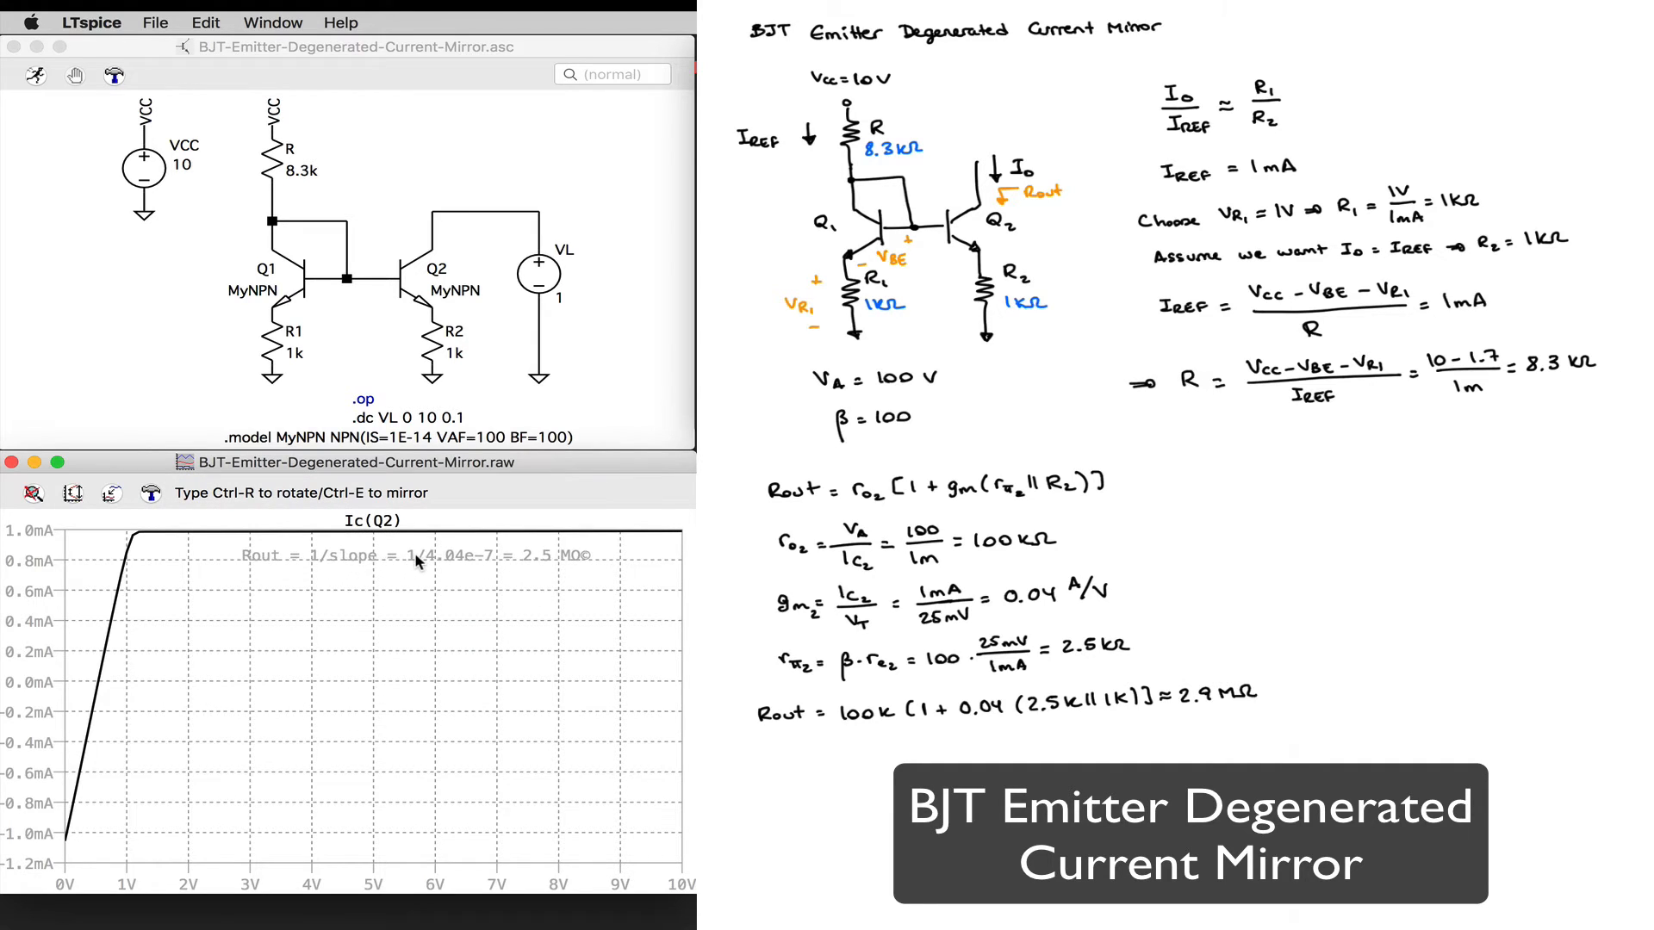
left_click(410, 558)
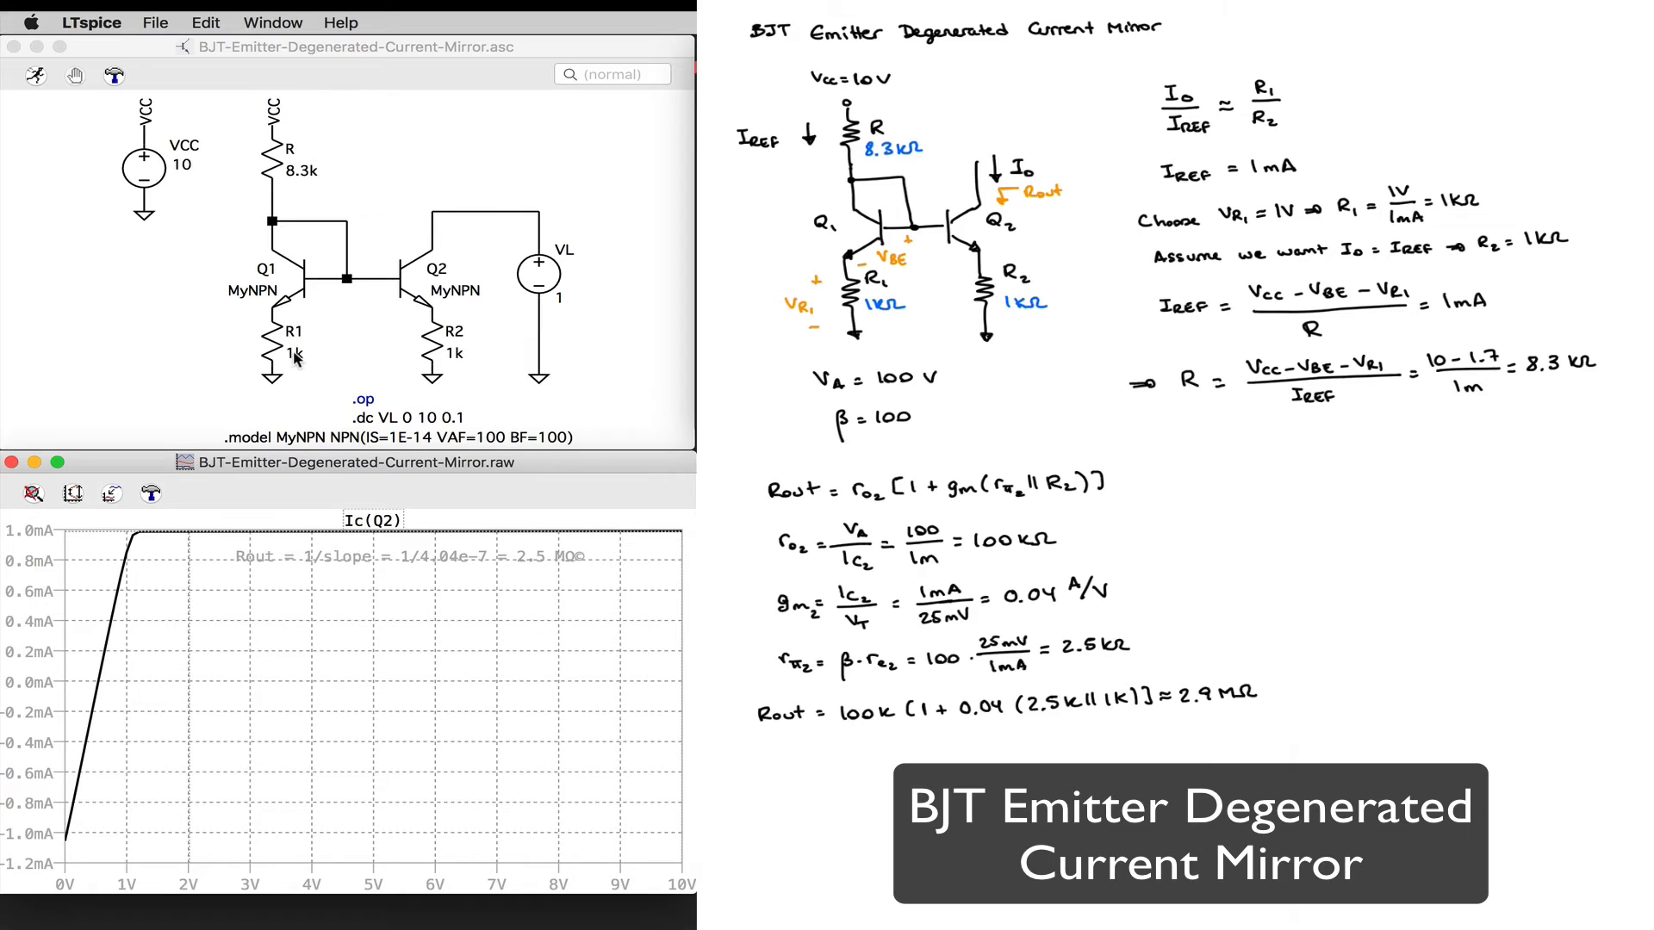
Step: Set Q2's emitter resistor R2 to 2k and rerun the simulation
right_click(456, 355)
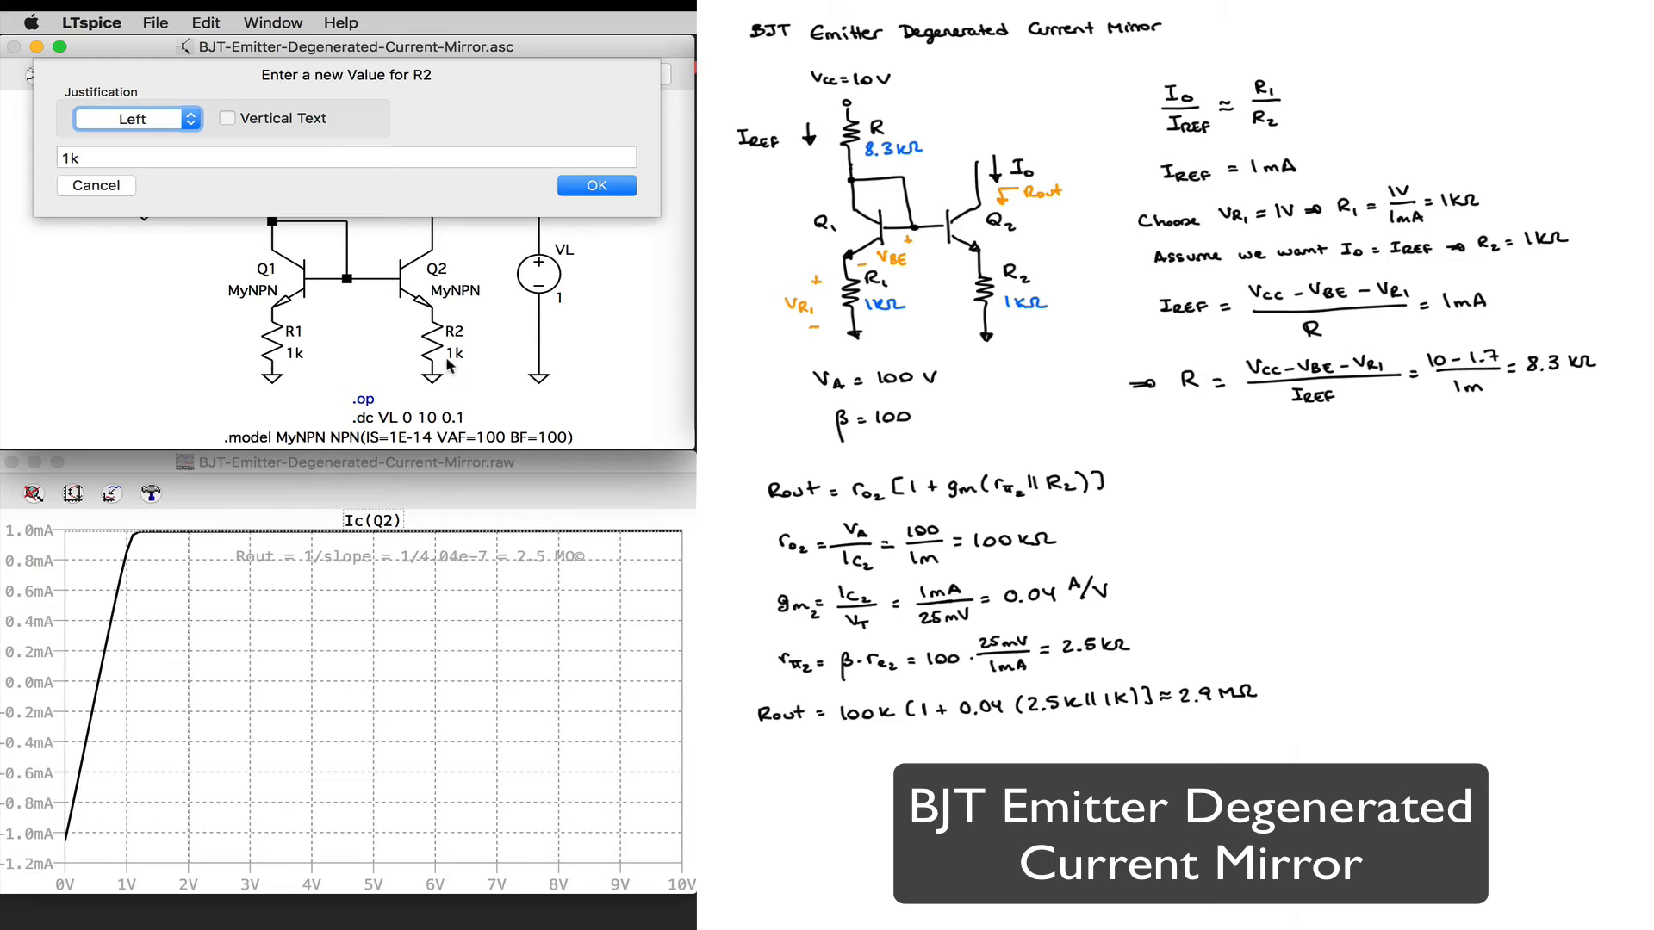
left_click(70, 158)
key("BackSpace")
type("2")
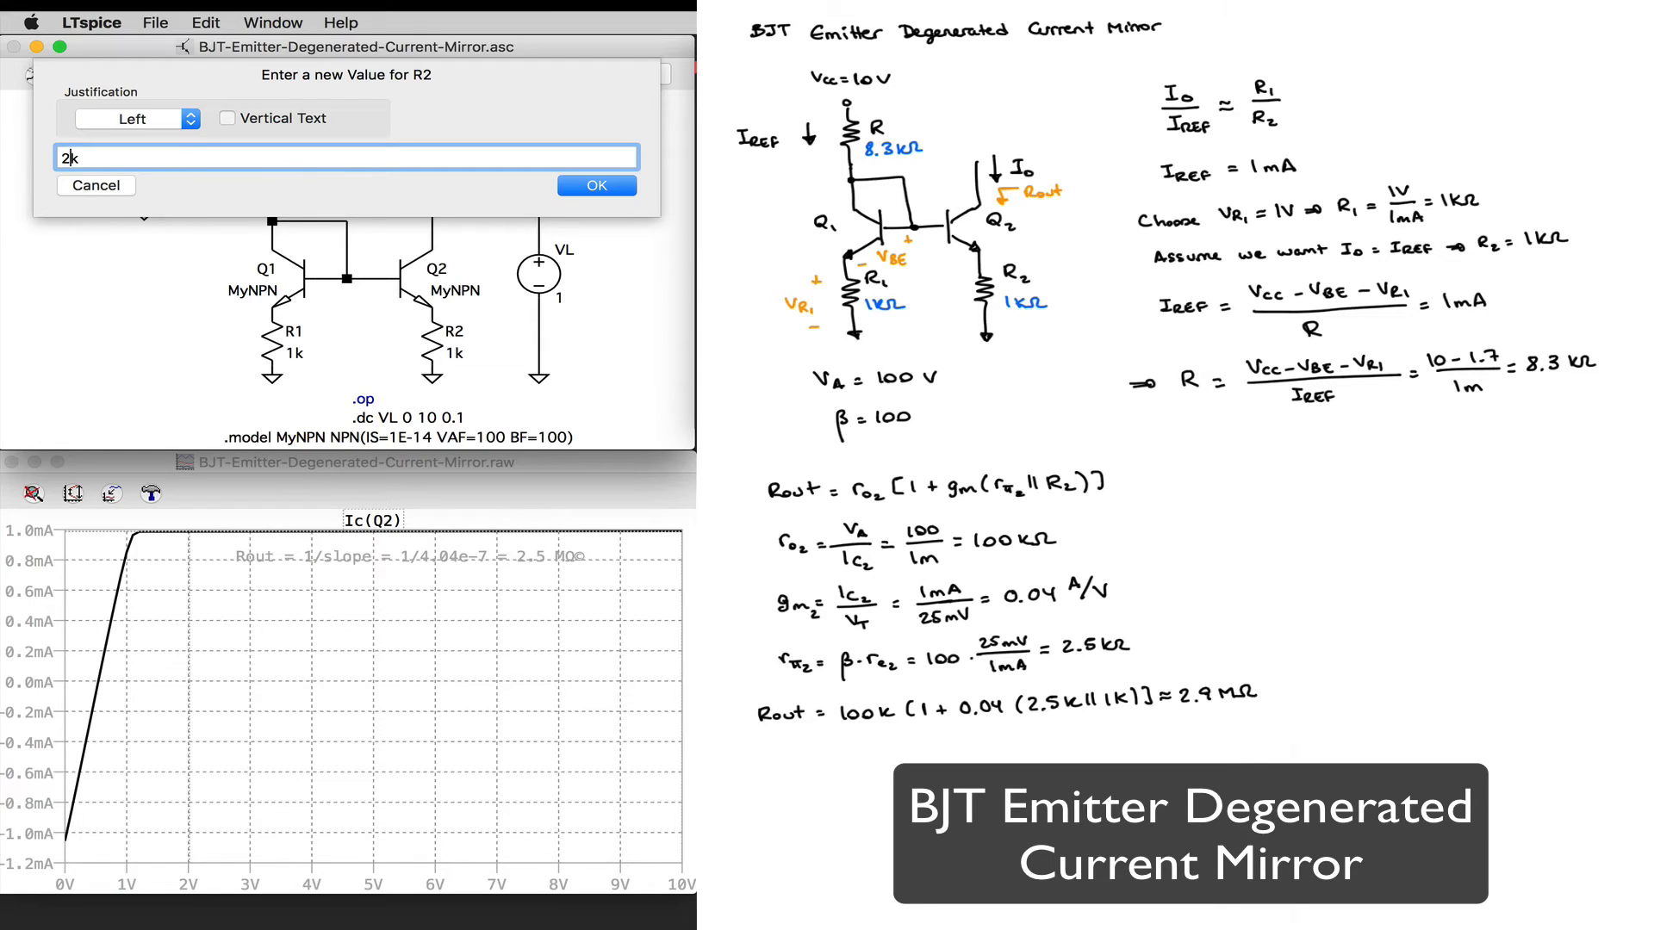
left_click(603, 187)
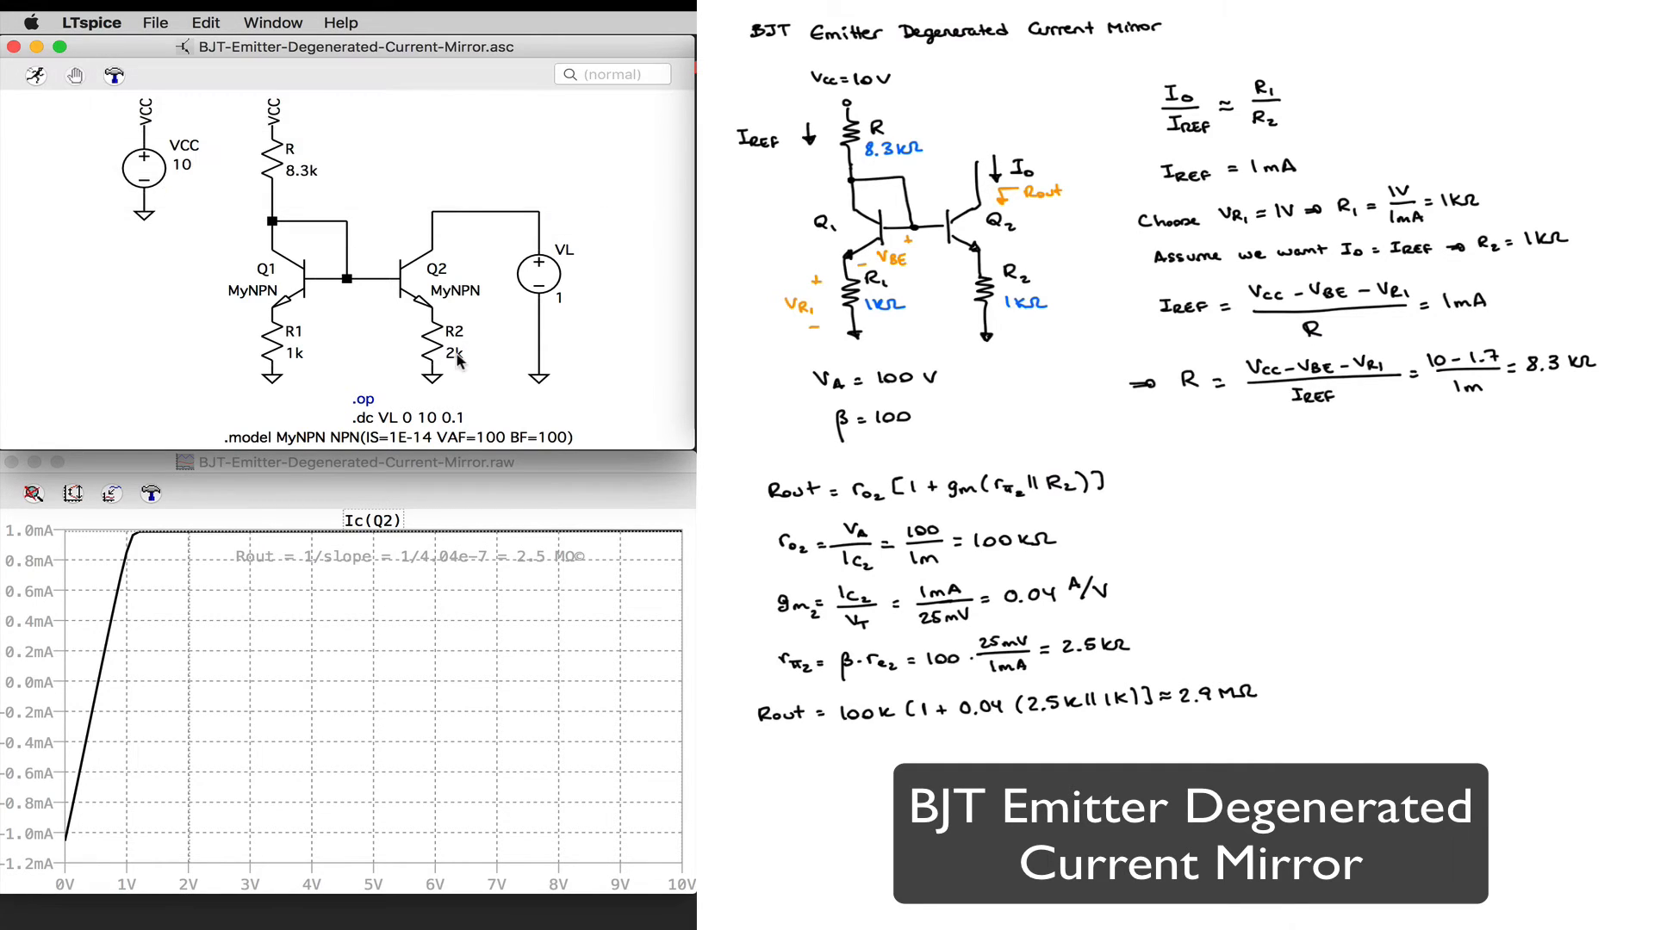
left_click(34, 79)
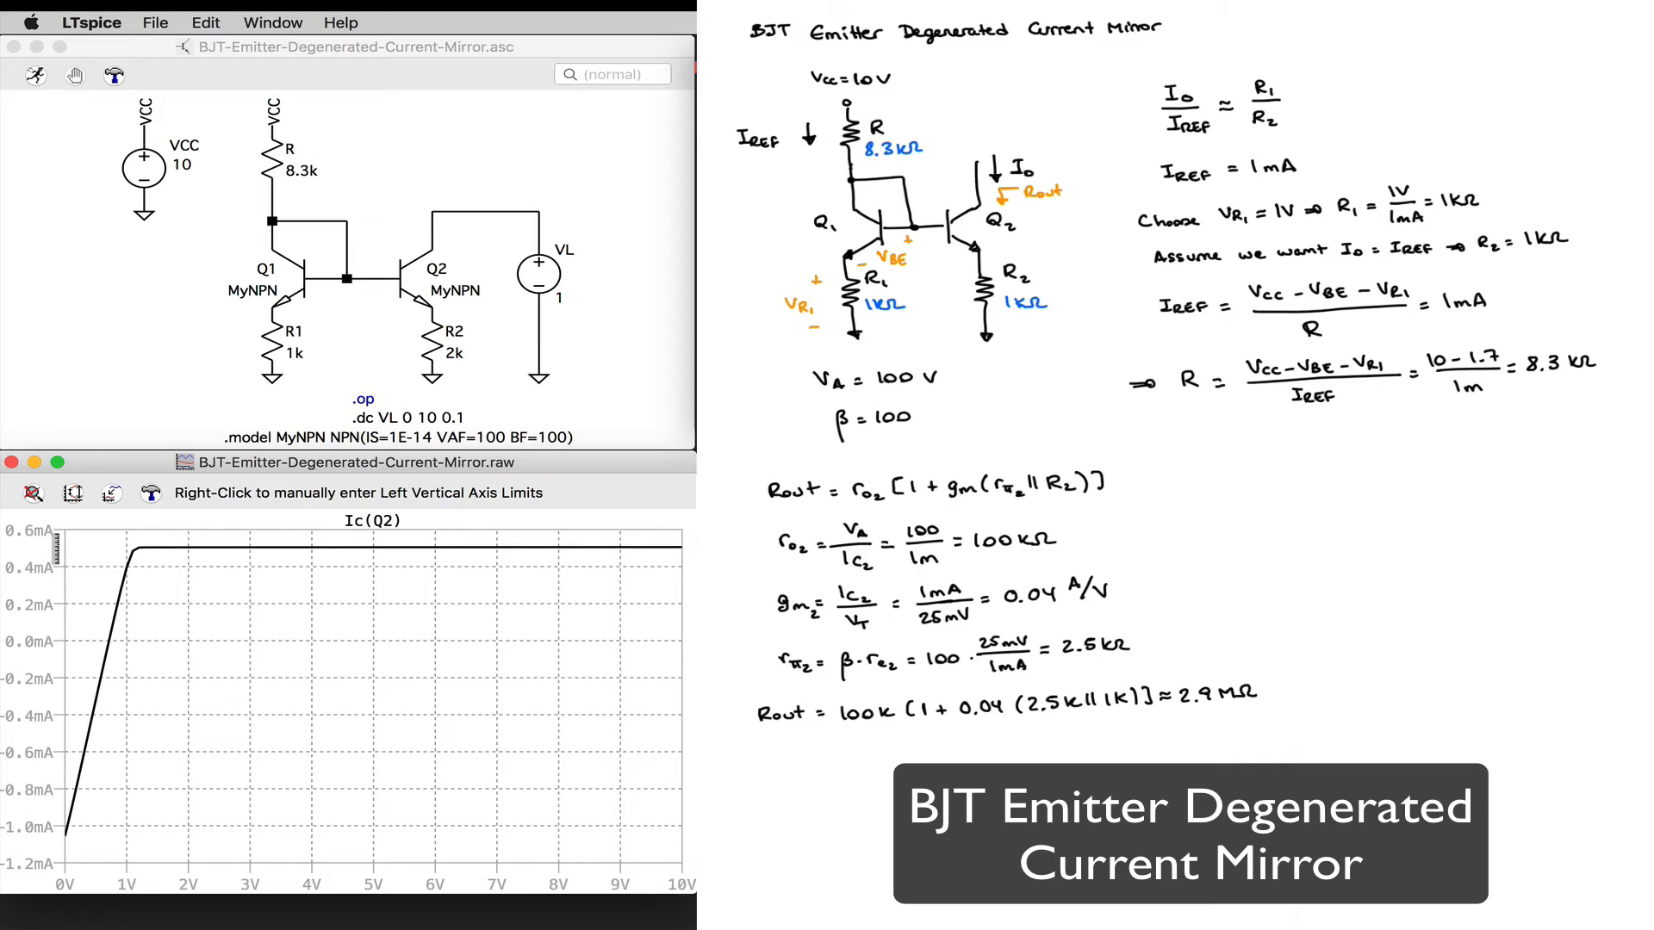
Step: Set Q2's emitter resistor R2 back to 1k
right_click(459, 358)
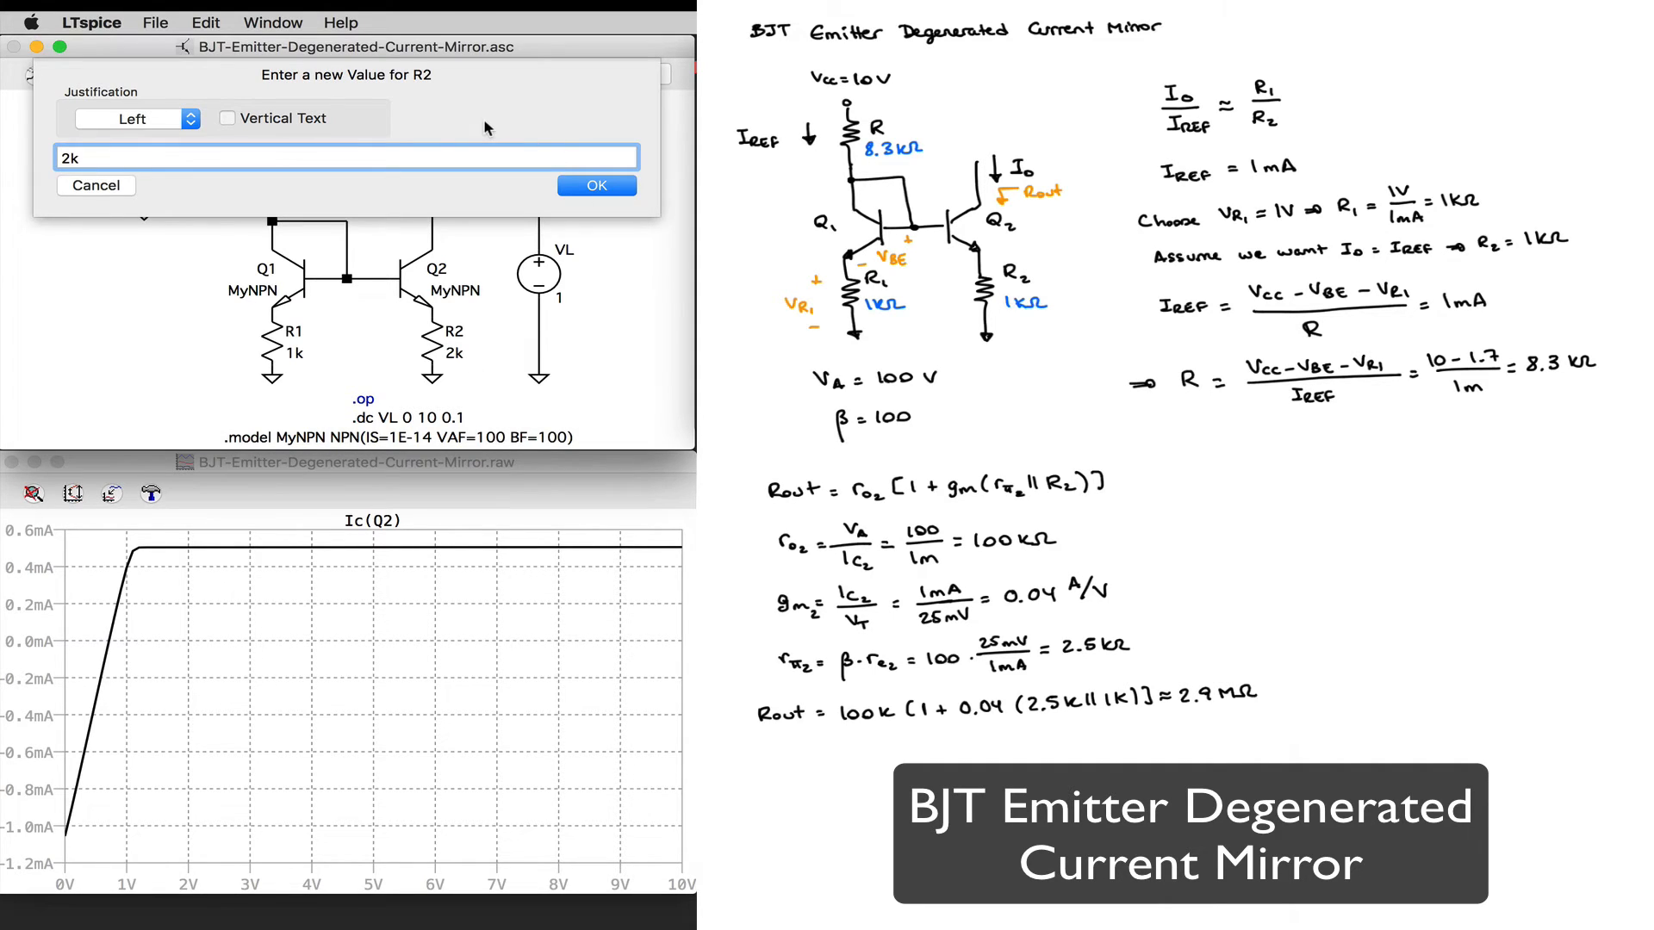
key("Left")
key("BackSpace")
type("1")
left_click(604, 186)
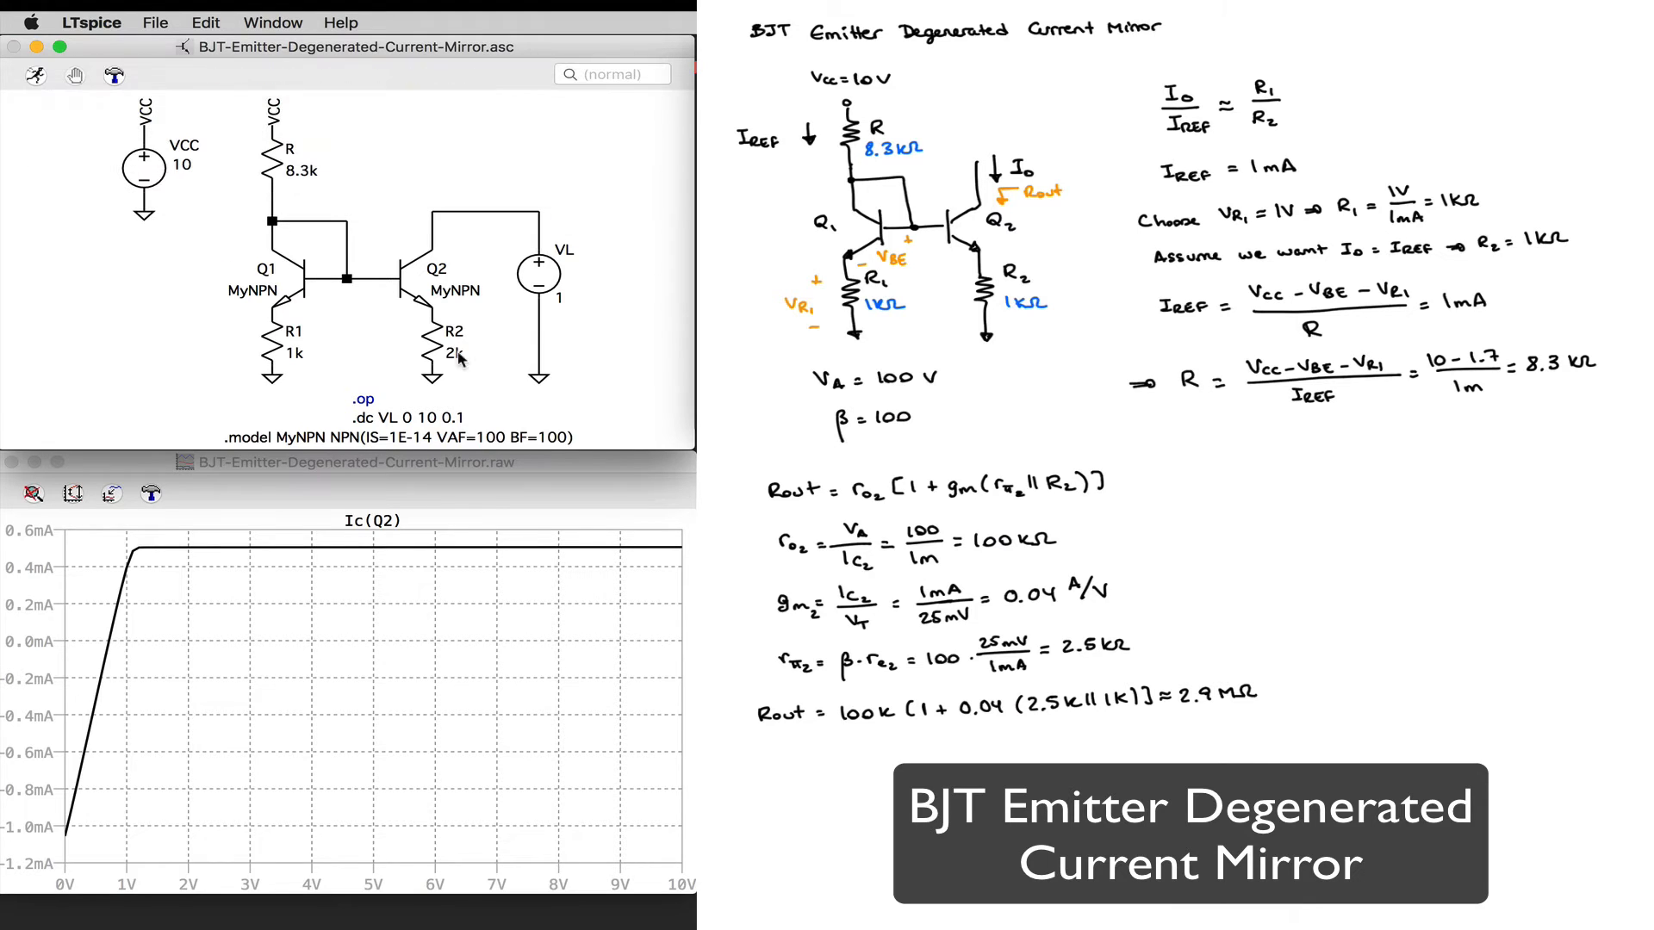
Step: Rerun the simulation of the emitter-degenerated mirror with R2 at 1k
left_click(35, 77)
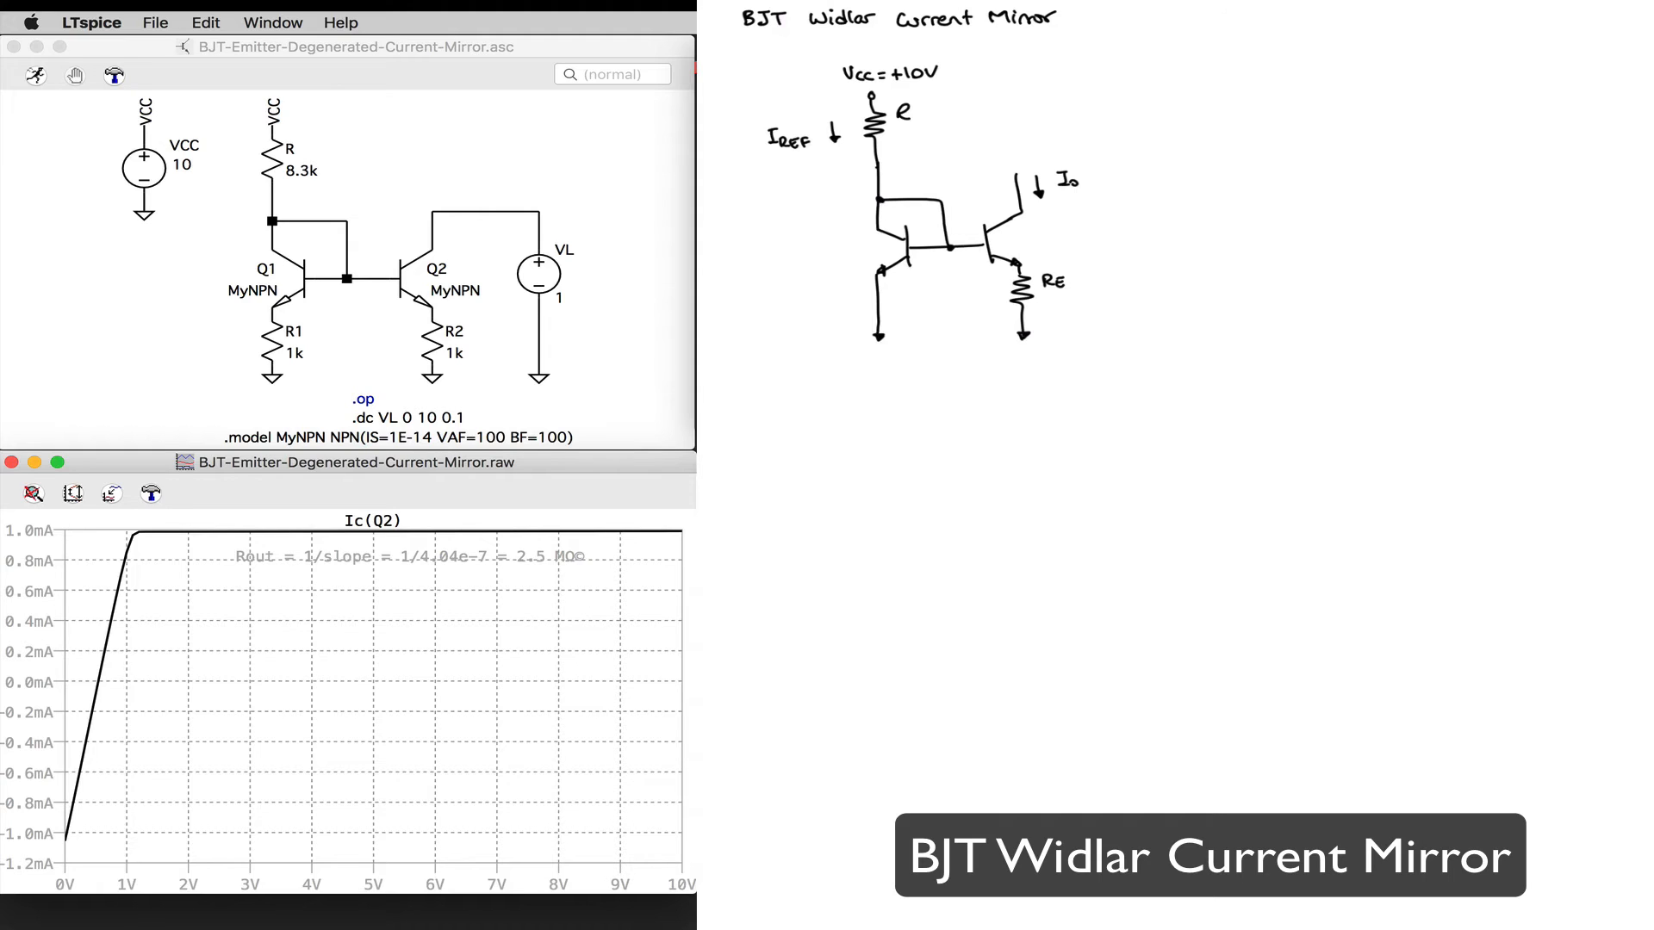
Step: Label the Widlar sketch's transistors Q1 and Q2 and write VA = 100V and β = 100 beneath the circuit
left_click_drag(867, 373, 877, 373)
left_click_drag(847, 245, 855, 261)
left_click_drag(858, 255, 859, 265)
left_click_drag(1027, 234, 1026, 234)
left_click_drag(1028, 243, 1035, 250)
left_click_drag(1039, 245, 1040, 248)
left_click_drag(880, 390, 930, 382)
left_click_drag(942, 371, 980, 370)
left_click_drag(879, 430, 946, 407)
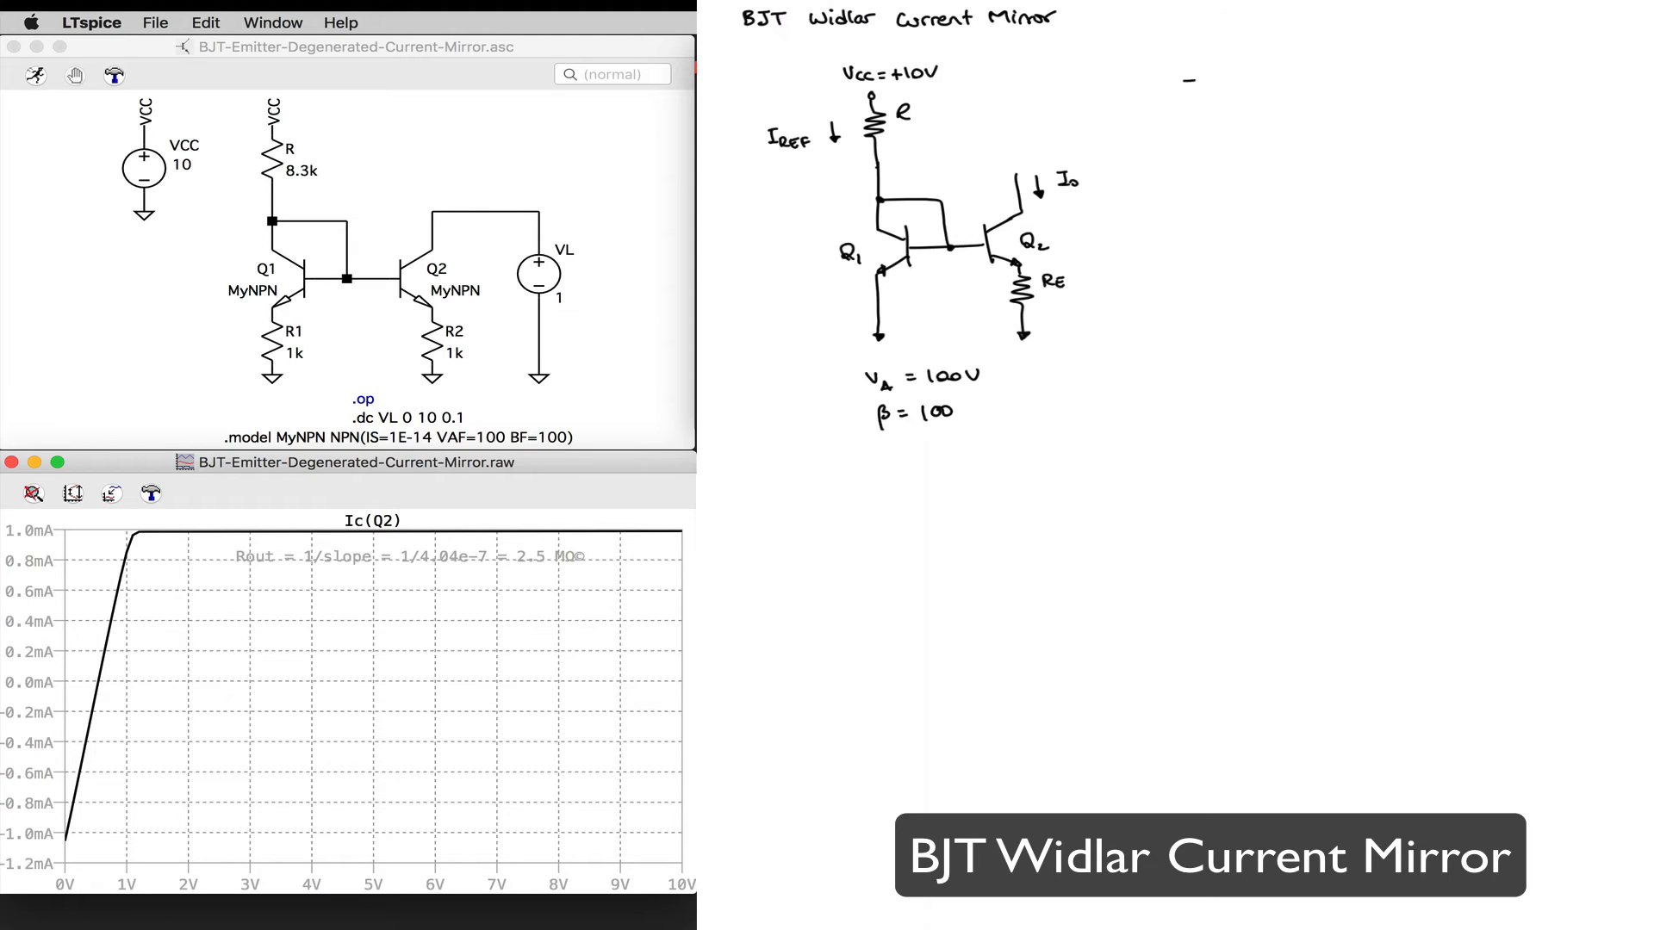
Step: Write the design targets IREF = 1mA, Io = 10µA beside the Widlar circuit sketch
left_click_drag(1189, 82, 1246, 87)
mouse_move(1258, 76)
left_mouse_down()
mouse_move(1257, 90)
mouse_move(1316, 92)
left_mouse_up()
mouse_move(1337, 76)
left_mouse_down()
mouse_move(1351, 74)
mouse_move(1339, 87)
left_mouse_up()
left_click_drag(1352, 83, 1450, 86)
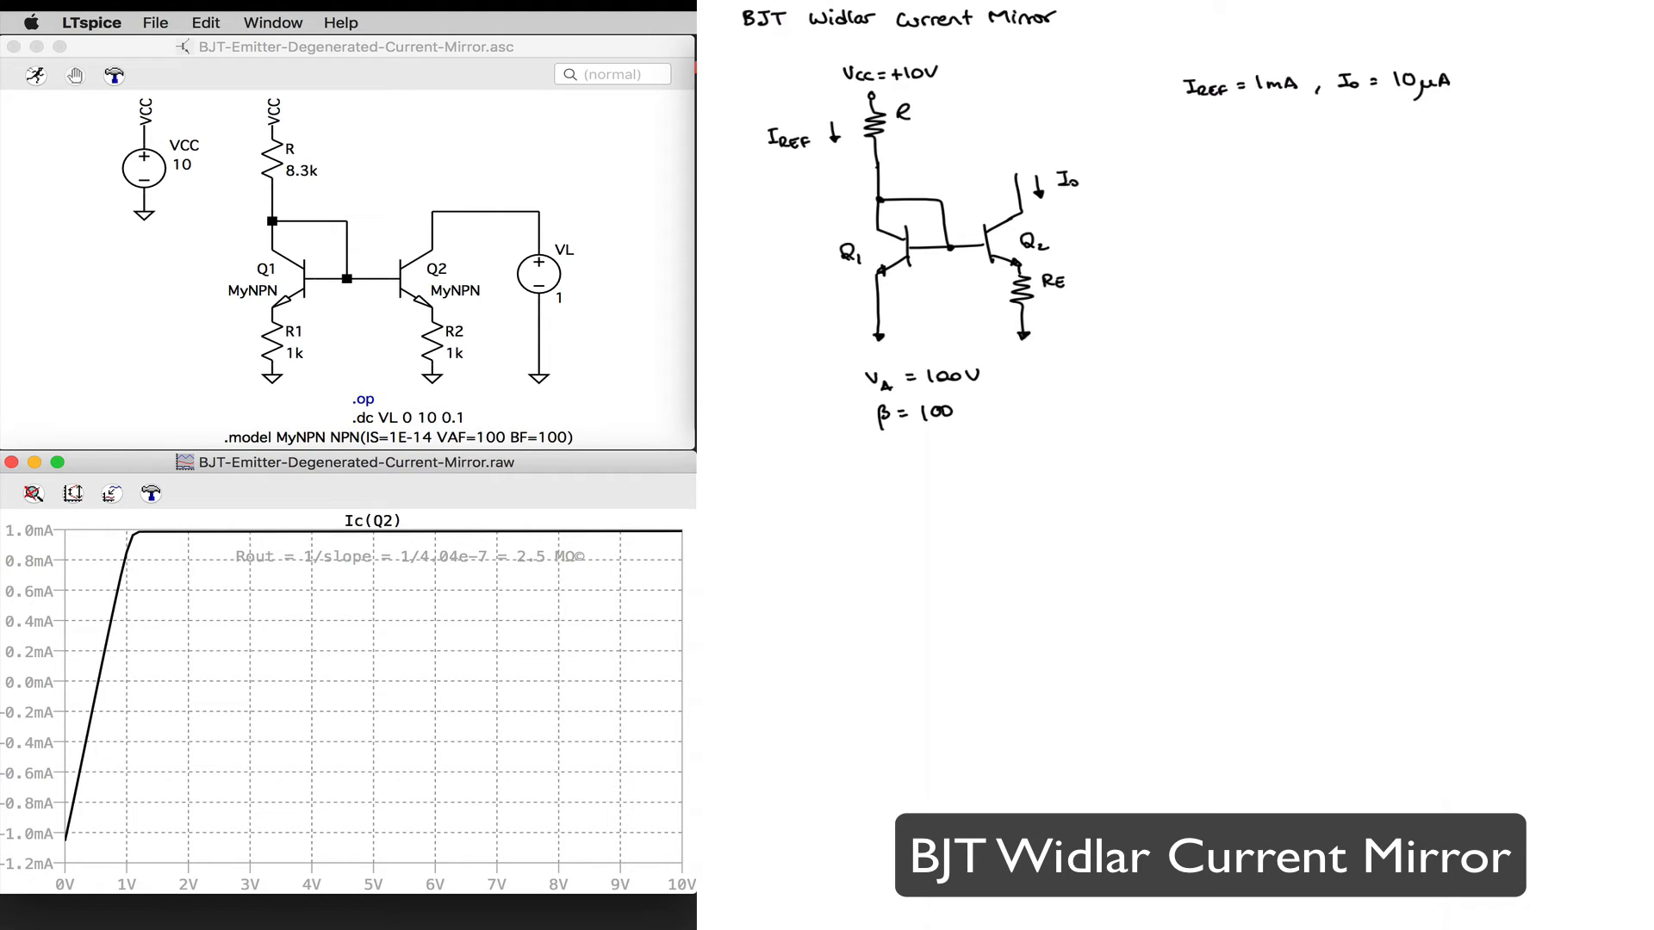
Step: Write the reference current equation IREF = (VCC − VBE)/R followed by an implication arrow under the design targets
left_click_drag(1192, 136, 1198, 135)
left_click_drag(1185, 147, 1201, 149)
left_click_drag(1200, 140, 1218, 148)
left_click_drag(1223, 142, 1228, 139)
left_click_drag(1222, 144, 1228, 144)
mouse_move(1242, 140)
left_mouse_down()
mouse_move(1270, 123)
mouse_move(1279, 137)
left_mouse_up()
left_click_drag(1290, 130, 1309, 131)
left_click_drag(1315, 120, 1340, 134)
mouse_move(1341, 127)
left_mouse_down()
mouse_move(1313, 166)
mouse_move(1366, 141)
left_mouse_up()
left_click_drag(1355, 146, 1366, 147)
Step: Continue the line with R = (VCC − VBE)/IREF = (10 − 0.7)/1m = 9.3kΩ
left_click_drag(1387, 135, 1397, 147)
left_click_drag(1404, 138, 1413, 142)
left_click_drag(1422, 124, 1438, 133)
left_click_drag(1452, 125, 1463, 127)
left_click_drag(1467, 116, 1475, 129)
mouse_move(1488, 119)
left_mouse_down()
mouse_move(1501, 134)
mouse_move(1452, 157)
left_mouse_up()
left_click_drag(1462, 154, 1531, 128)
left_click_drag(1540, 119, 1560, 121)
mouse_move(1567, 115)
left_mouse_down()
mouse_move(1588, 124)
mouse_move(1529, 135)
mouse_move(1550, 155)
mouse_move(1622, 132)
left_mouse_up()
left_click(1578, 122)
left_click(1619, 131)
left_click_drag(1633, 122, 1640, 131)
left_click_drag(1642, 130, 1650, 130)
Step: Write 9.3kΩ in blue under resistor R in the circuit sketch and return the pen to black
left_click(1120, 1)
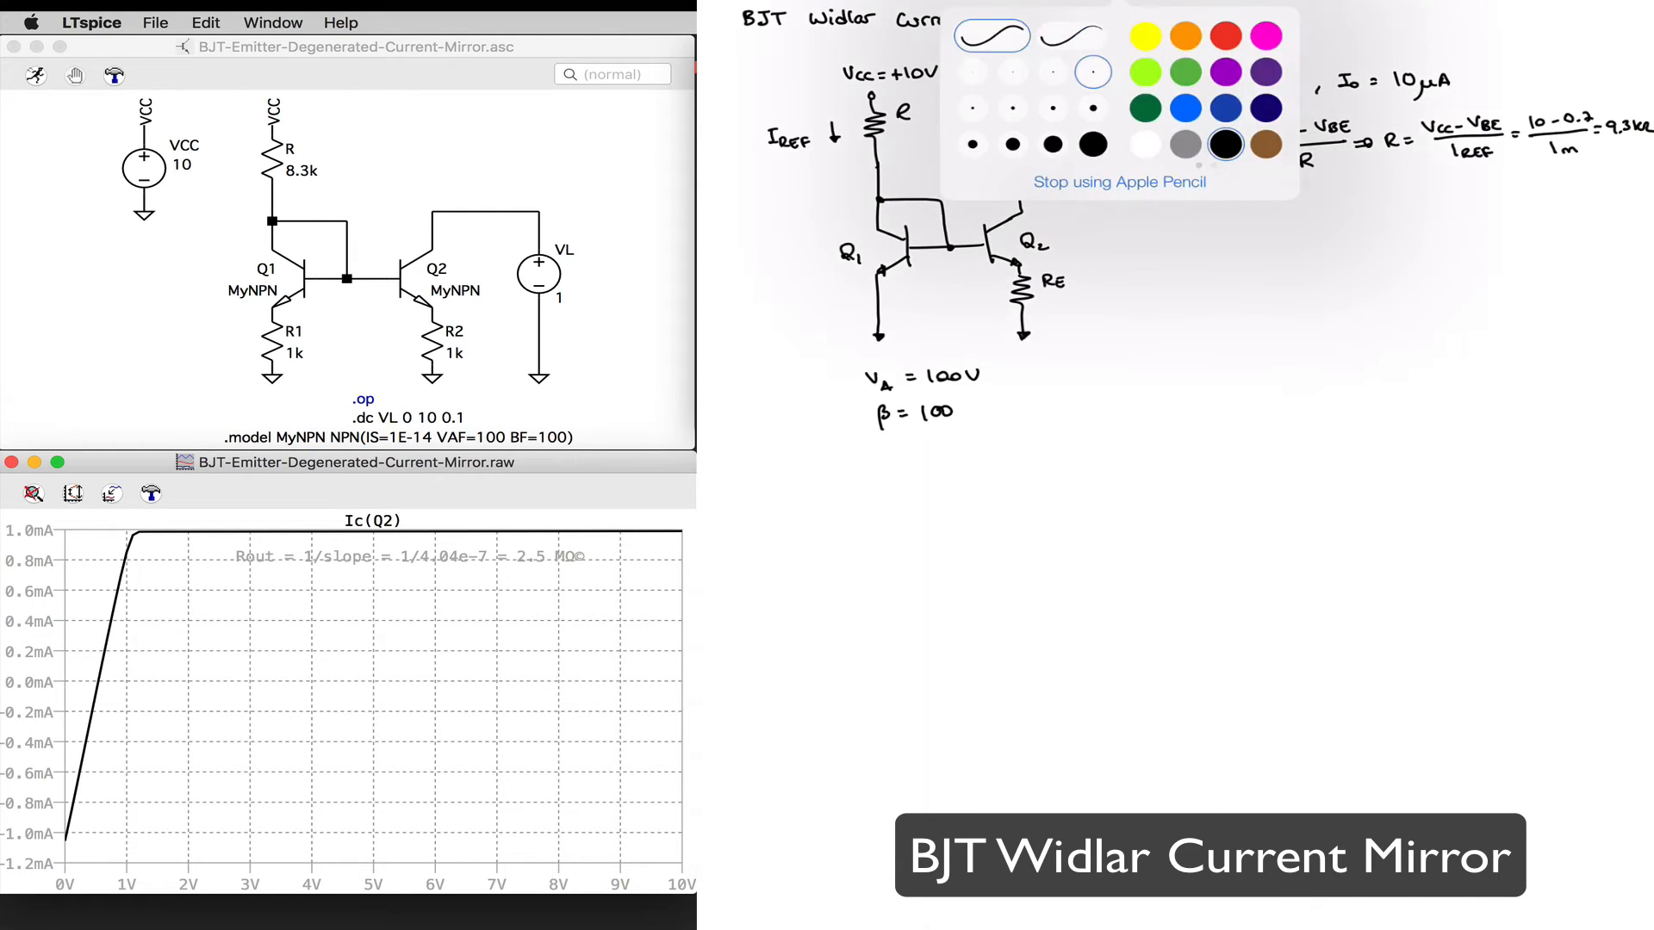
left_click(1186, 109)
left_click(896, 132)
left_click_drag(897, 132, 926, 141)
left_click_drag(933, 131, 934, 141)
left_click_drag(938, 139, 950, 138)
left_click(1120, 1)
left_click(1226, 144)
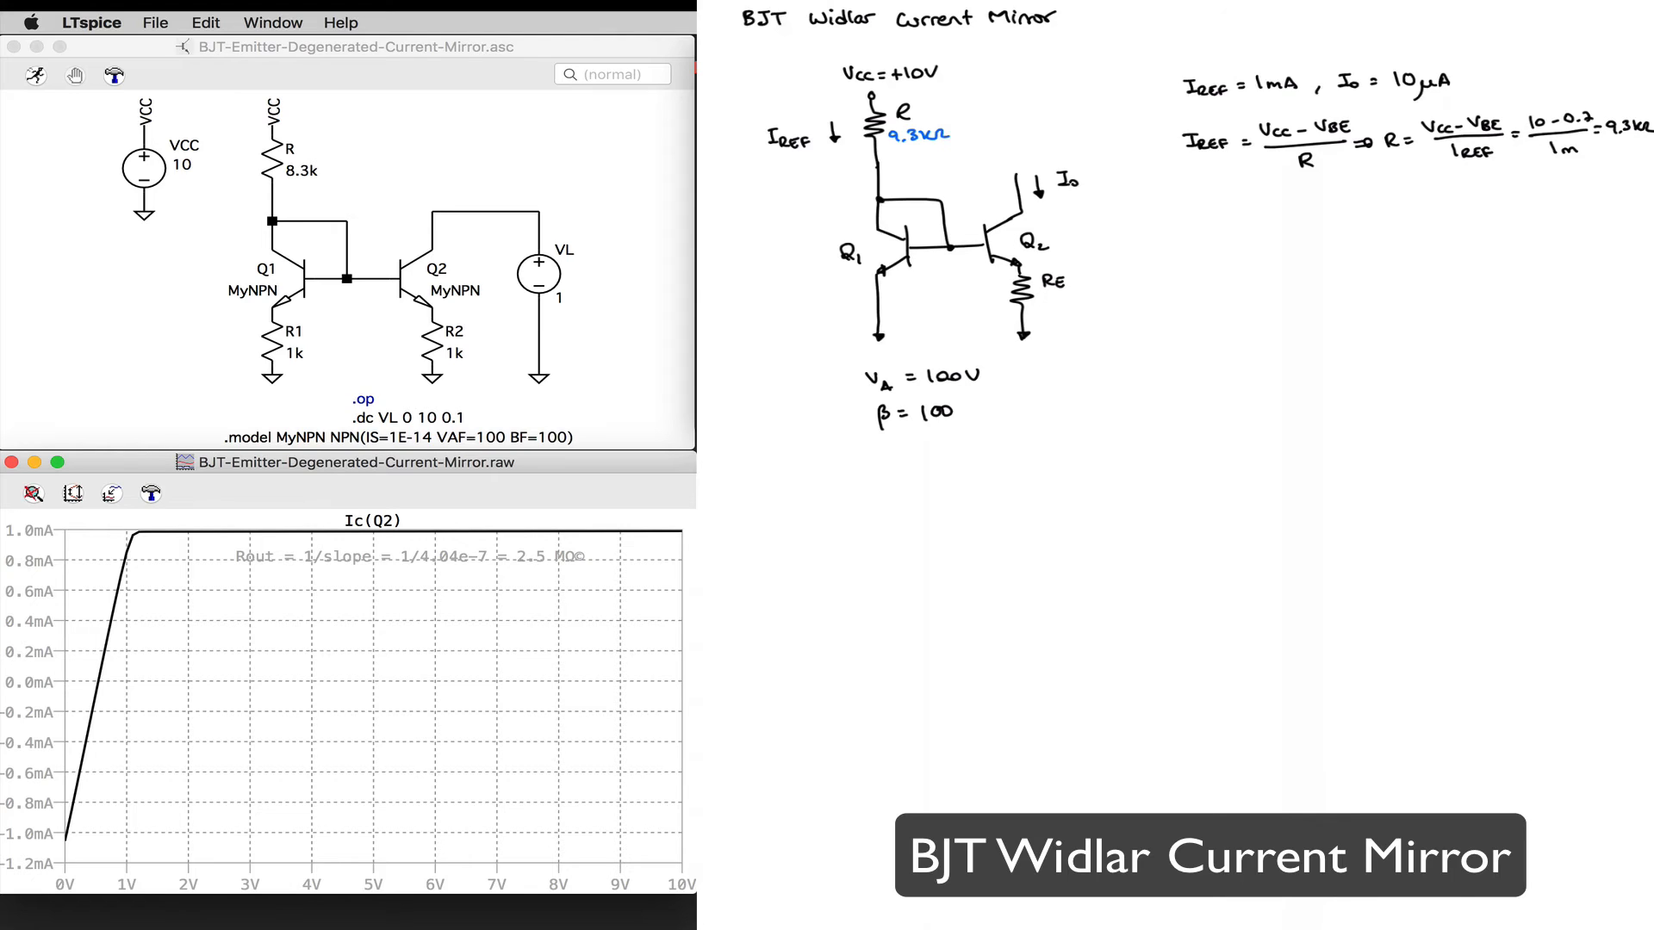
Step: Write the Widlar relation Io·RE = VT ln(IREF/Io) below the calculation of R
left_click_drag(1192, 208, 1204, 219)
left_click_drag(1222, 210, 1233, 222)
left_click_drag(1236, 215, 1269, 216)
left_click_drag(1279, 207, 1302, 223)
mouse_move(1295, 213)
left_mouse_down()
mouse_move(1359, 218)
mouse_move(1380, 197)
left_mouse_up()
left_click_drag(1369, 189, 1384, 198)
left_click_drag(1384, 191, 1393, 198)
left_click_drag(1396, 192, 1413, 201)
mouse_move(1378, 209)
left_mouse_down()
mouse_move(1395, 208)
mouse_move(1384, 222)
left_mouse_up()
left_click_drag(1381, 222, 1390, 221)
mouse_move(1395, 216)
left_mouse_down()
mouse_move(1434, 206)
mouse_move(1424, 222)
left_mouse_up()
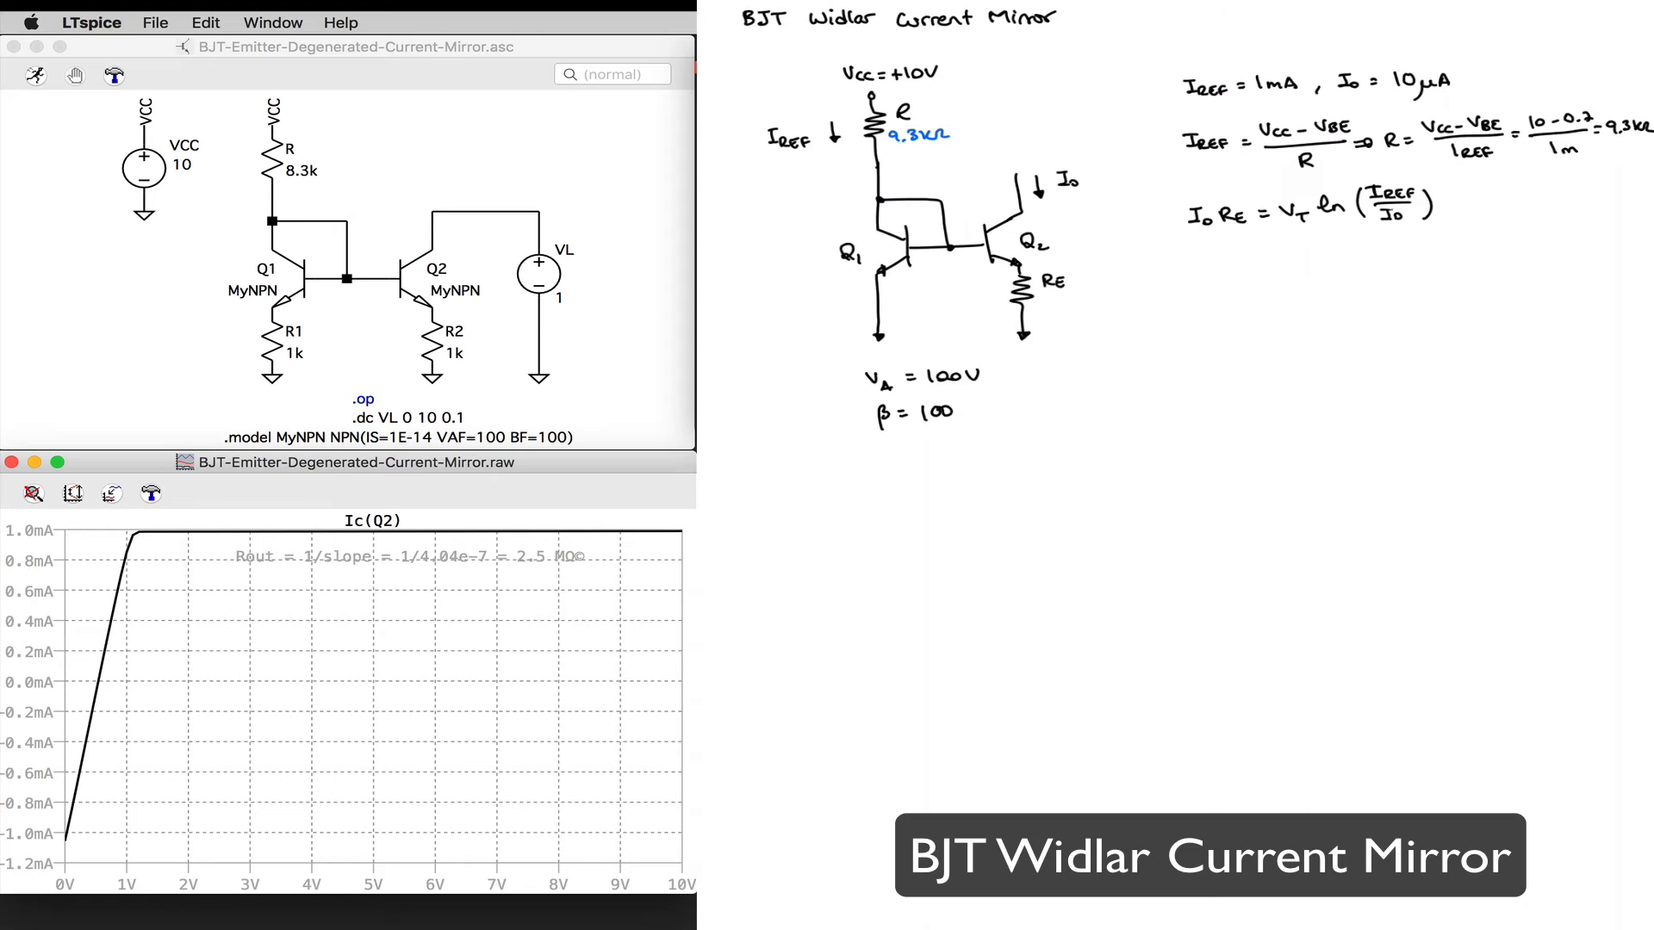
Step: Write the relation solved for the emitter resistor: RE = (VT/Io) ln(IREF/Io)
mouse_move(1196, 258)
left_mouse_down()
mouse_move(1207, 273)
mouse_move(1278, 253)
left_mouse_up()
left_click(1209, 269)
left_click_drag(1270, 255, 1269, 264)
mouse_move(1249, 269)
left_mouse_down()
mouse_move(1276, 268)
mouse_move(1258, 289)
mouse_move(1266, 274)
left_mouse_up()
mouse_move(1272, 284)
left_mouse_down()
mouse_move(1308, 256)
mouse_move(1333, 278)
mouse_move(1355, 257)
left_mouse_up()
left_click_drag(1359, 253, 1353, 257)
mouse_move(1382, 262)
left_mouse_down()
mouse_move(1339, 265)
mouse_move(1356, 280)
left_mouse_up()
left_click_drag(1351, 270, 1360, 270)
left_click_drag(1351, 280, 1360, 279)
mouse_move(1367, 274)
left_mouse_down()
mouse_move(1394, 271)
mouse_move(1387, 284)
left_mouse_up()
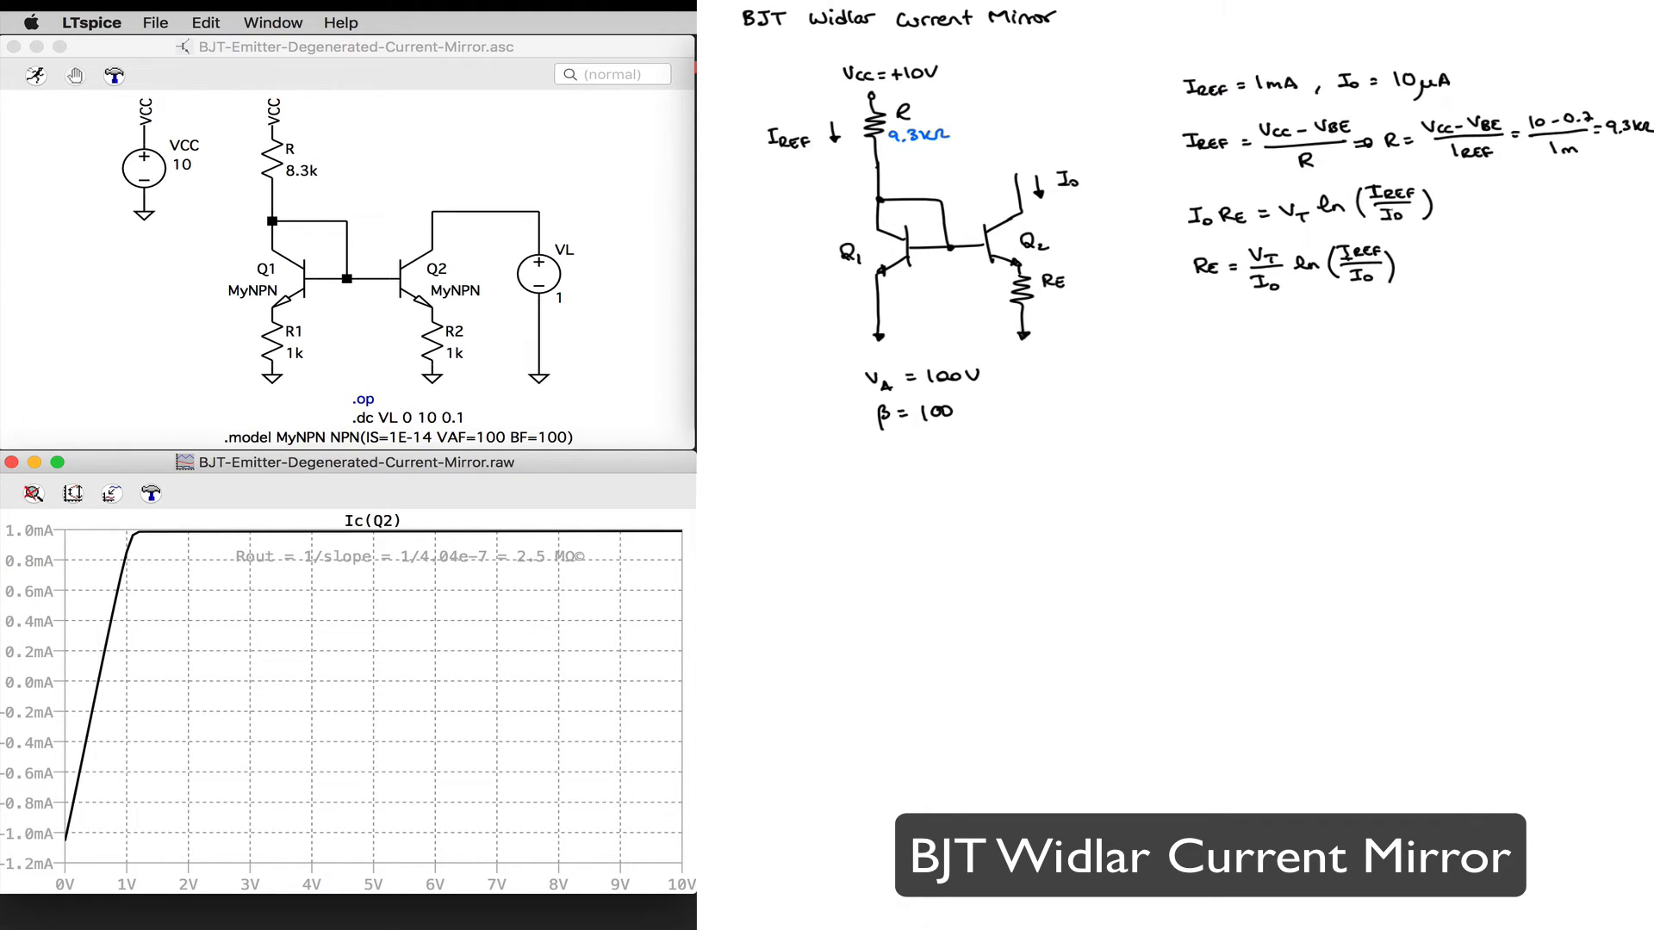
Step: Write the numeric evaluation RE = (25mV/10µA) ln(1mA/10µA) = 5kΩ under the RE formula
left_click_drag(1184, 324, 1186, 331)
left_click_drag(1187, 331, 1195, 337)
mouse_move(1200, 329)
left_mouse_down()
mouse_move(1310, 311)
mouse_move(1315, 325)
mouse_move(1268, 351)
mouse_move(1379, 317)
mouse_move(1415, 314)
mouse_move(1397, 337)
mouse_move(1432, 336)
mouse_move(1511, 309)
left_mouse_up()
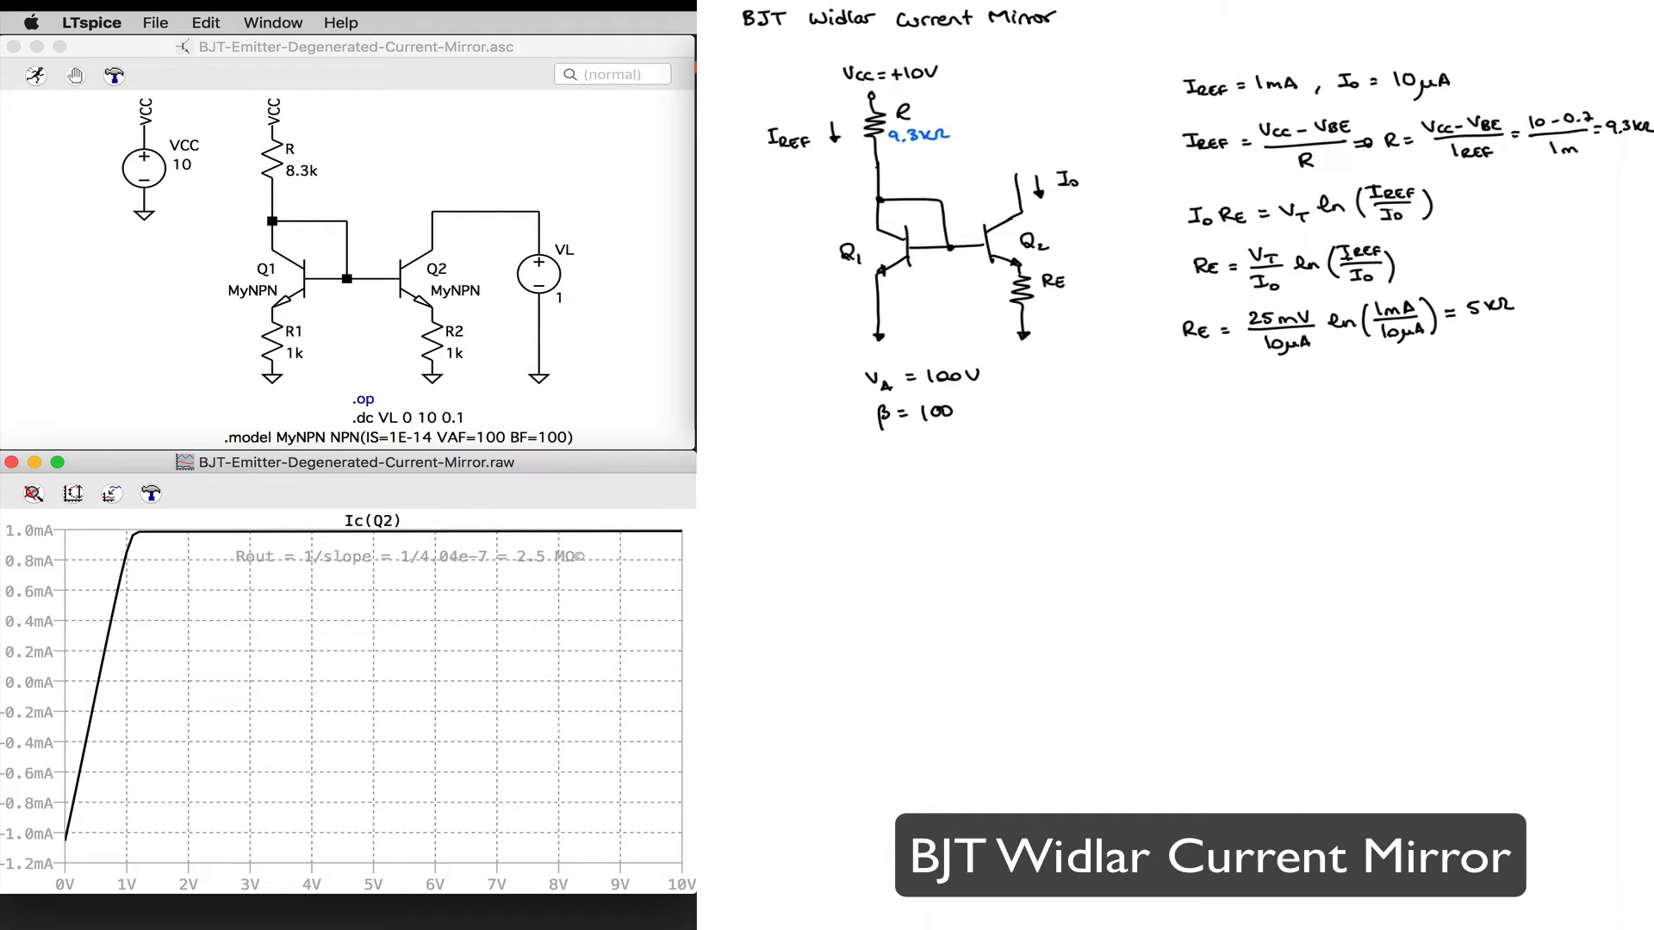
Step: Write 5kΩ in blue under RE in the Widlar circuit sketch
left_click(1120, 1)
left_click(1185, 108)
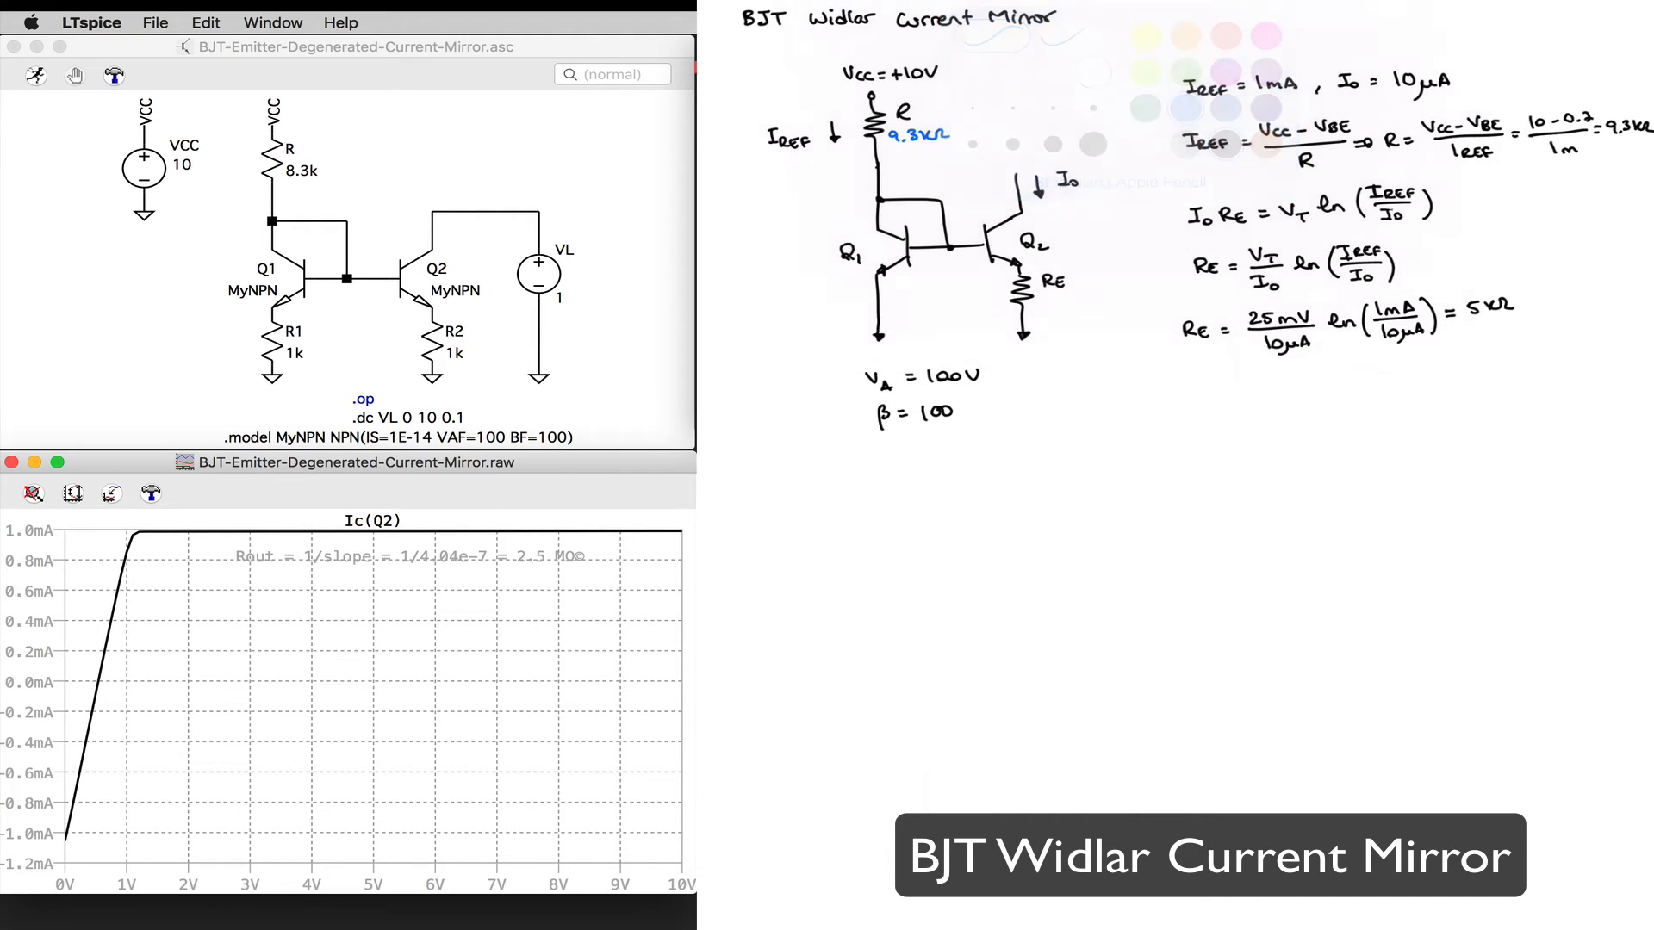
mouse_move(1050, 298)
left_mouse_down()
mouse_move(1039, 312)
mouse_move(1053, 310)
left_mouse_up()
left_click_drag(1065, 298, 1084, 308)
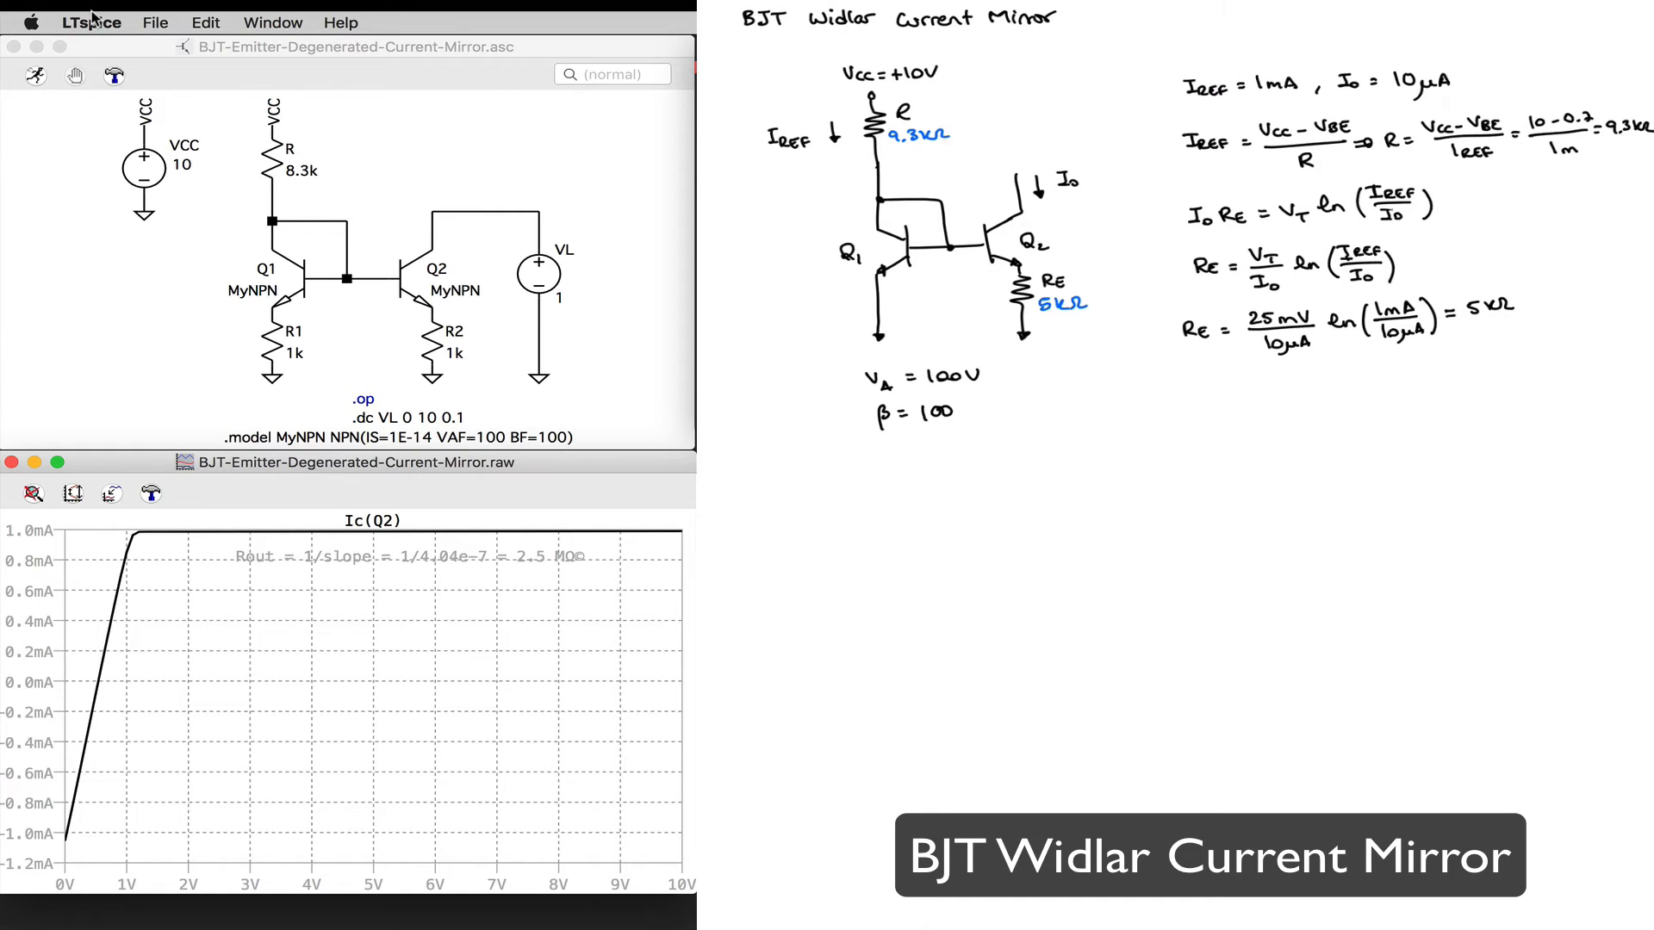
Step: Close the emitter-degenerated schematic, open BJT-Widlar-Current-Mirror.asc from Finder, and reposition and narrow its window beside the handwritten notes
left_click(13, 47)
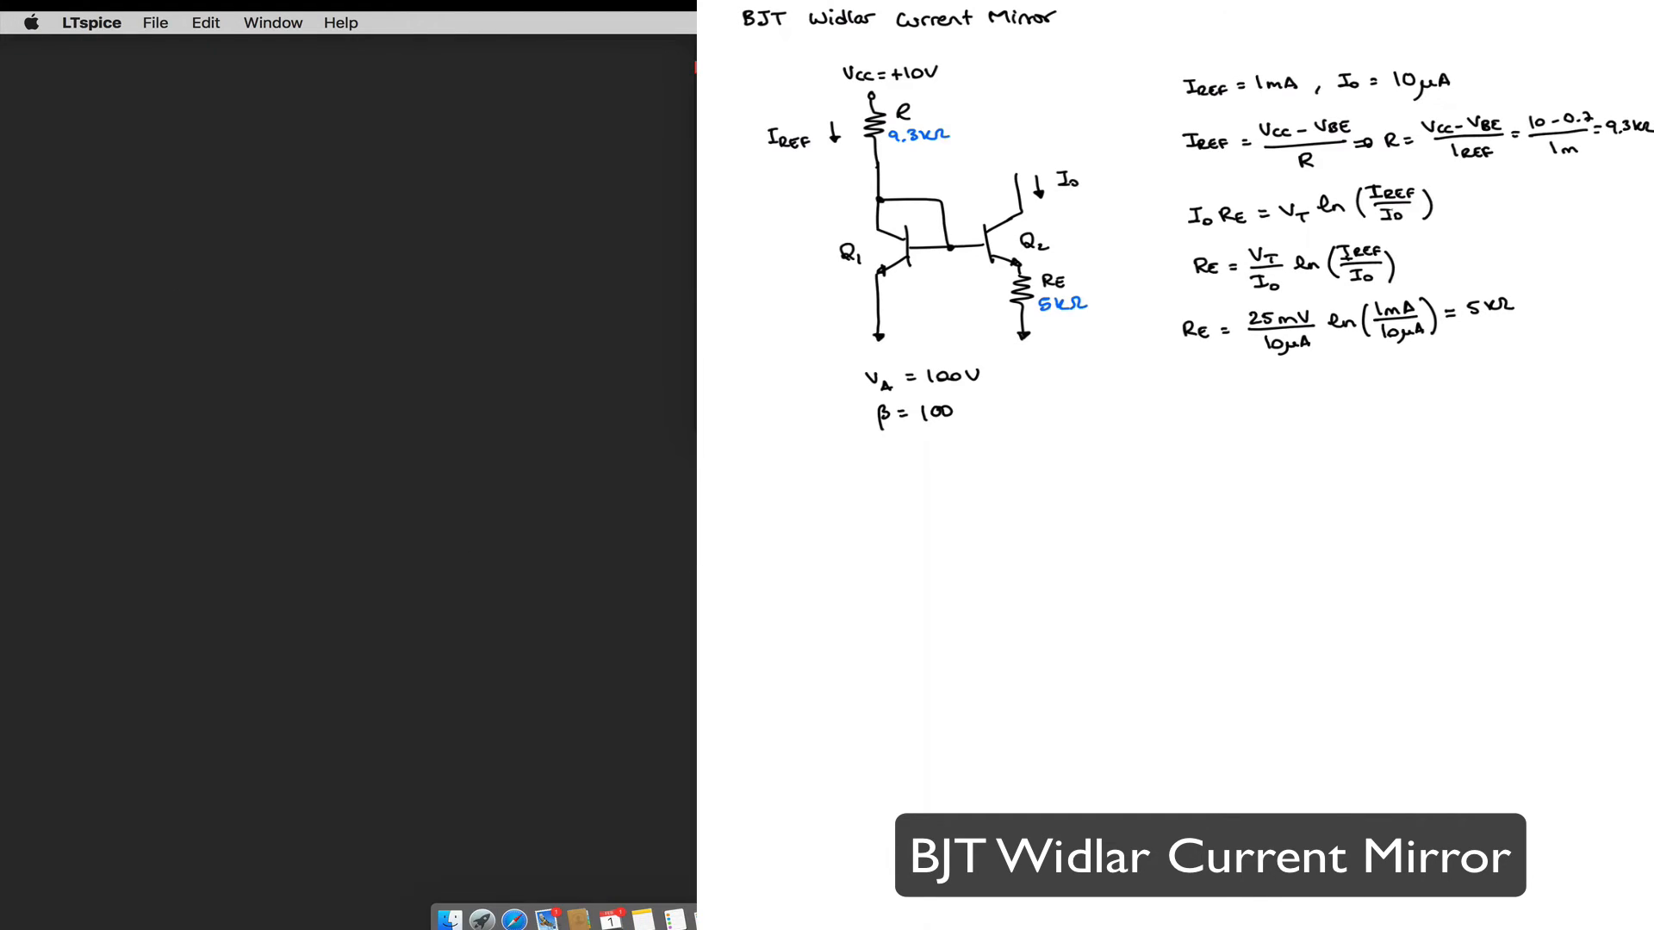
left_click(1171, 916)
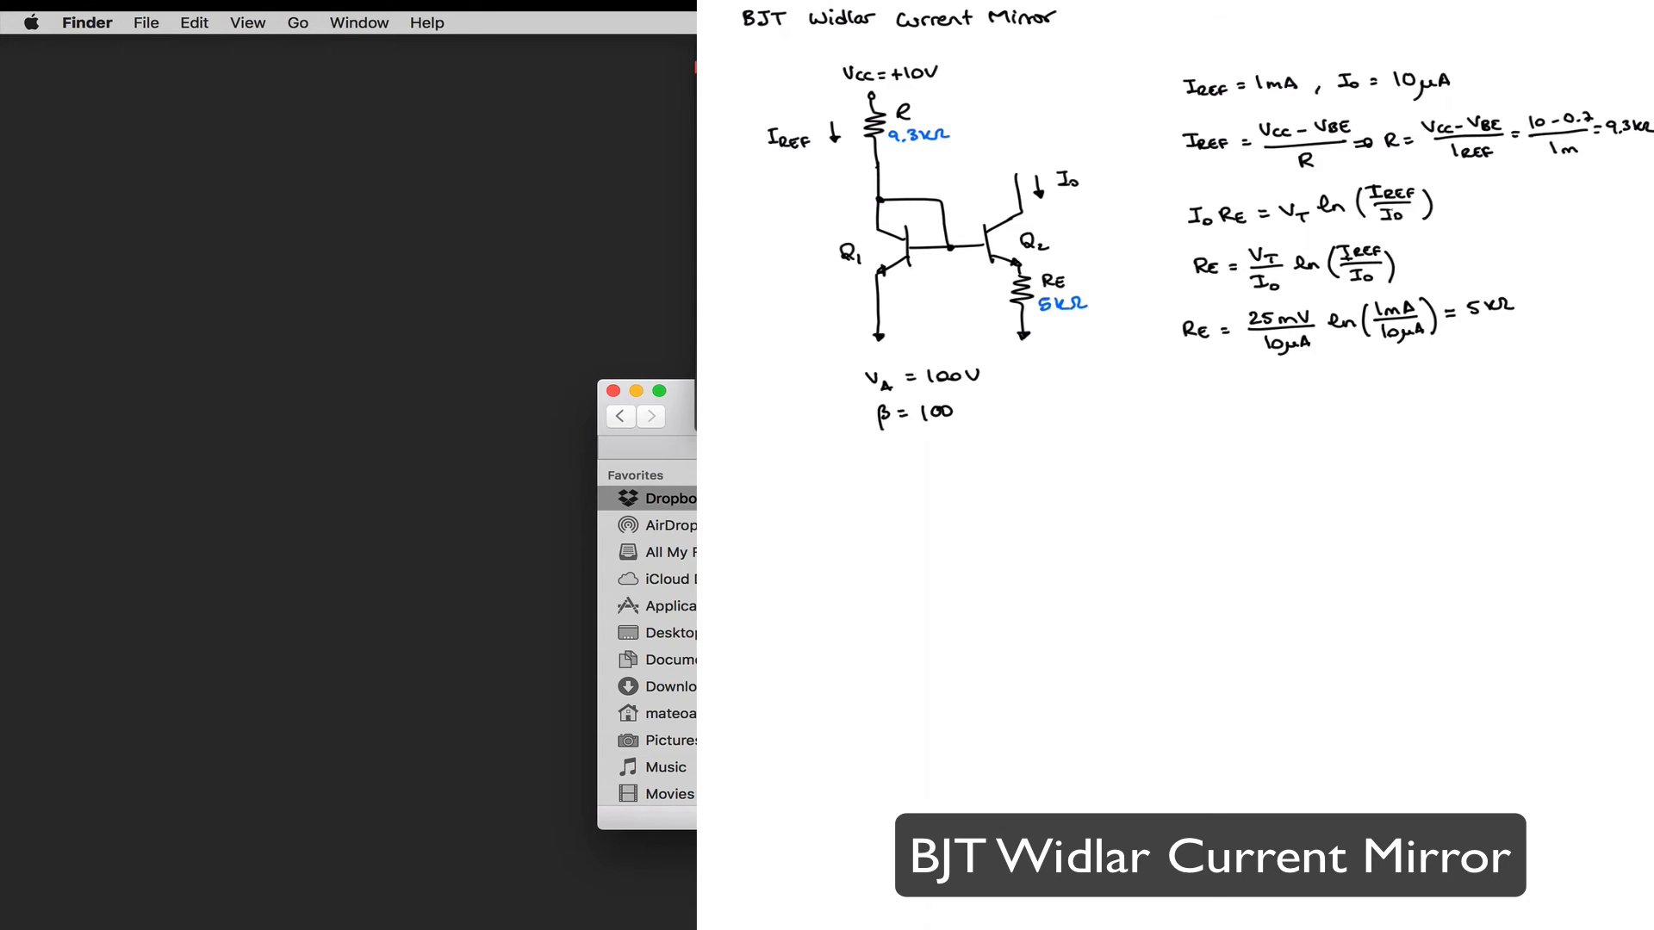
left_click_drag(536, 398, 452, 52)
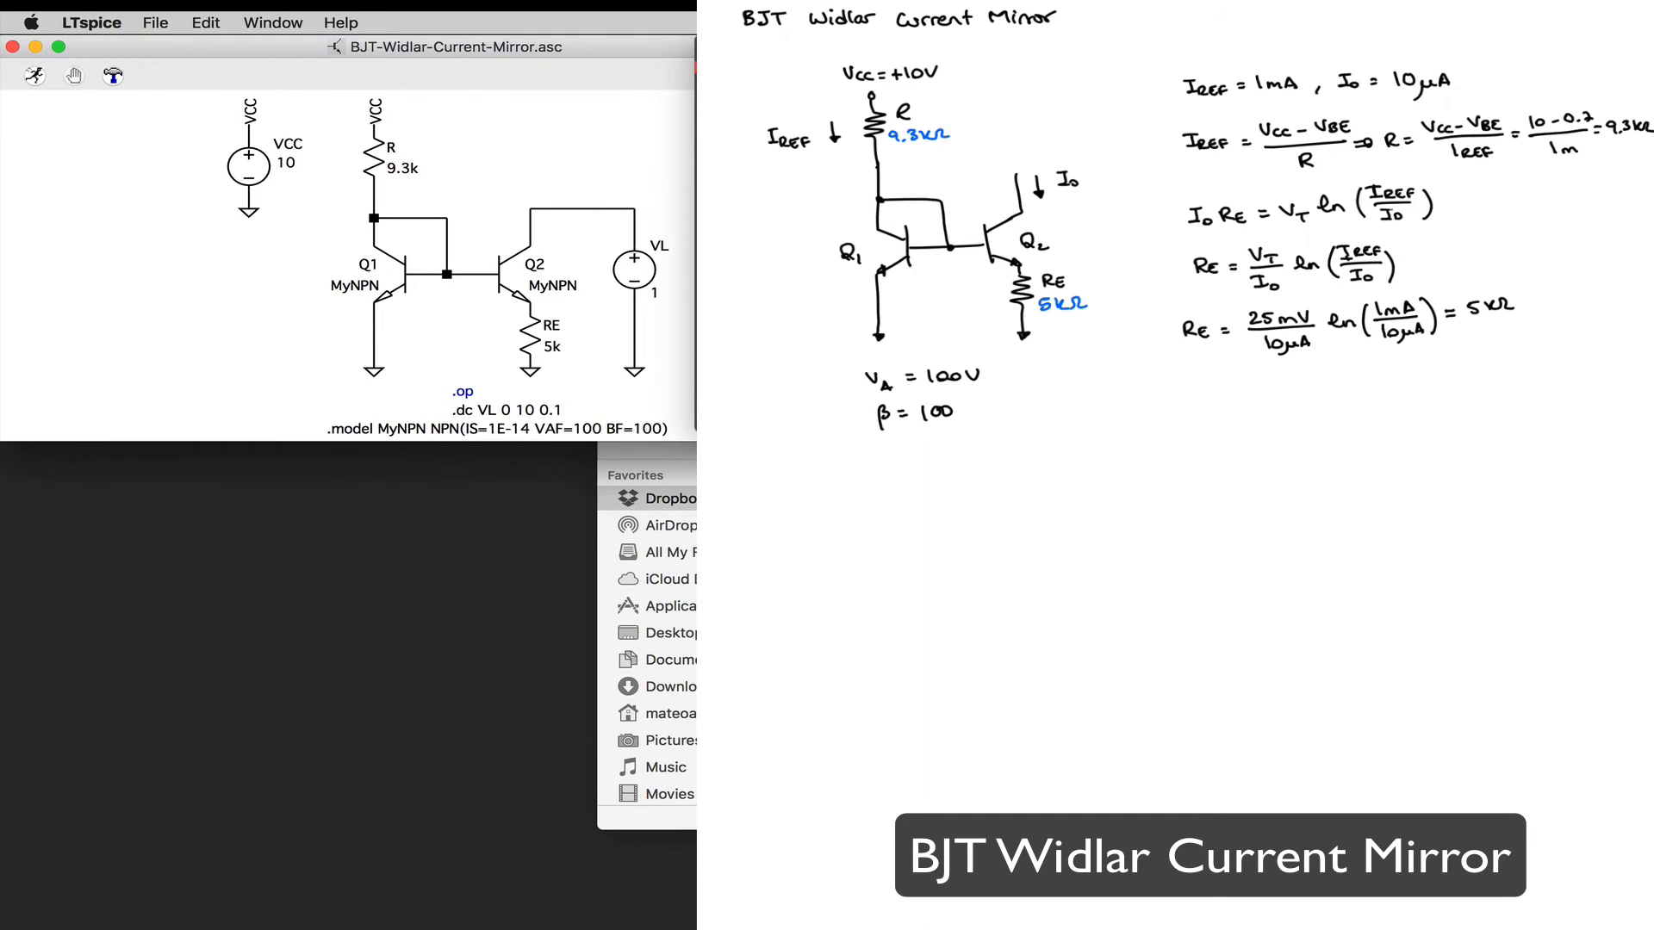
left_click_drag(898, 441, 694, 429)
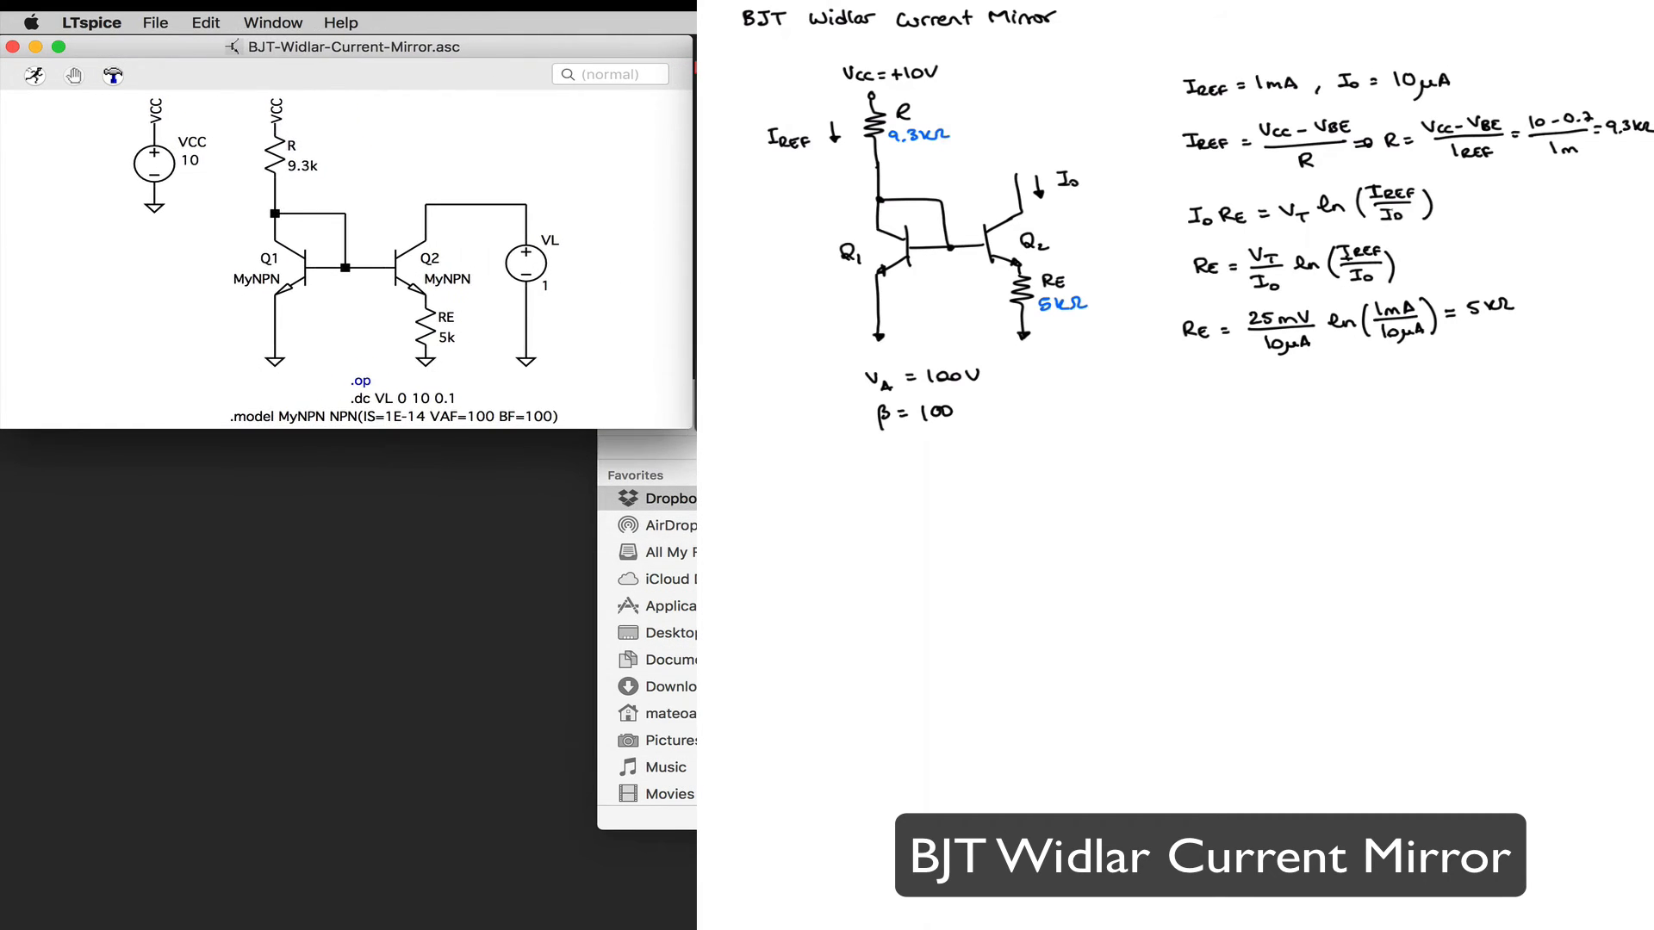
Step: Minimize the Finder window and return to the Widlar schematic in LTspice
key("super+Tab")
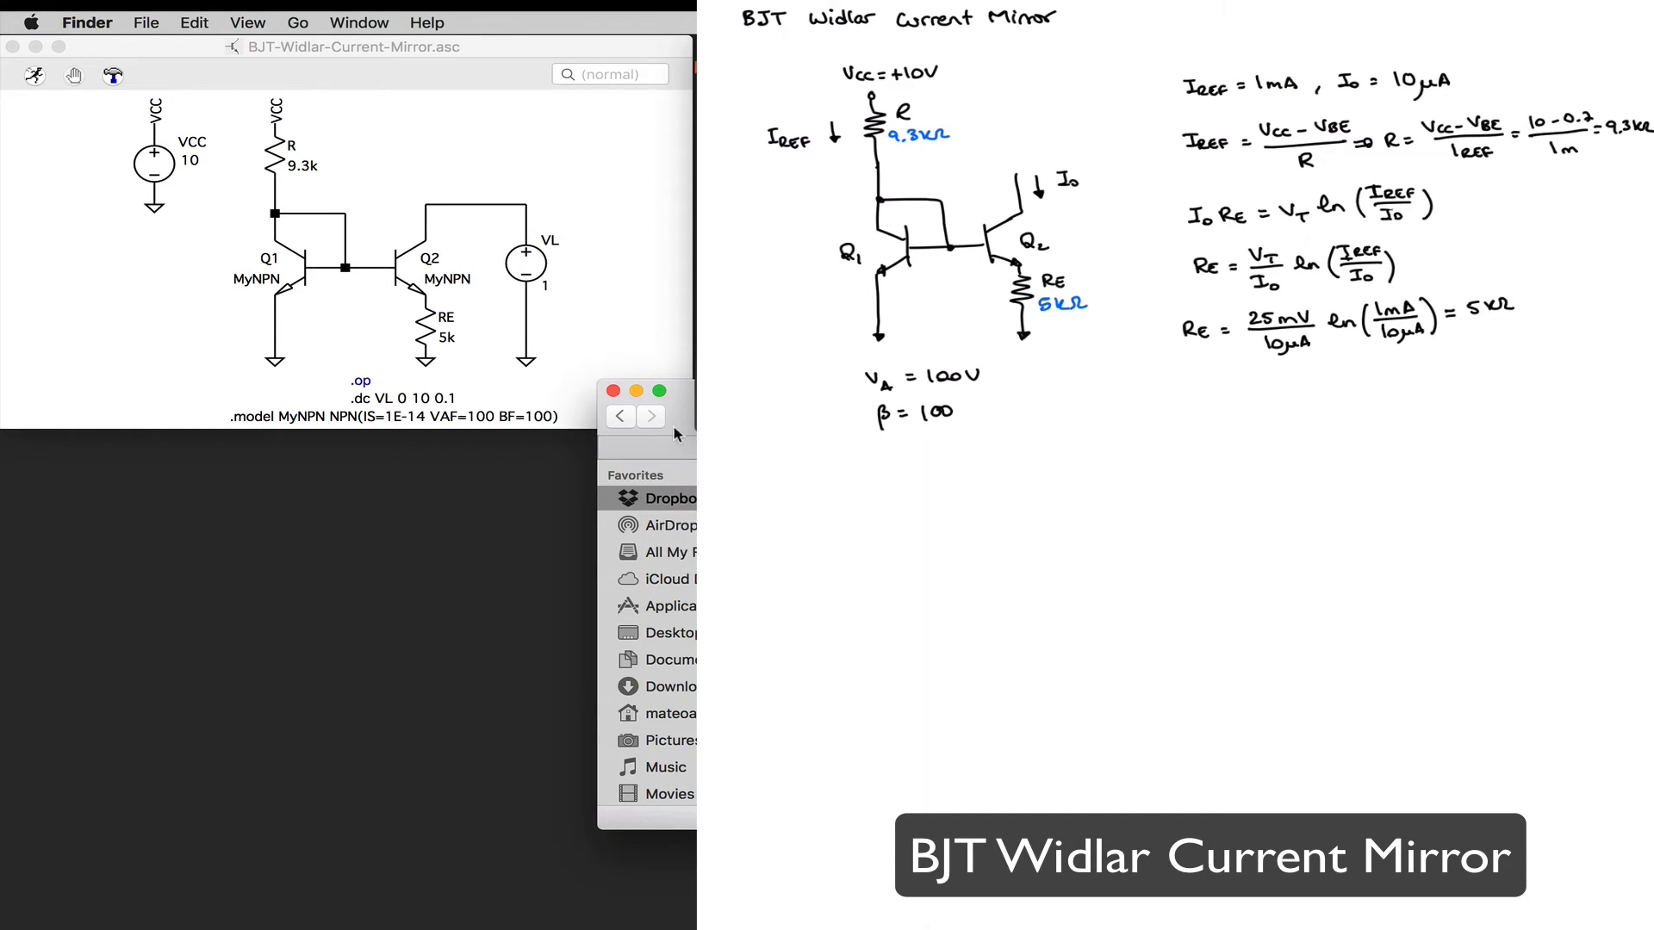
left_click(636, 392)
left_click(419, 377)
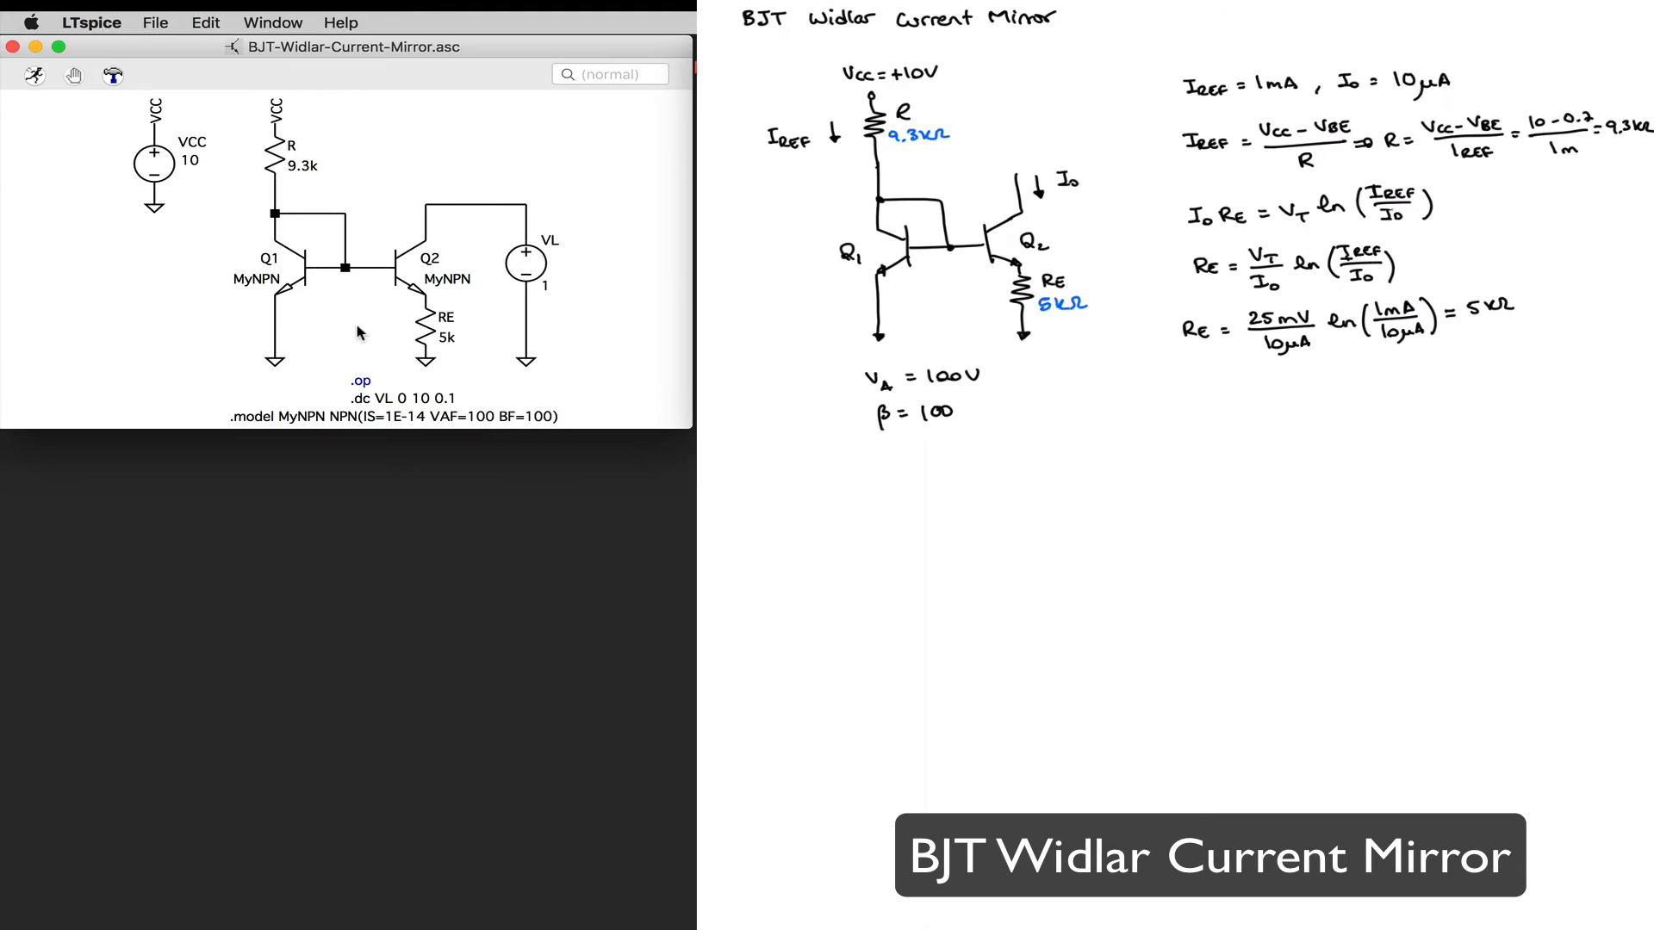
Step: Run the Widlar mirror simulation and enlarge the plot and schematic windows to fill the space beside the notes
left_click(32, 76)
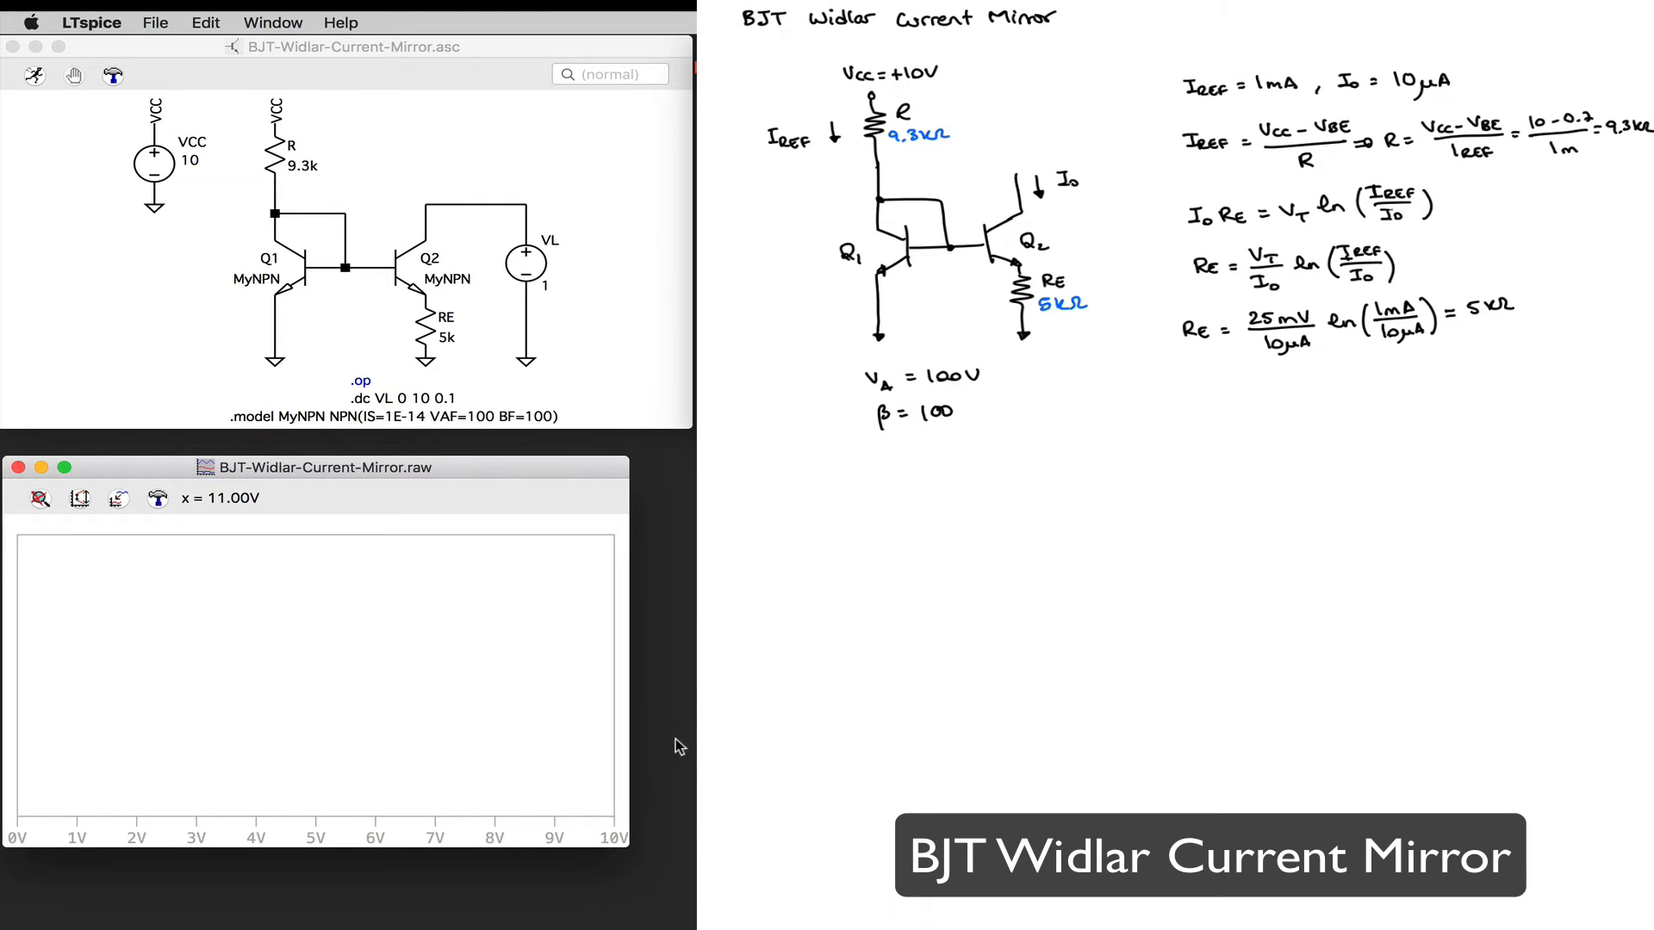
left_click_drag(628, 846, 696, 929)
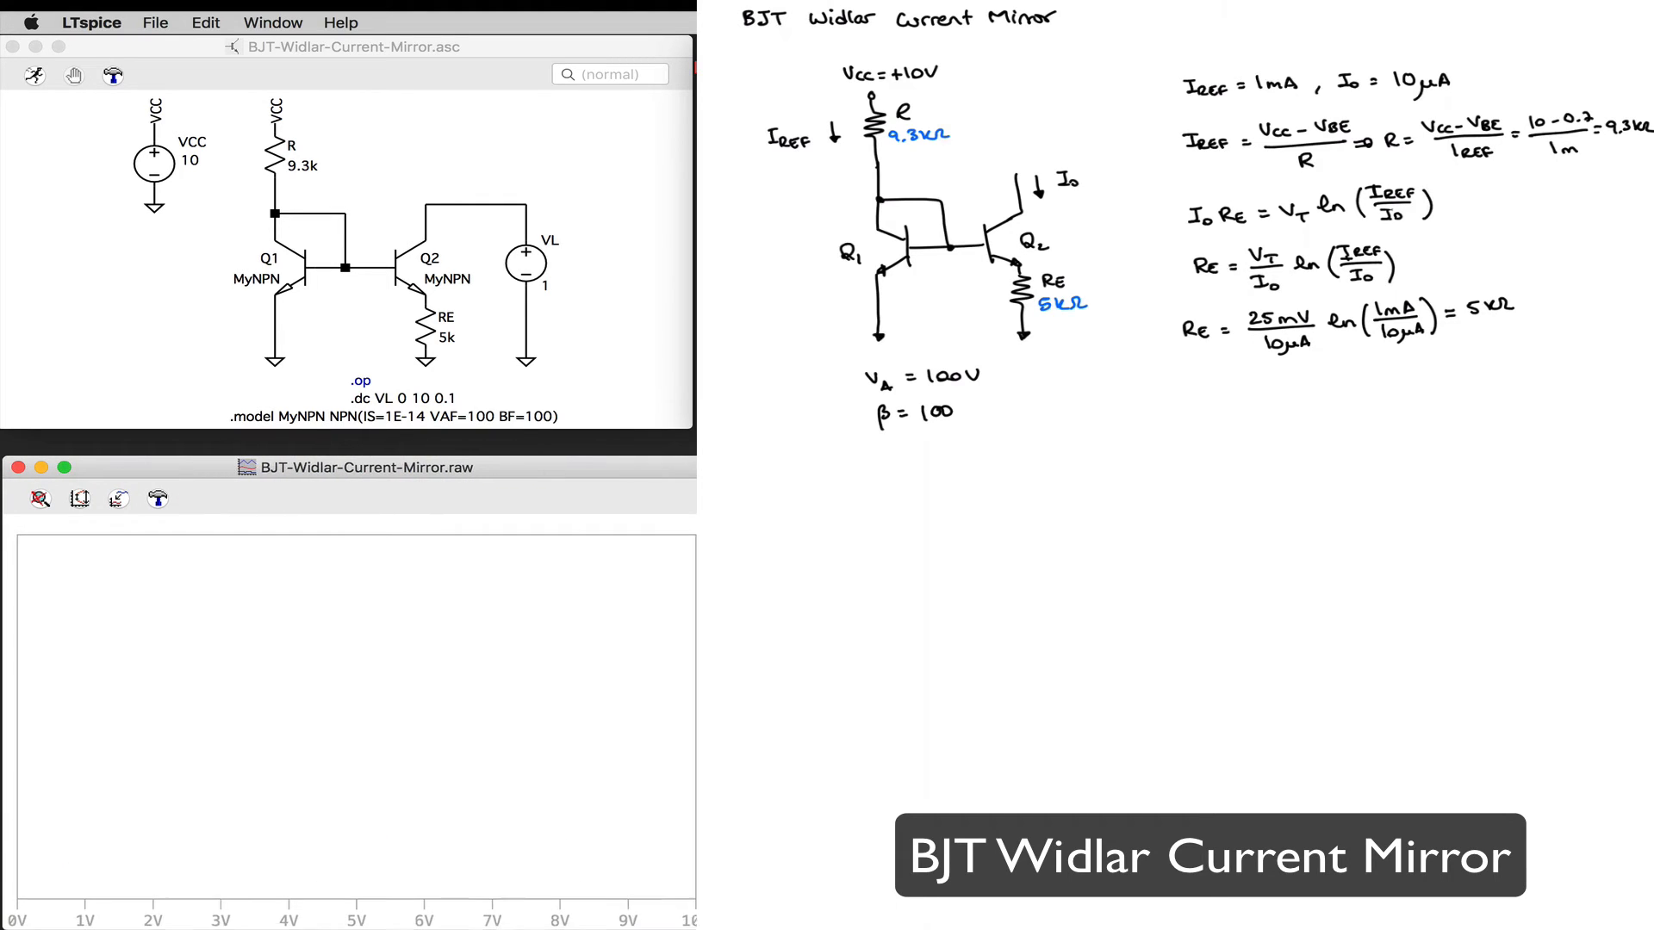
left_click(536, 336)
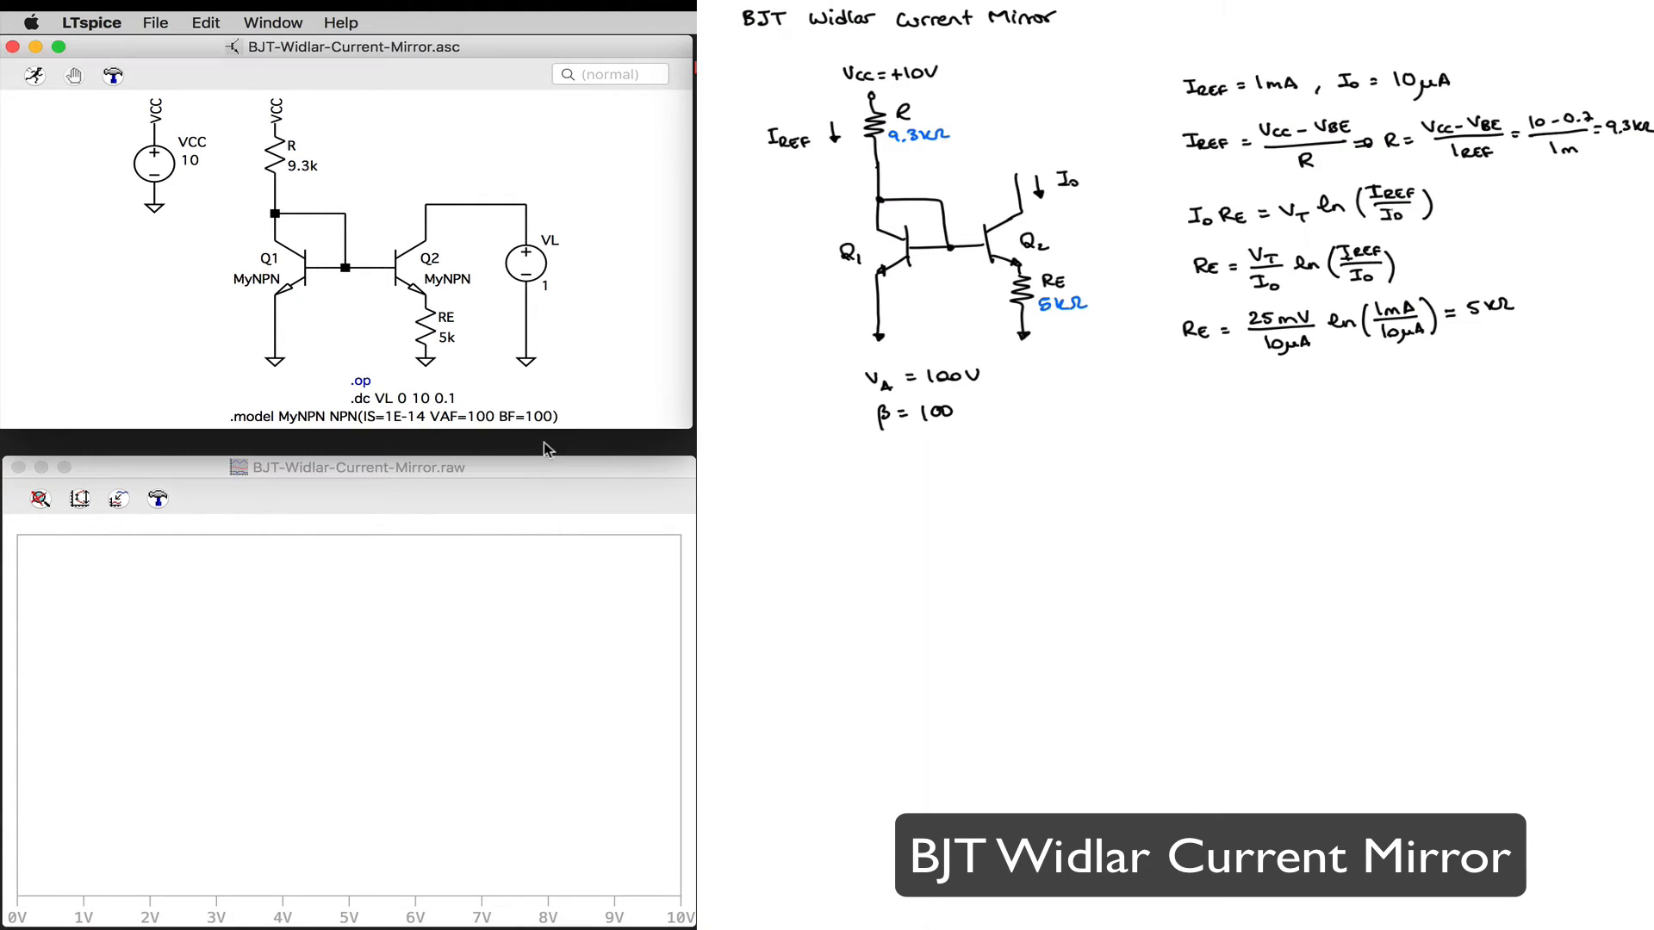
left_click_drag(544, 430, 544, 454)
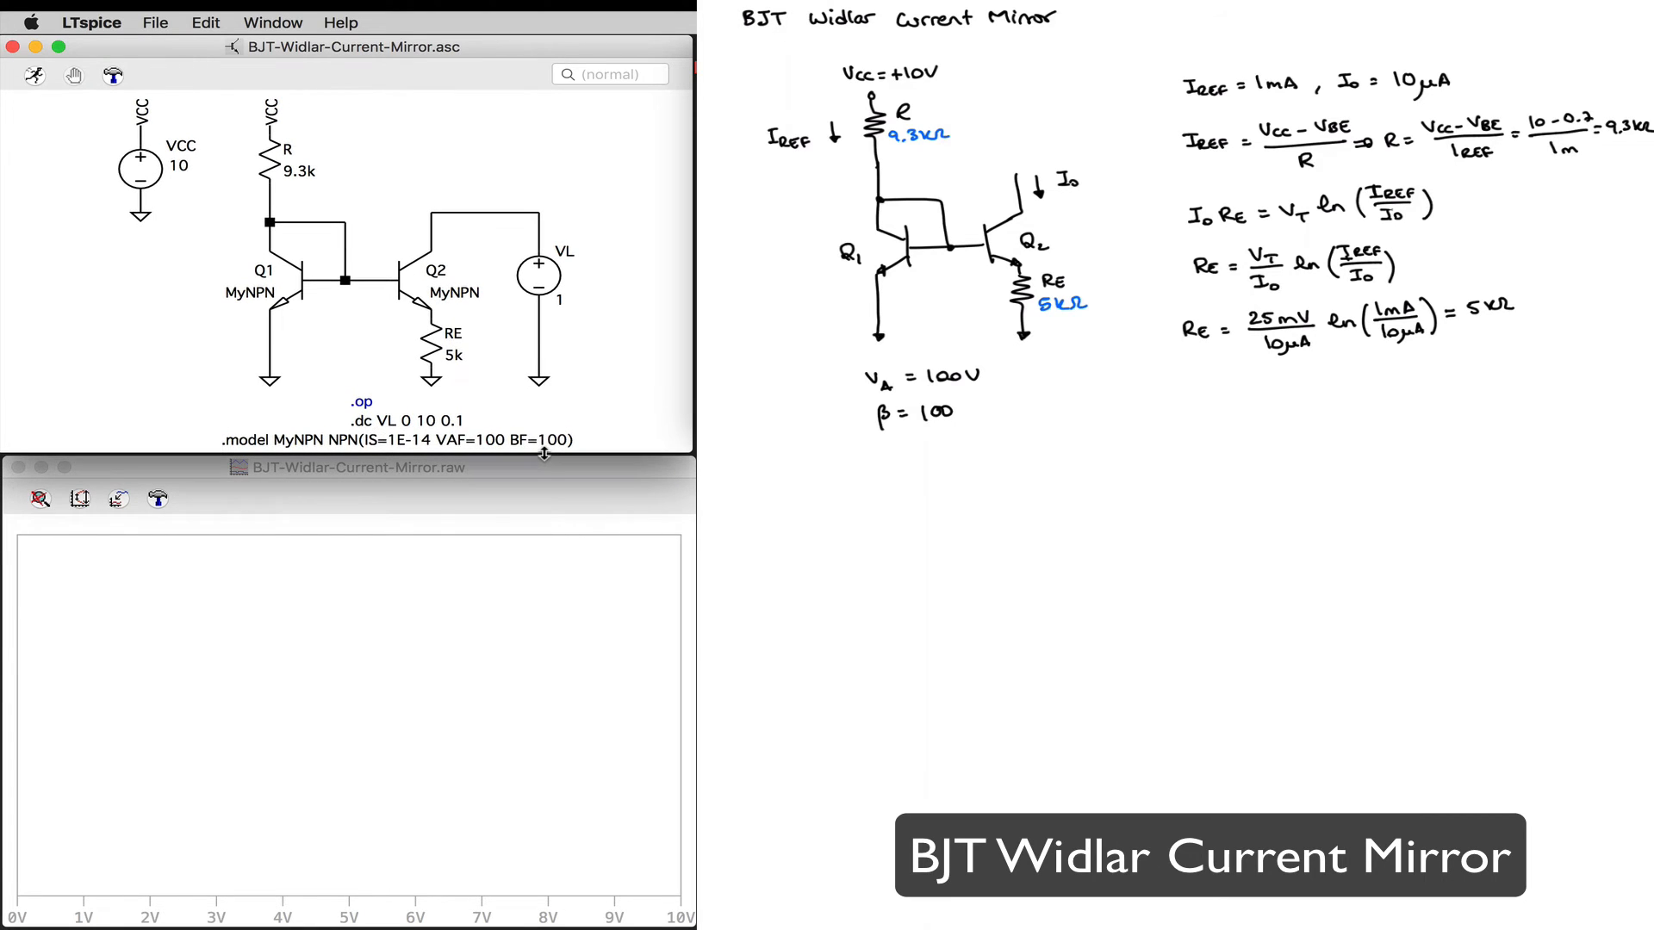
left_click(473, 658)
right_click(473, 657)
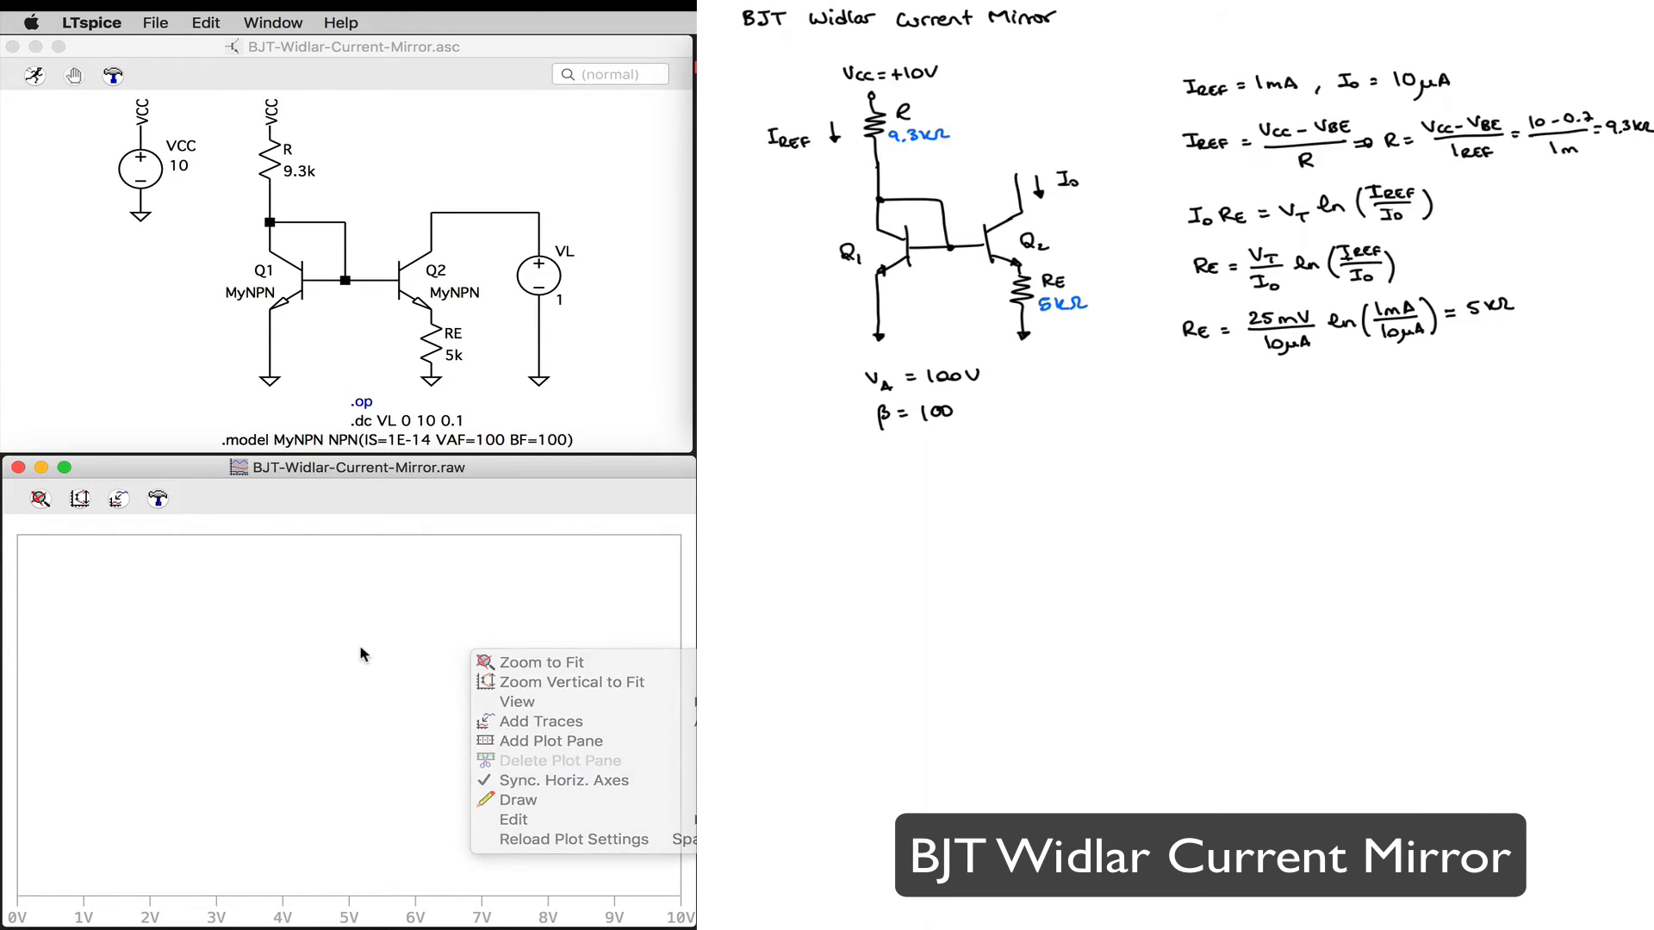
left_click(29, 79)
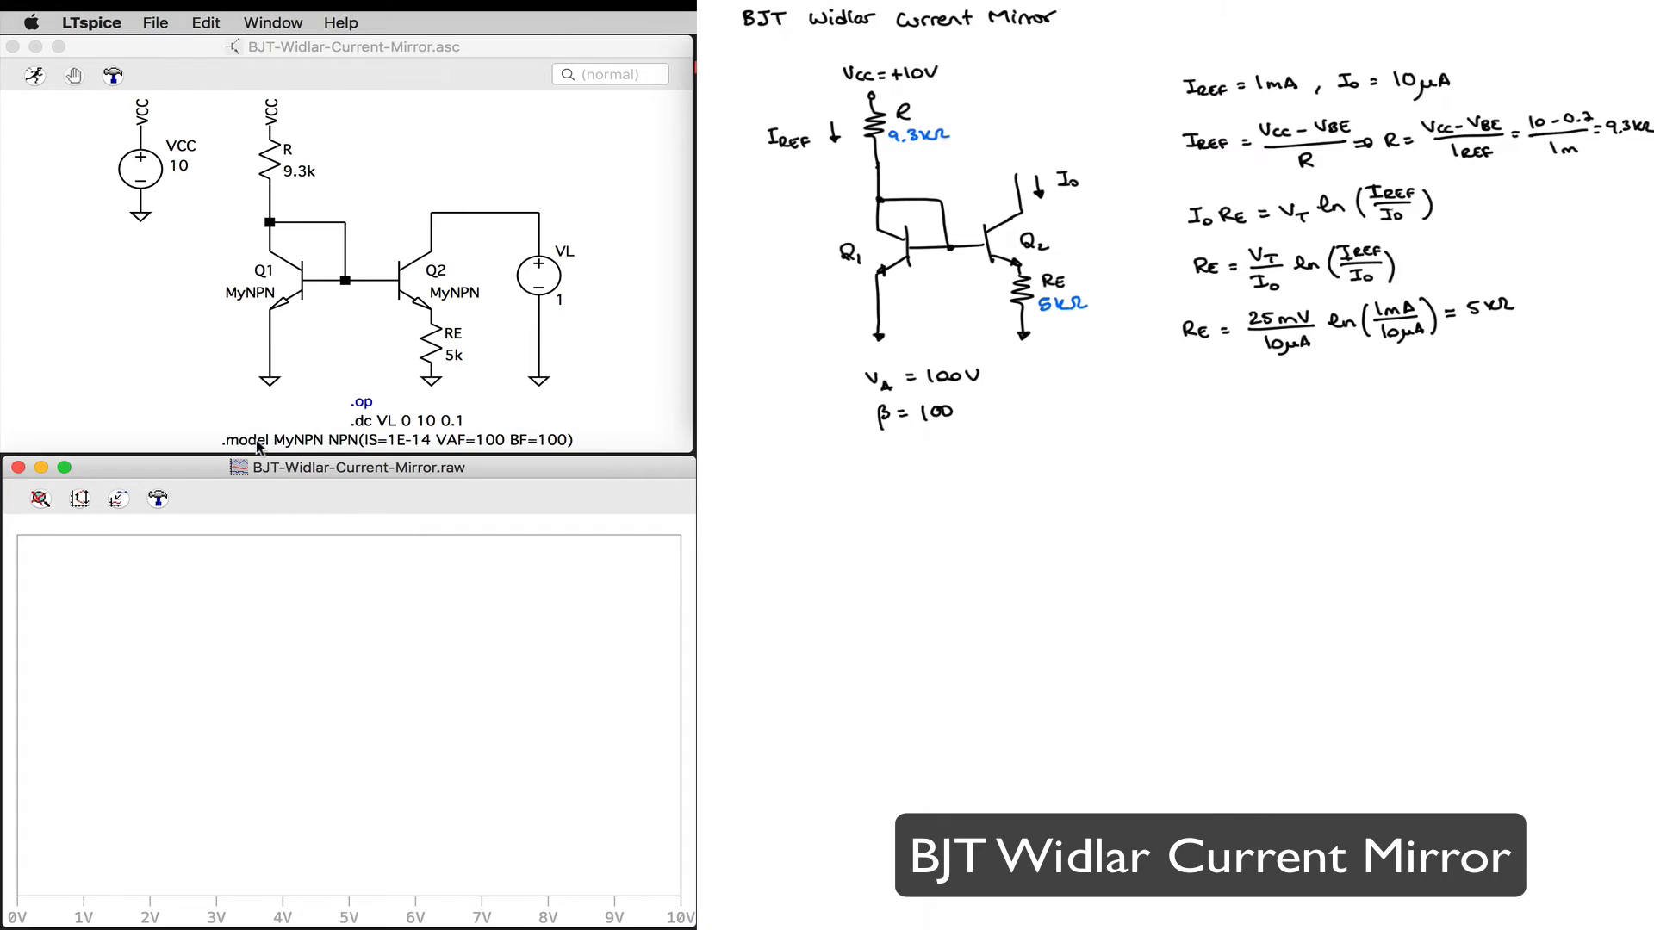
Step: Plot Q2's collector current Ic(Q2) and turn on the plot grid
left_click(431, 248)
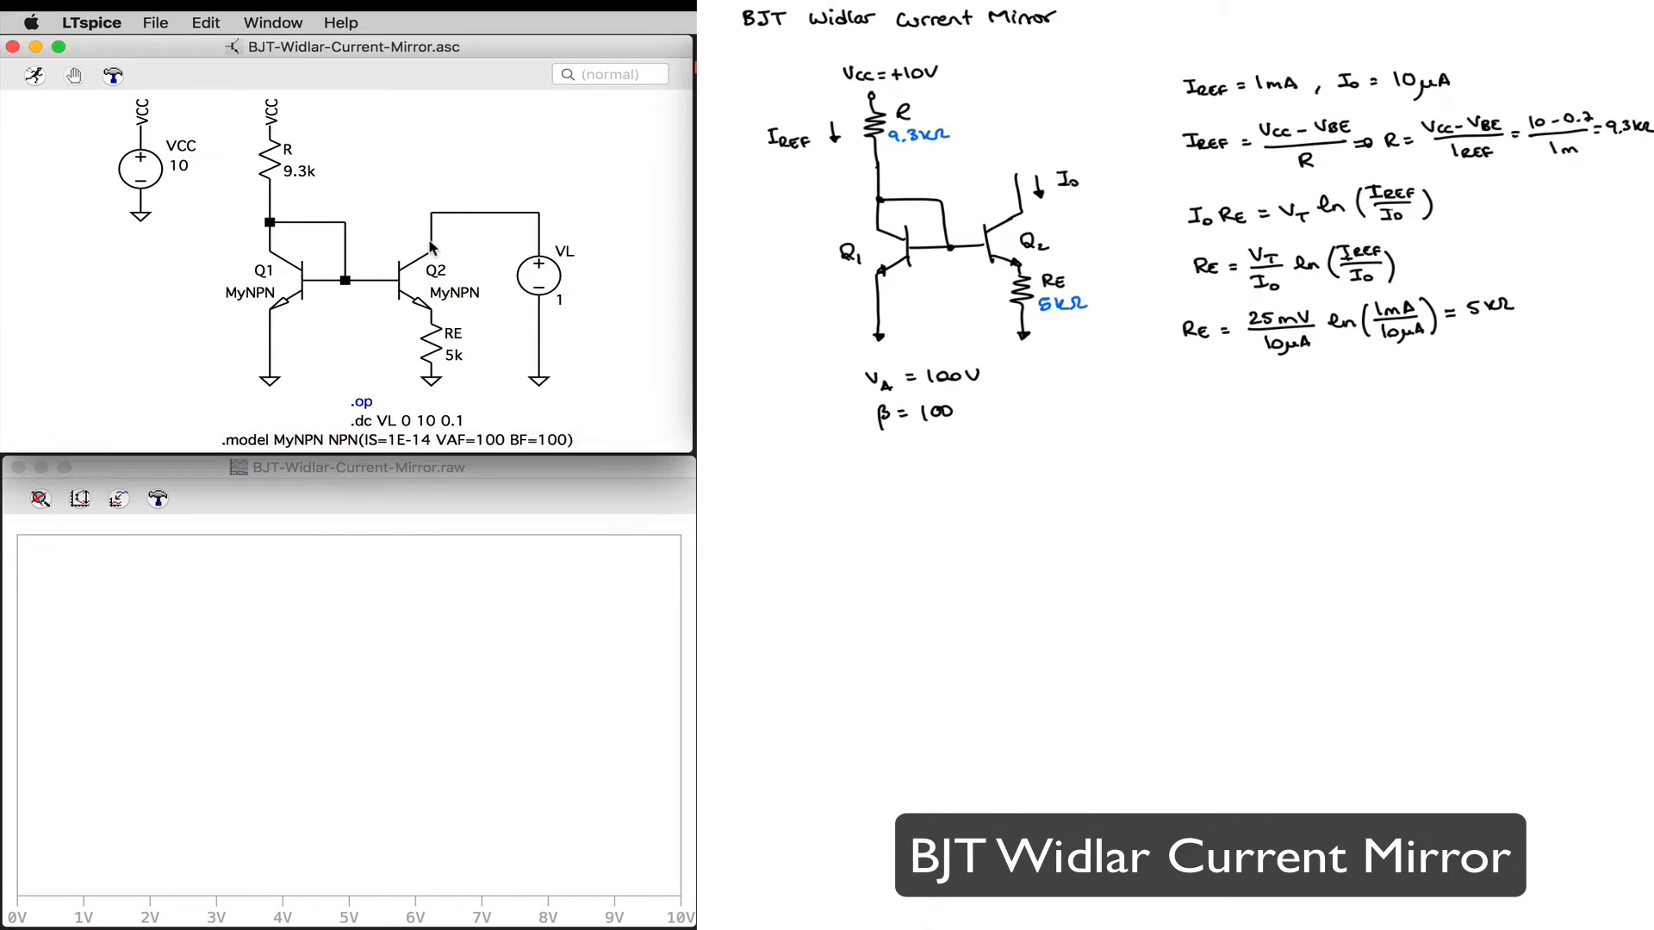
left_click(431, 245)
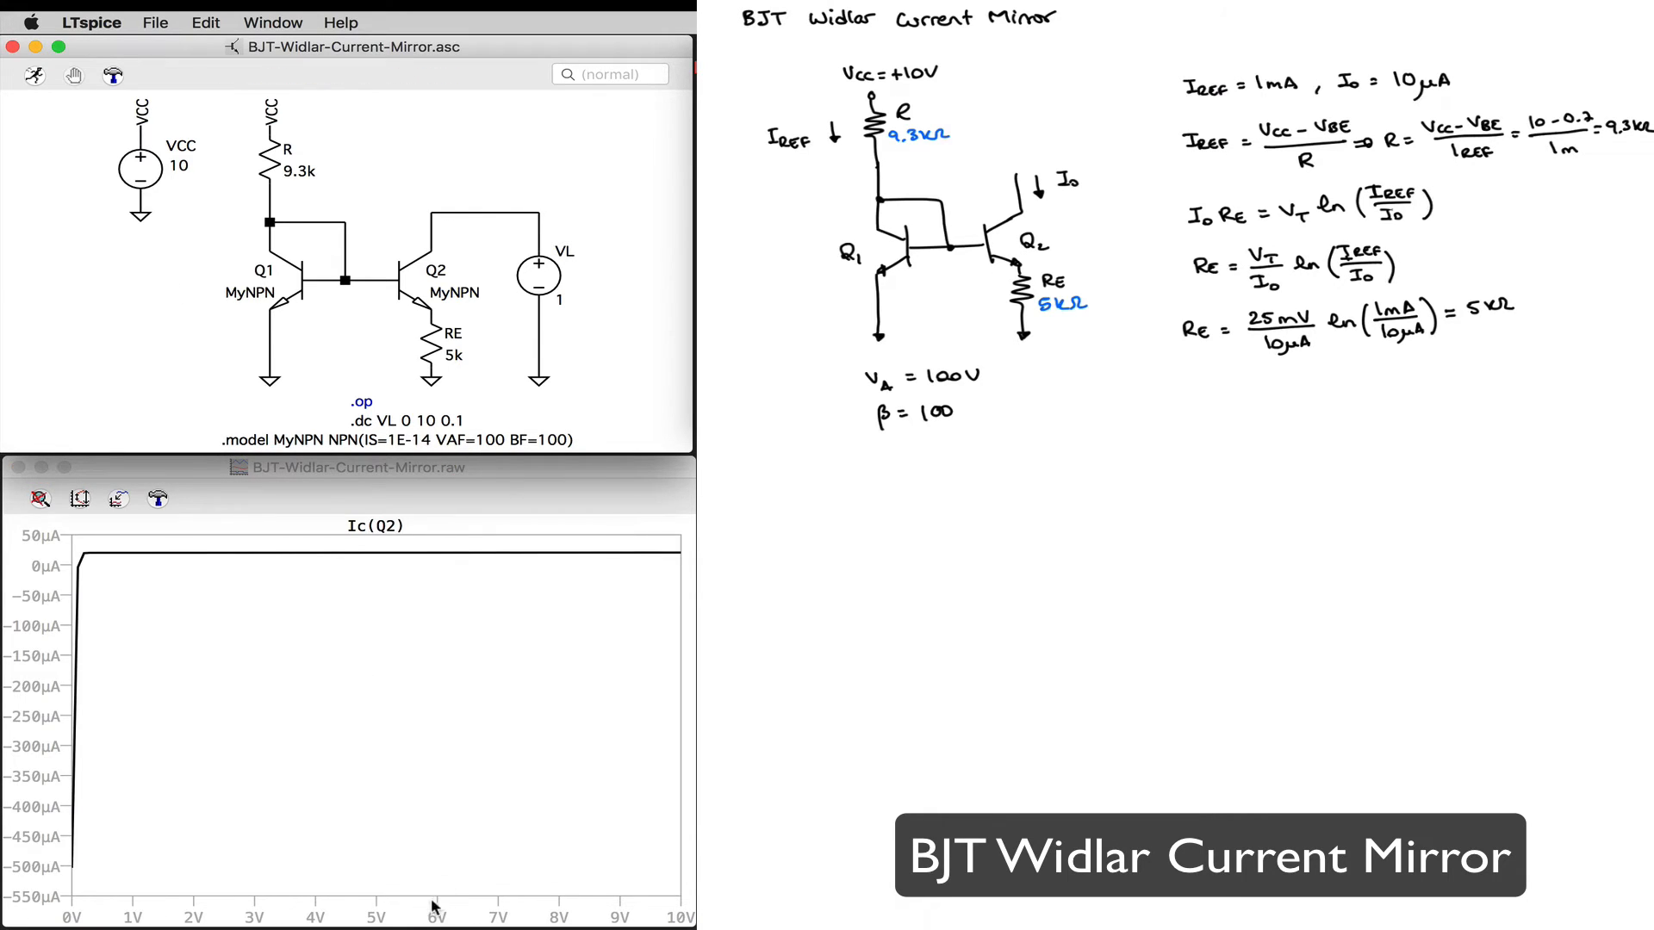
right_click(370, 722)
mouse_move(446, 771)
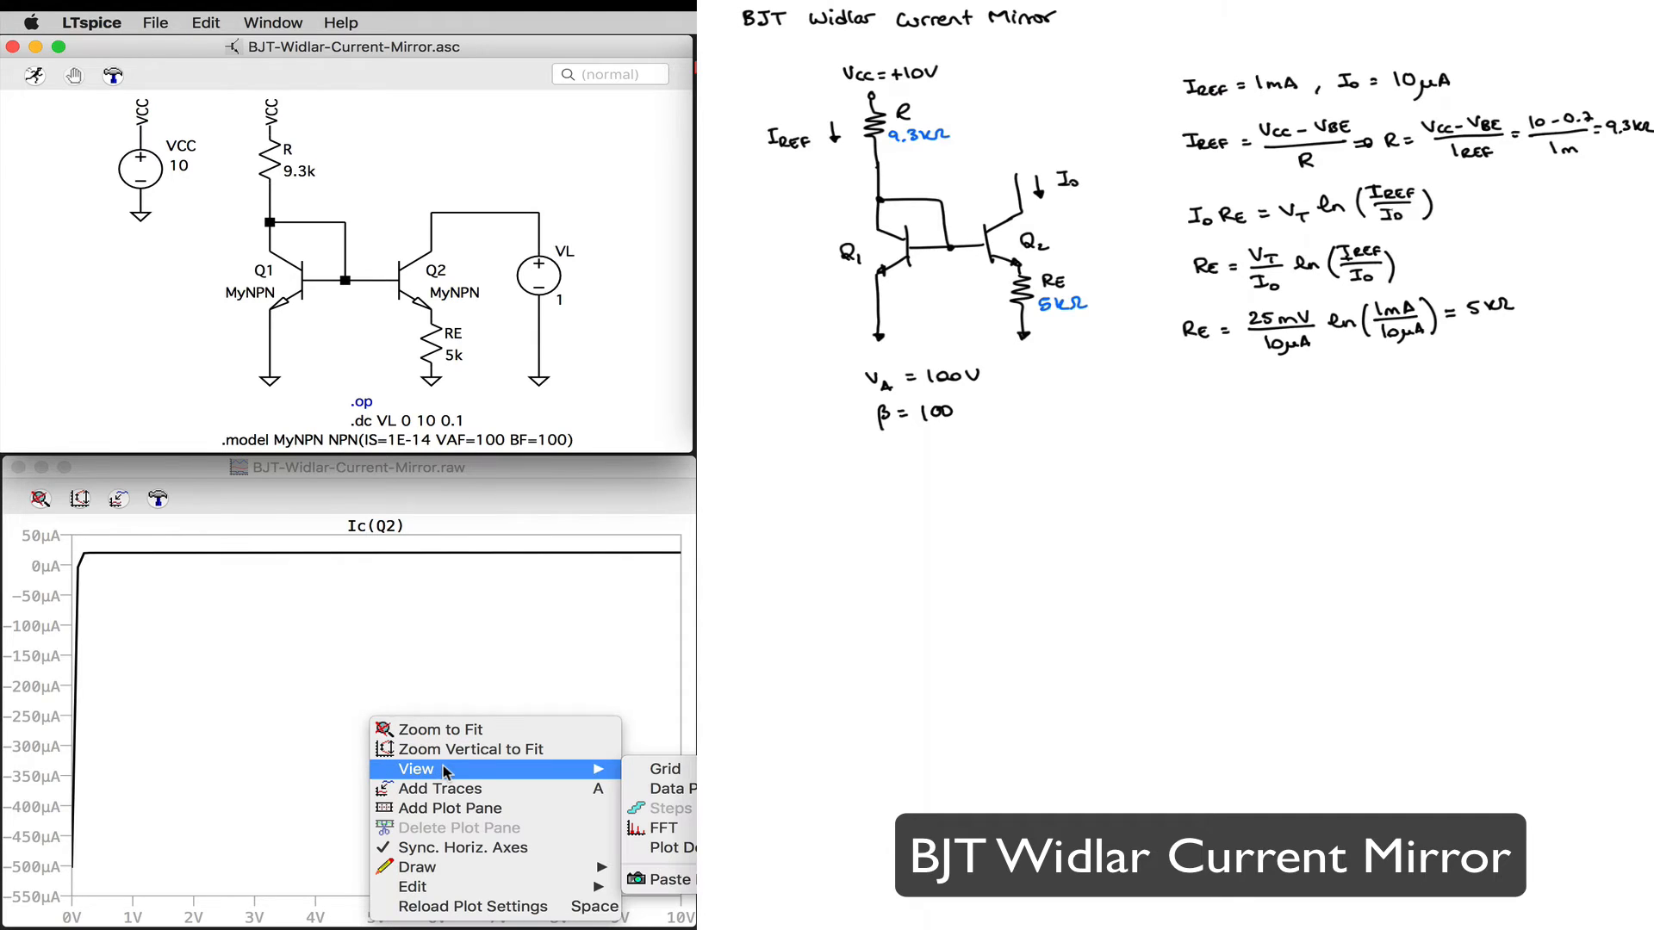
left_click(656, 775)
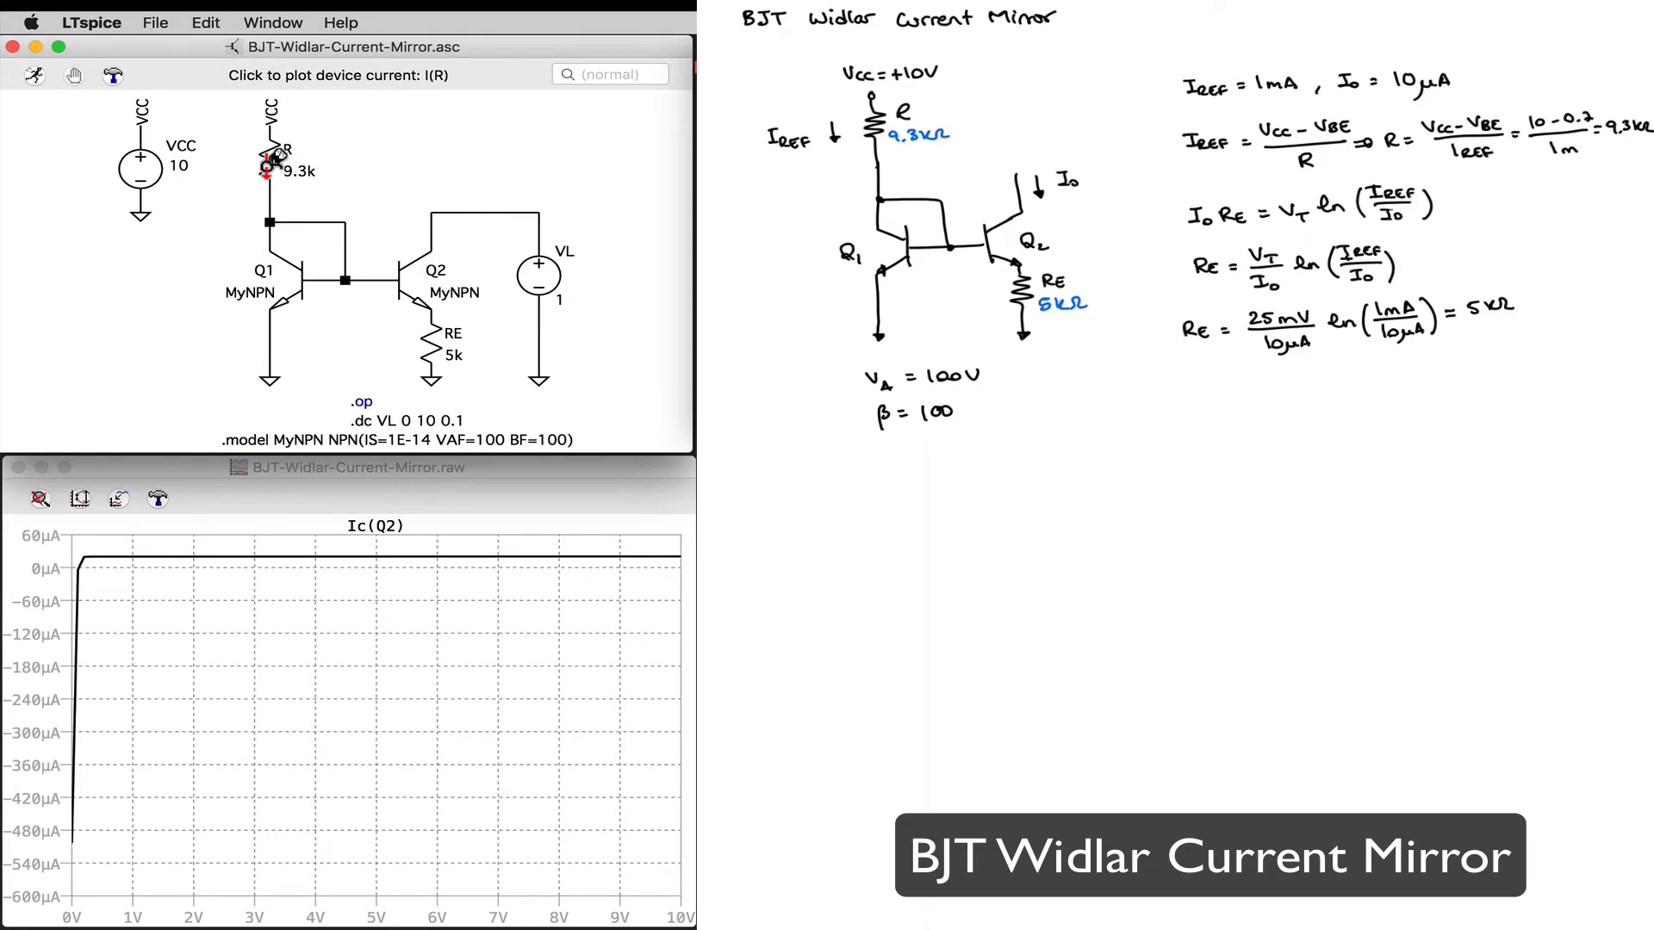
Step: Add the current through R to the plot to compare it with Ic(Q2)
right_click(273, 162)
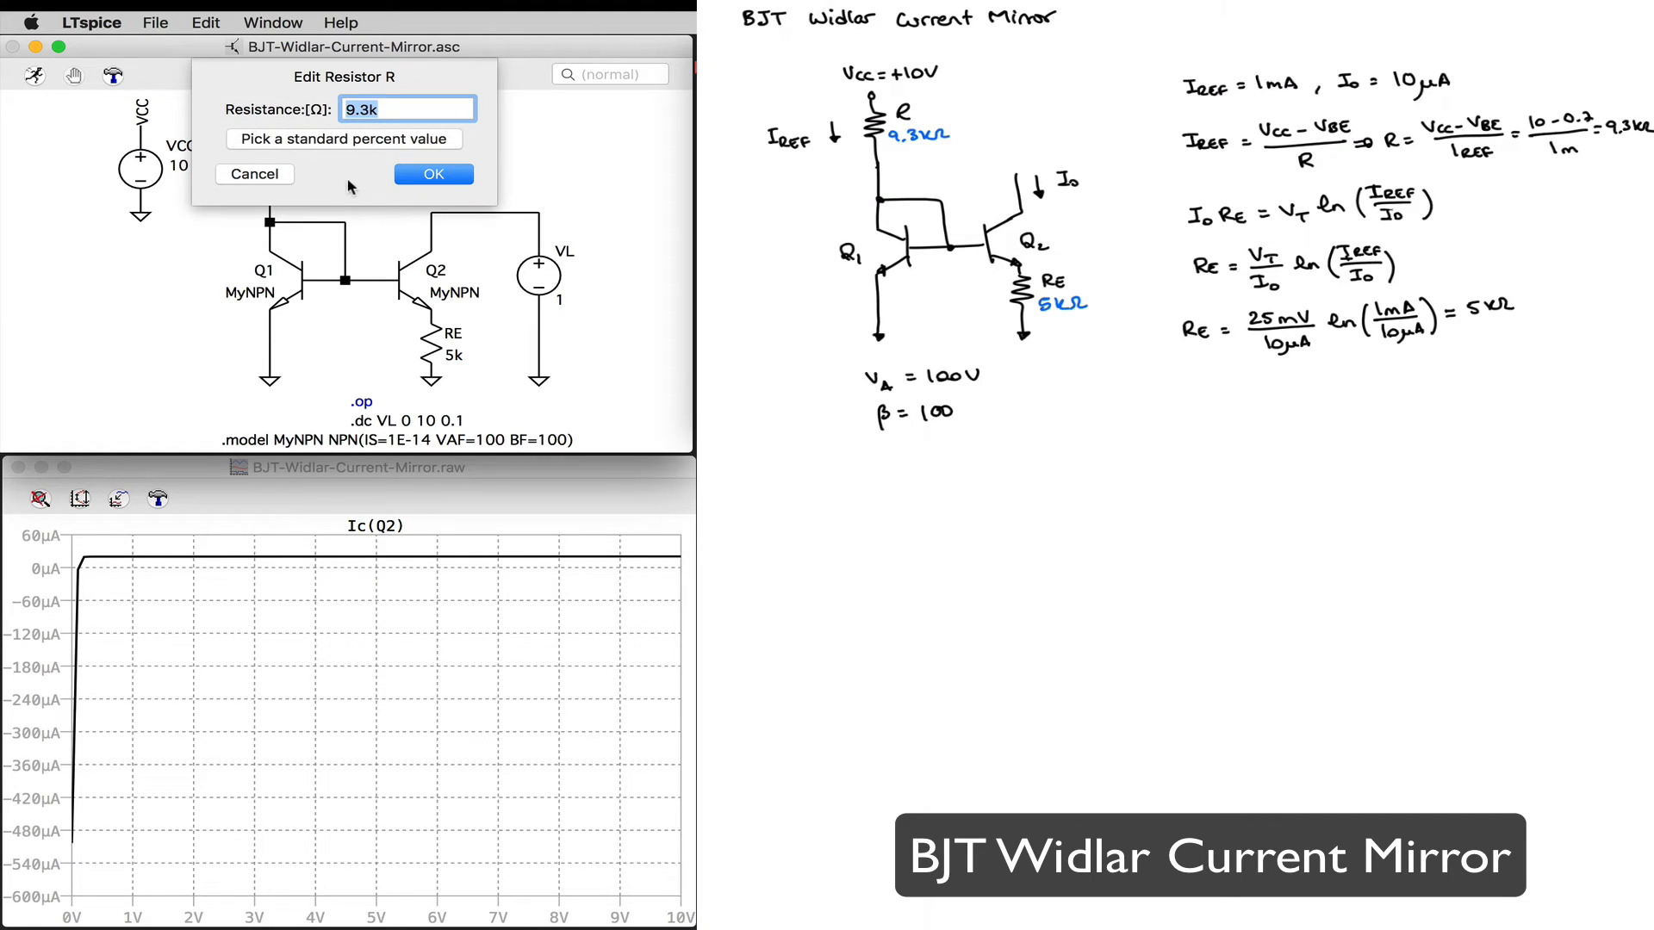
left_click(273, 174)
left_click(274, 158)
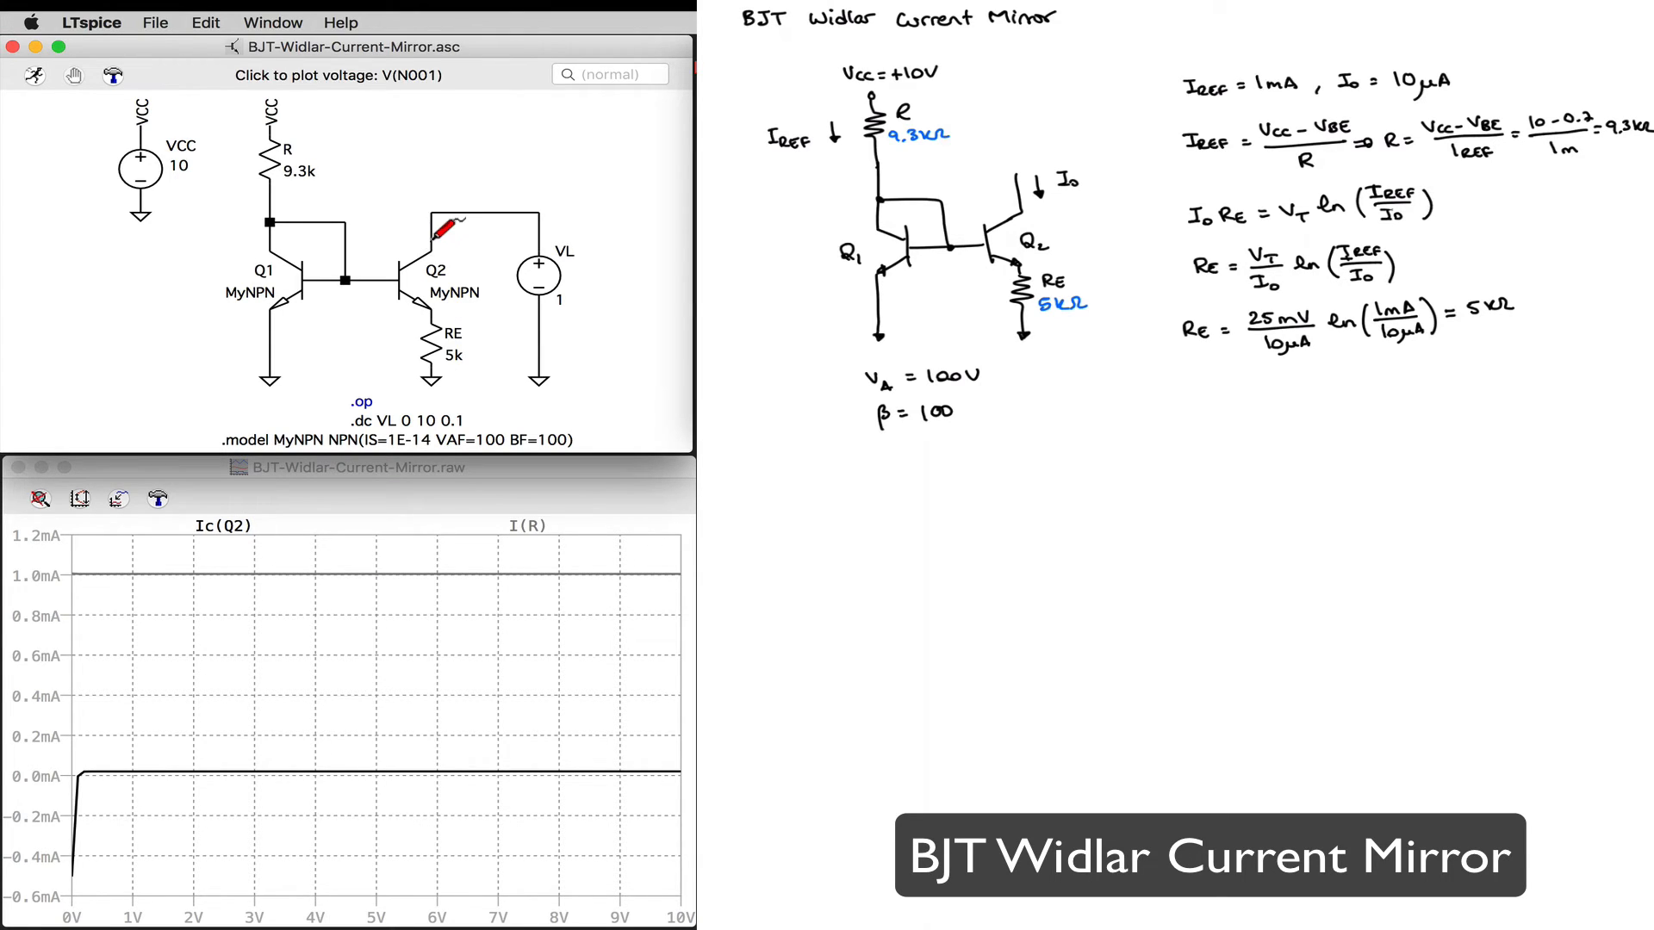
Step: Plot Ic(Q2) alone and set the vertical axis bottom limit to -50µA with a tick of 10µA
left_click(430, 250)
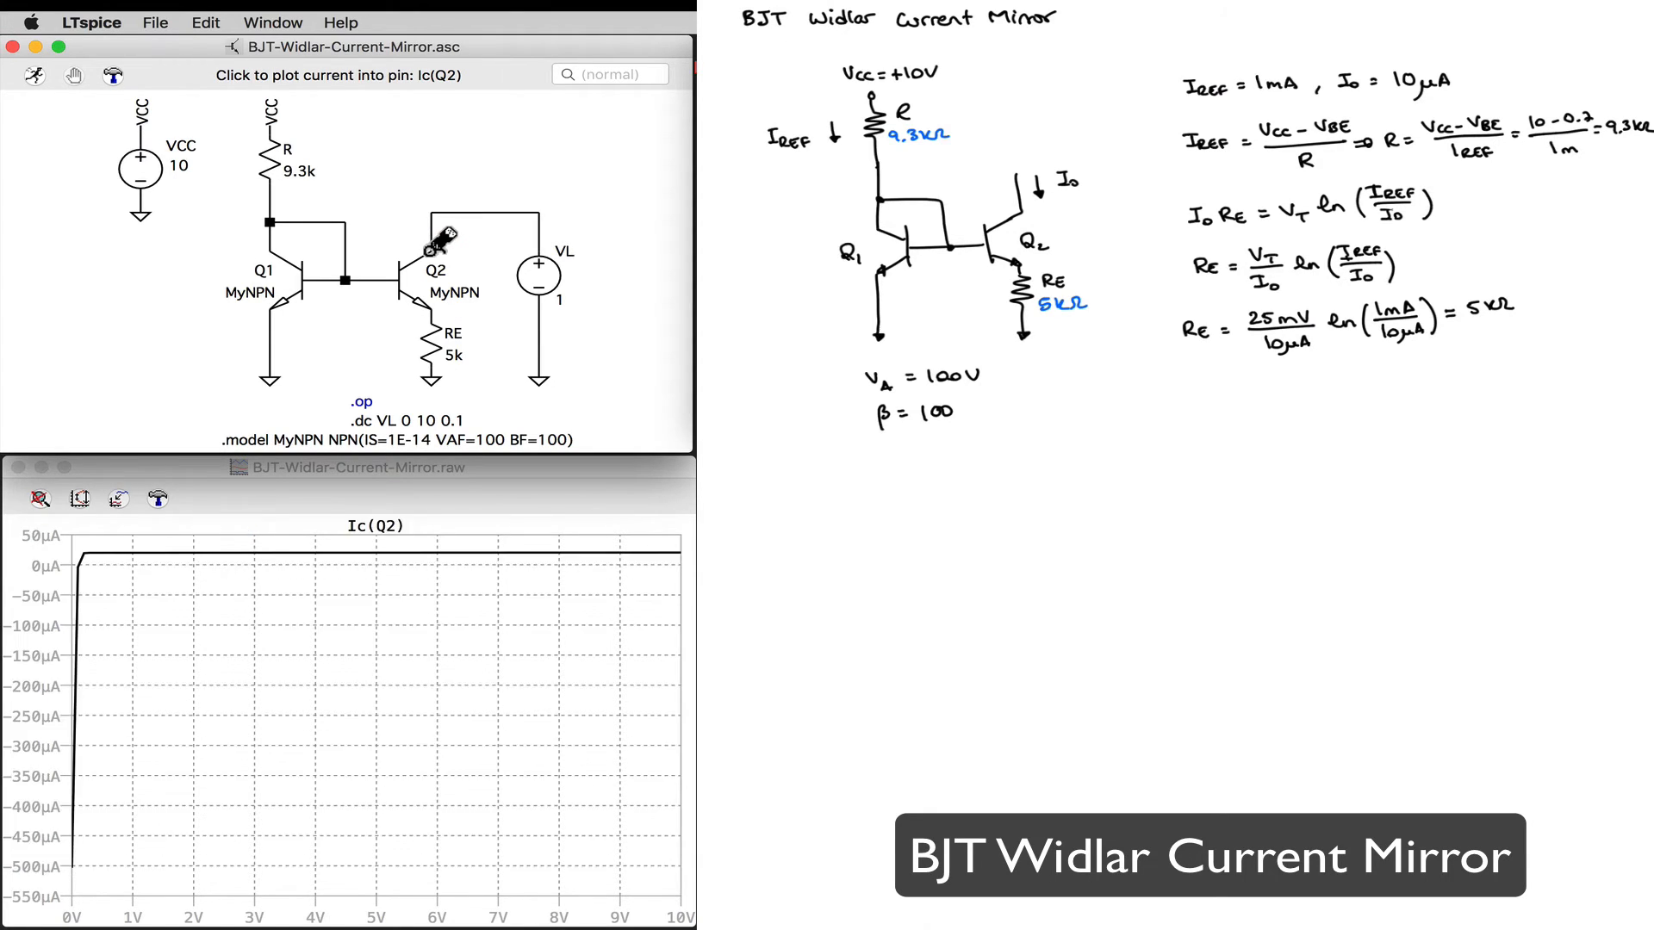
right_click(436, 626)
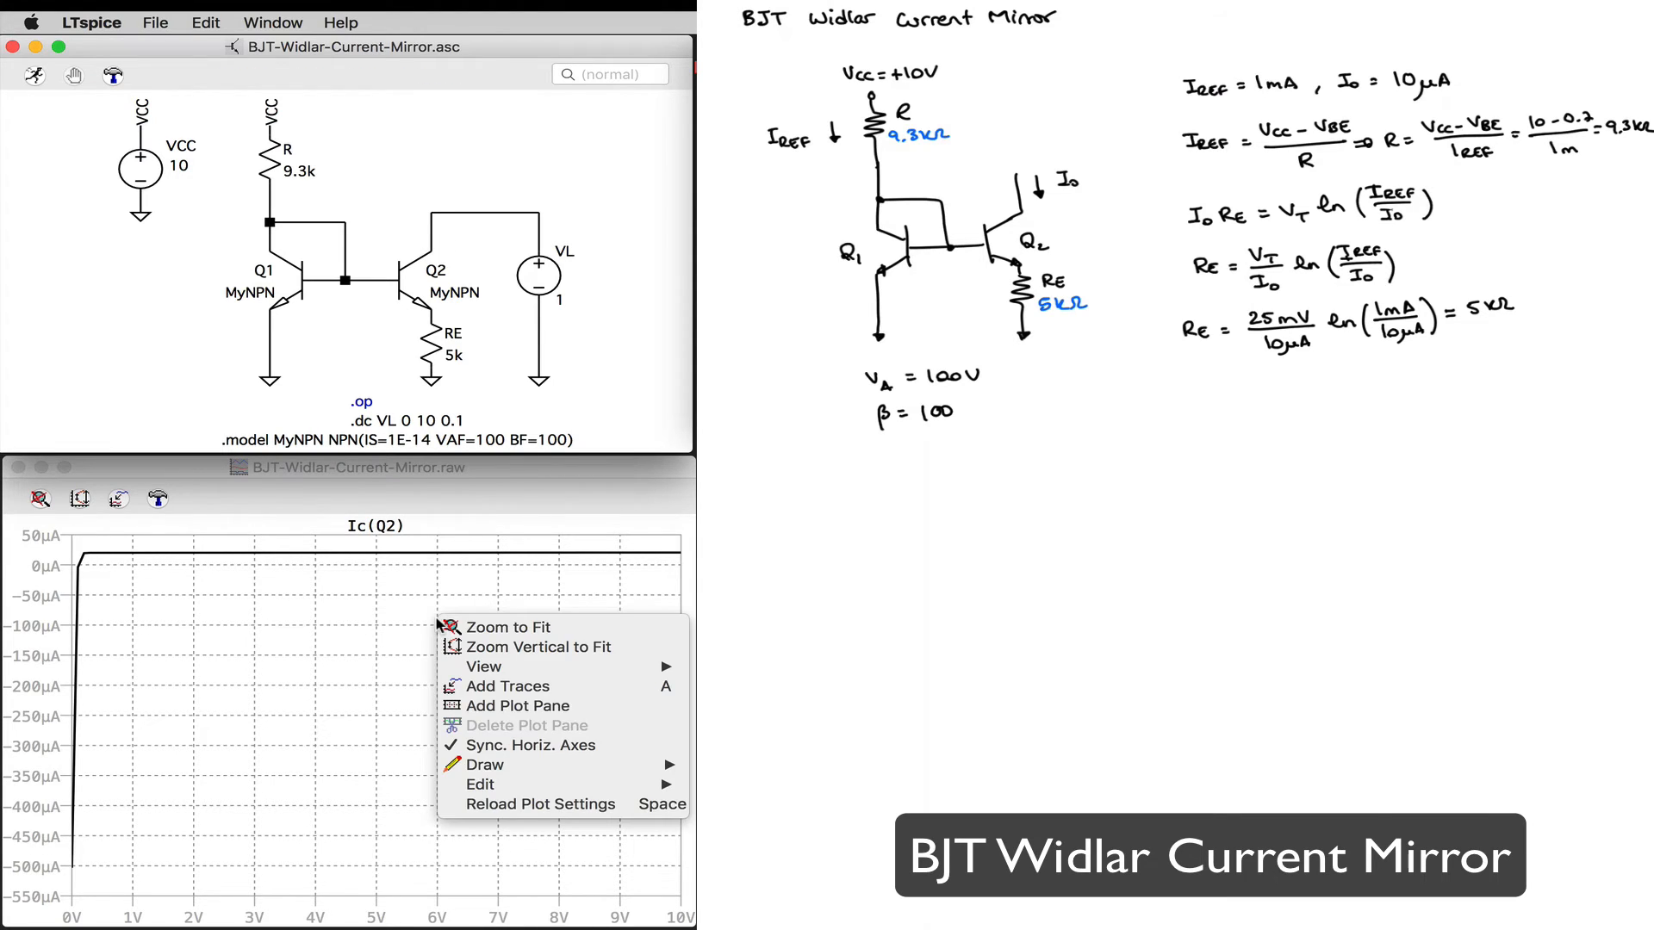
left_click(51, 767)
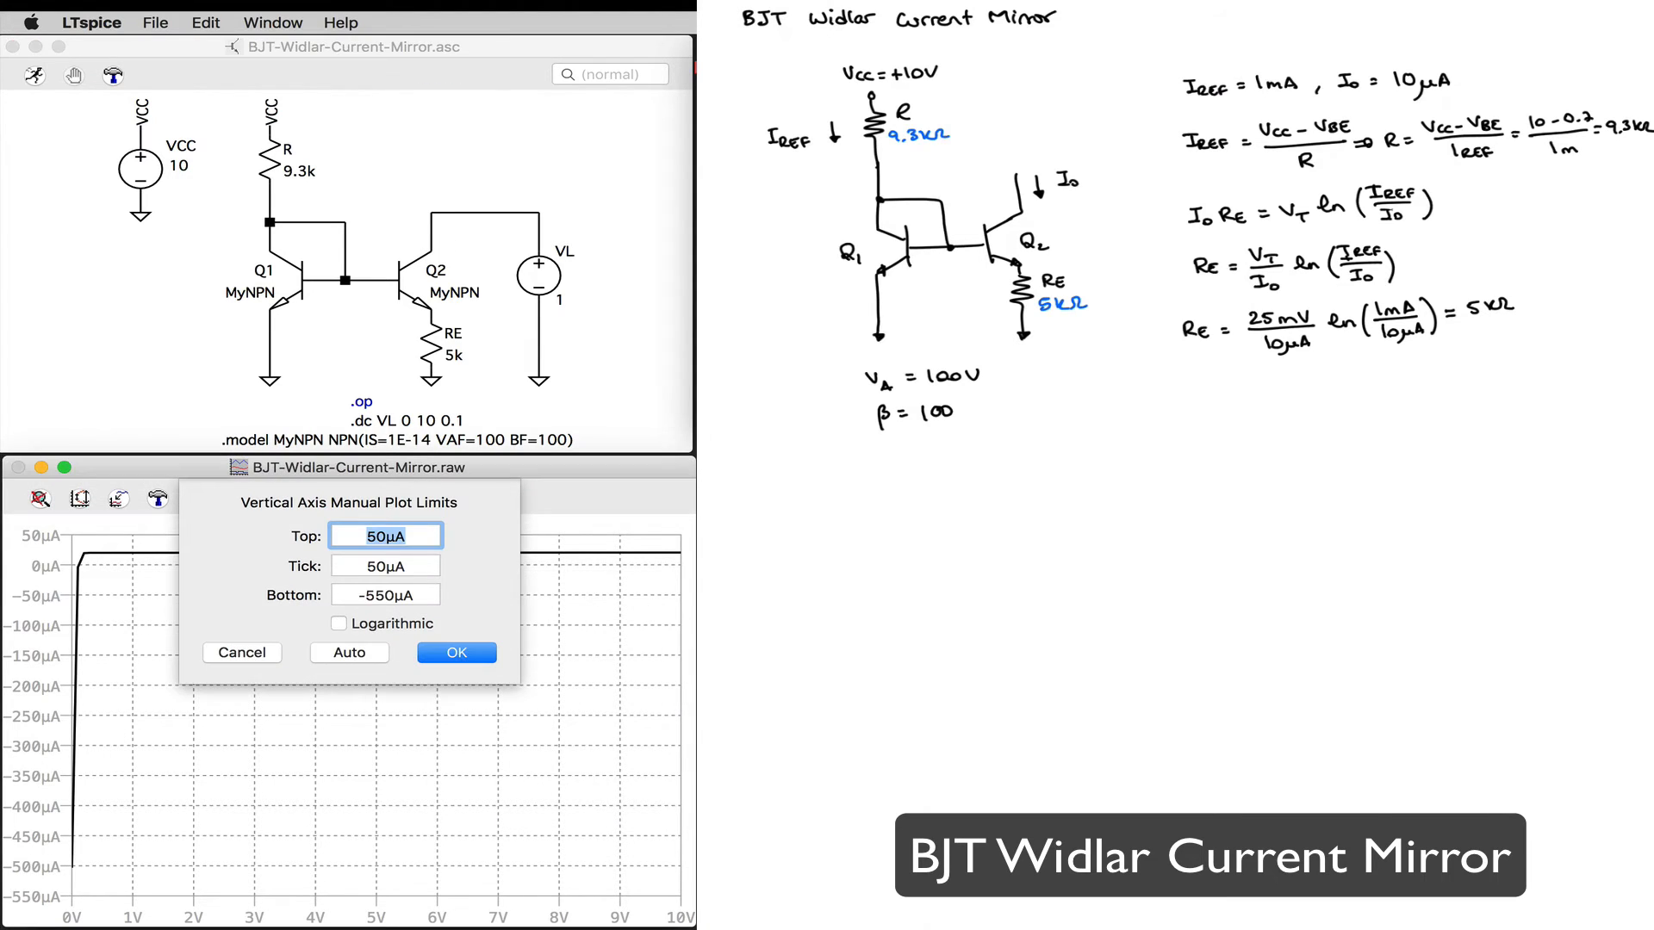
left_click(377, 596)
key("BackSpace")
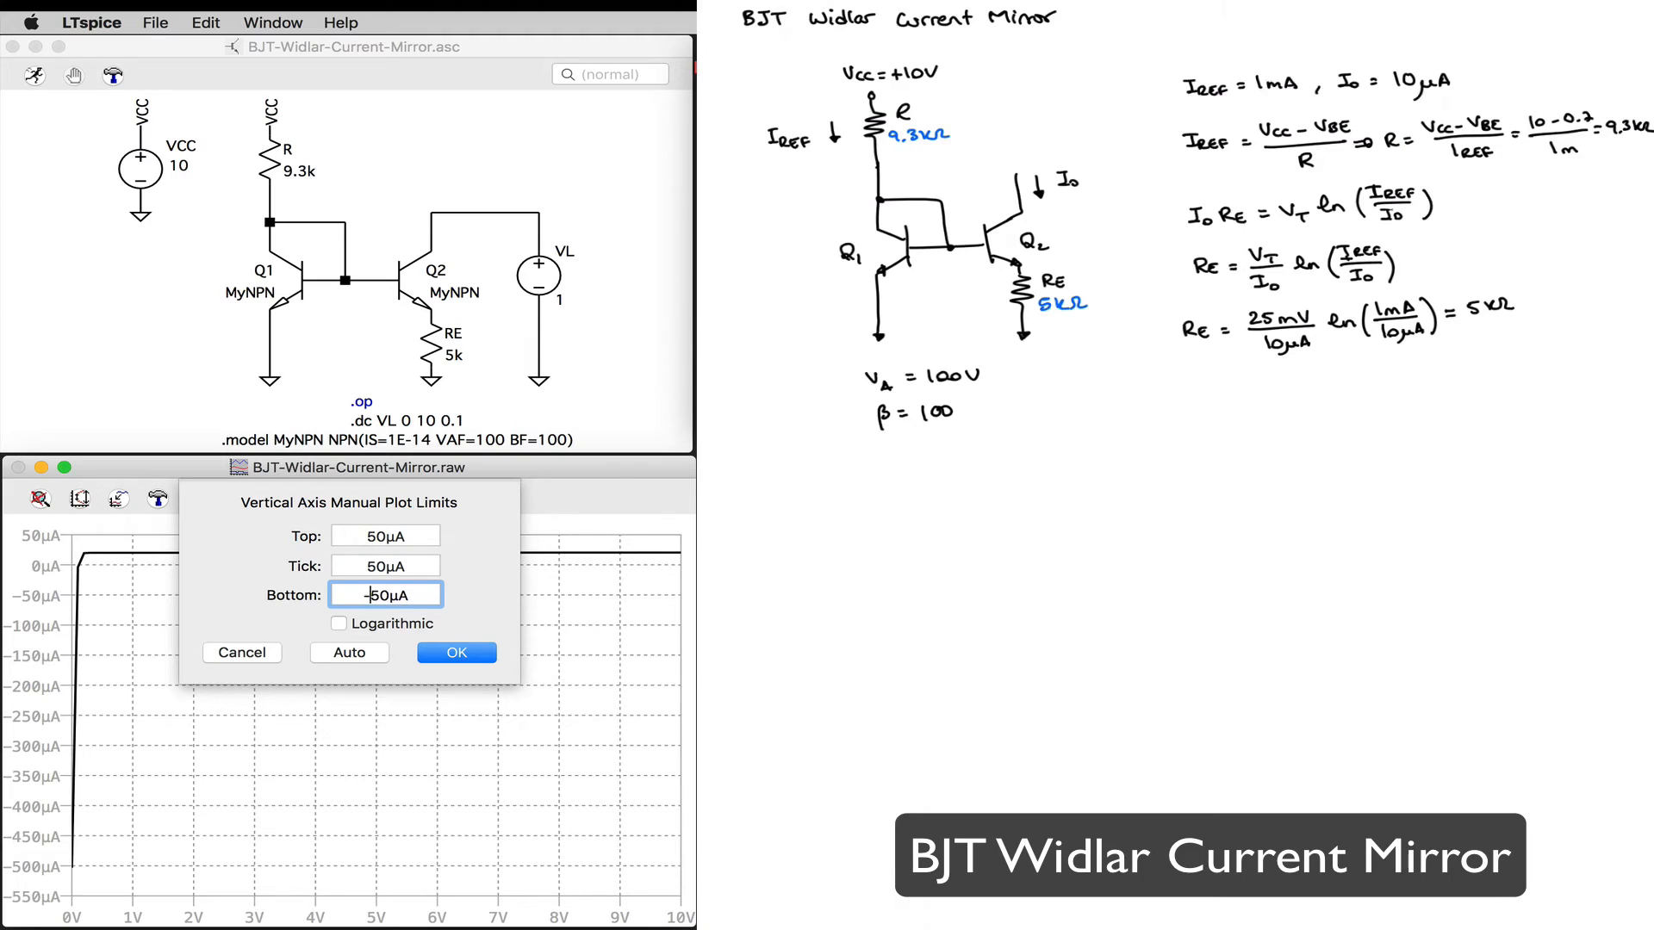
left_click(374, 565)
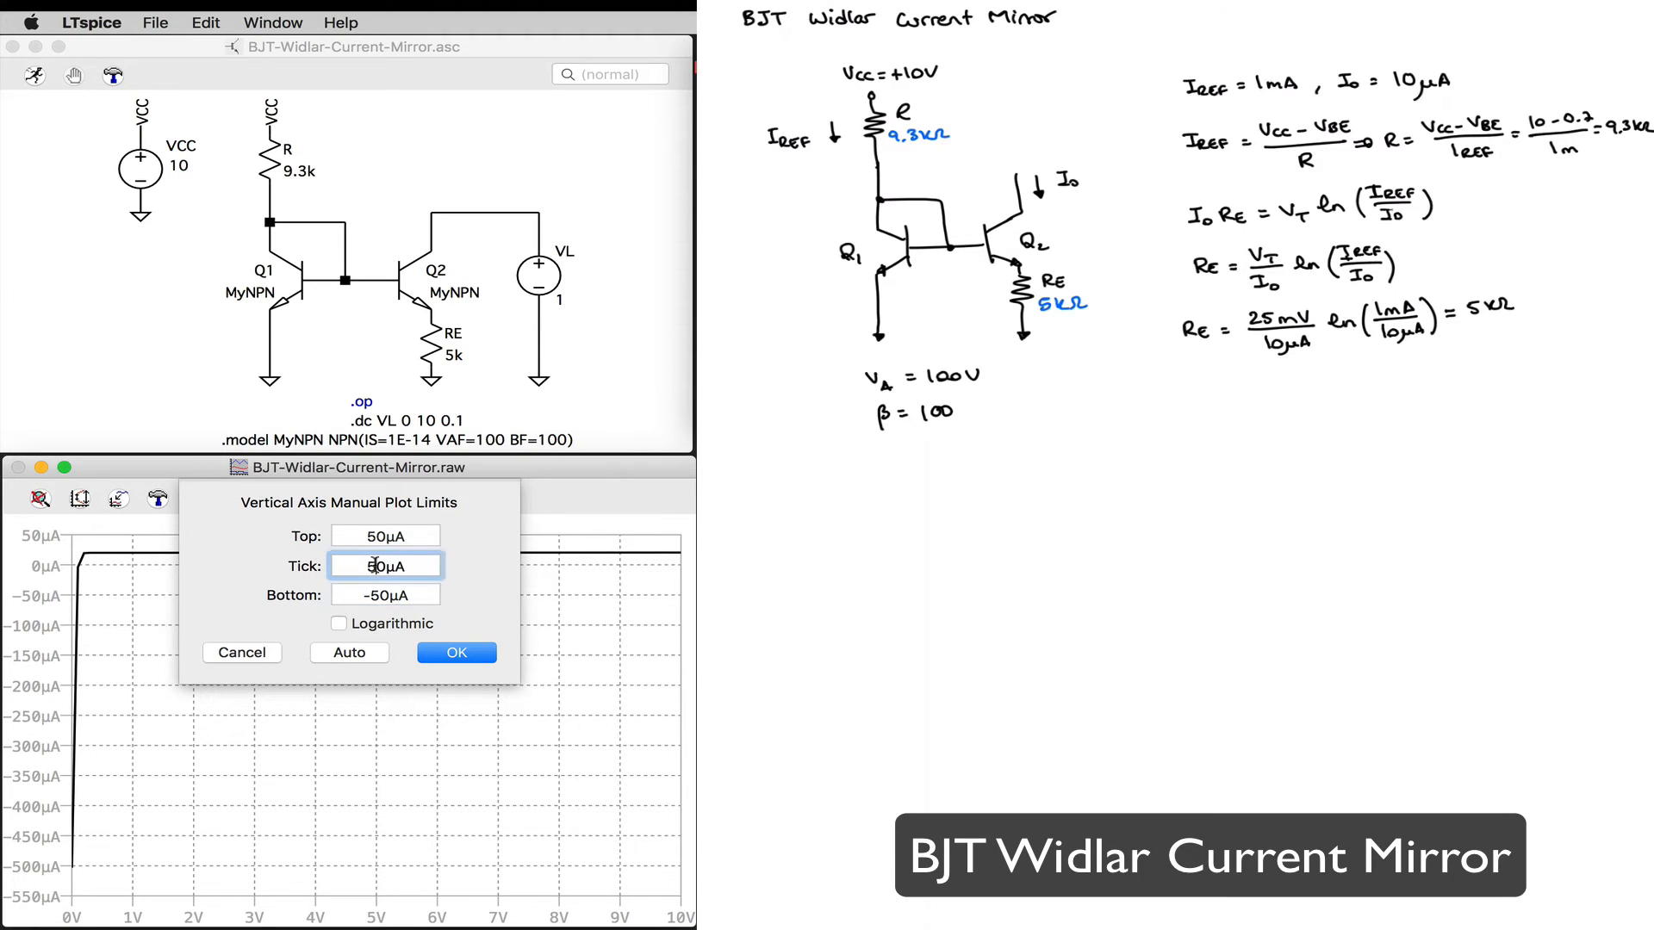
key("BackSpace")
type("1")
left_click(441, 659)
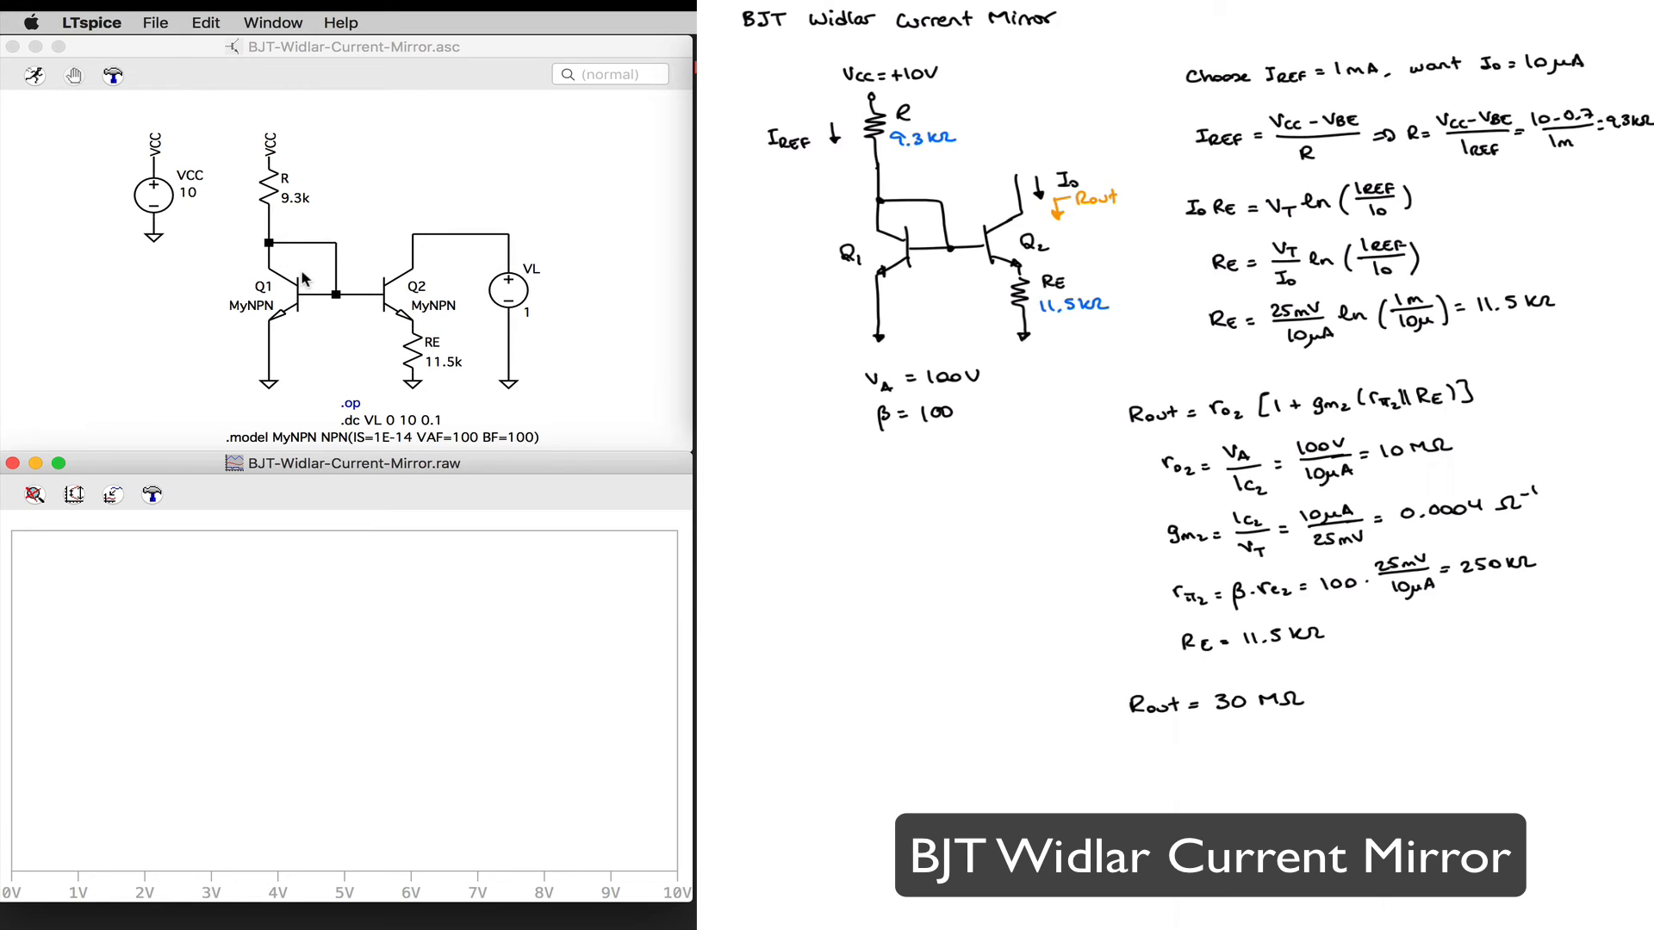
Step: Run the Widlar mirror simulation and plot the current through R together with Q2's collector current Ic(Q2)
left_click(34, 77)
left_click(276, 196)
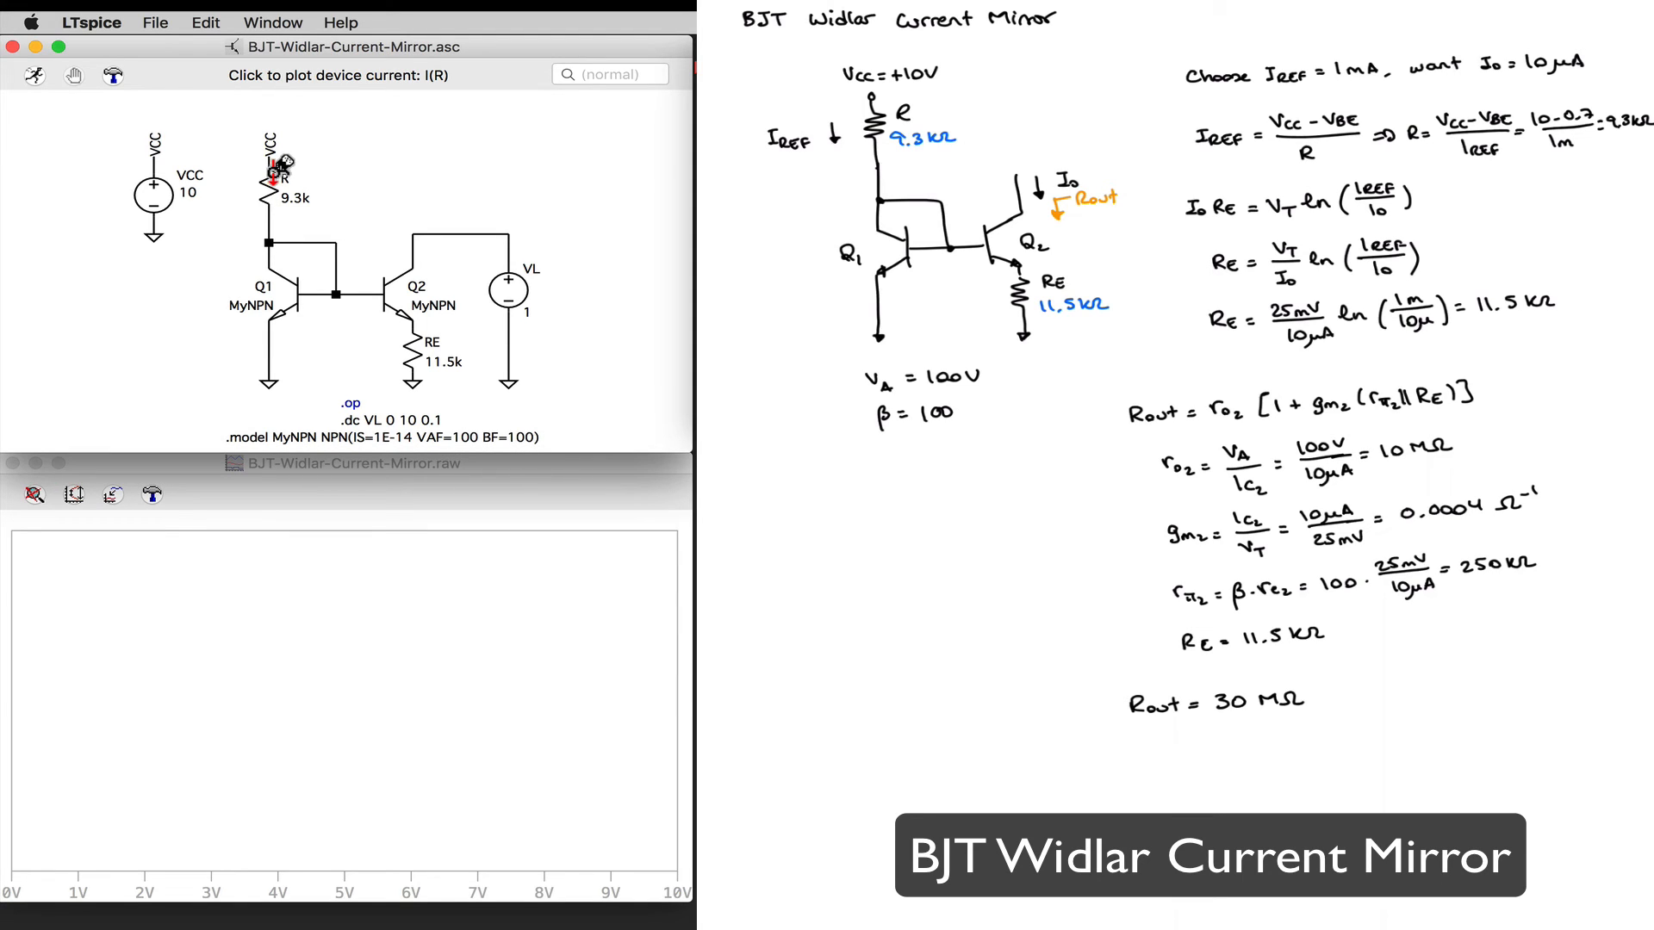
left_click(276, 173)
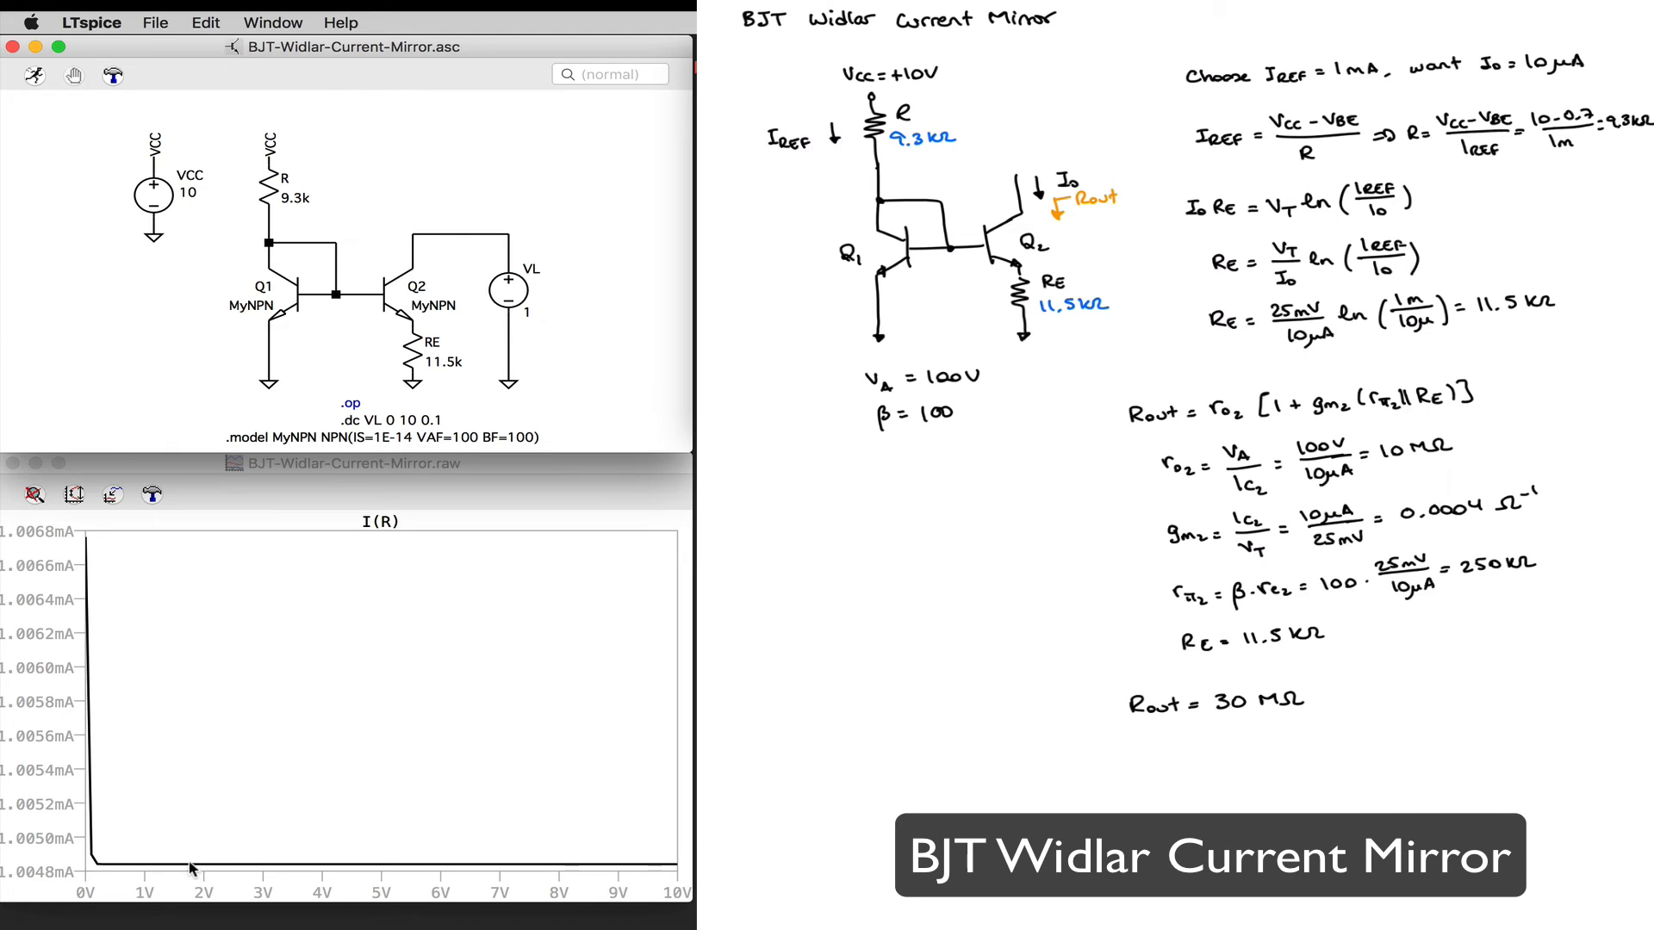
left_click(416, 263)
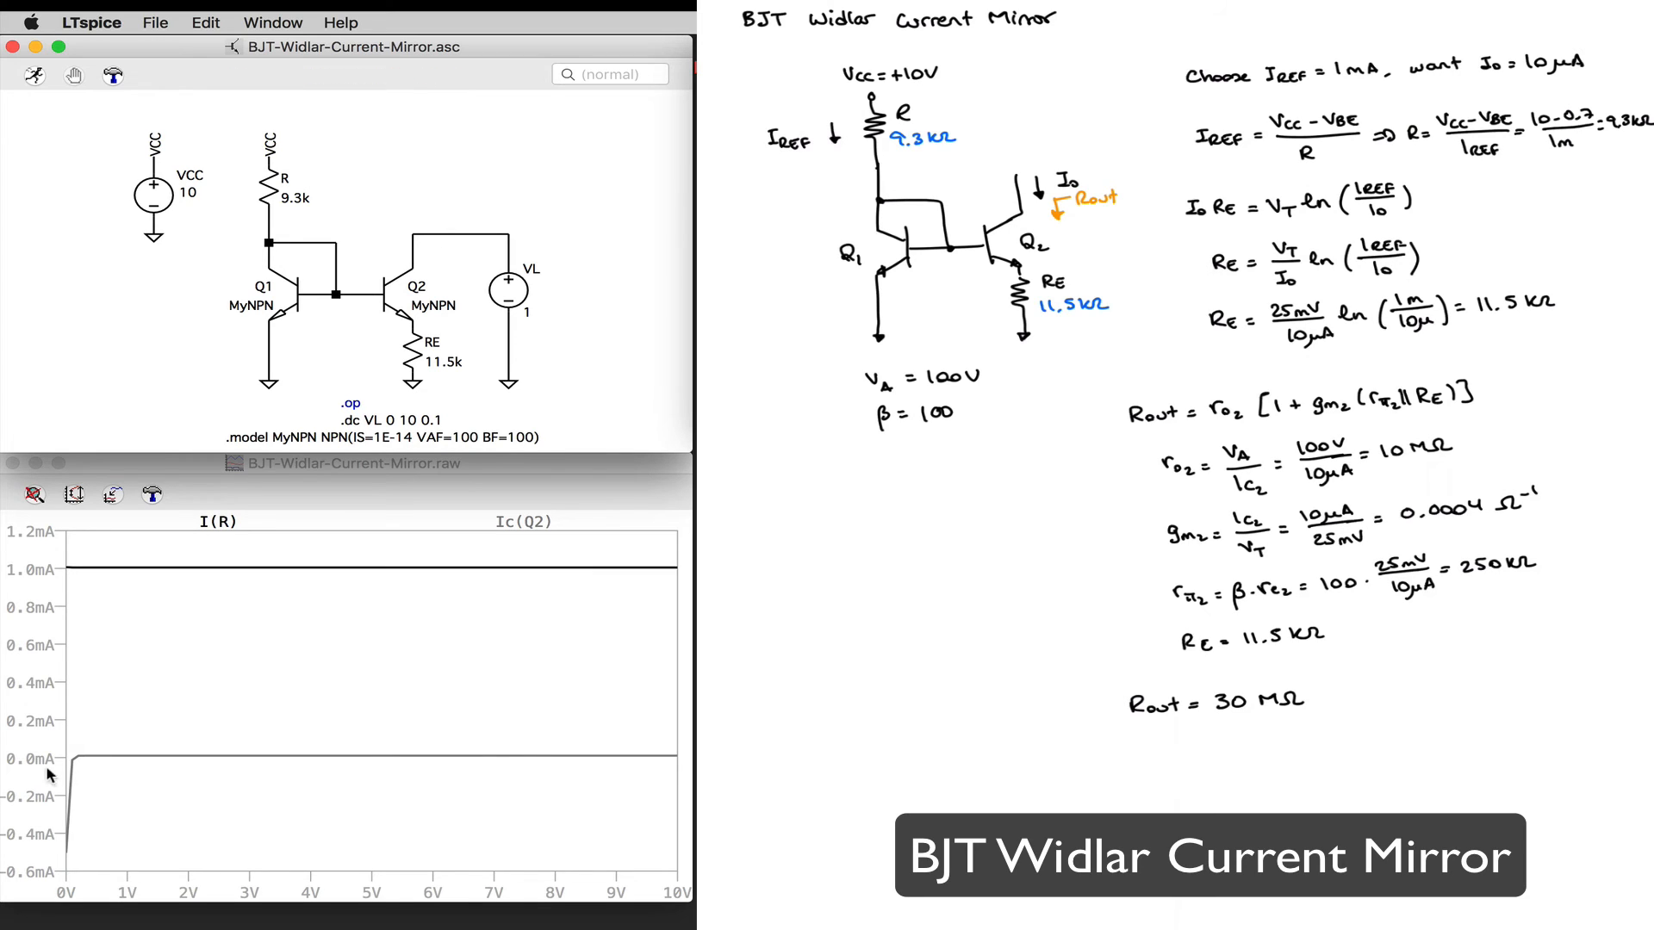
Step: Show only Ic(Q2) and set the vertical axis to a 10µA tick and a bottom limit of -50µA
left_click(415, 265)
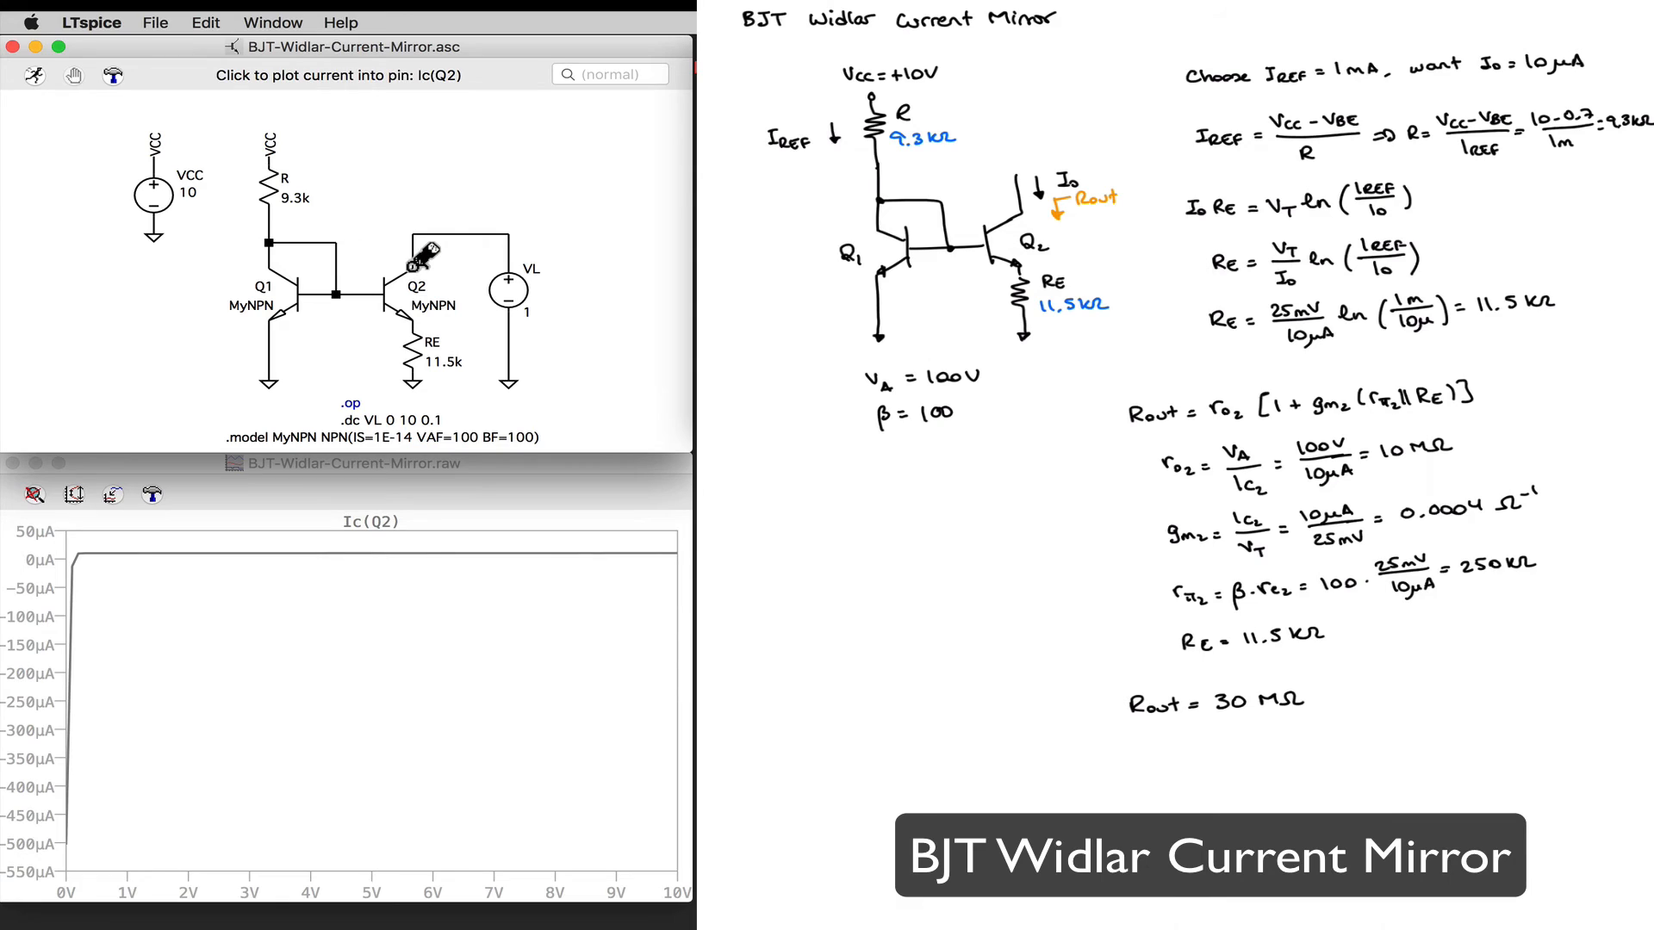
left_click(33, 640)
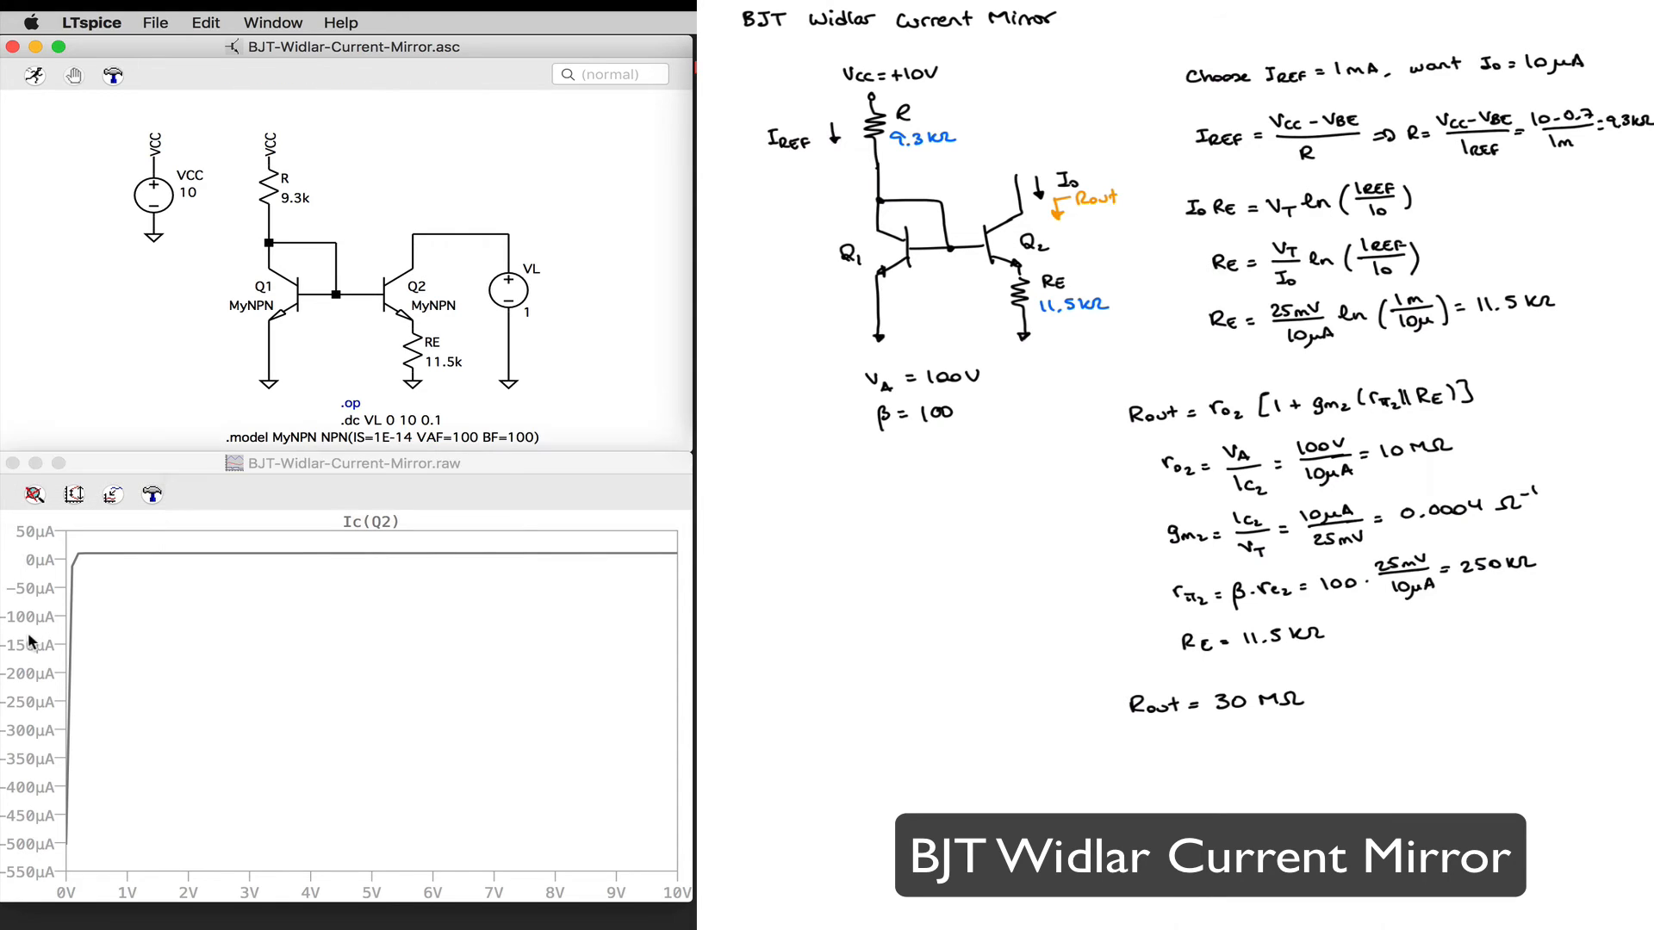
left_click(372, 591)
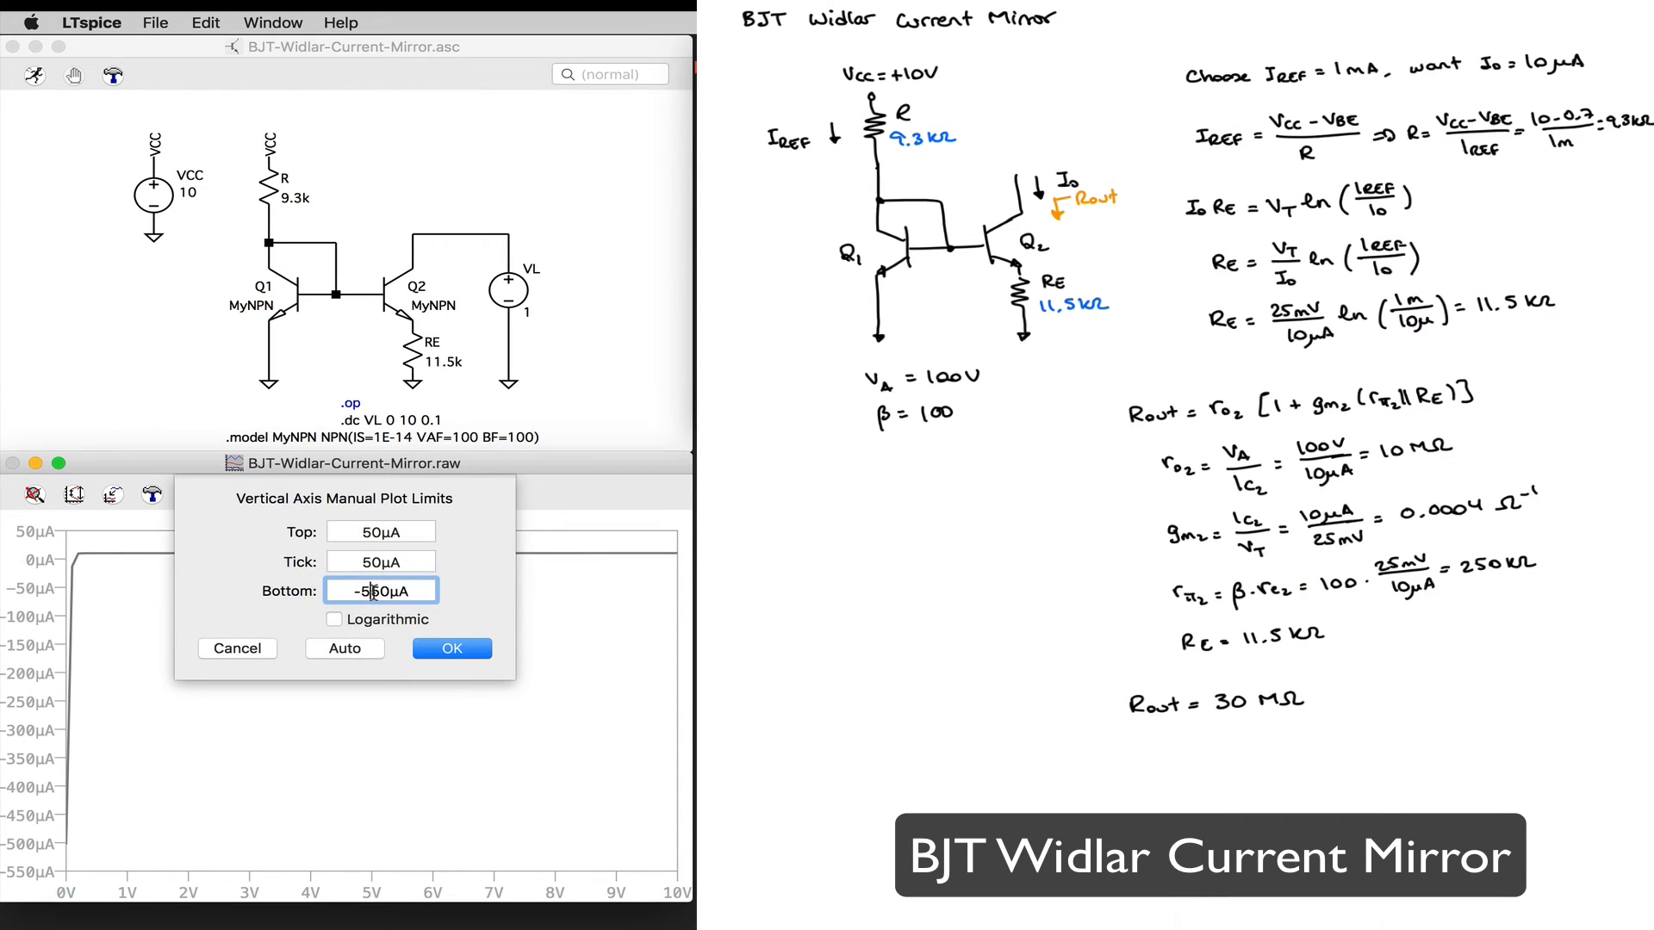
key("BackSpace")
left_click(371, 561)
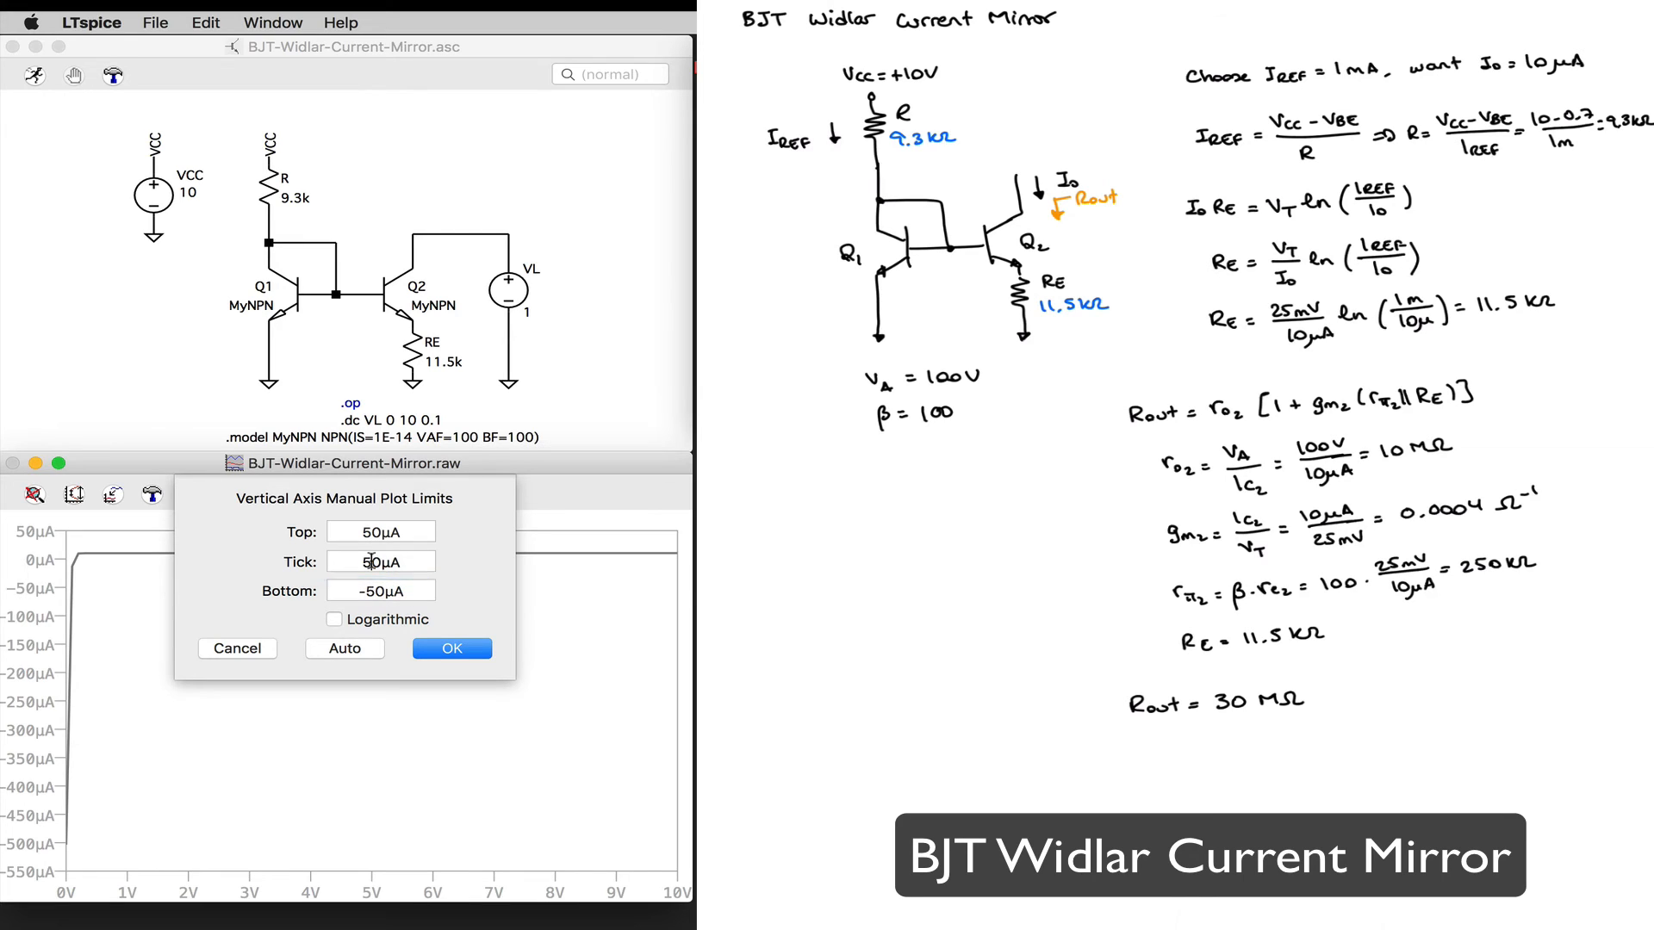
key("BackSpace")
type("1")
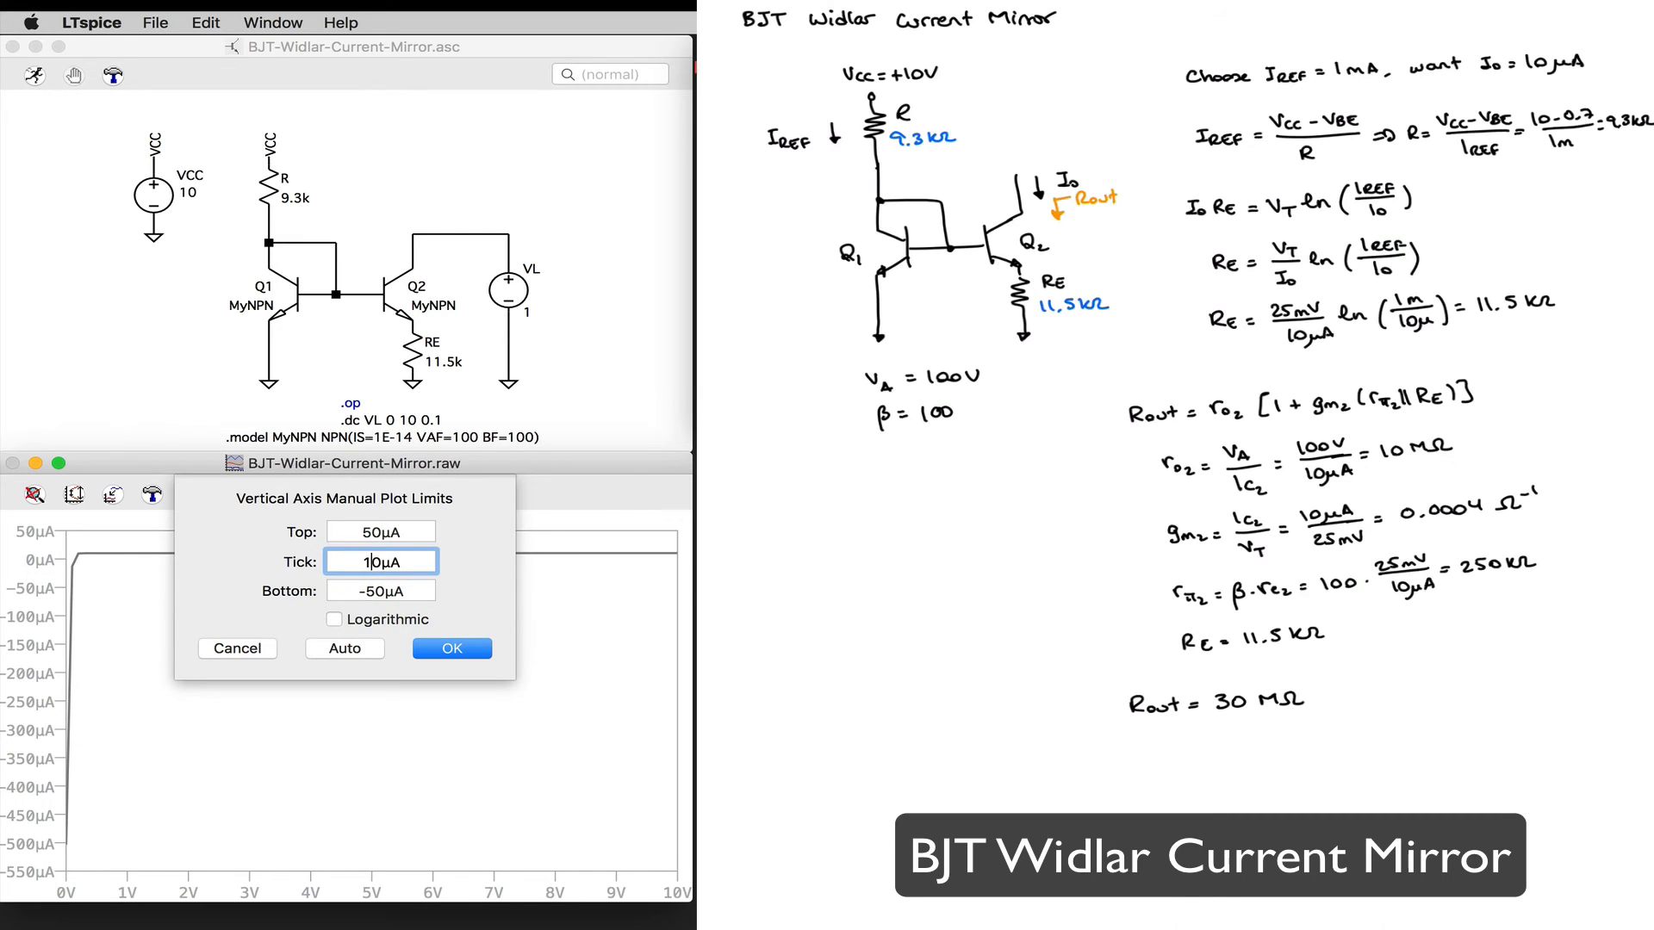
left_click(453, 646)
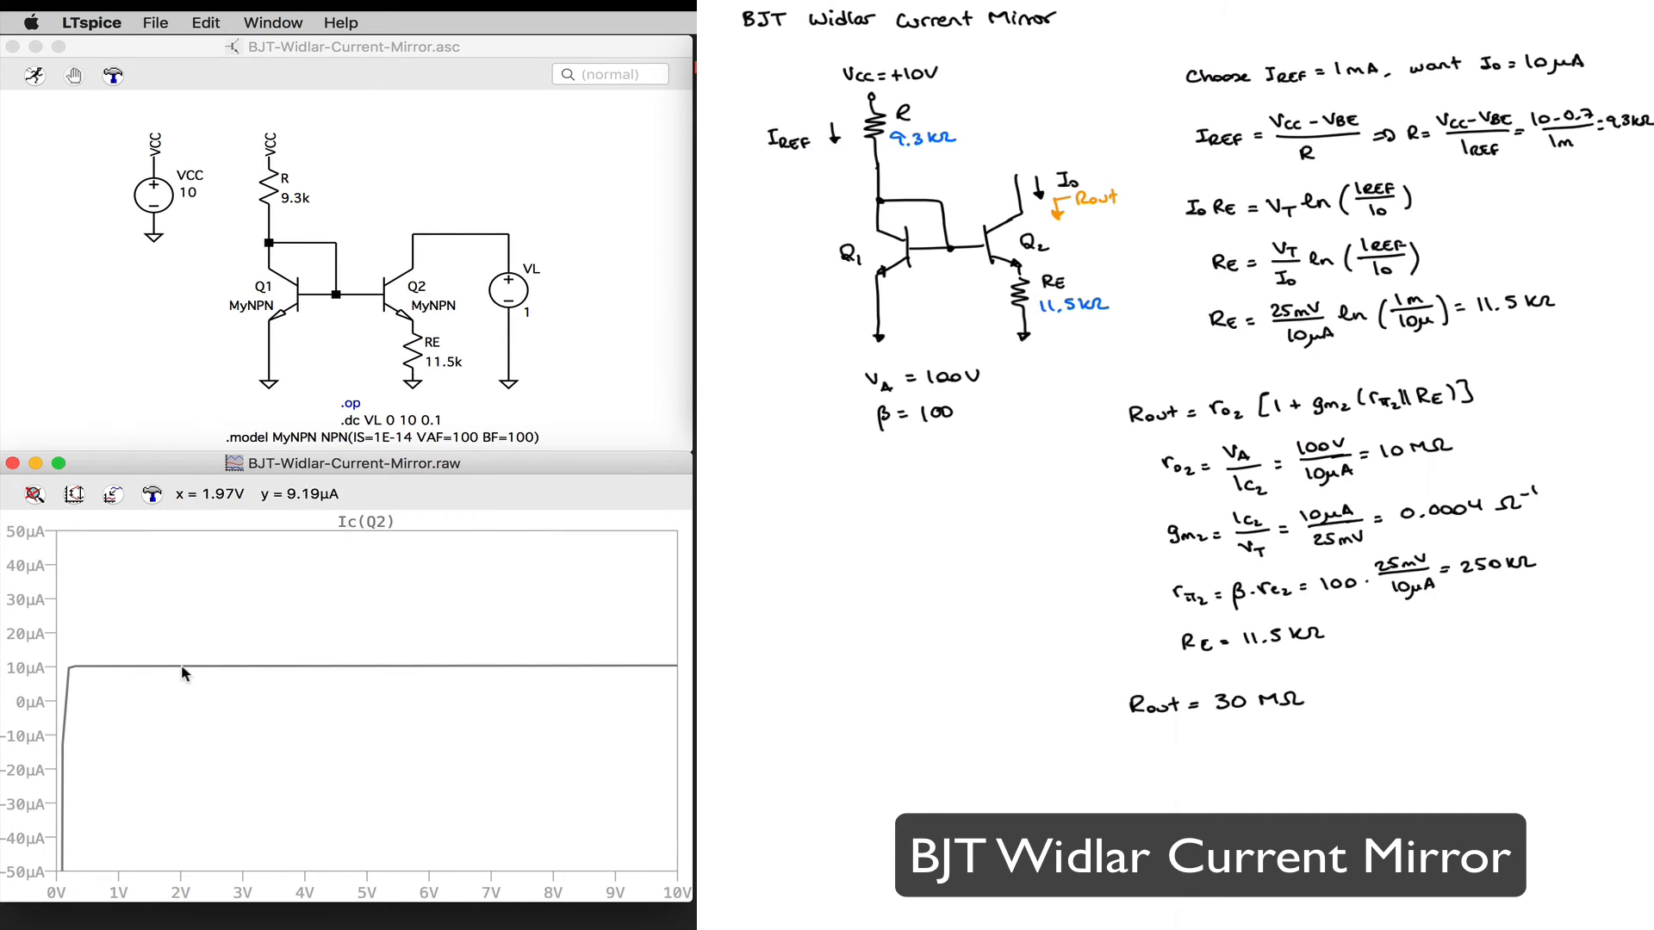
Step: Turn on the grid in the Widlar mirror plot
right_click(252, 748)
mouse_move(369, 780)
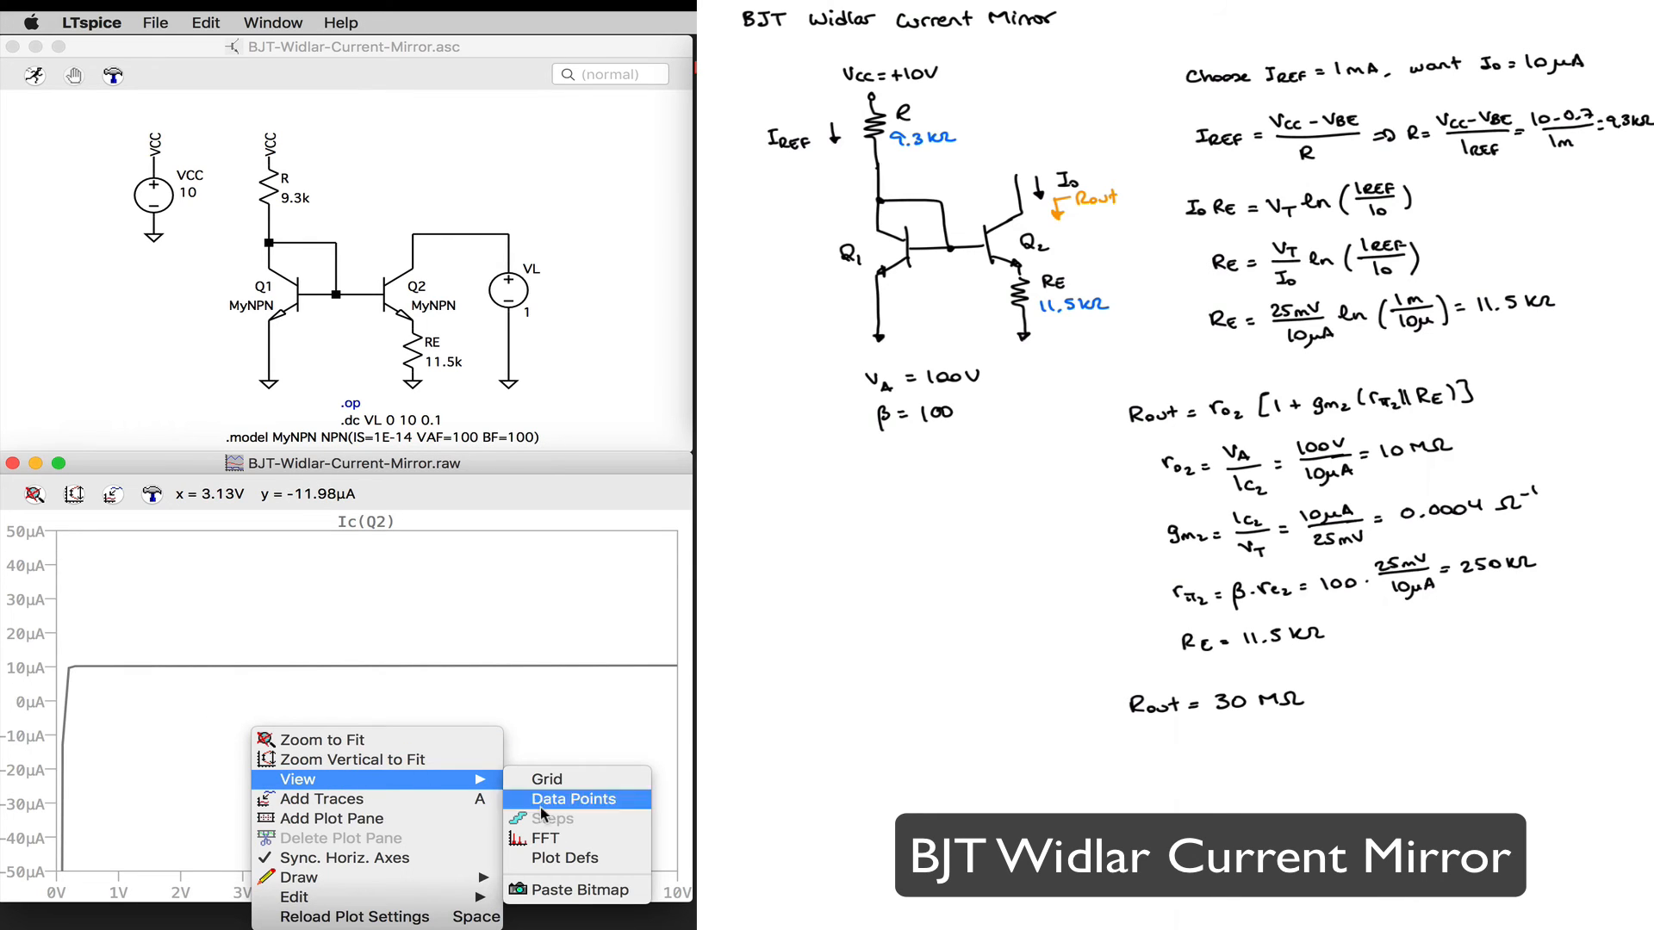
left_click(563, 782)
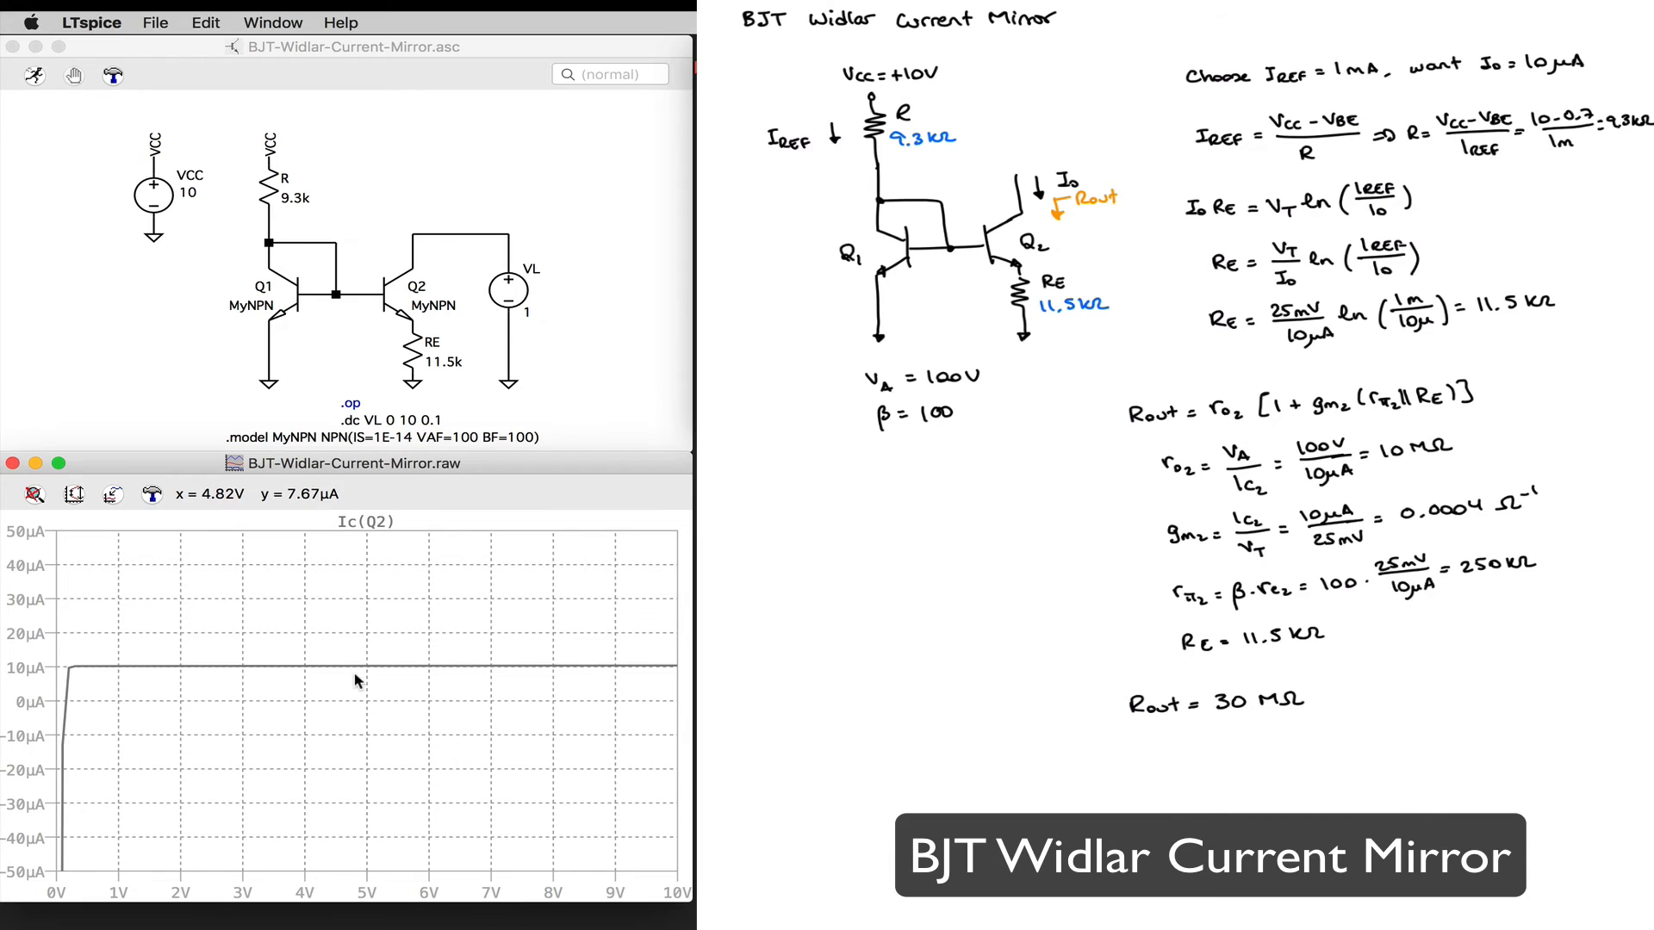
Step: Attach a measurement cursor to the Ic(Q2) trace and move its readout window clear of the plot
left_click(363, 521)
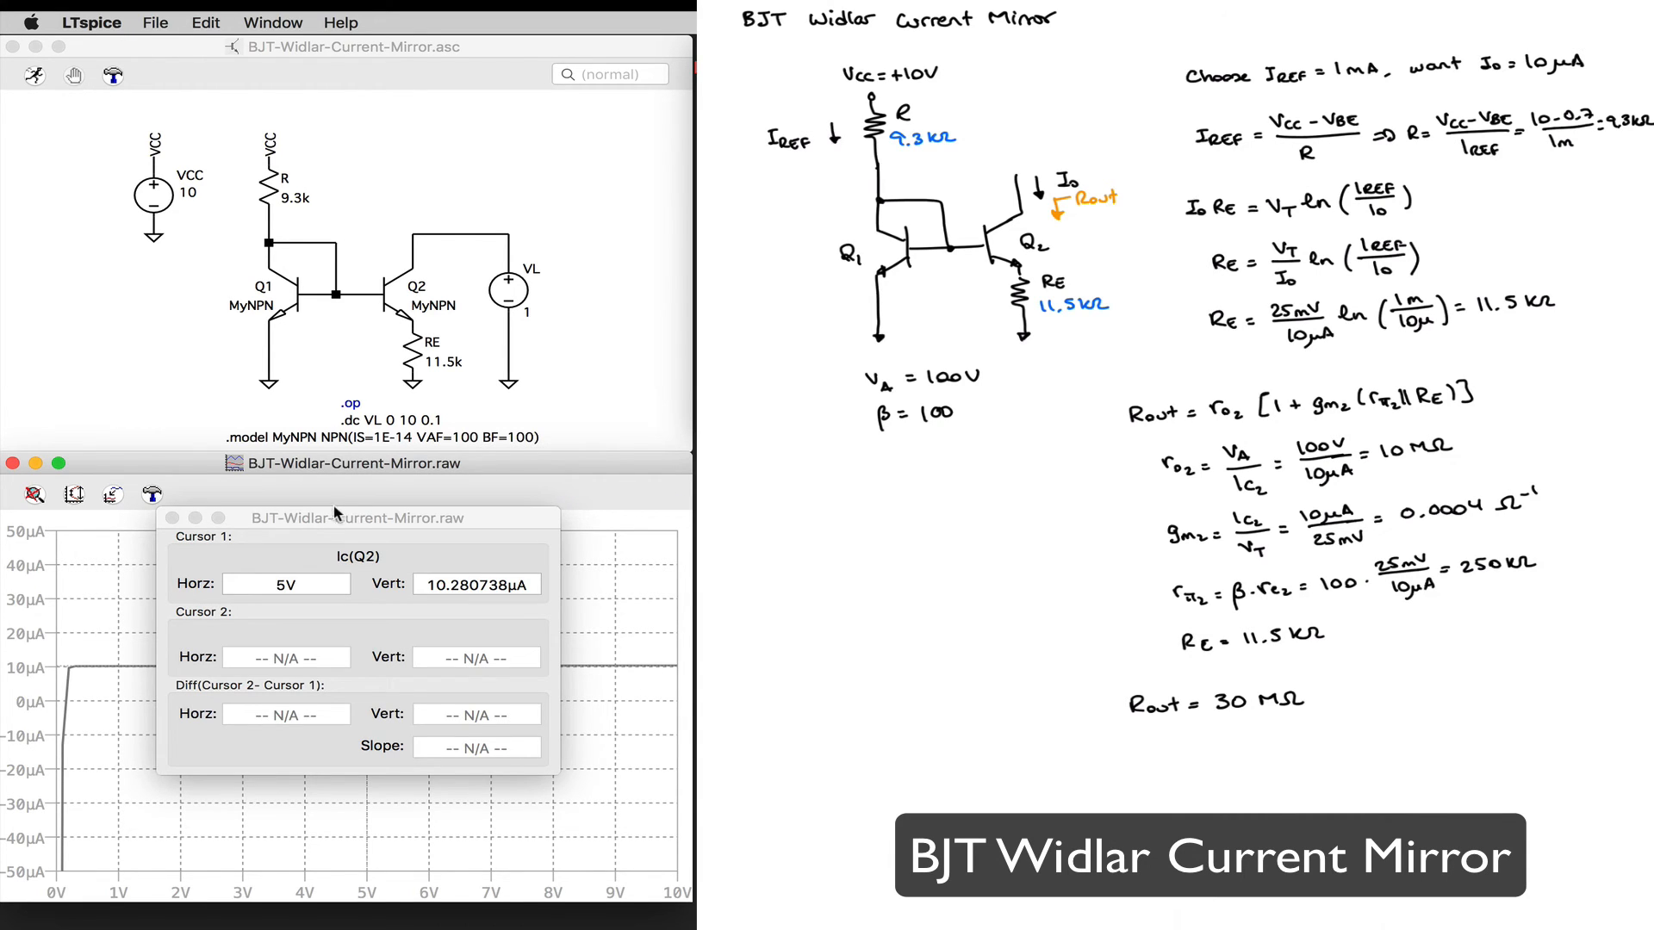
left_click_drag(296, 517, 835, 456)
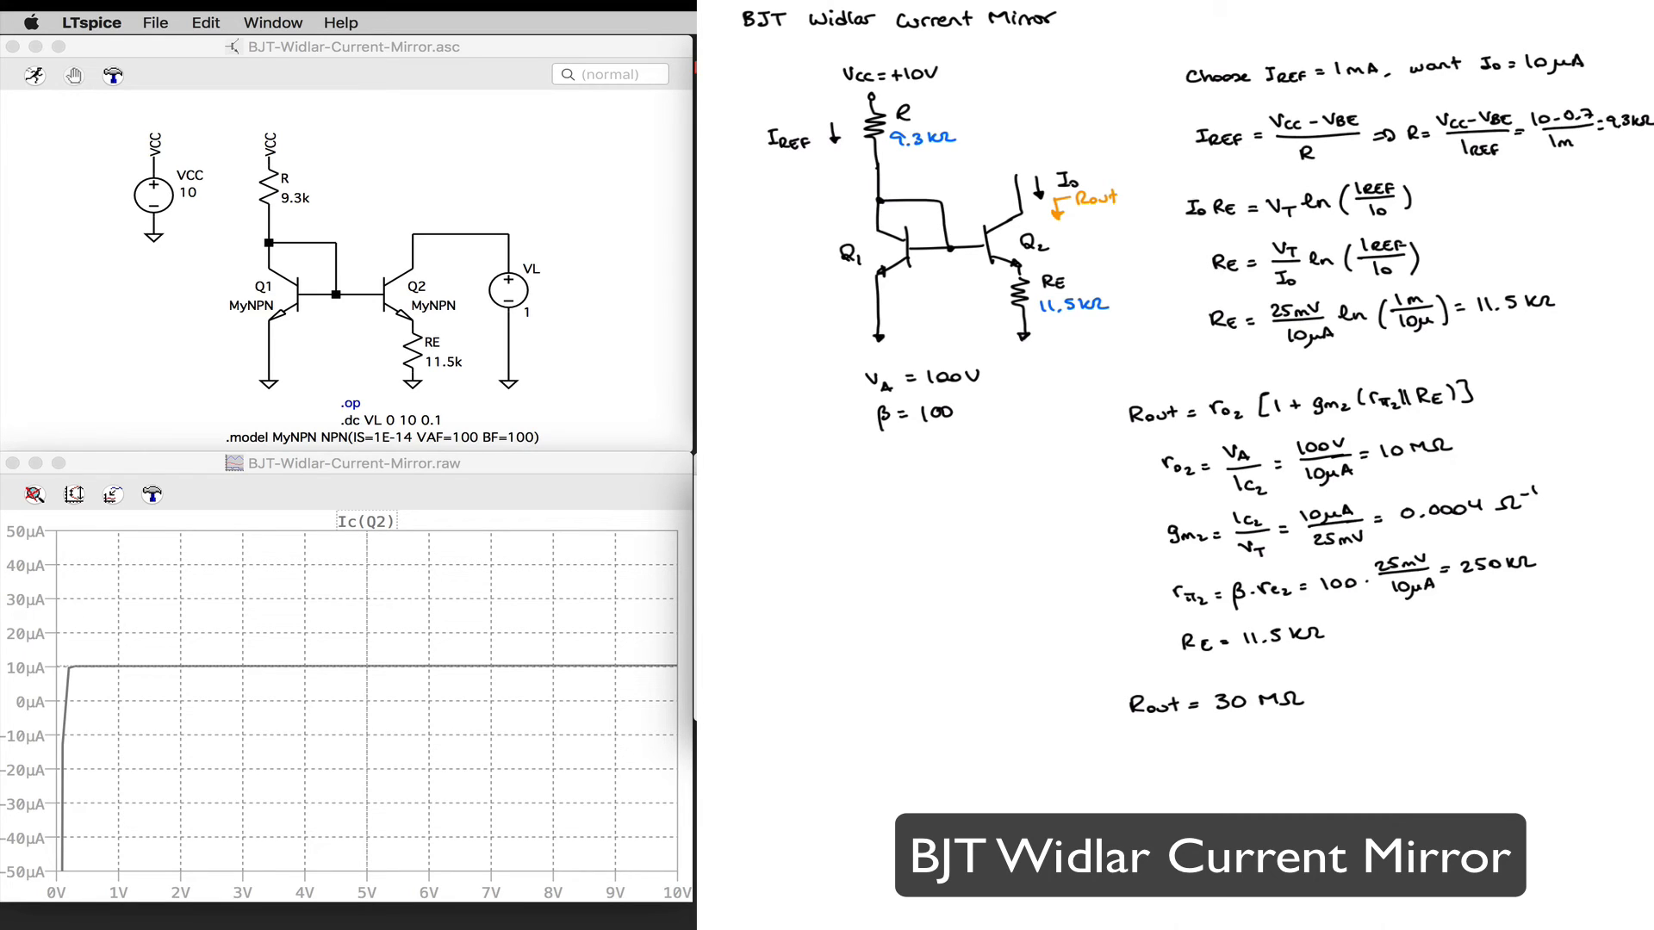
left_click(364, 671)
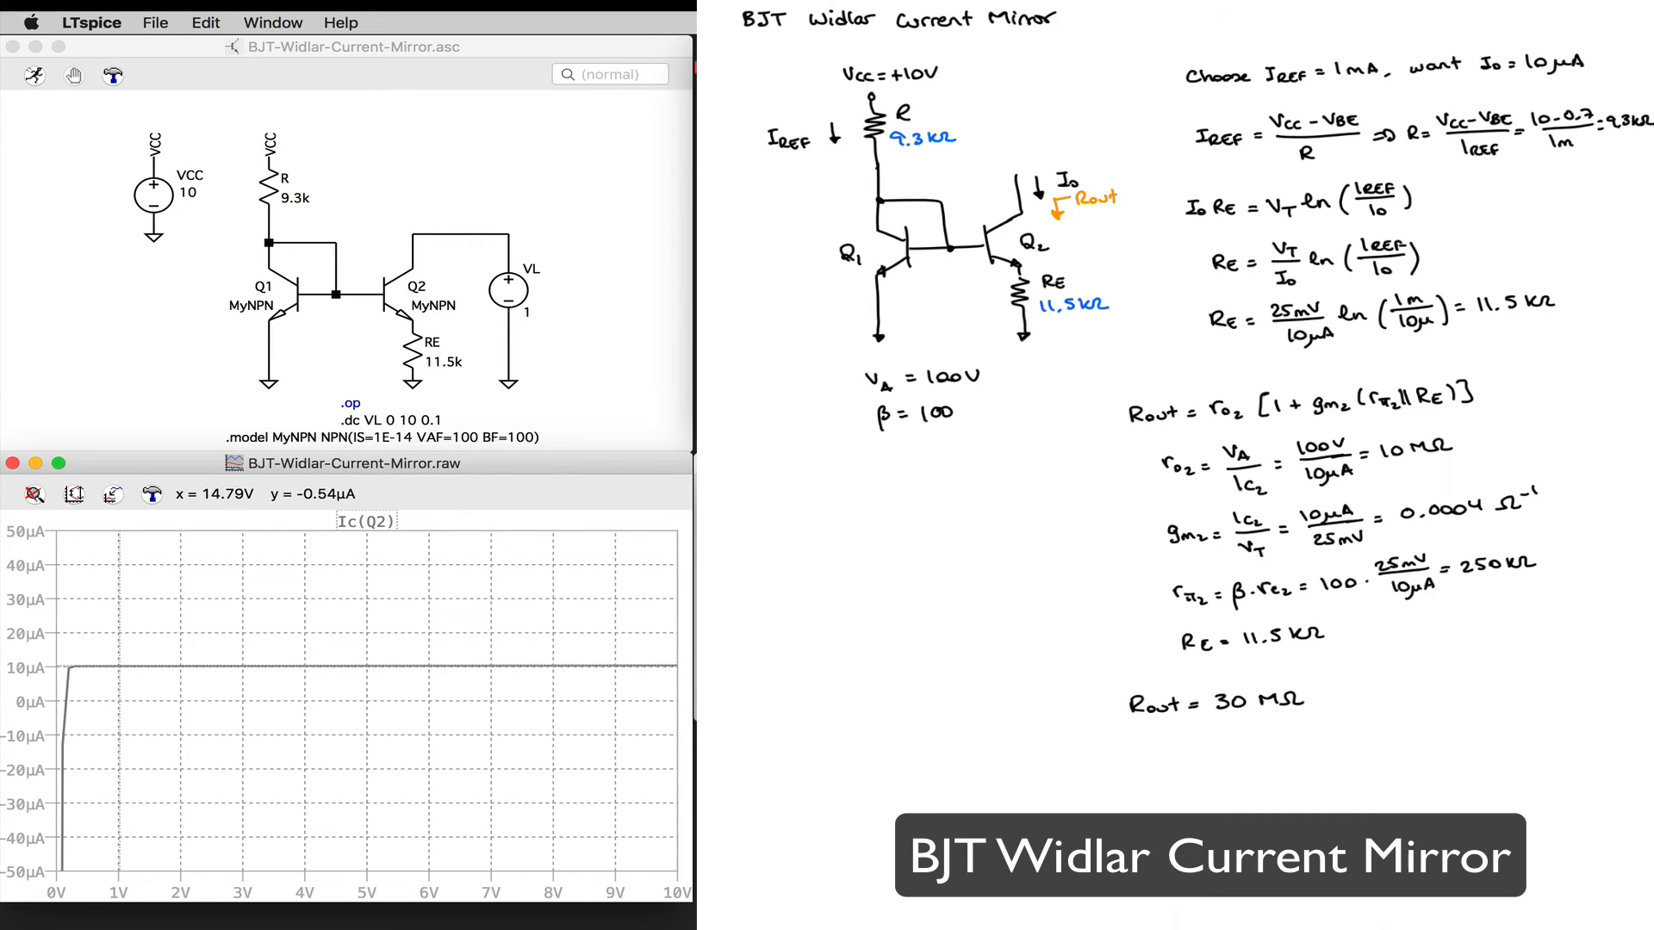
left_click(1007, 700)
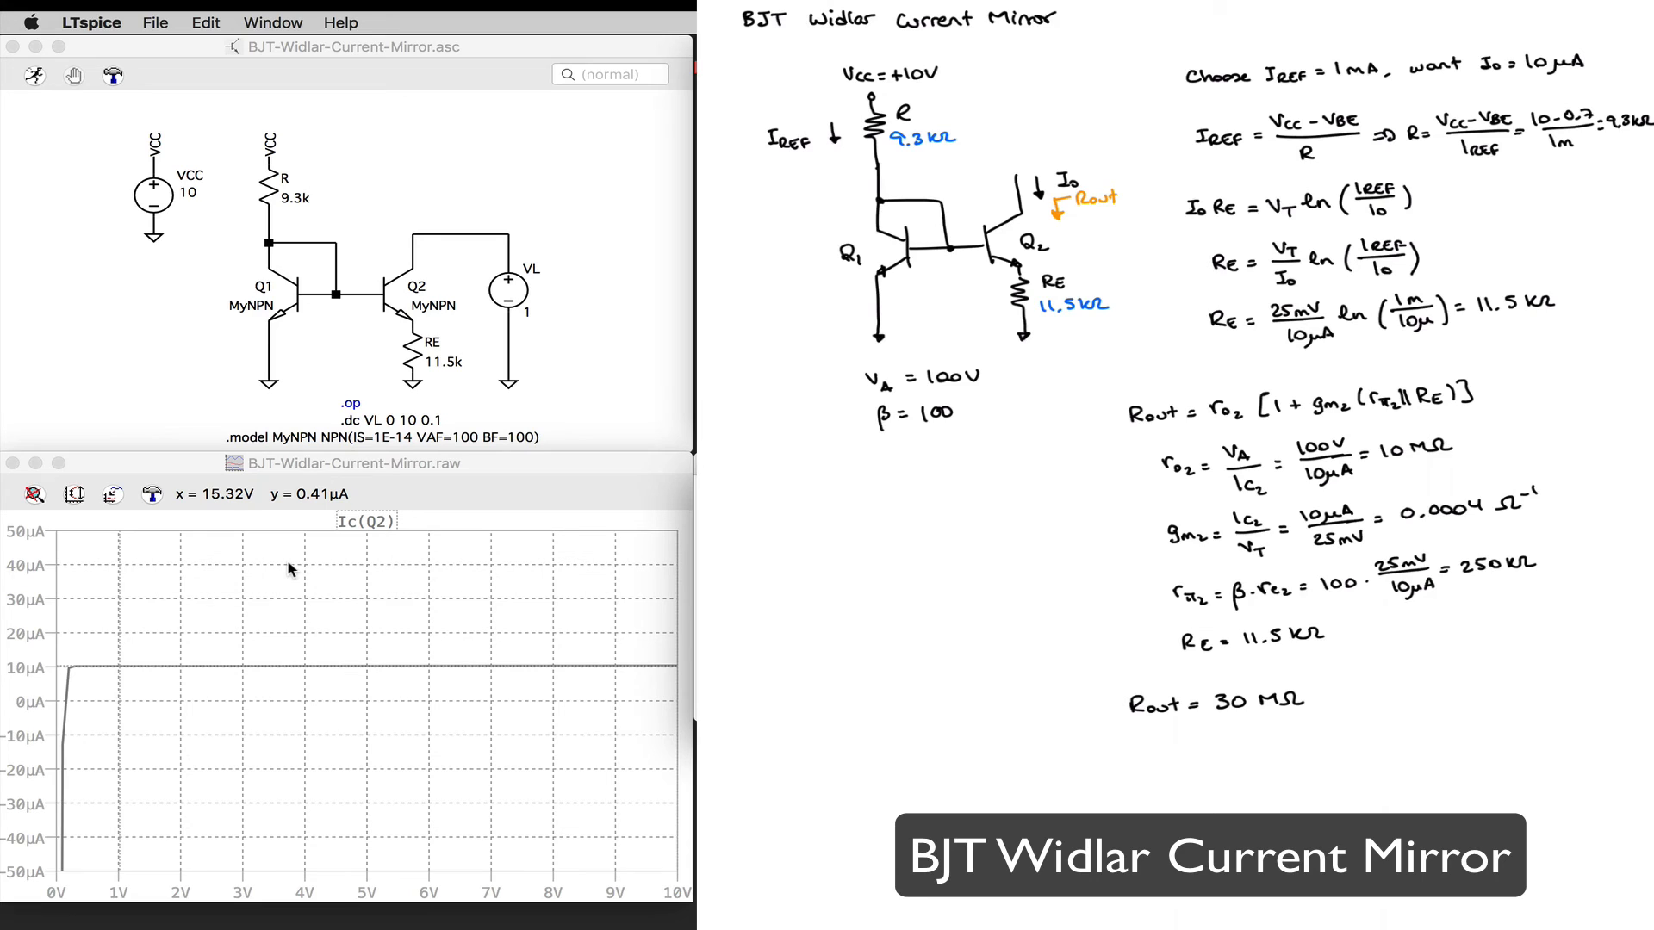
Step: Annotate the plot just below the Ic(Q2) trace with the text "Rout = 1/slope =1/1.82e-8 = 30 MΩ"
right_click(365, 698)
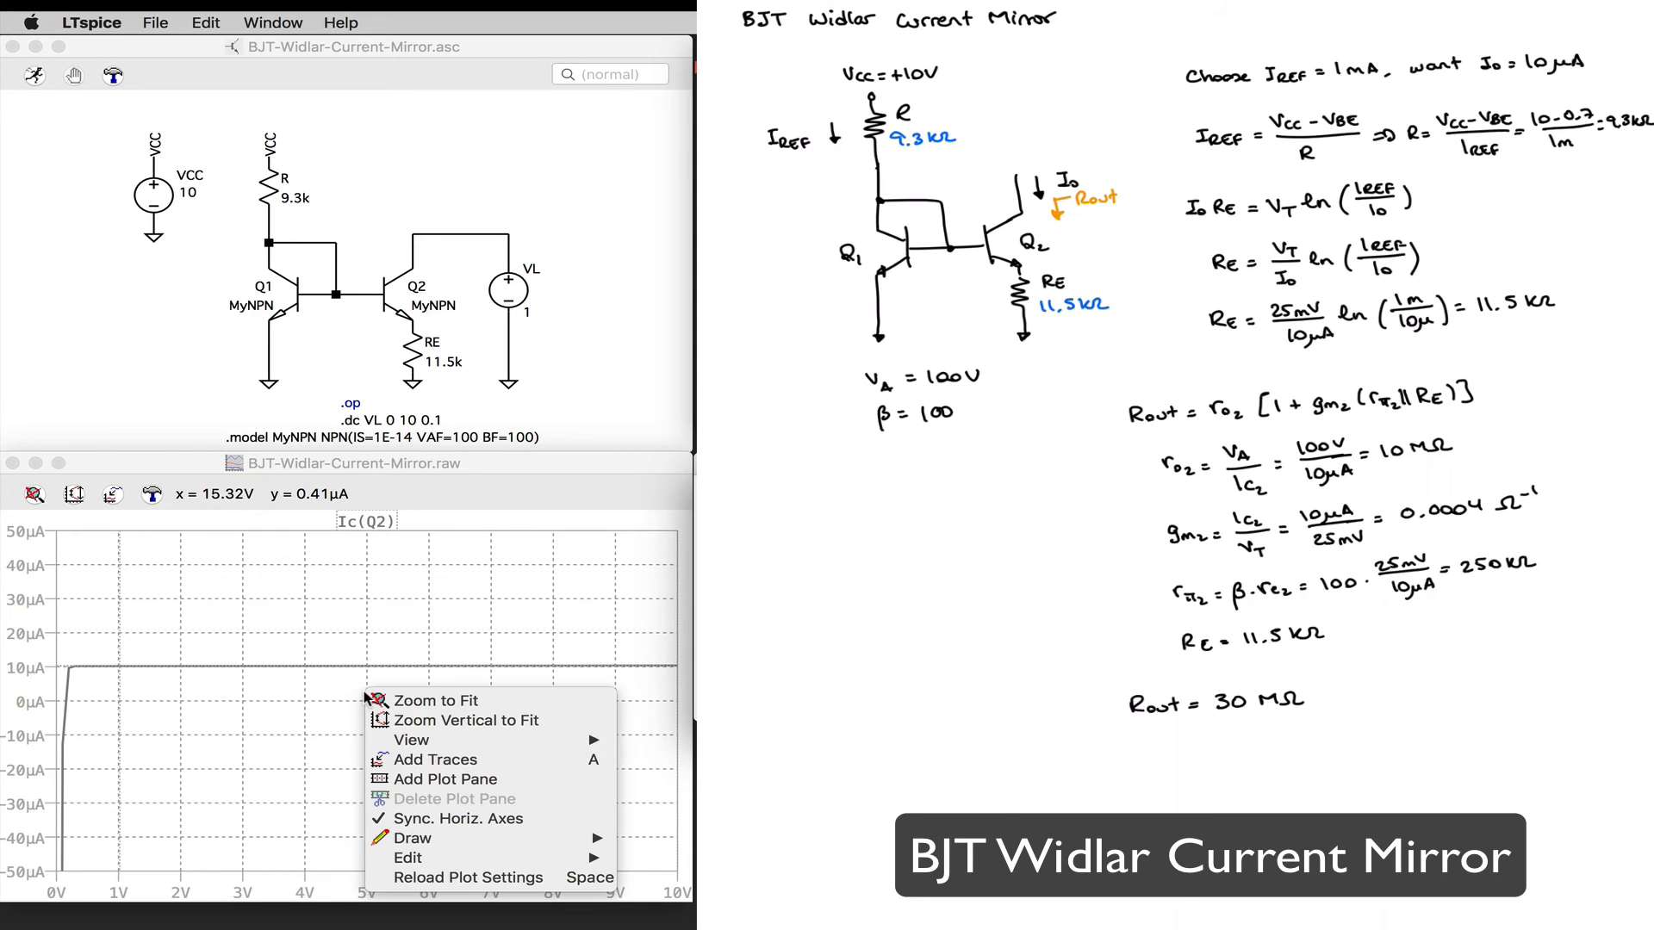
mouse_move(505, 832)
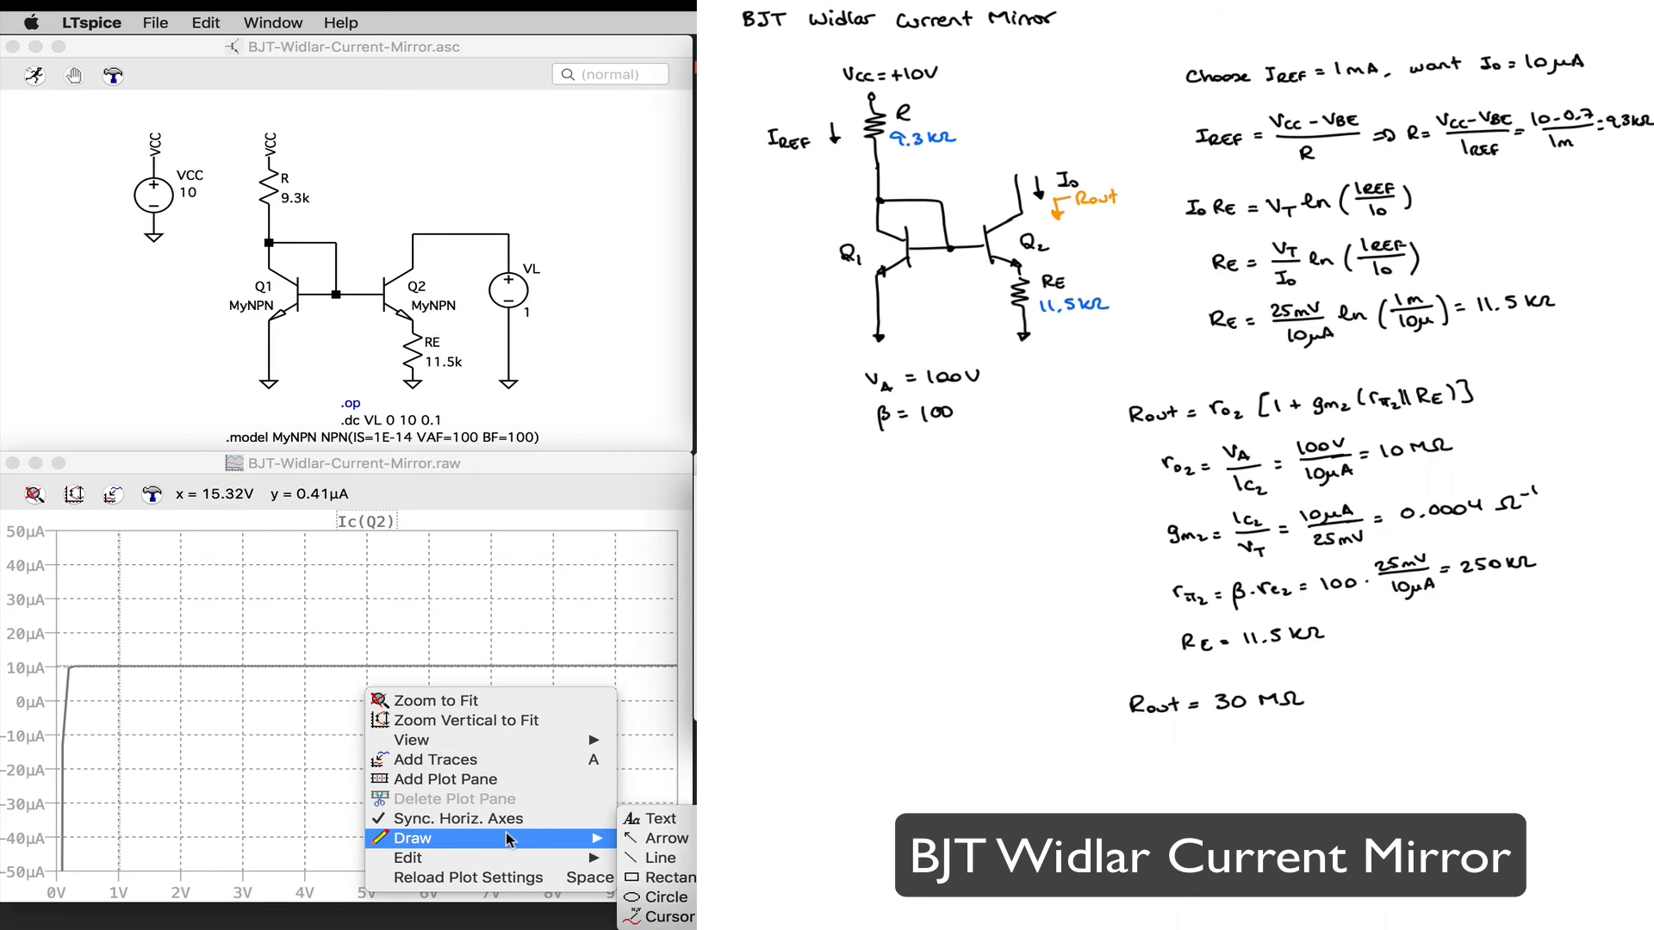
left_click(659, 818)
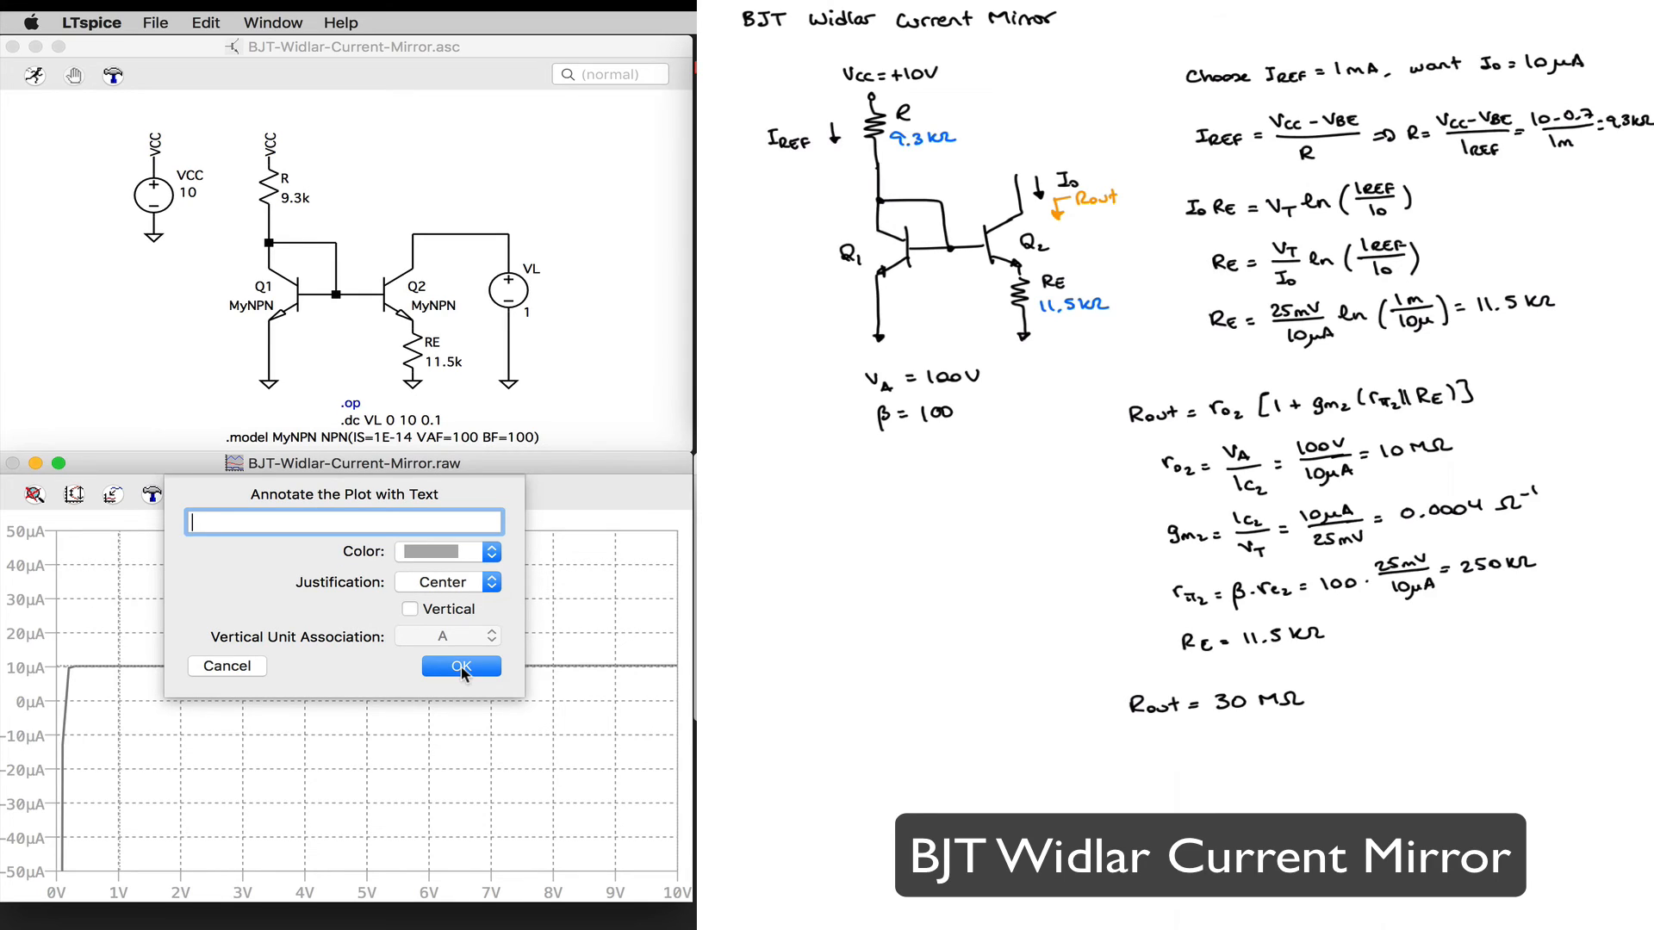
type("Rout = 1/slope =1/1.82e-8 =")
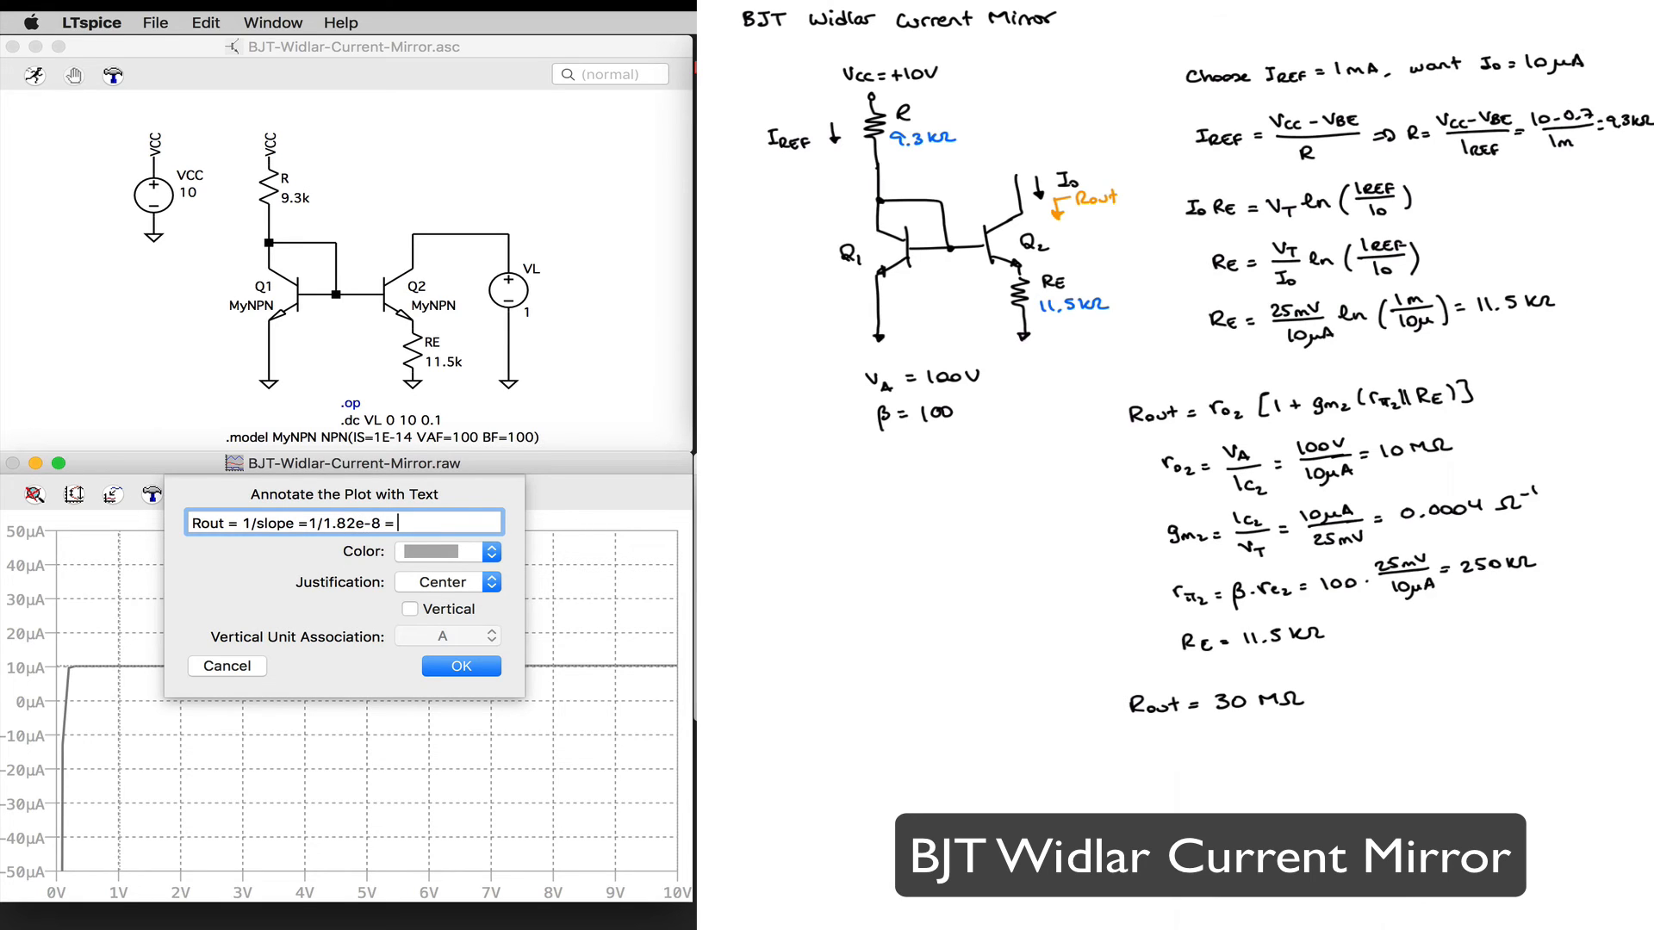
type(" 30 MΩ")
left_click(482, 666)
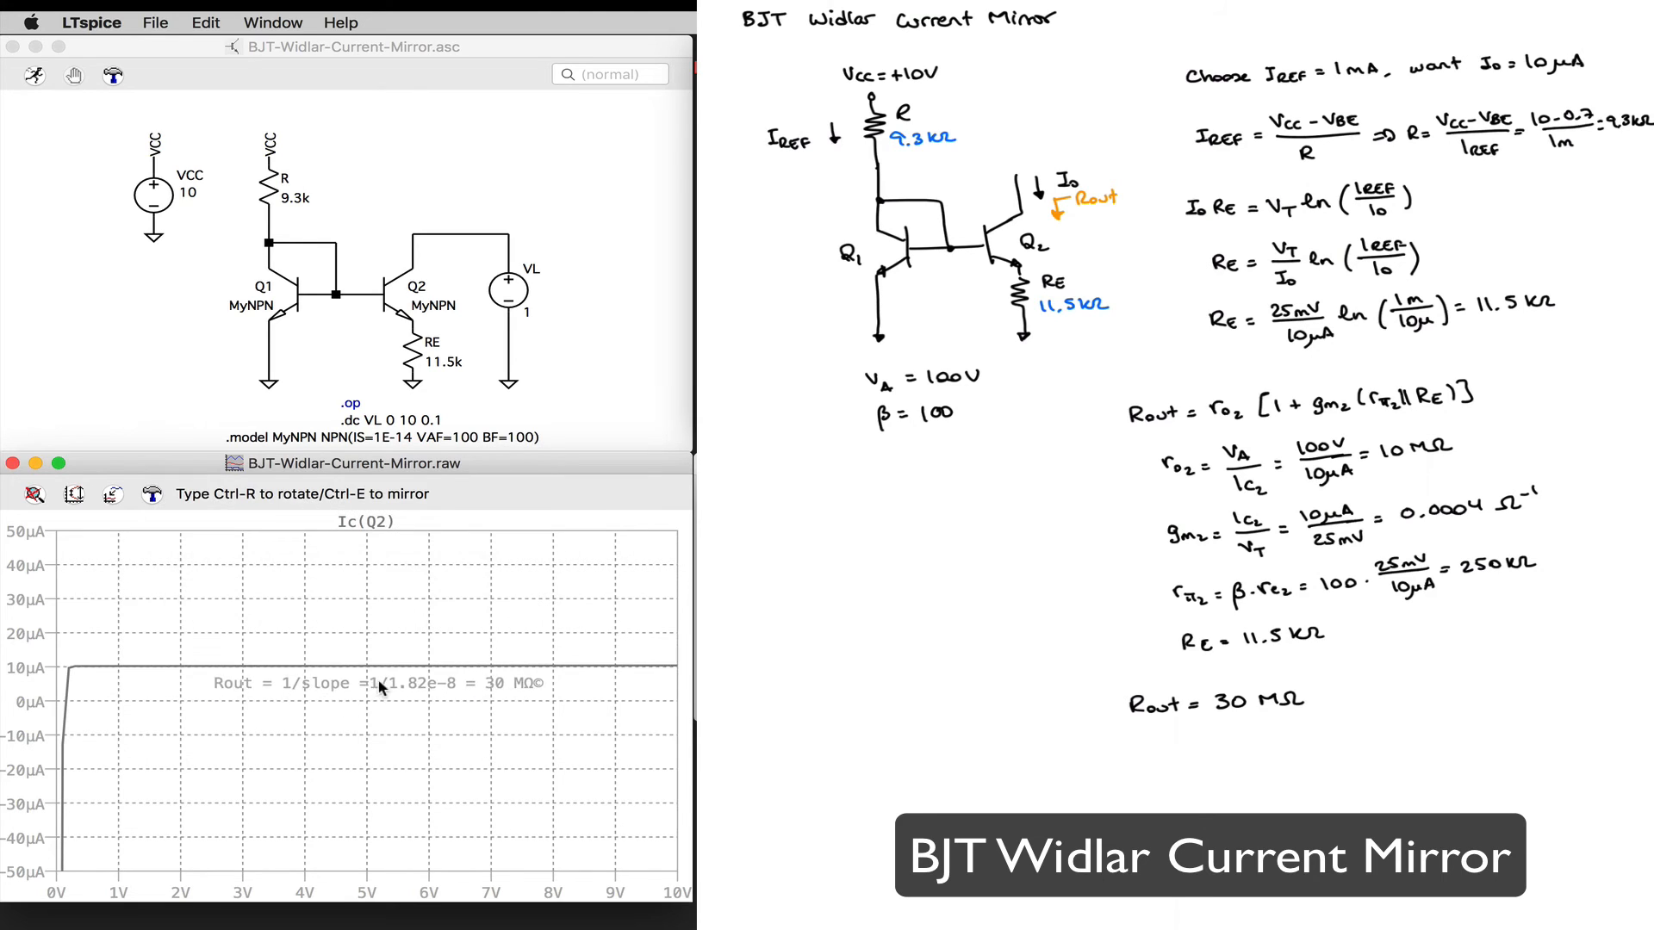
left_click(380, 681)
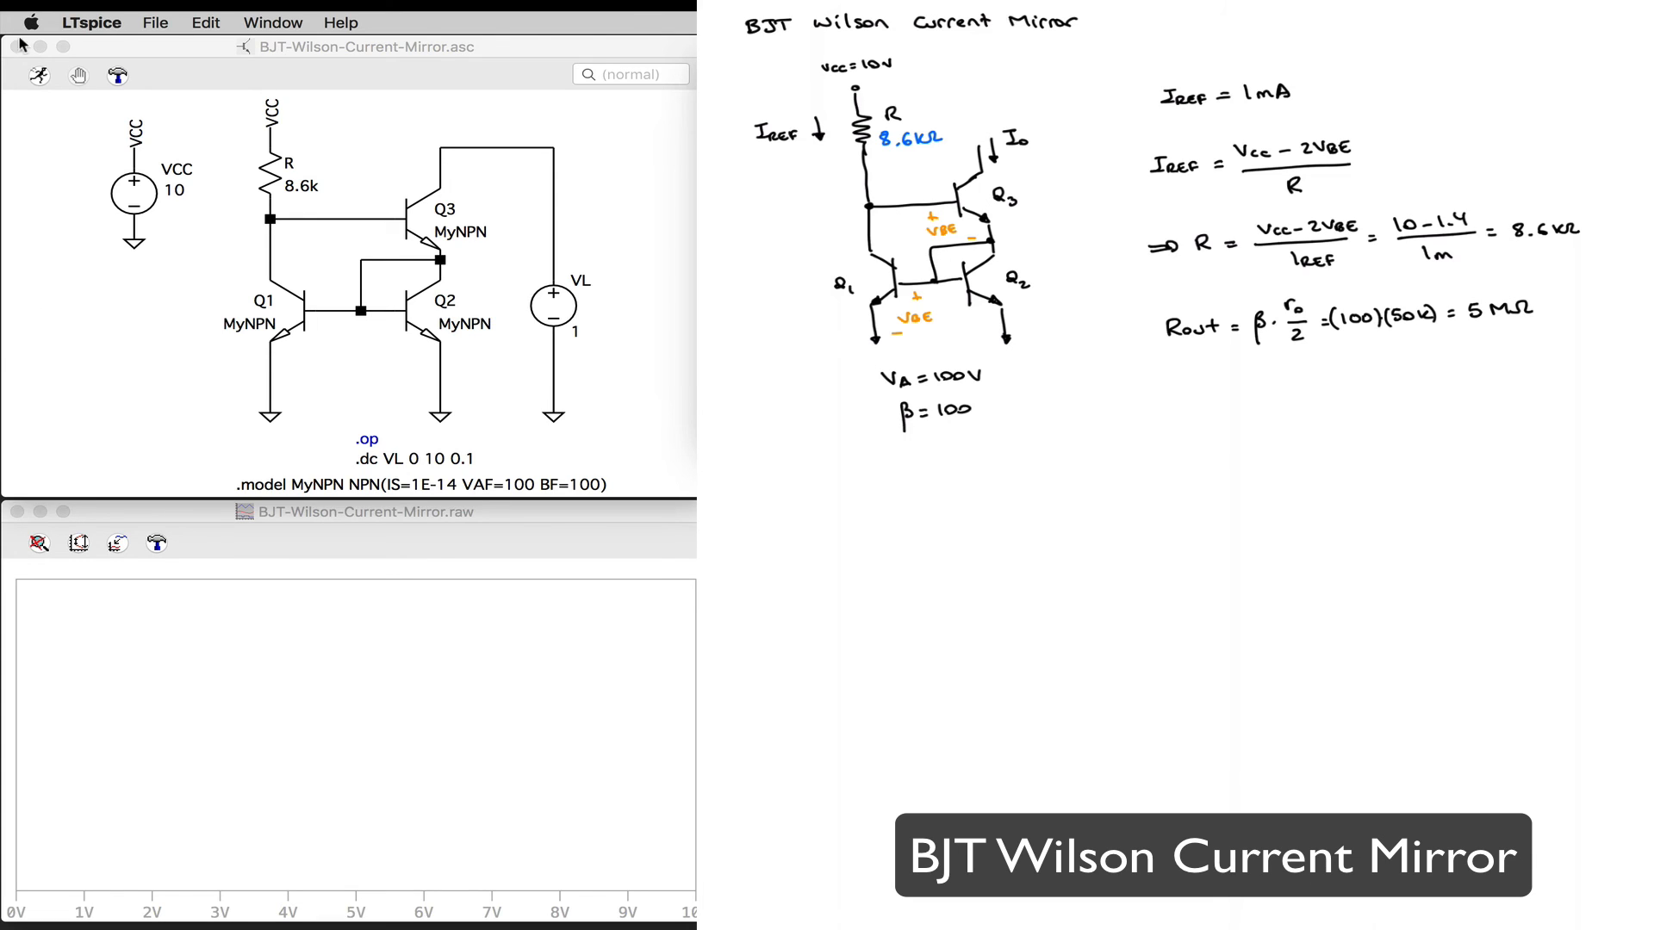
Step: Run the Wilson current mirror simulation and plot Q3's collector current Ic(Q3)
left_click(40, 78)
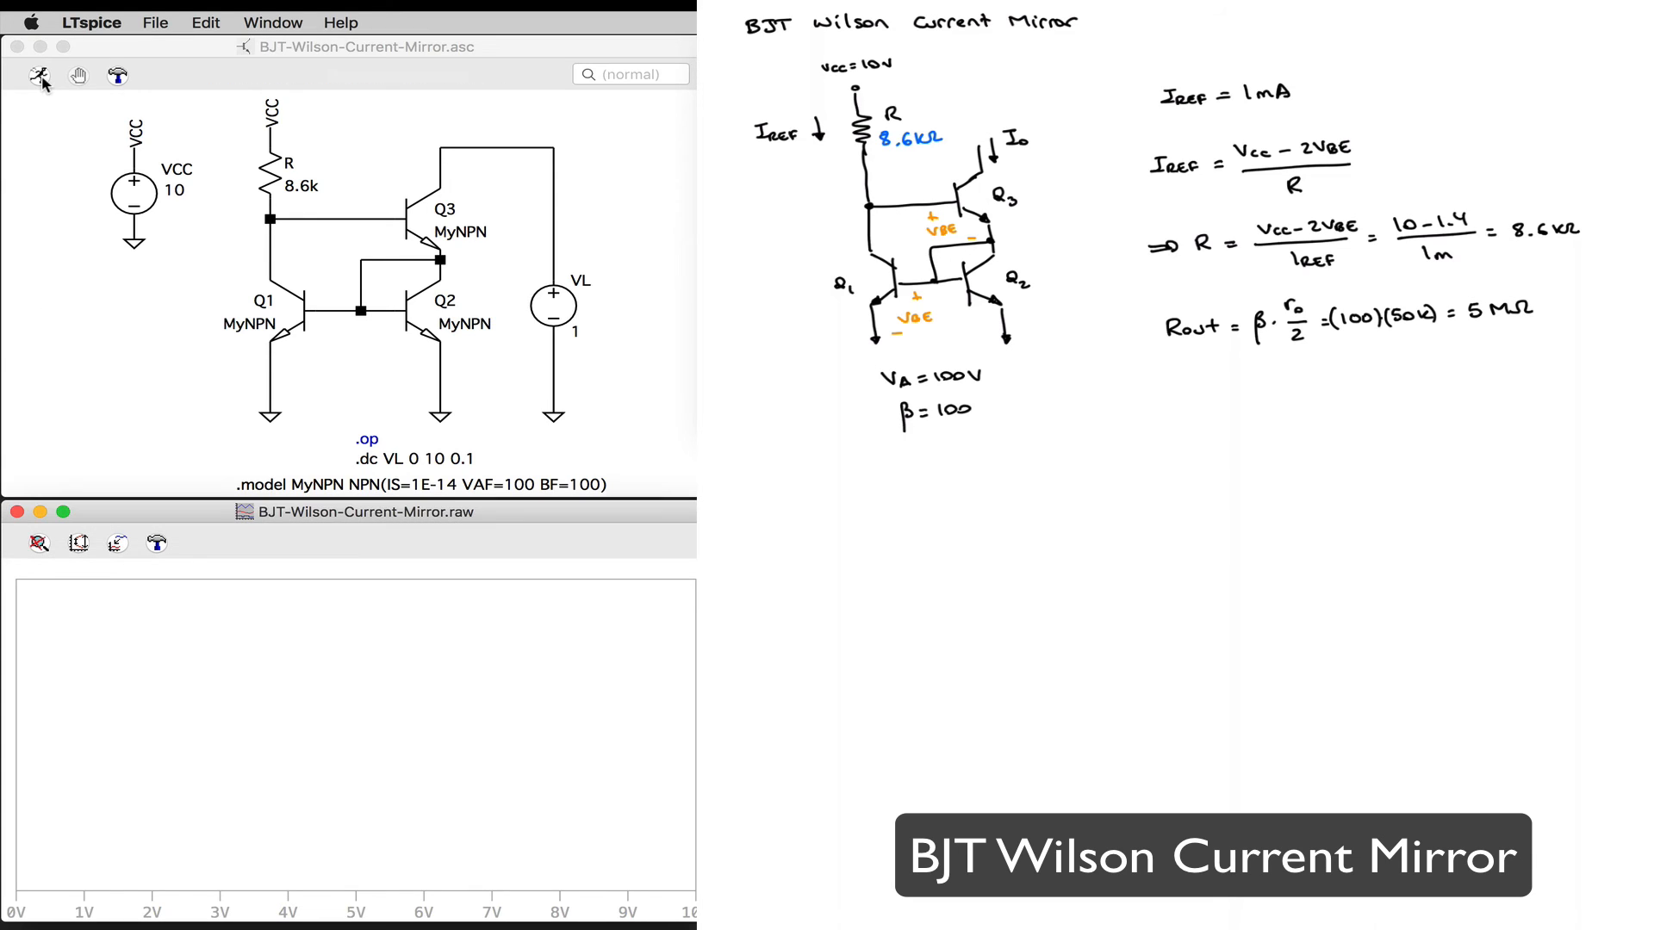
left_click(439, 170)
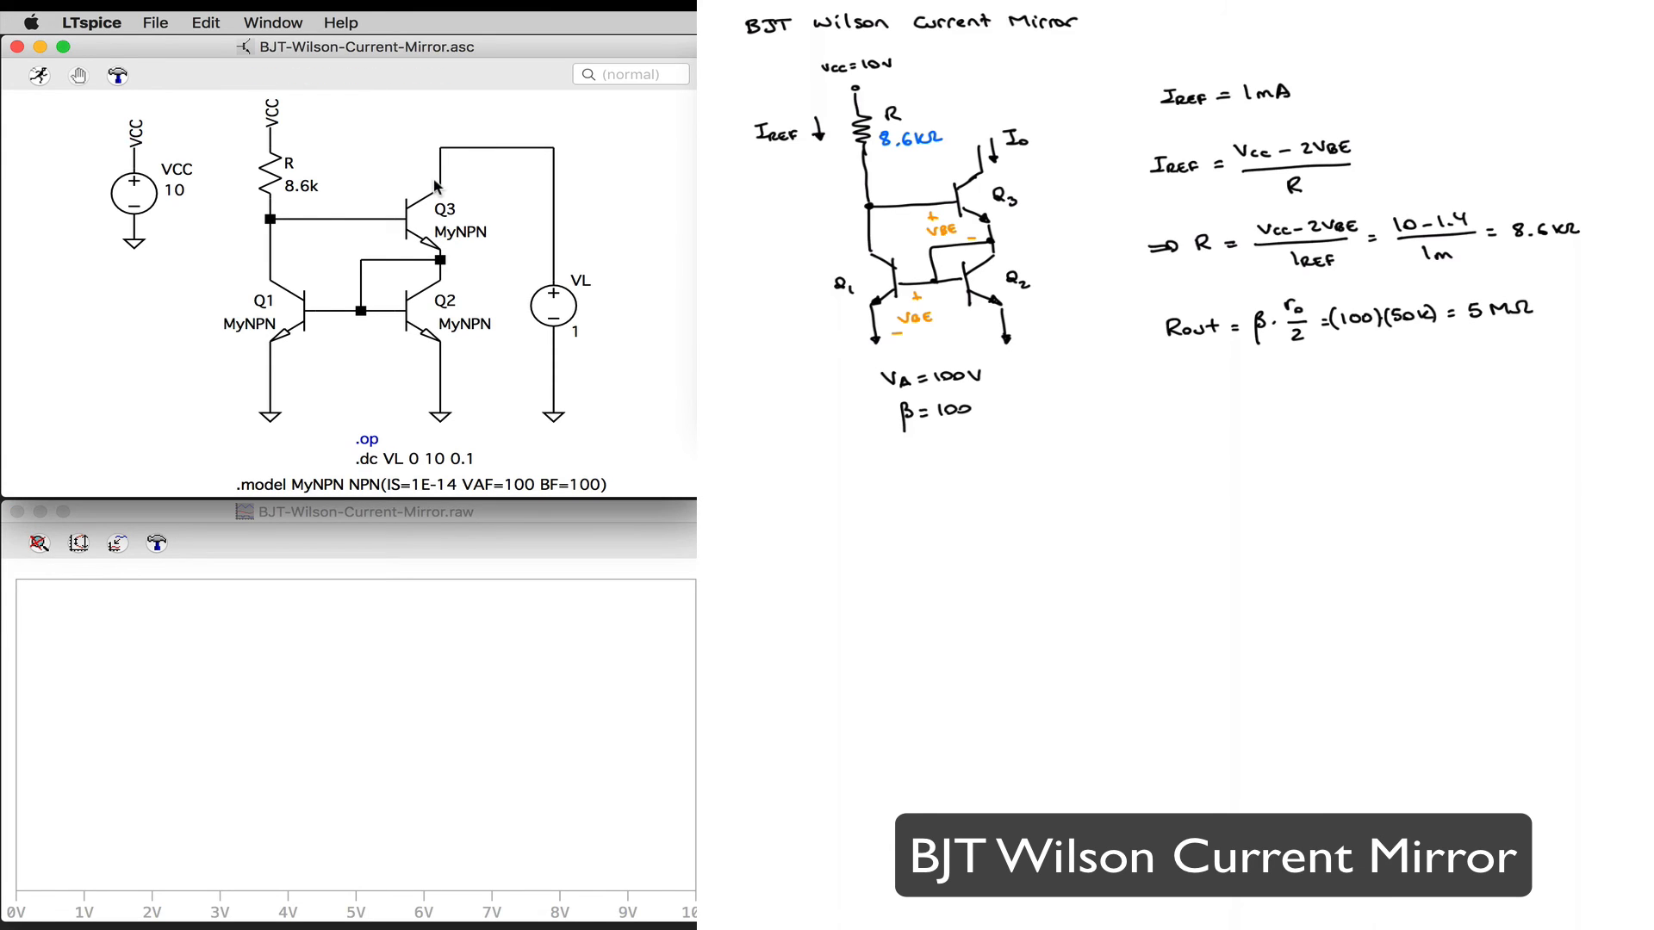
left_click(440, 186)
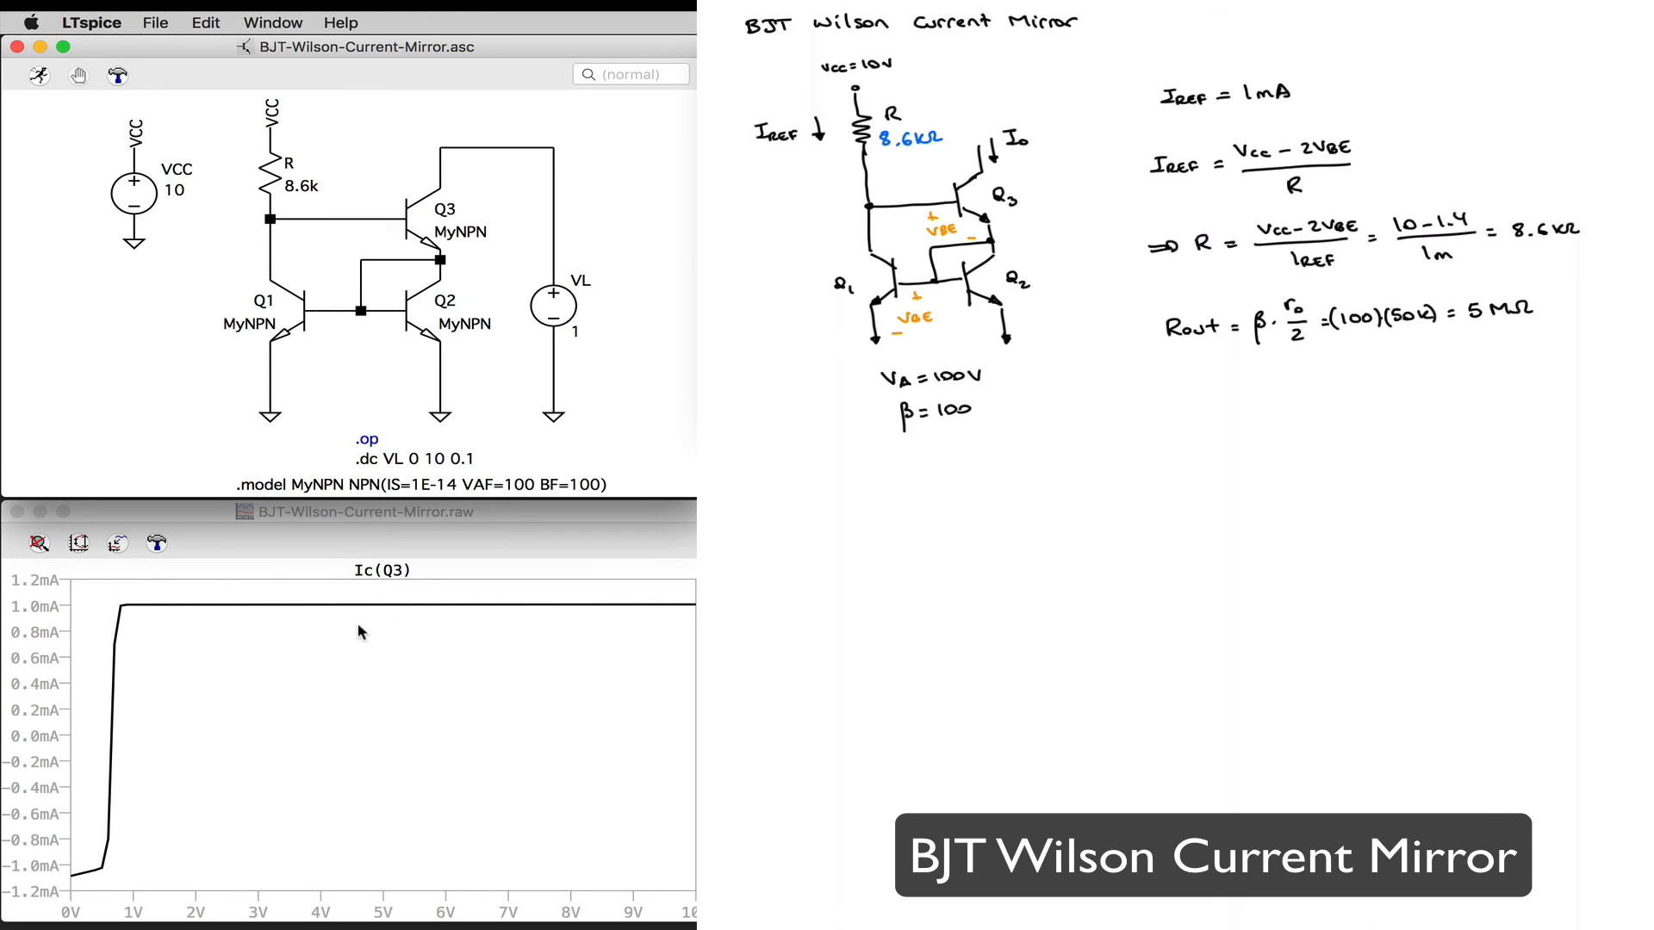
Step: Turn on the grid in the Wilson mirror plot
left_click(380, 573)
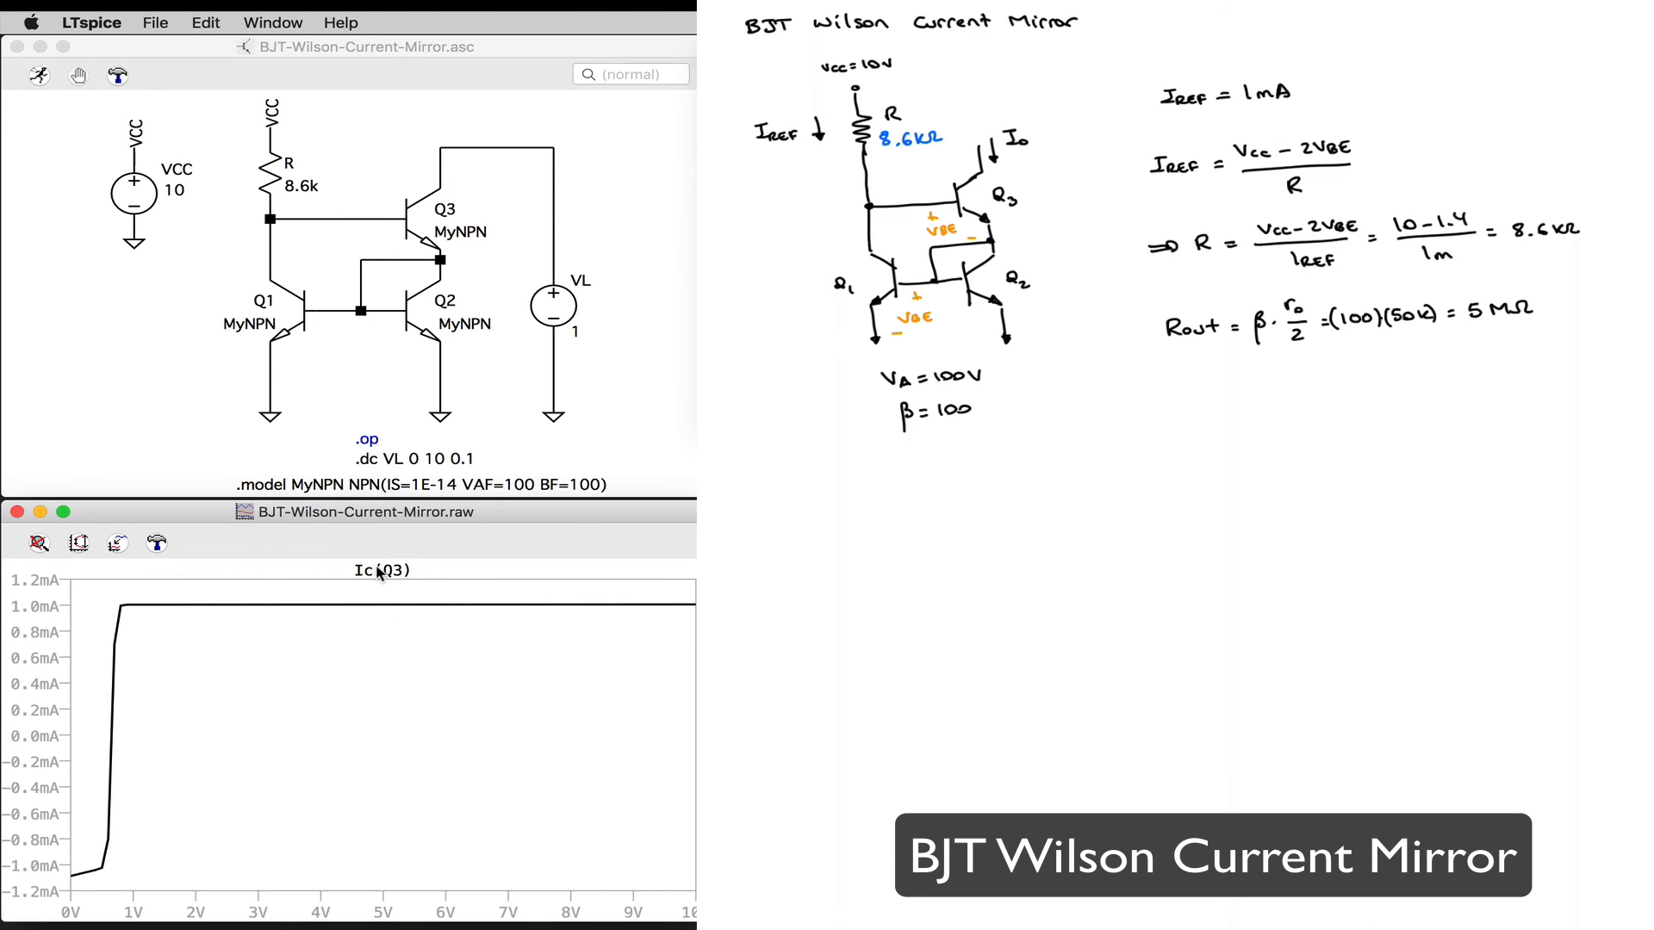
right_click(422, 679)
mouse_move(517, 729)
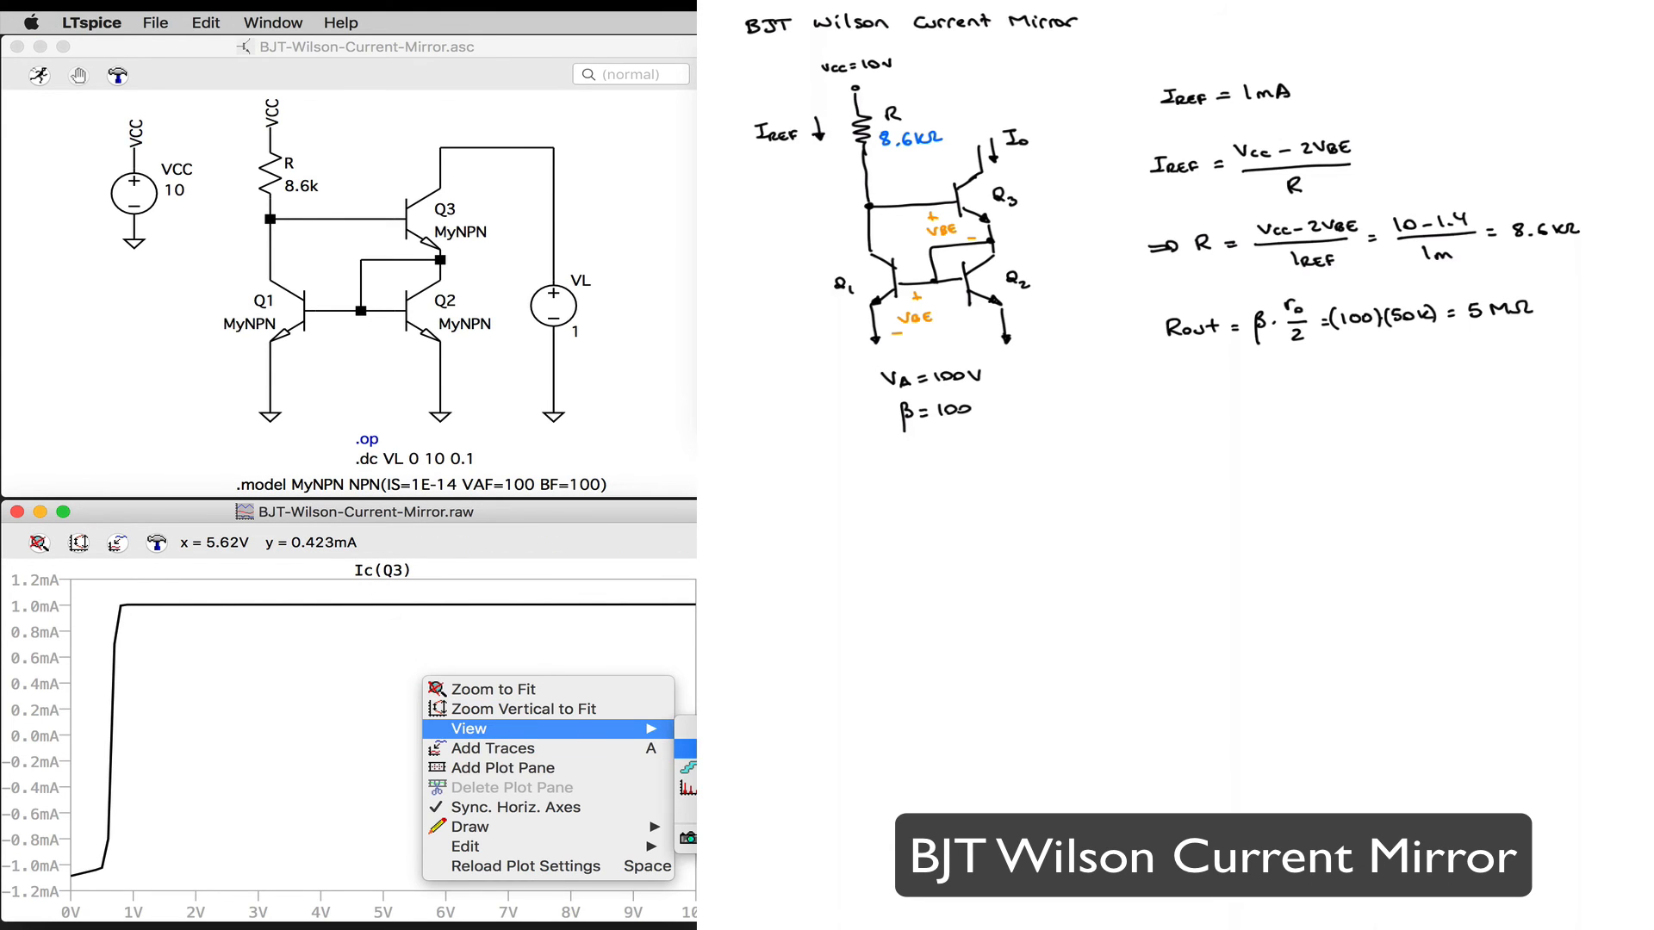
left_click(689, 748)
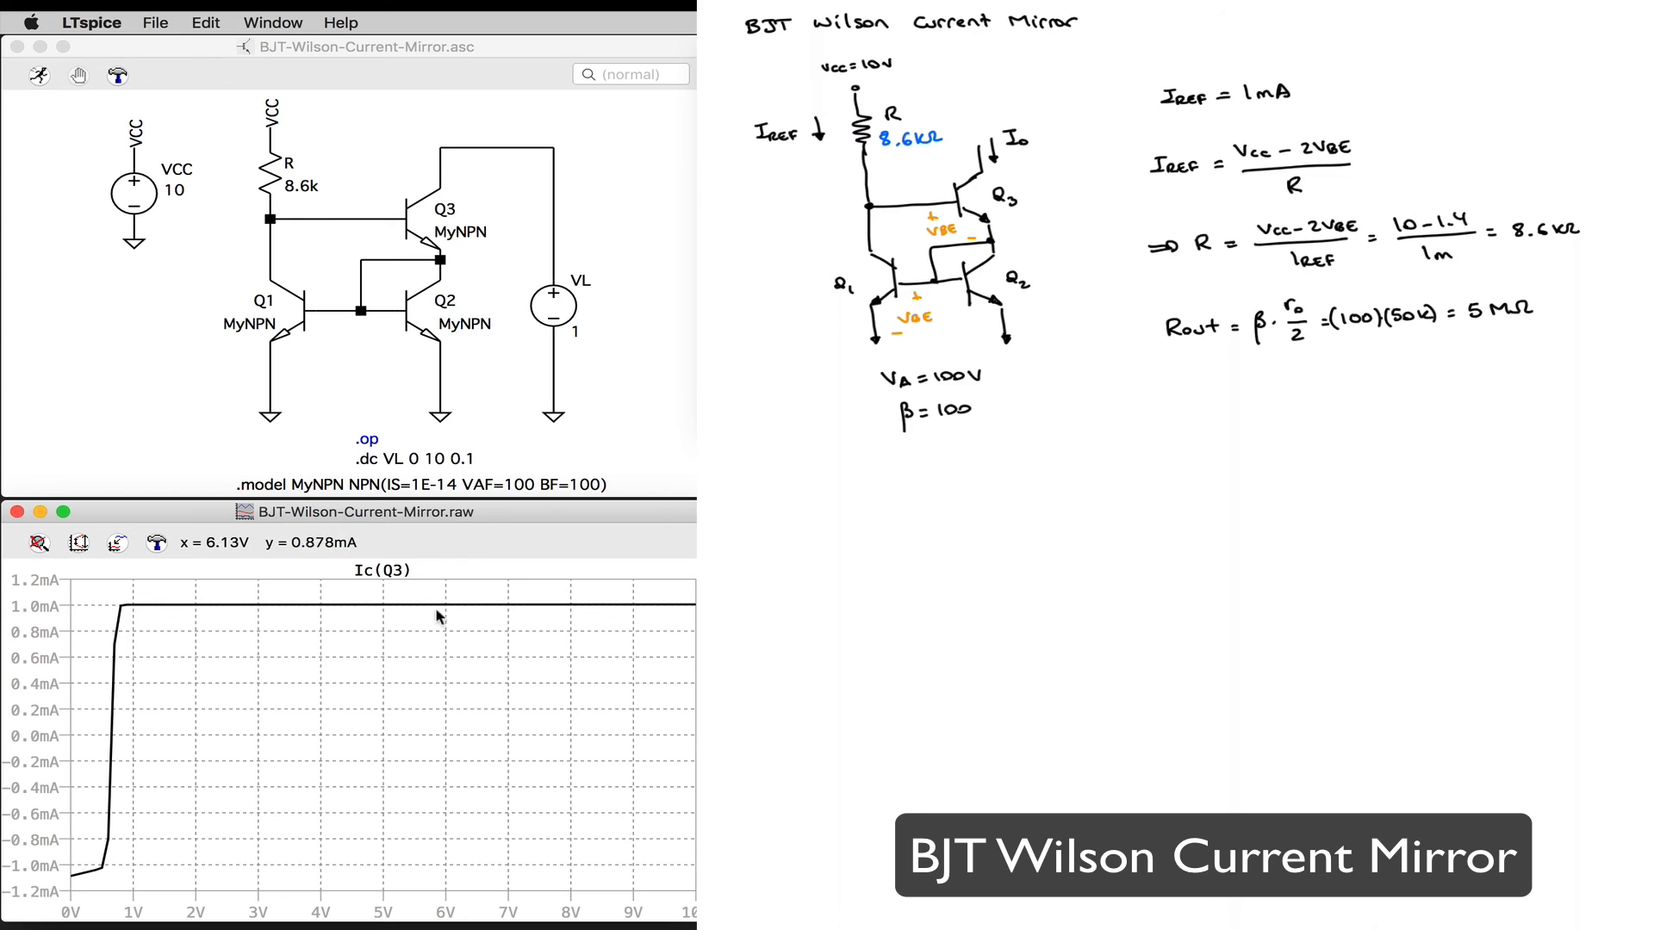
Step: Attach a measurement cursor to the Ic(Q3) trace and move its readout window clear of the plot
left_click(376, 570)
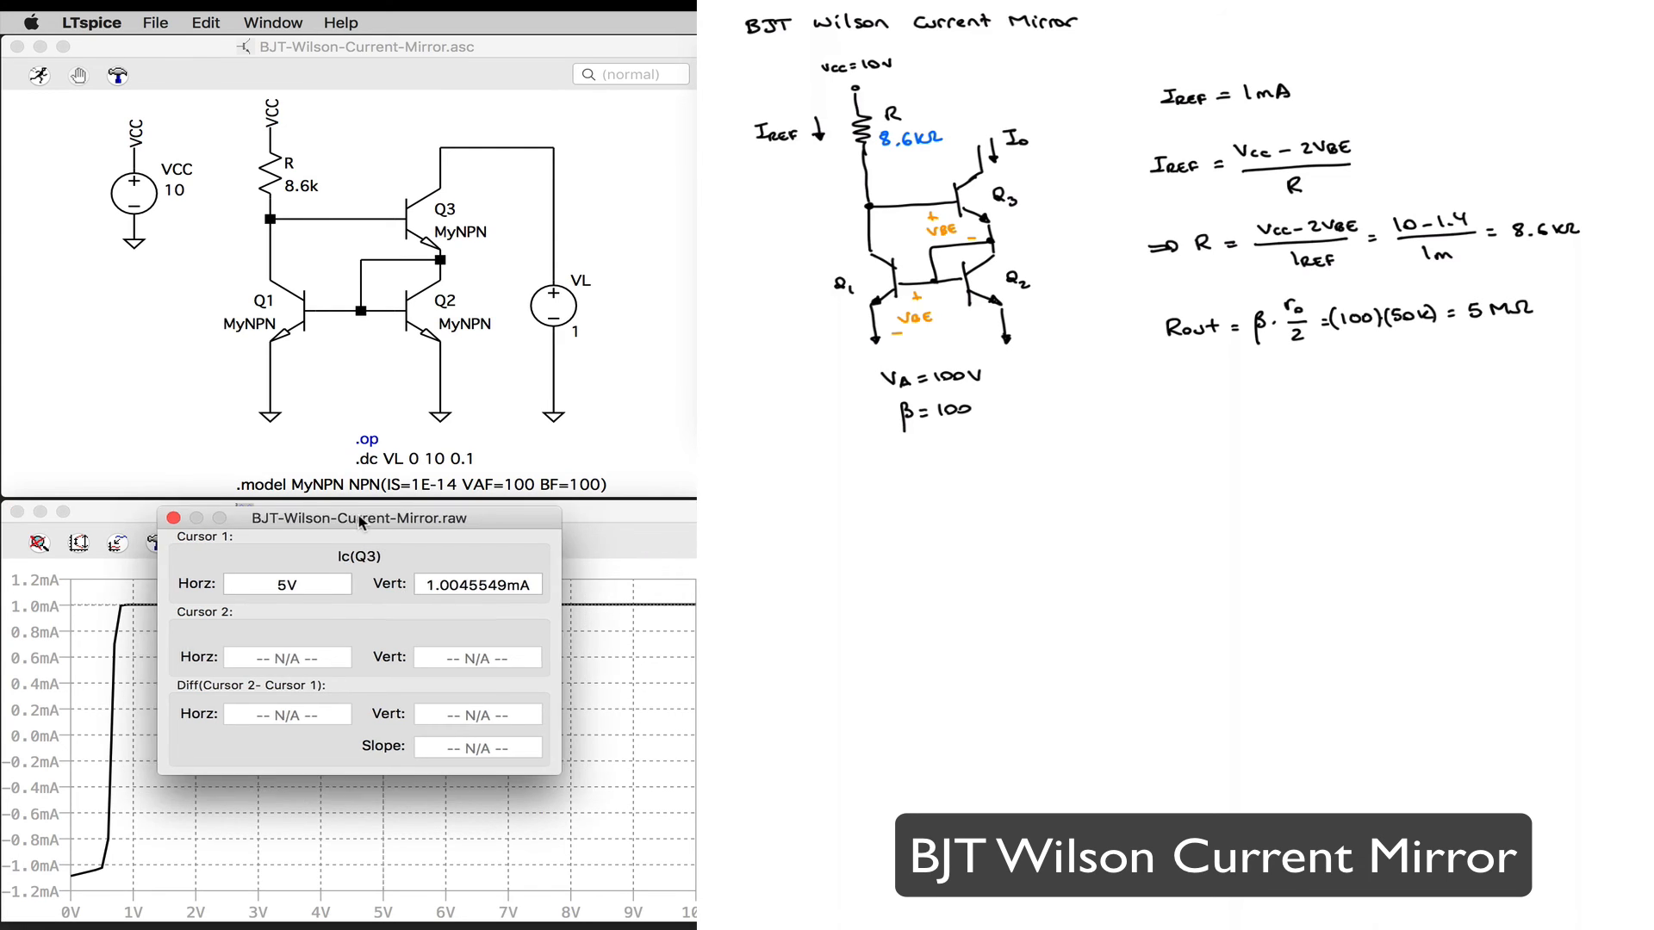
left_click_drag(359, 523, 914, 519)
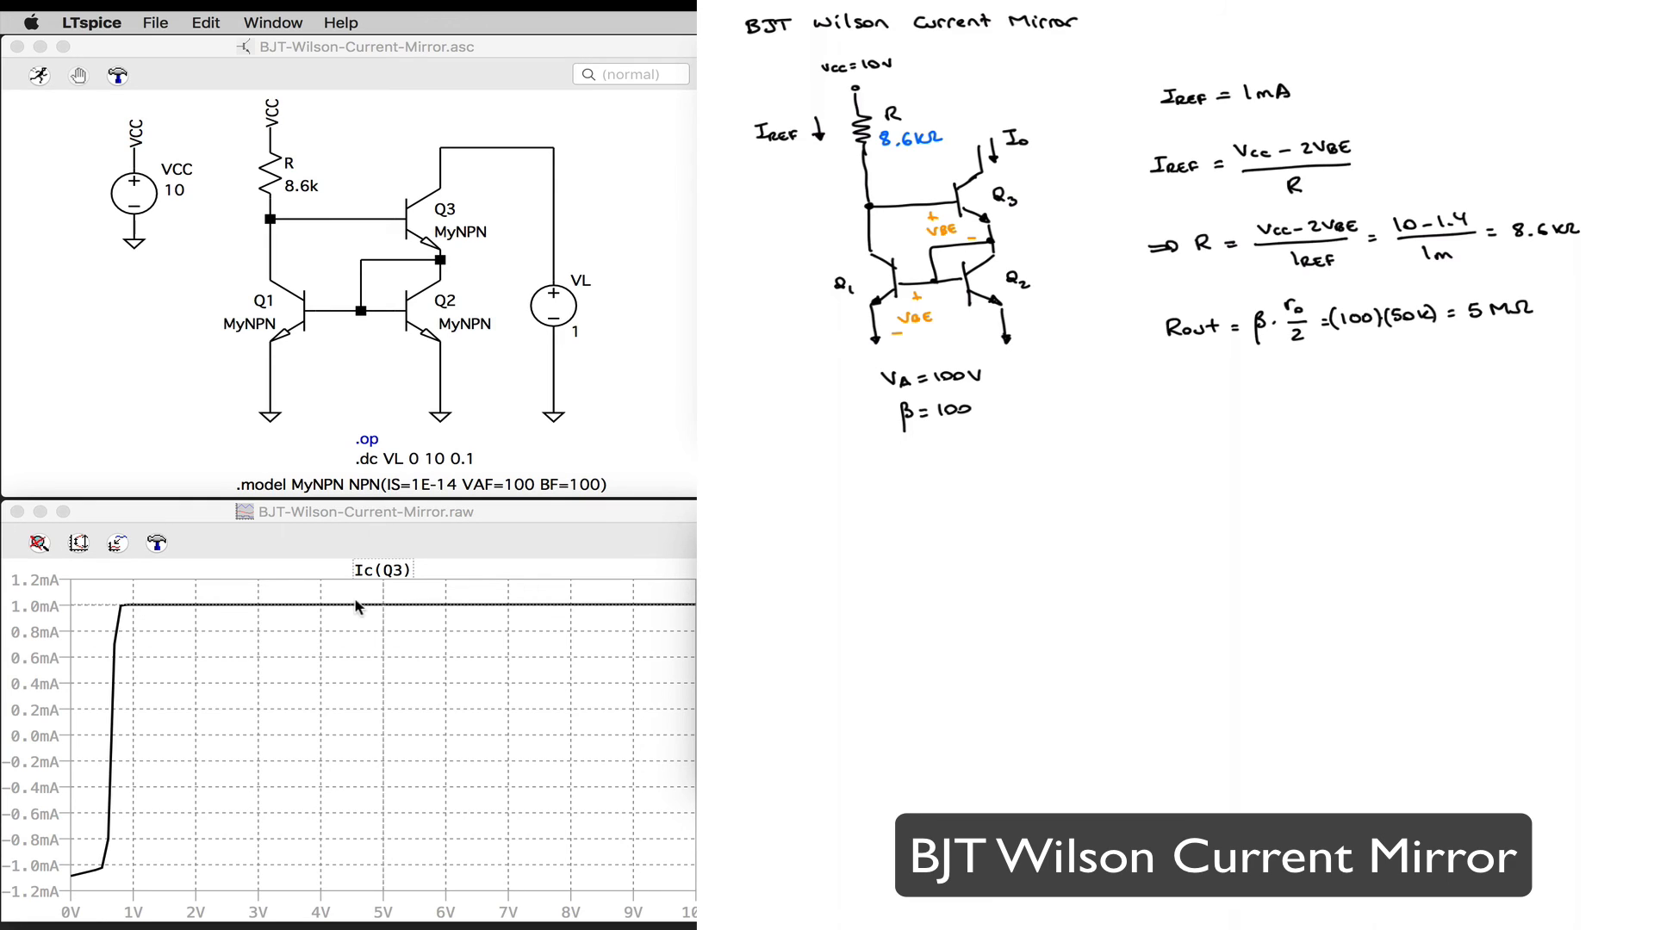
left_click(384, 608)
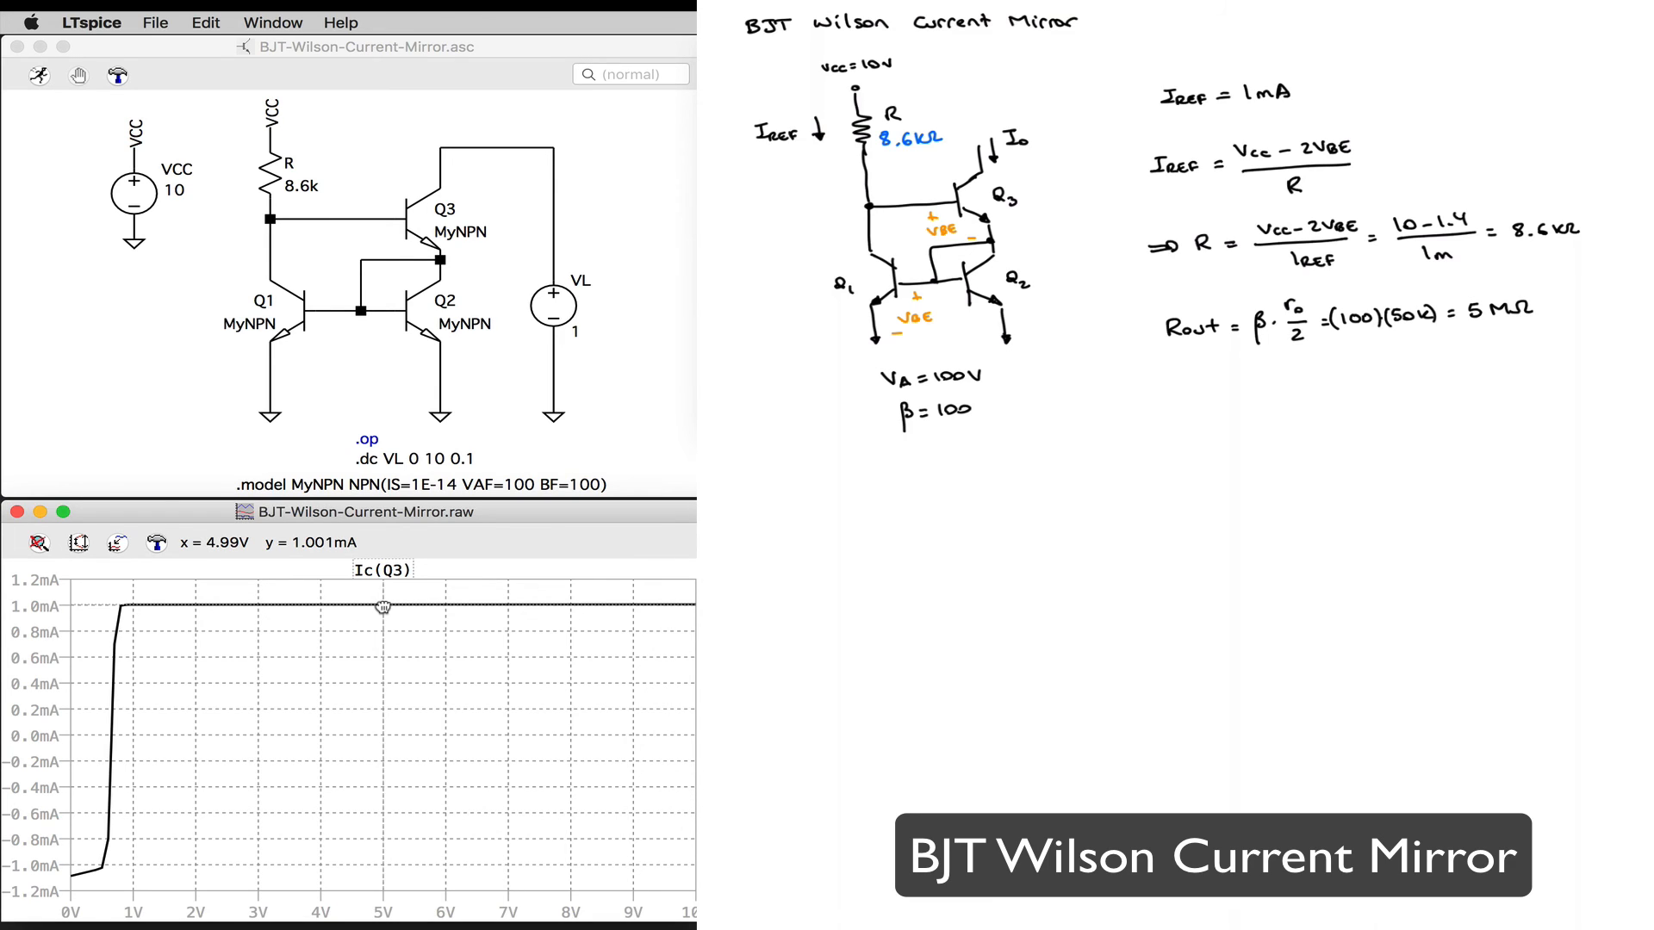
Step: Reposition the measurement cursors along the flat part of the Ic(Q3) trace, between about 1 V and 5 V, to measure its slope
left_click_drag(383, 607, 134, 608)
left_click(377, 566)
left_click(377, 566)
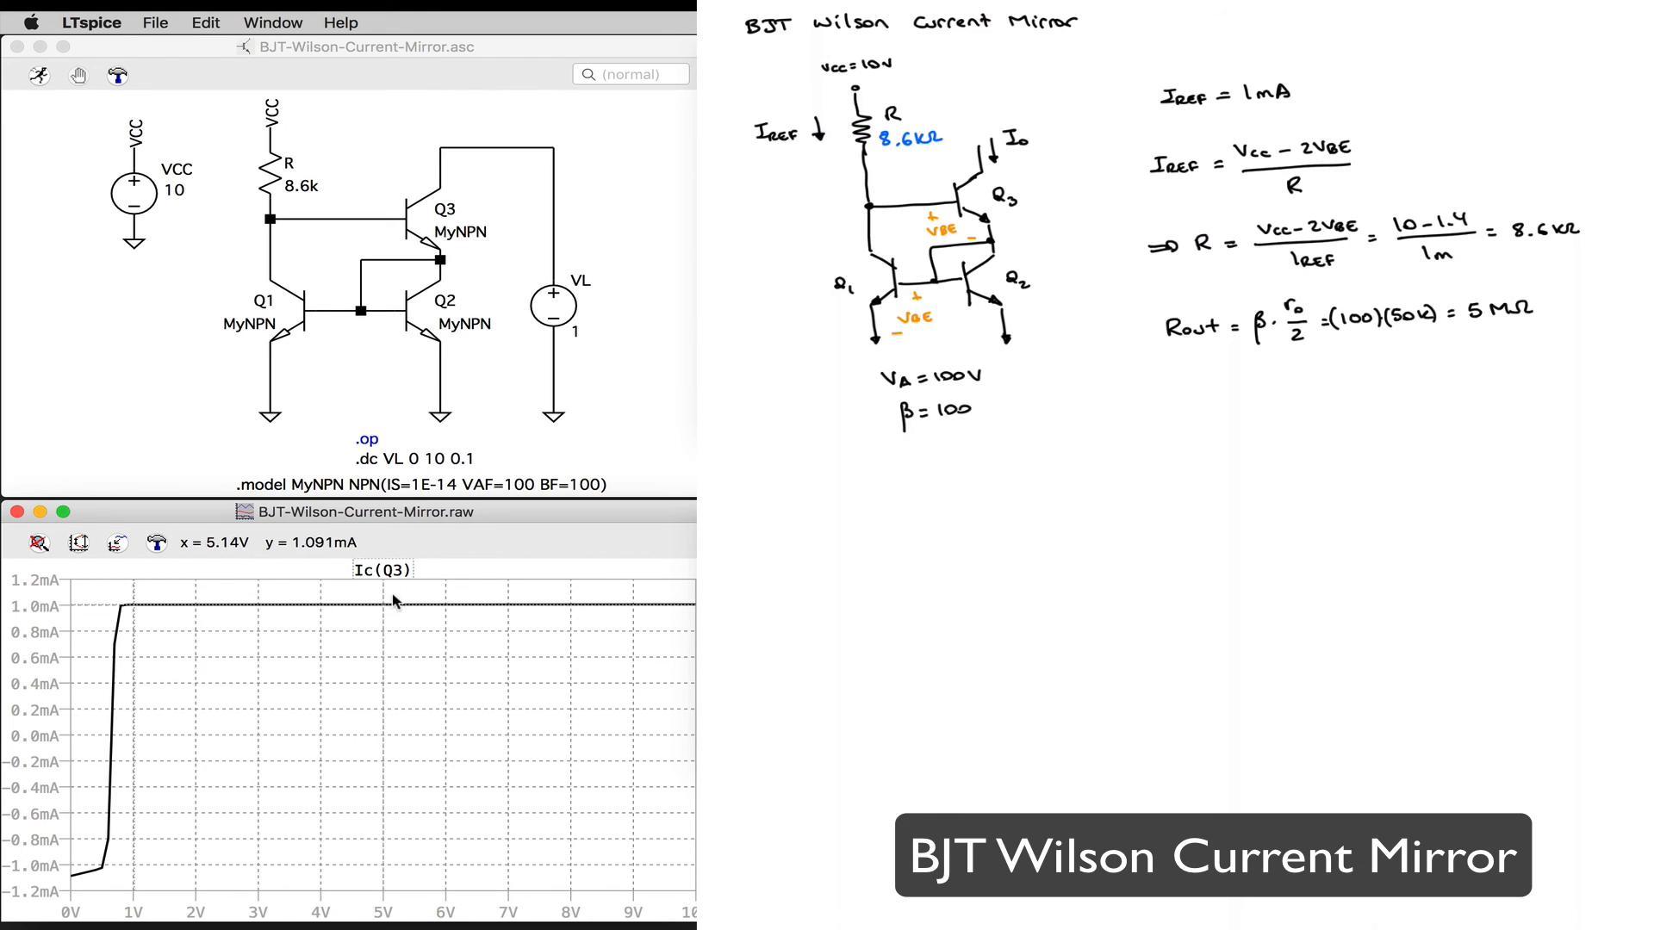
left_click_drag(391, 607, 132, 604)
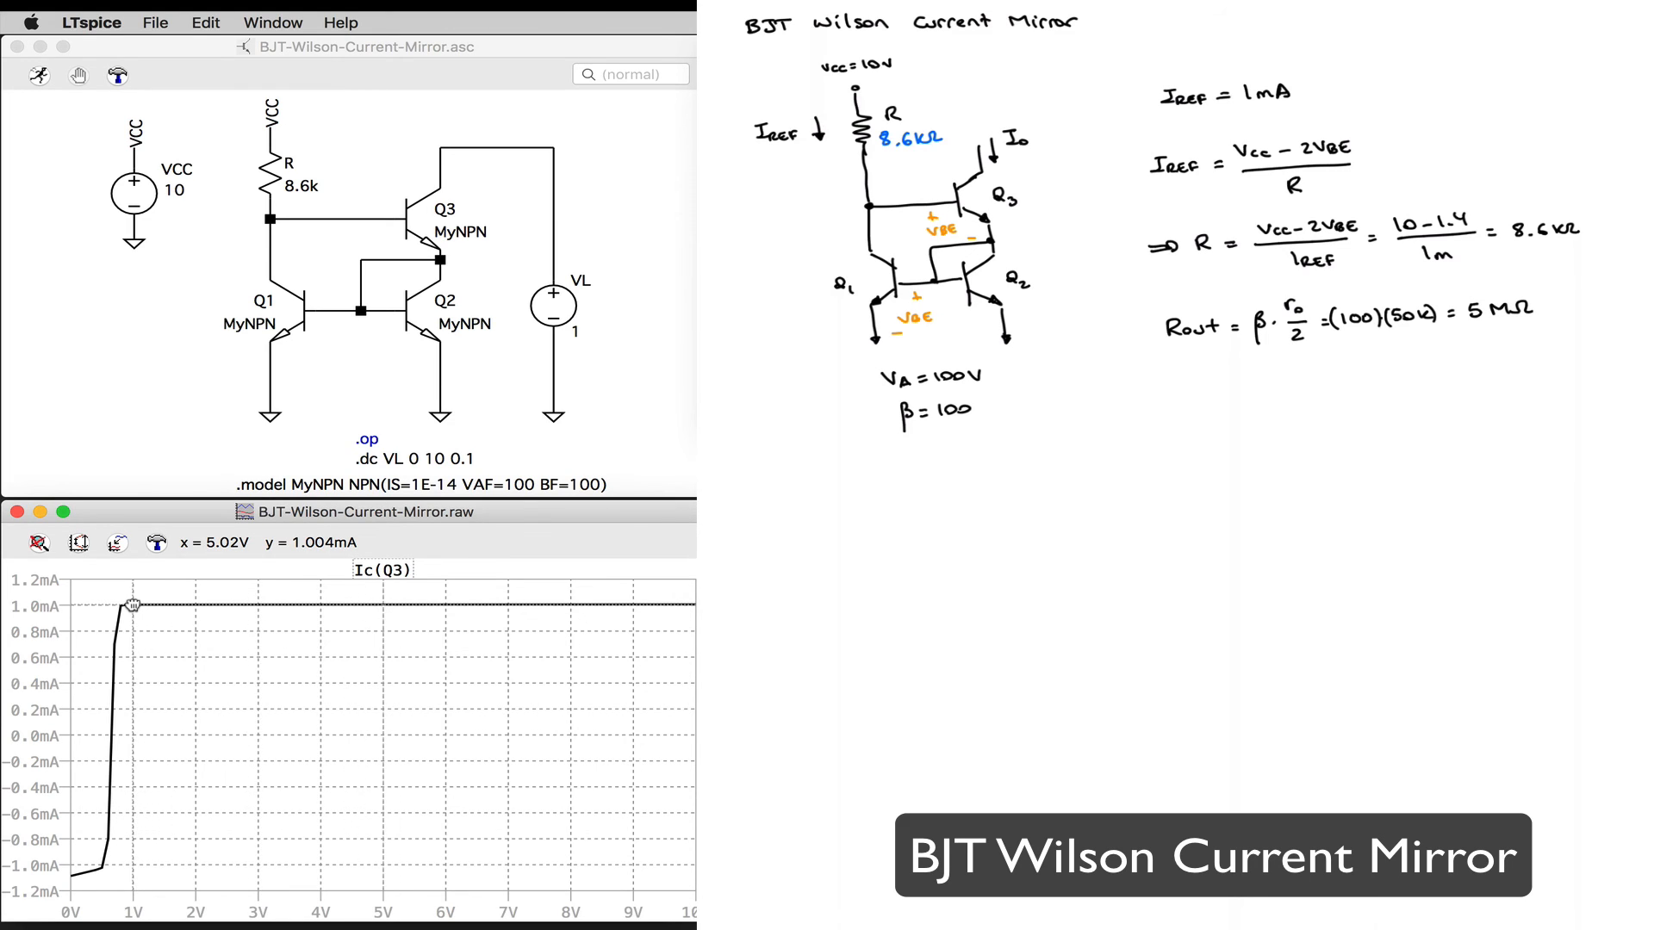
left_click(370, 572)
left_click(449, 609)
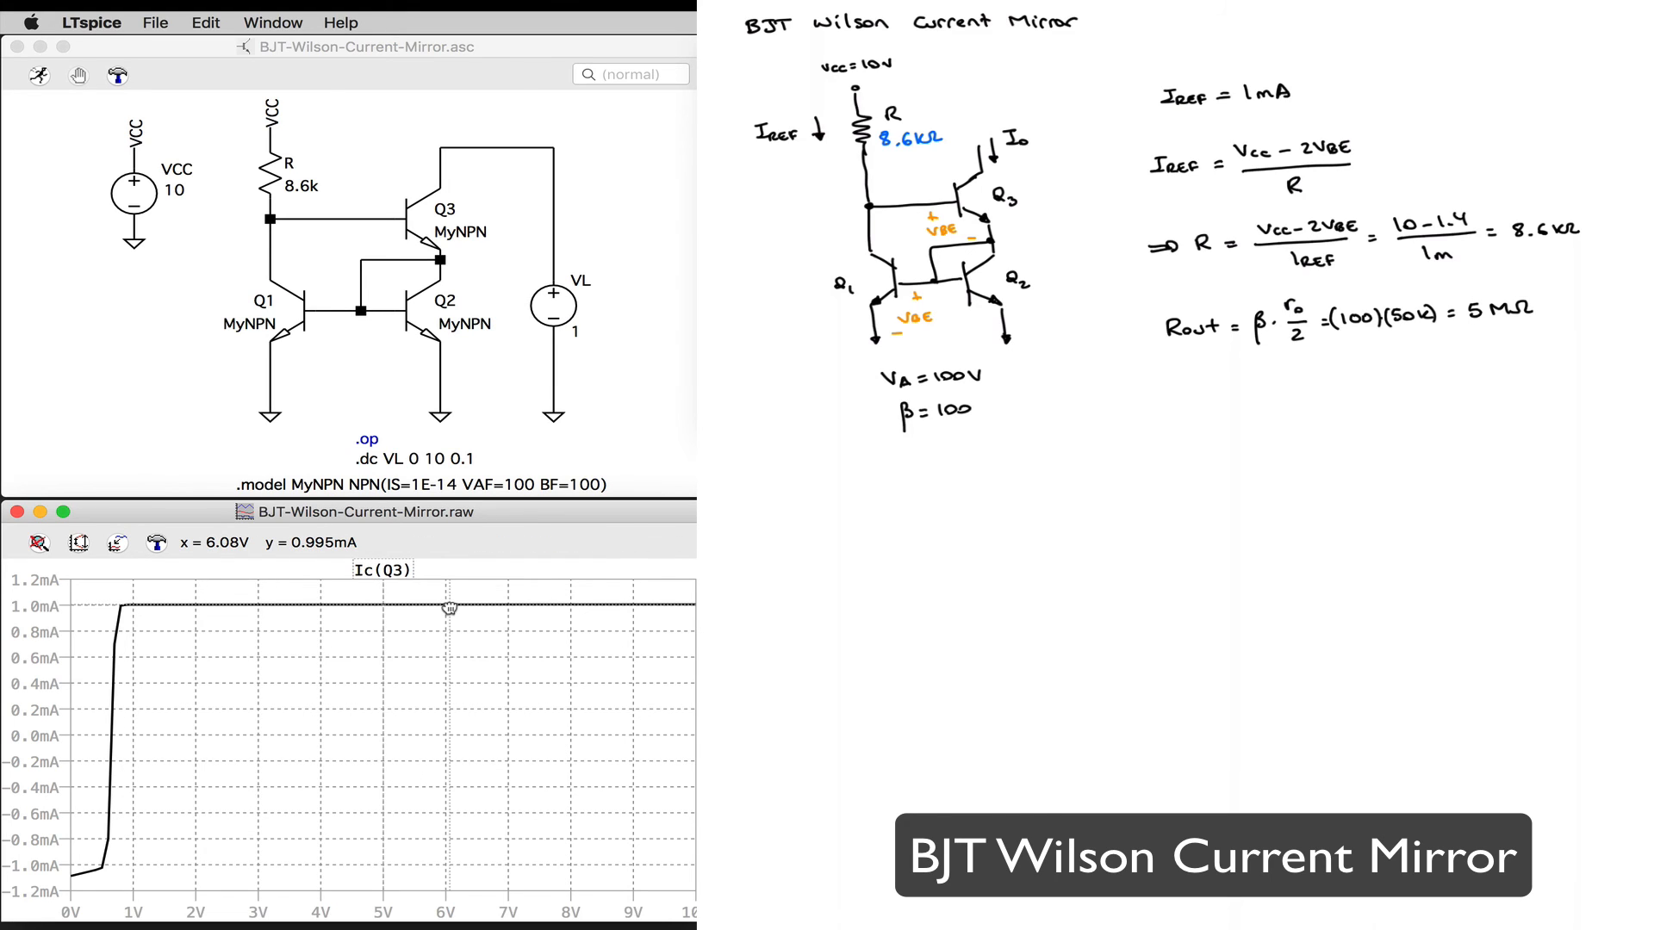
mouse_move(450, 608)
left_mouse_down()
mouse_move(463, 607)
mouse_move(136, 608)
left_mouse_up()
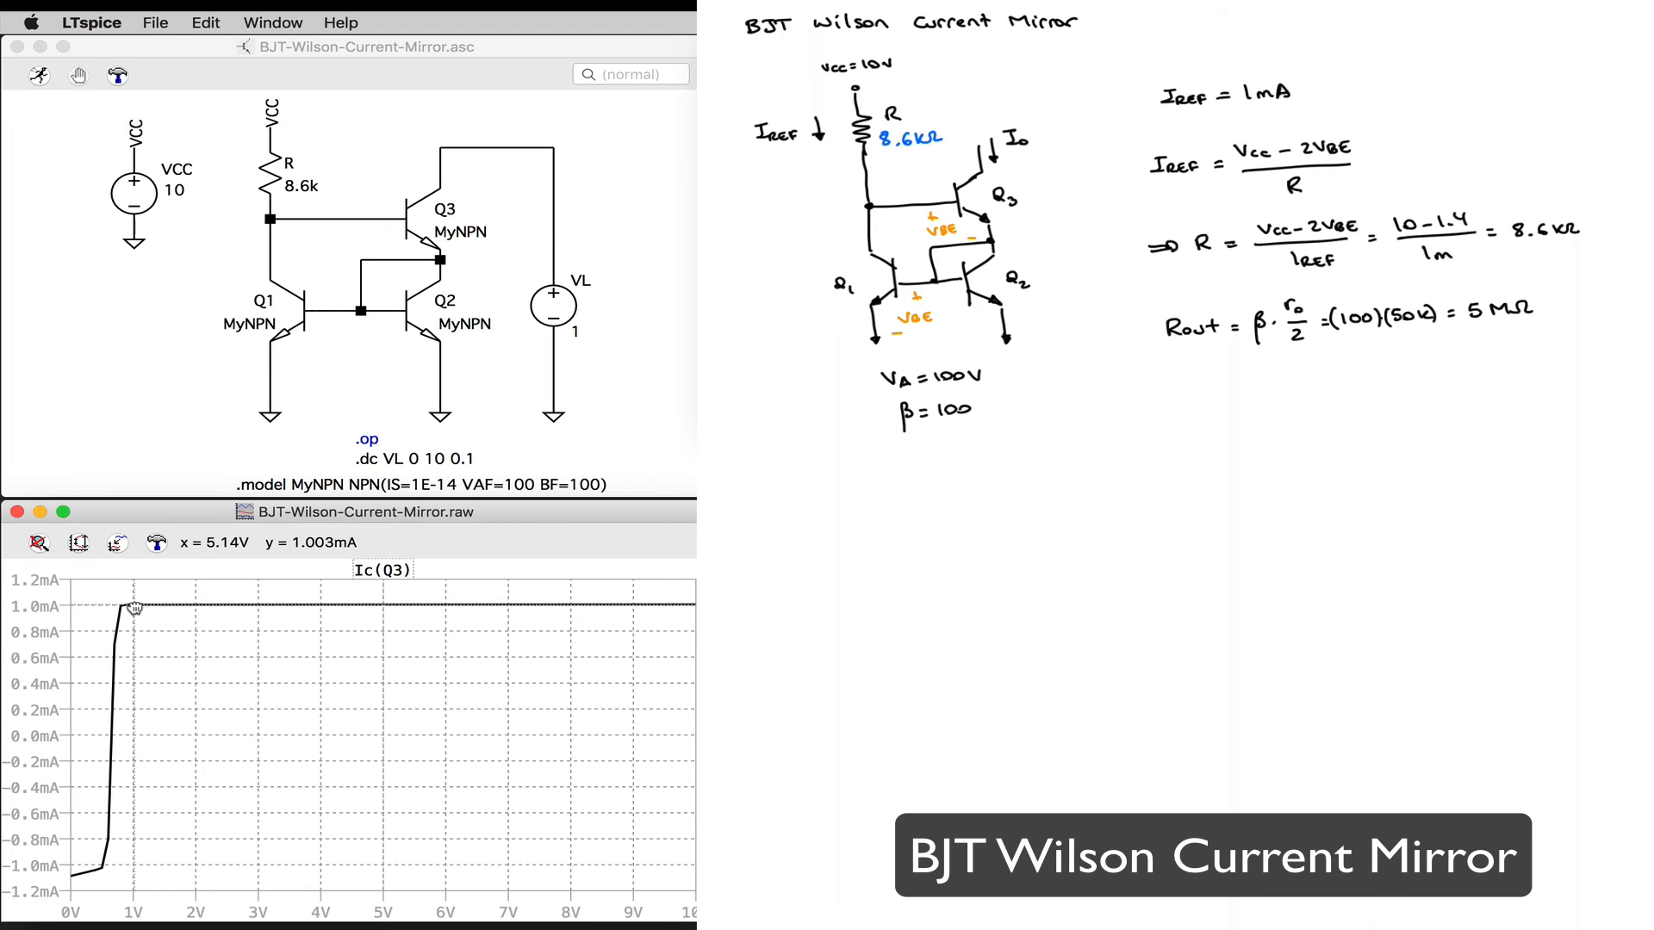
left_click(394, 606)
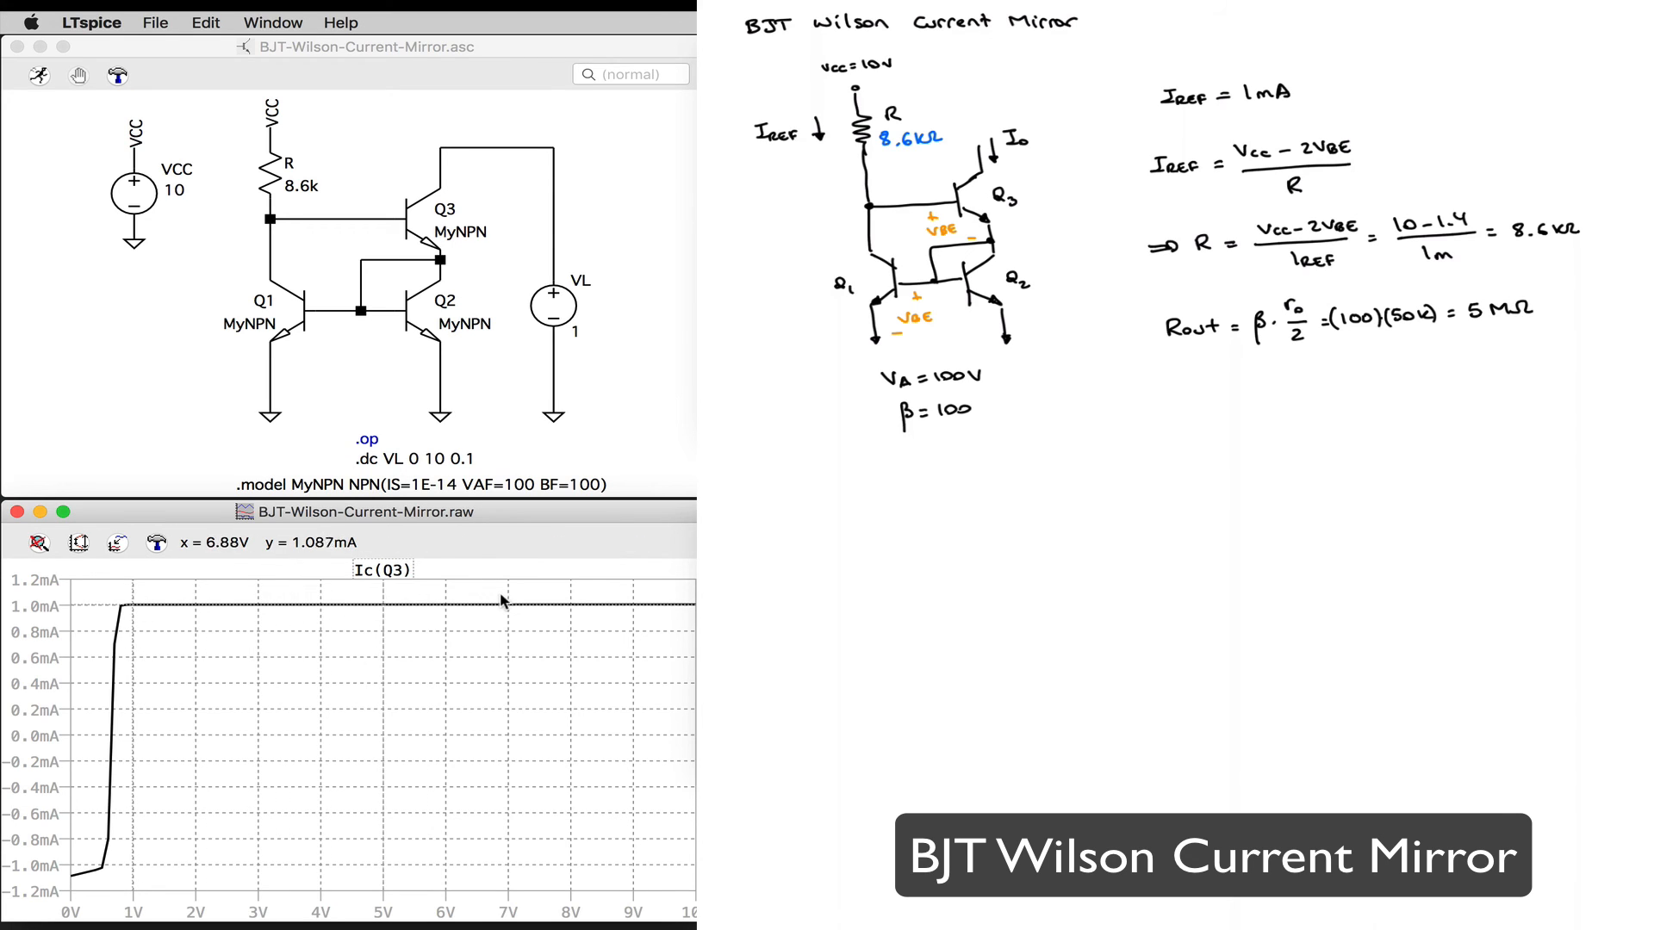
Step: Measure the slope of Ic(Q3) over other intervals, moving the cursors to about 1 V, 7.5 V and 3.4 V
mouse_move(508, 603)
left_mouse_down()
mouse_move(545, 611)
mouse_move(133, 614)
left_mouse_up()
left_click_drag(388, 604, 543, 621)
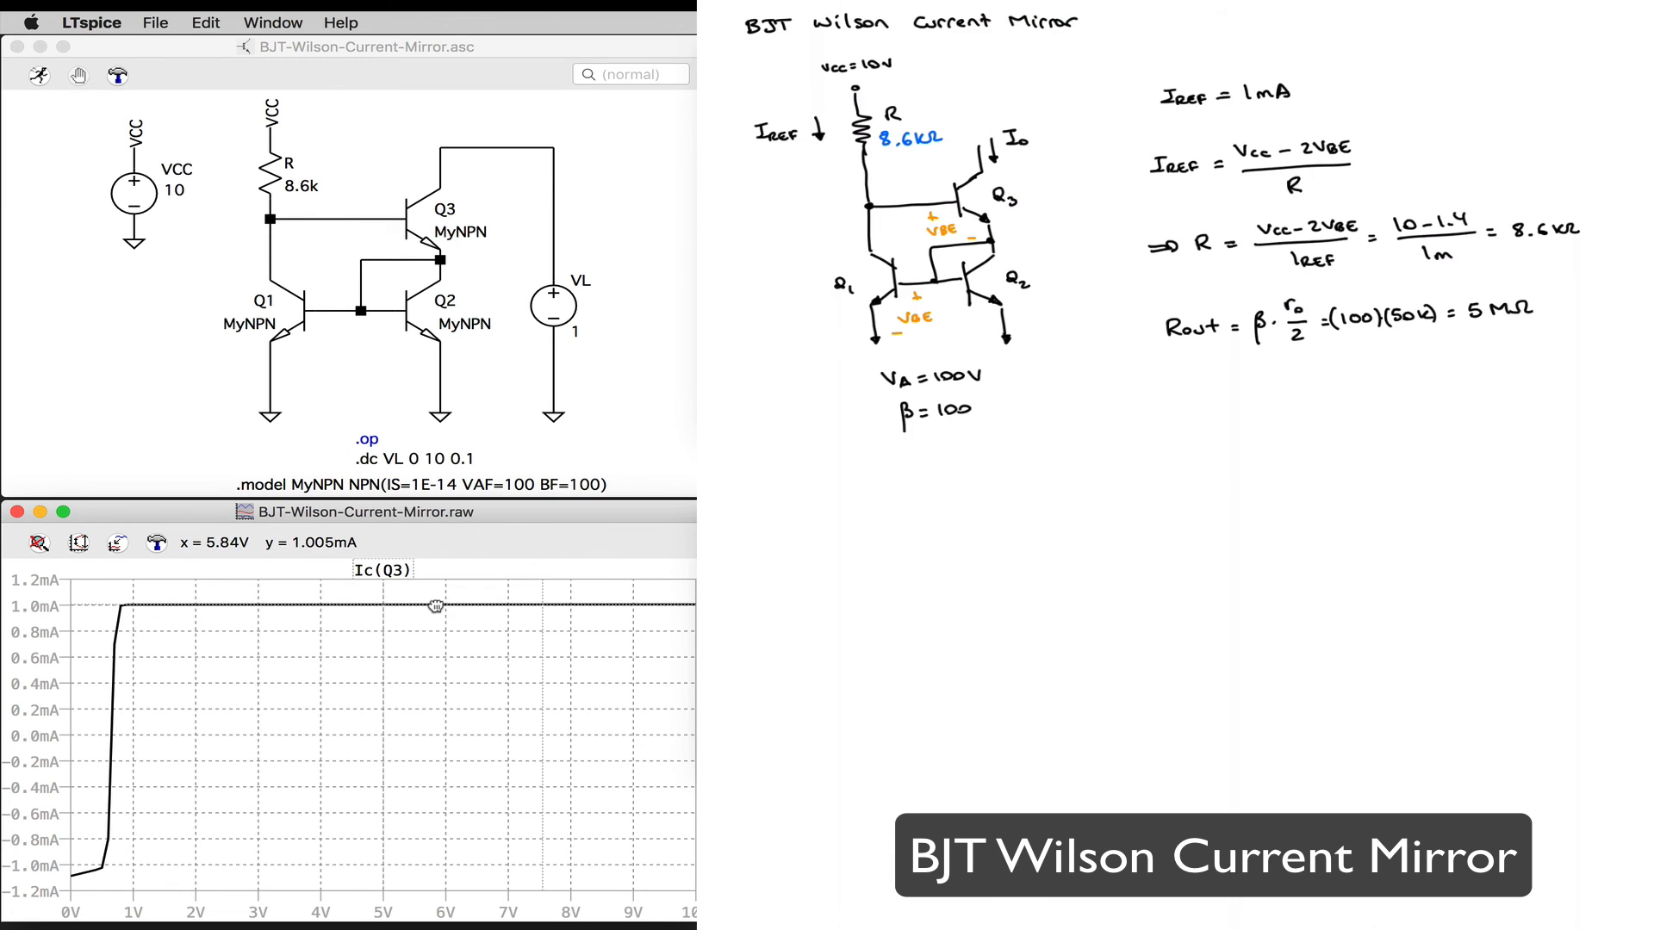
mouse_move(541, 608)
left_mouse_down()
mouse_move(577, 608)
mouse_move(284, 598)
left_mouse_up()
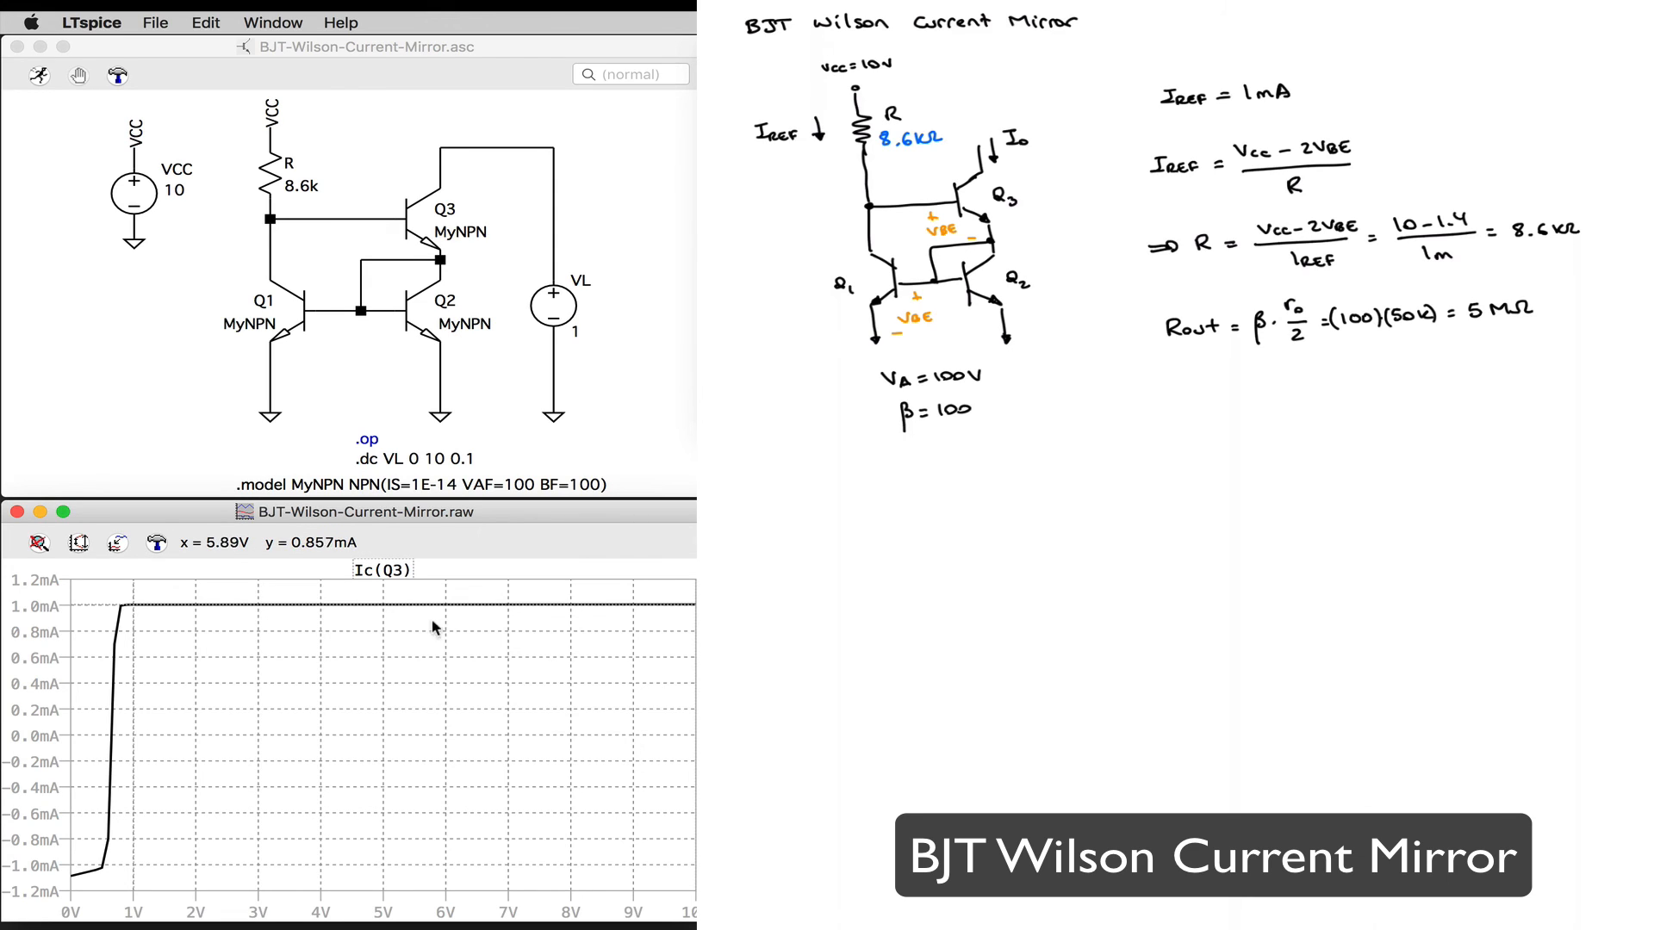
Step: Annotate the Wilson mirror plot with "Rout = 1/slope = 1/2.136e-7 = 4.7 MΩ" just below the flat part of the trace
right_click(379, 627)
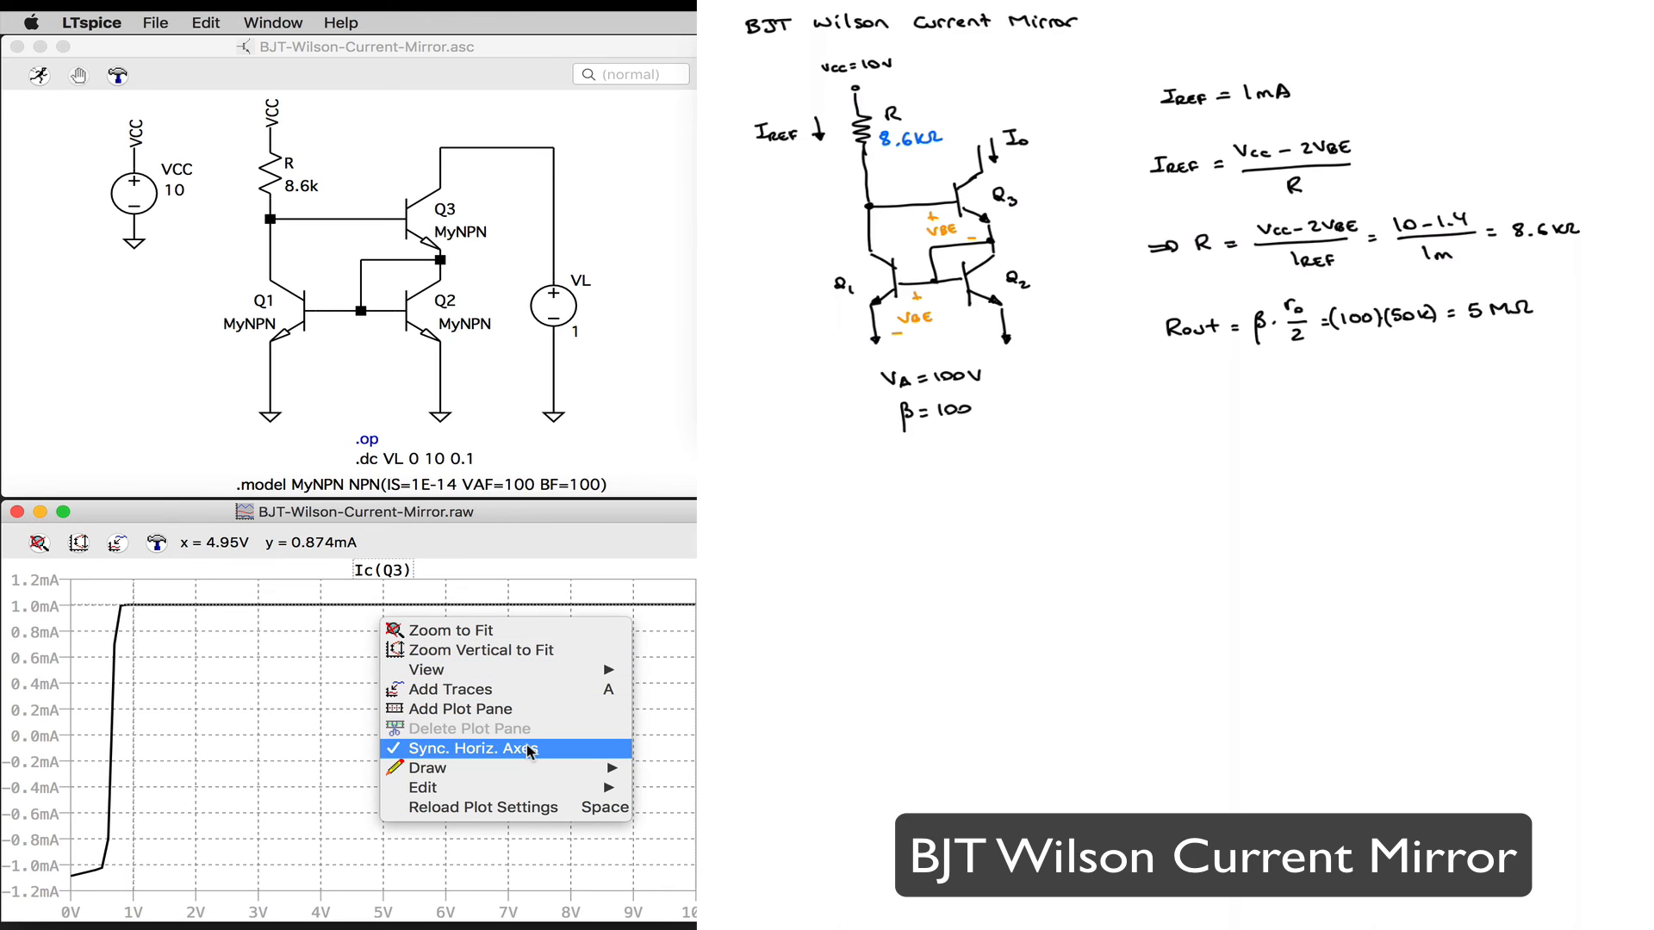
mouse_move(544, 770)
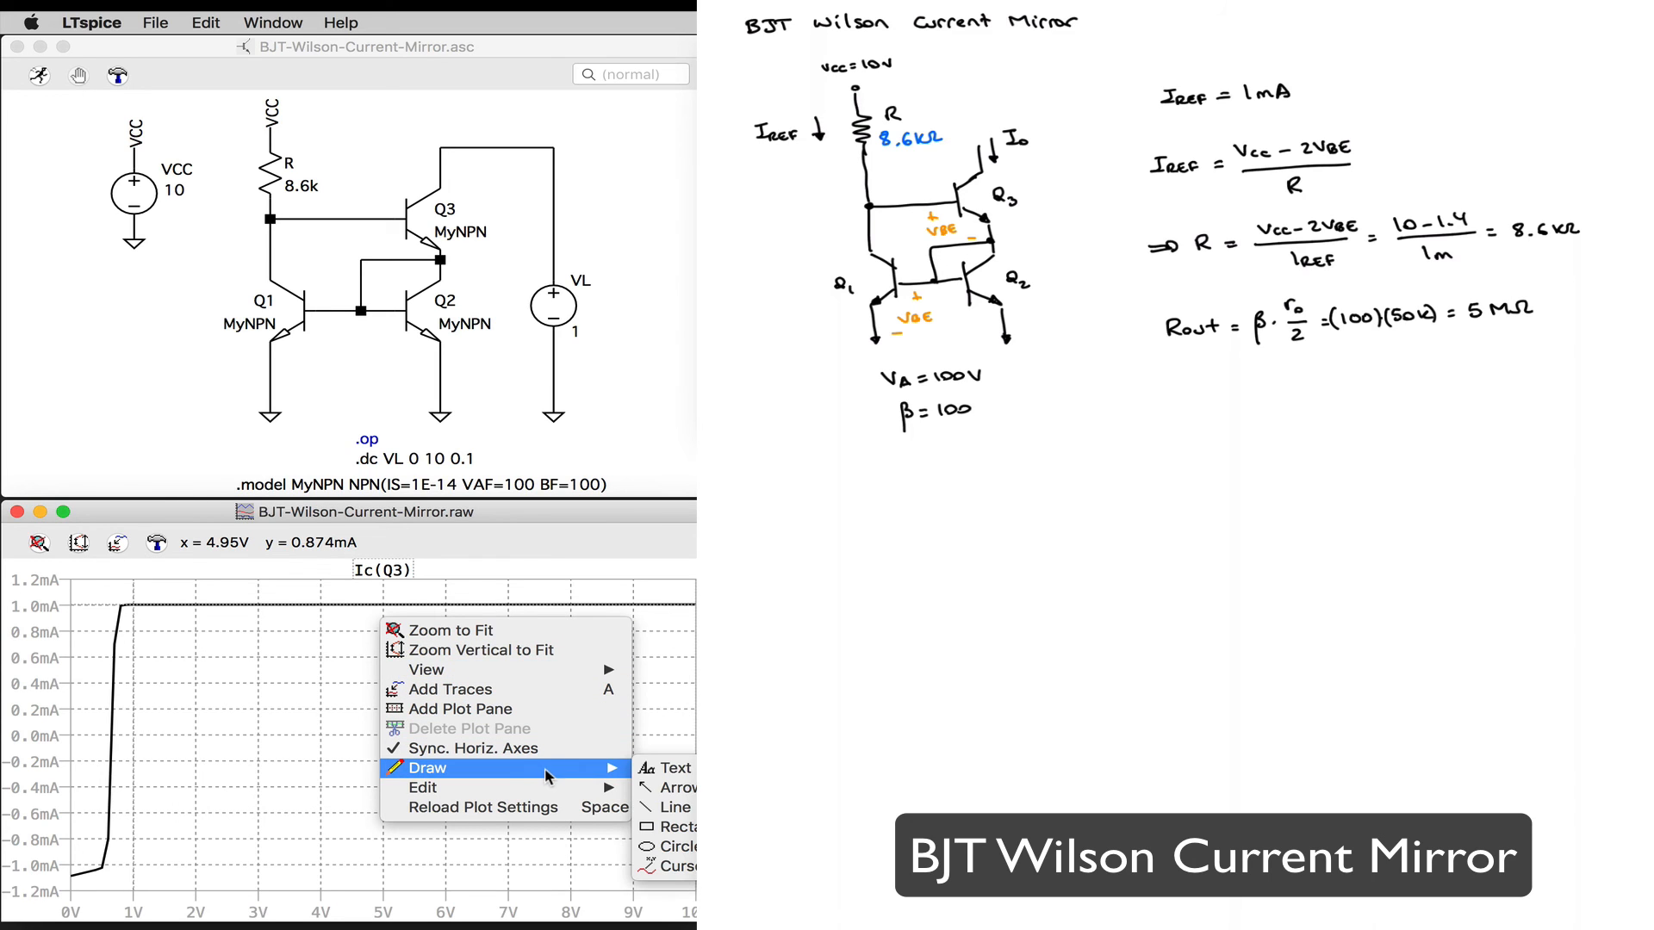
left_click(665, 768)
type("R")
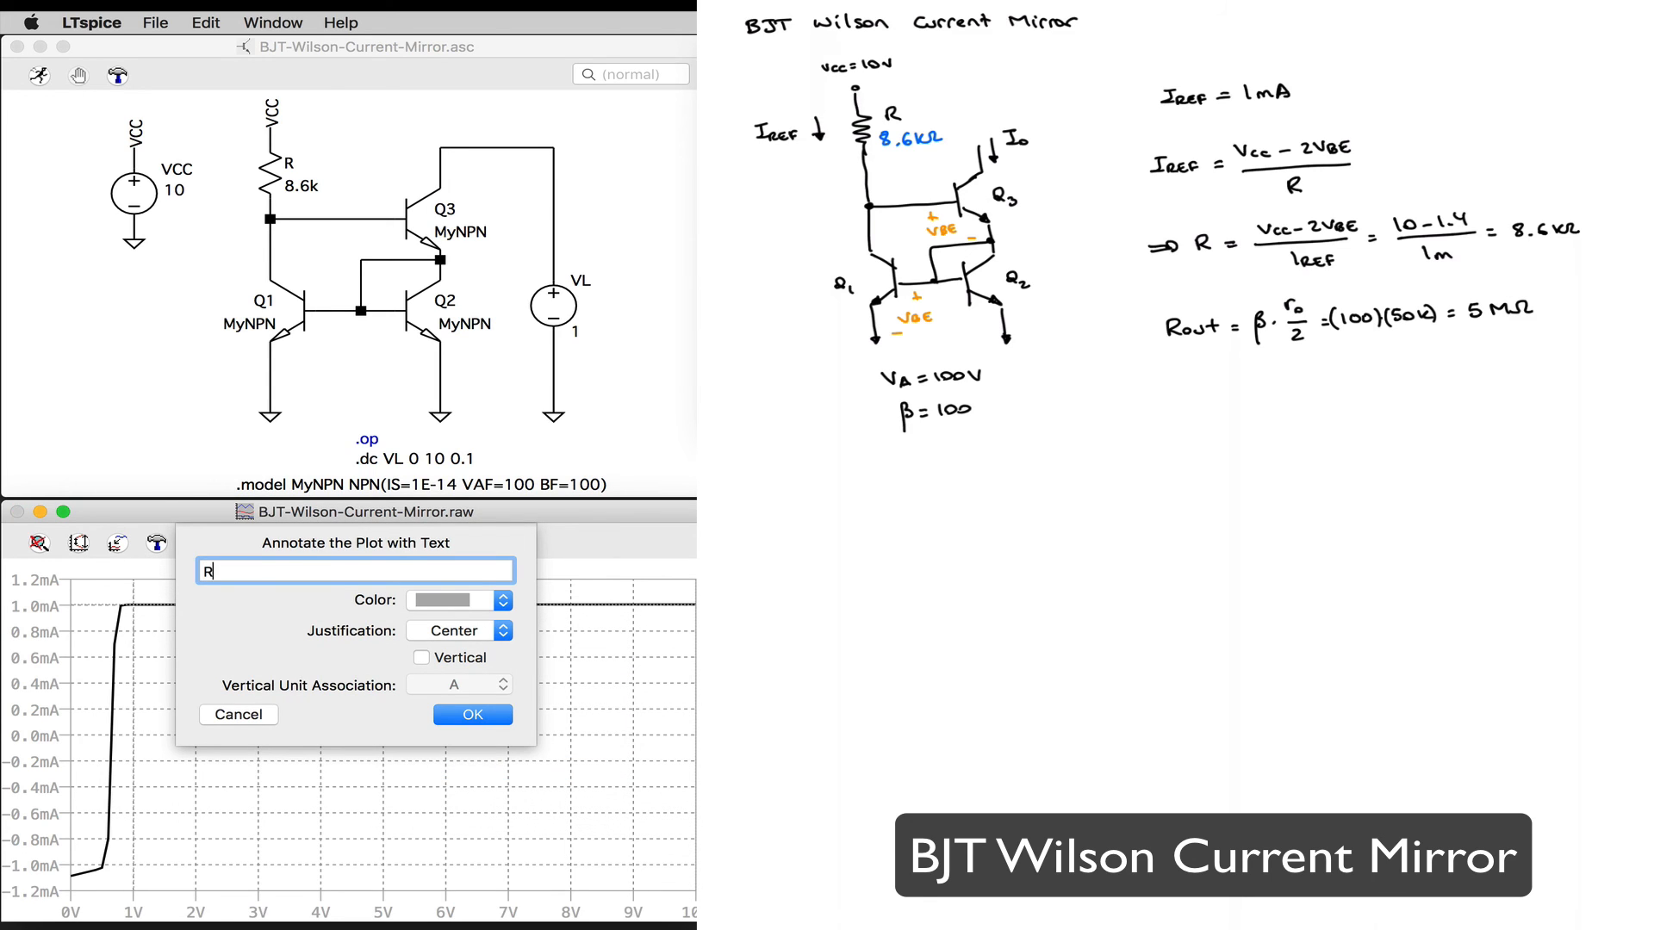
type("out = 1/slope = 1/2.136e-7 = 4.7 MΩ")
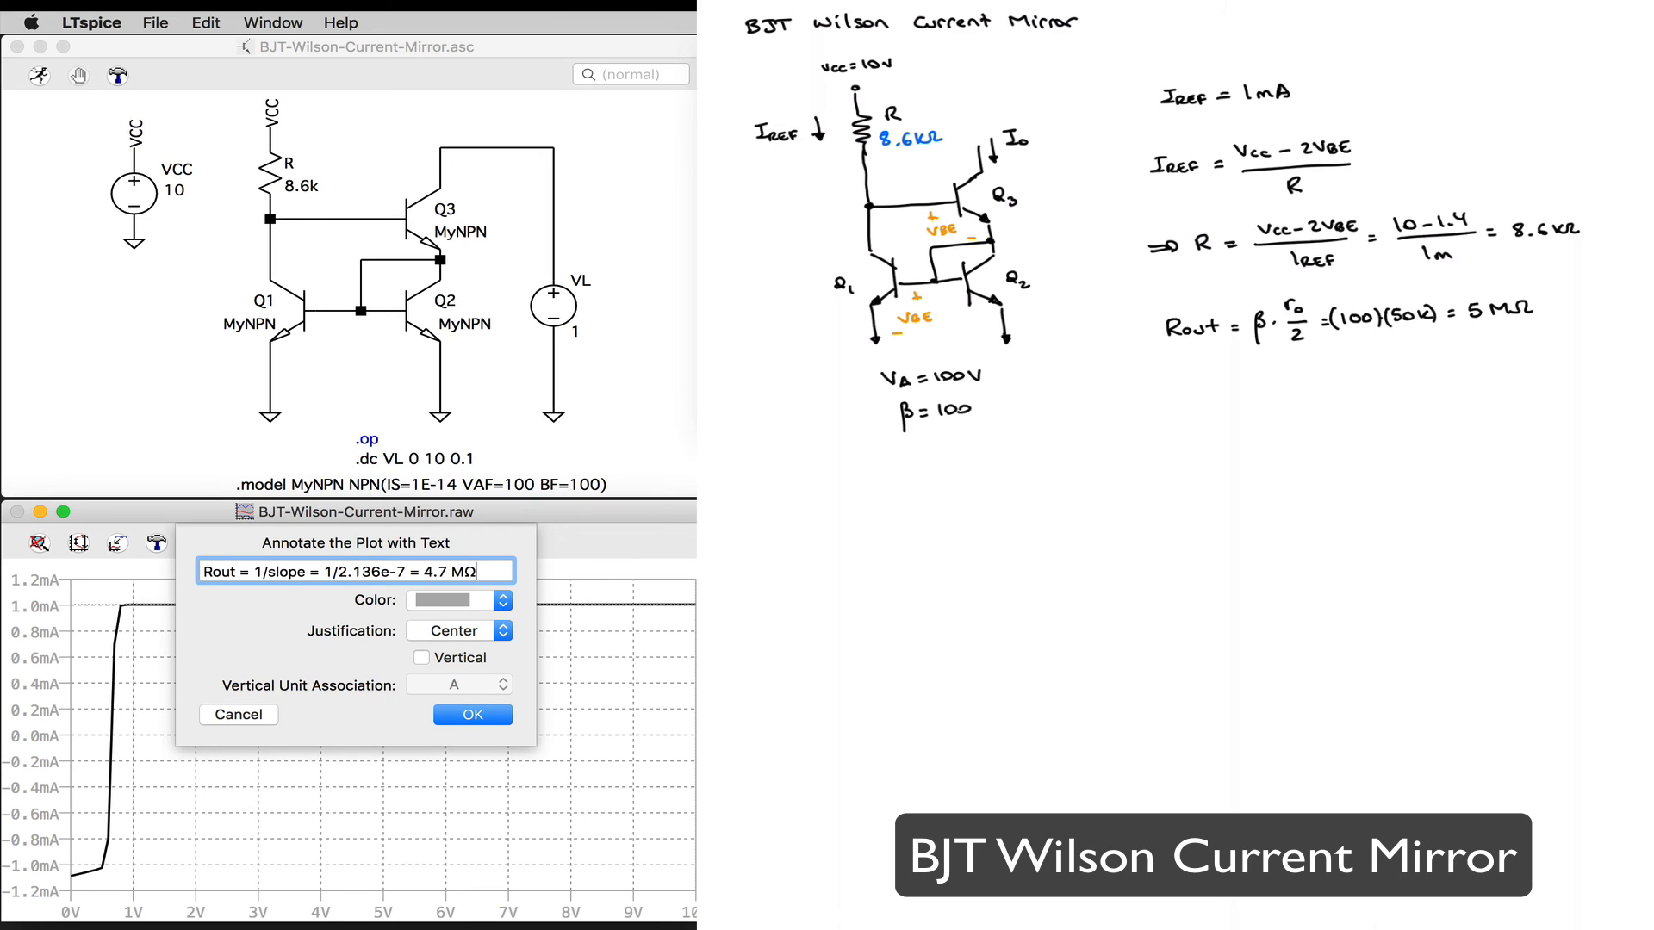
left_click(473, 715)
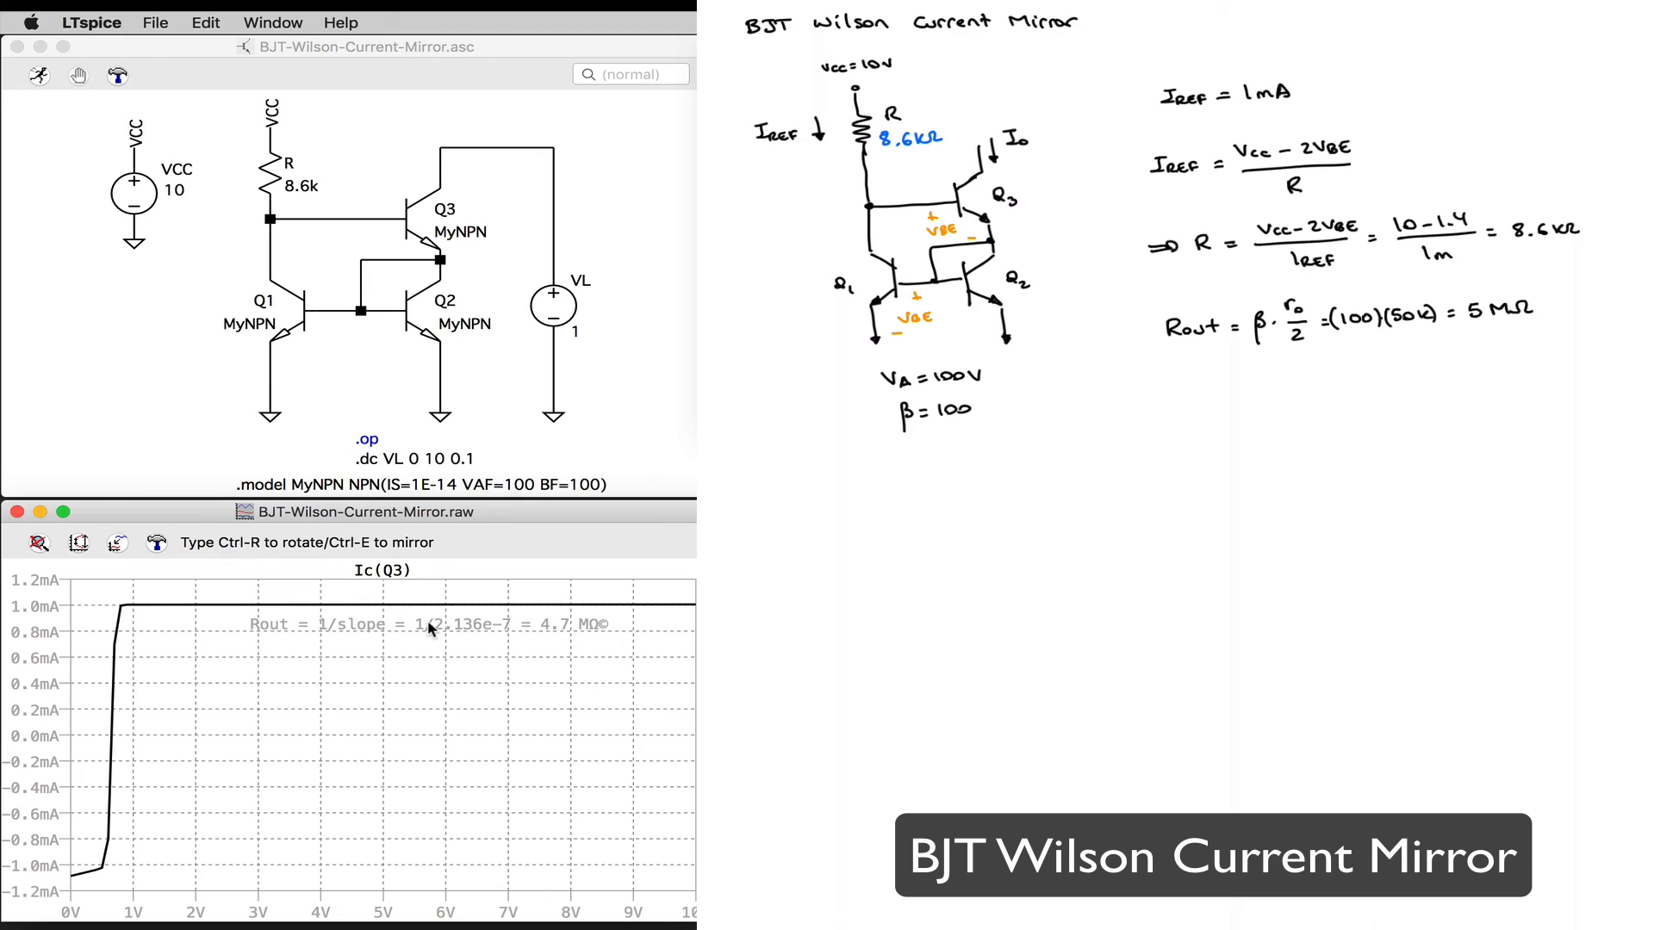
left_click(431, 631)
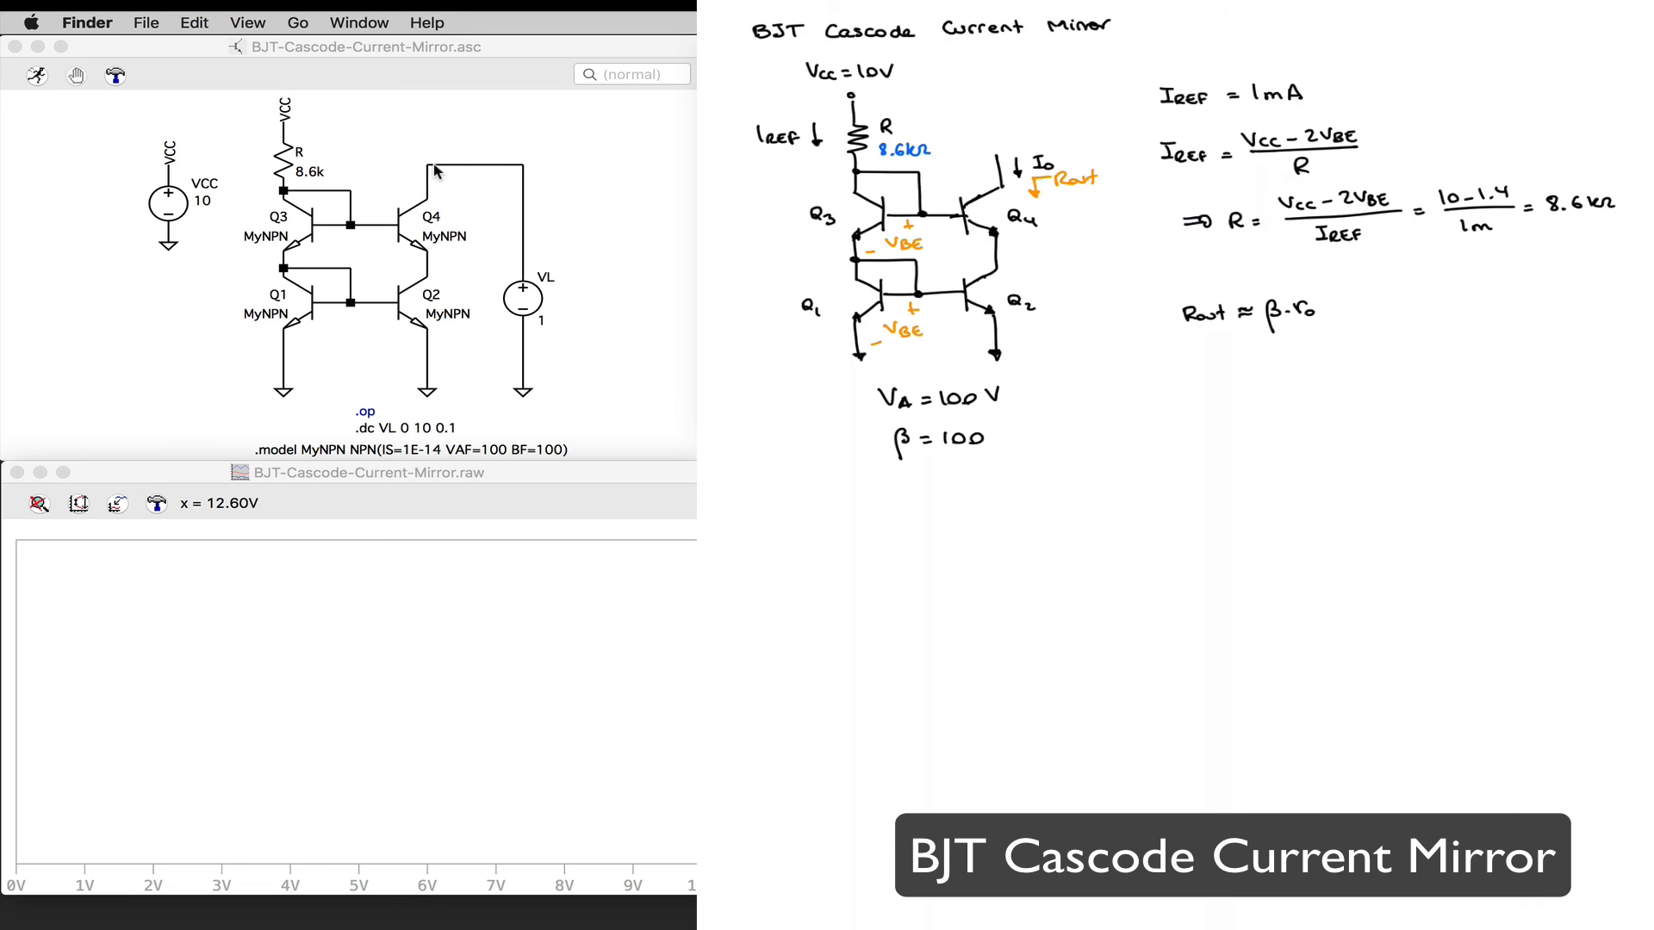
Step: Run the cascode current mirror simulation and plot Q4's collector current Ic(Q4)
left_click(37, 77)
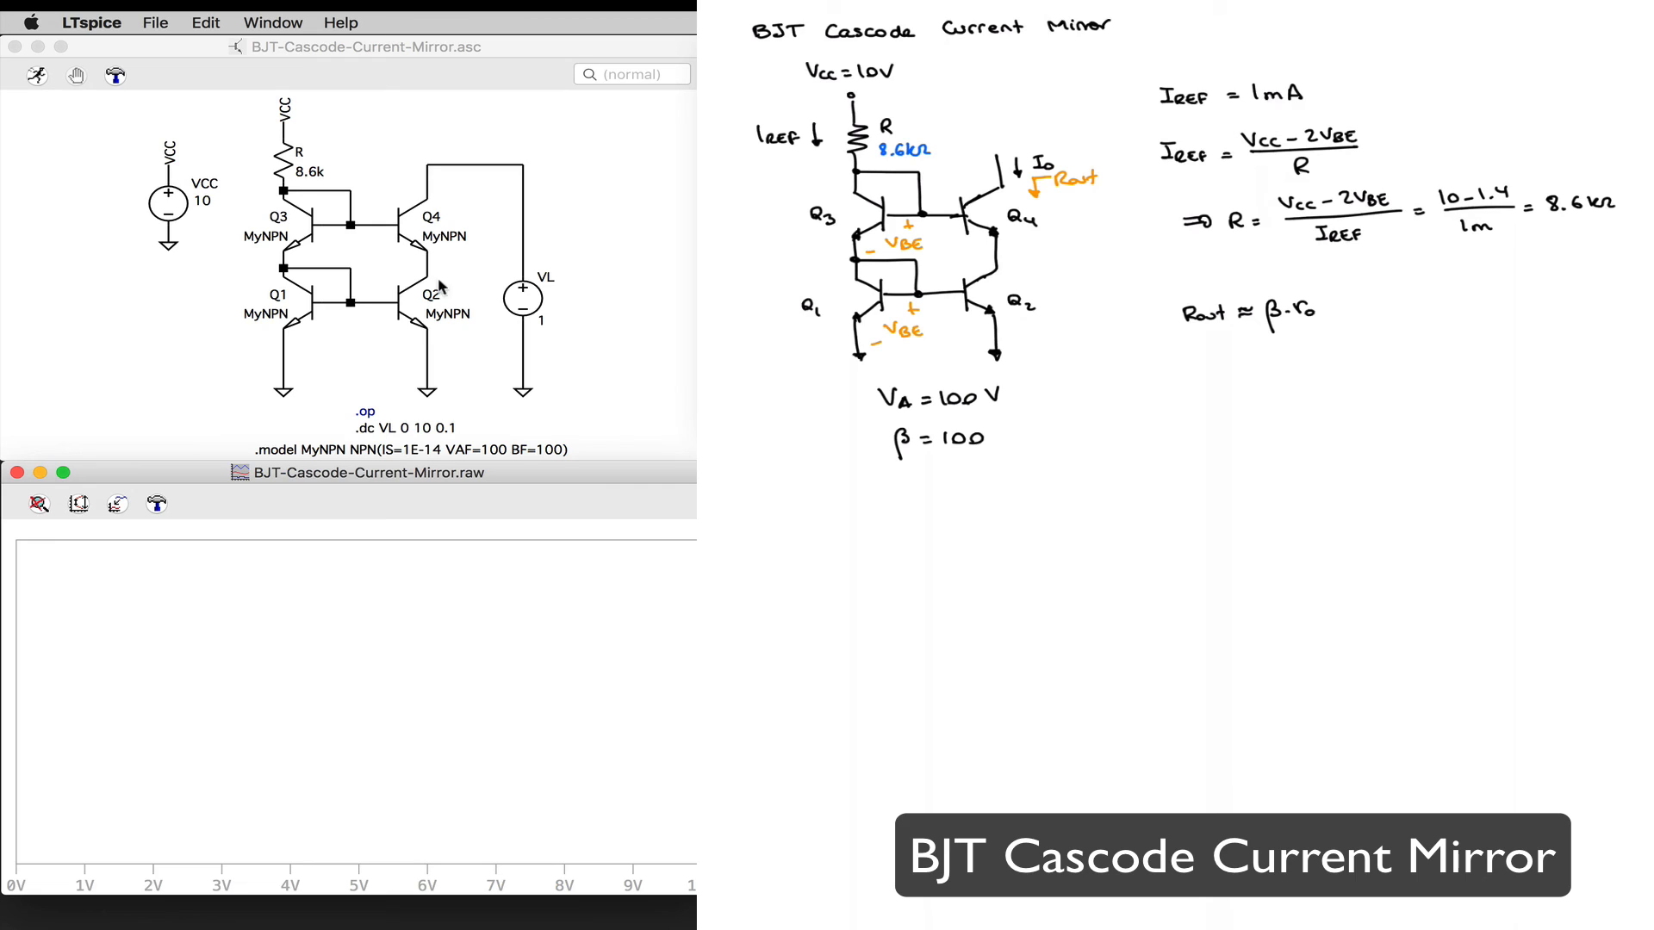
left_click(427, 191)
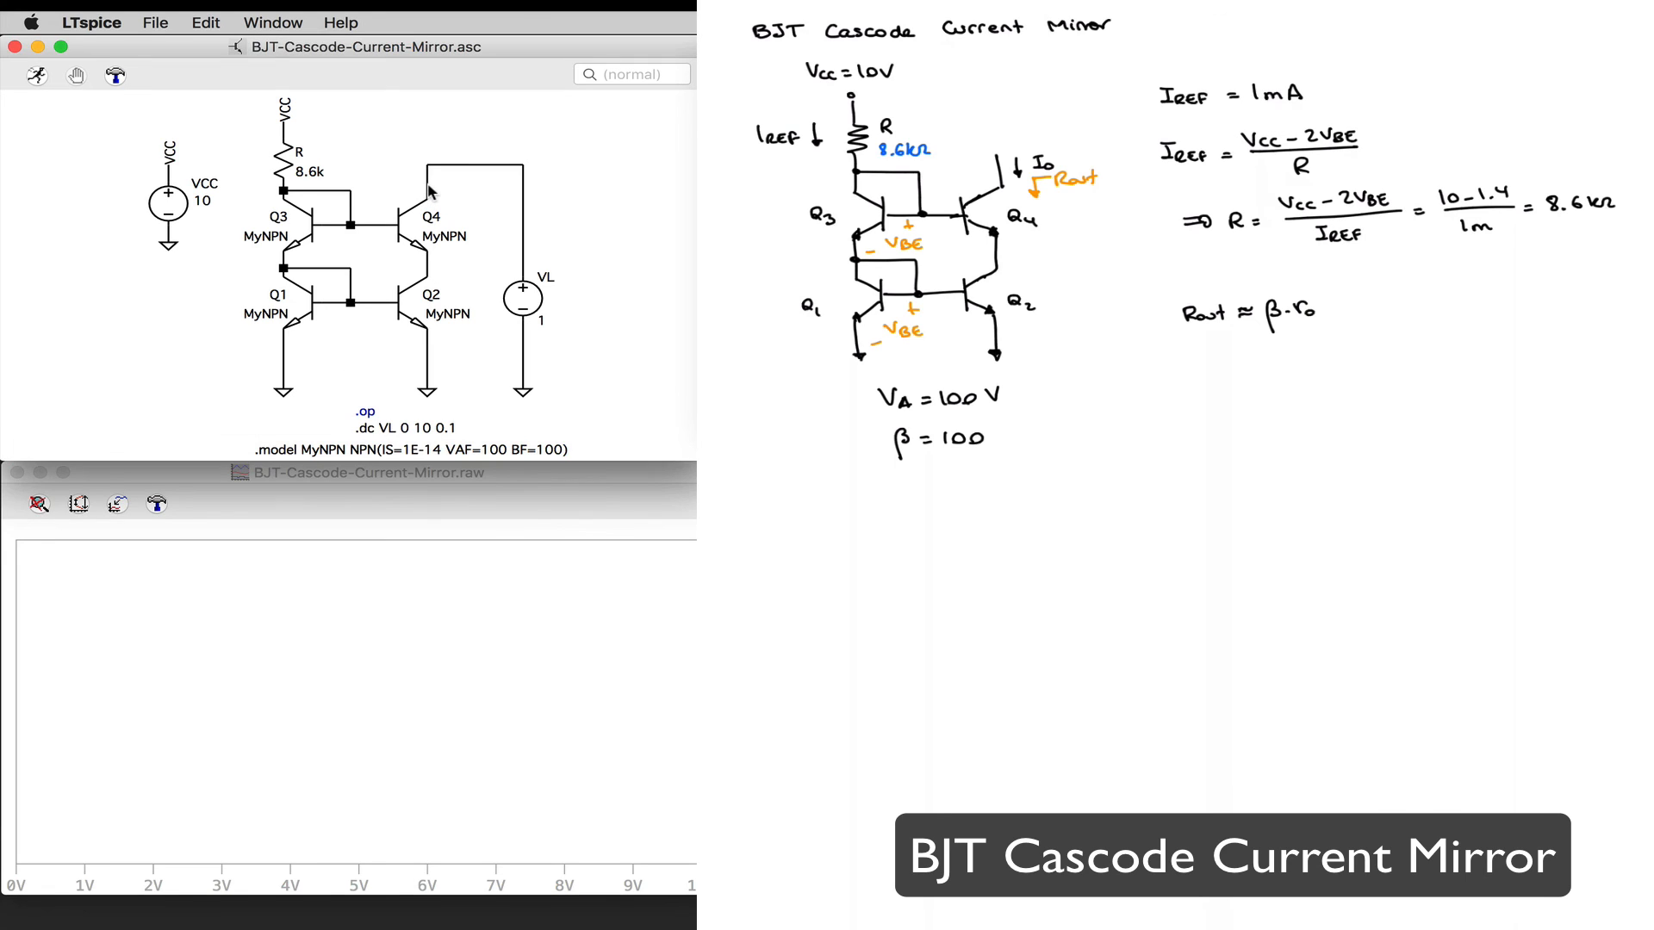
left_click(425, 198)
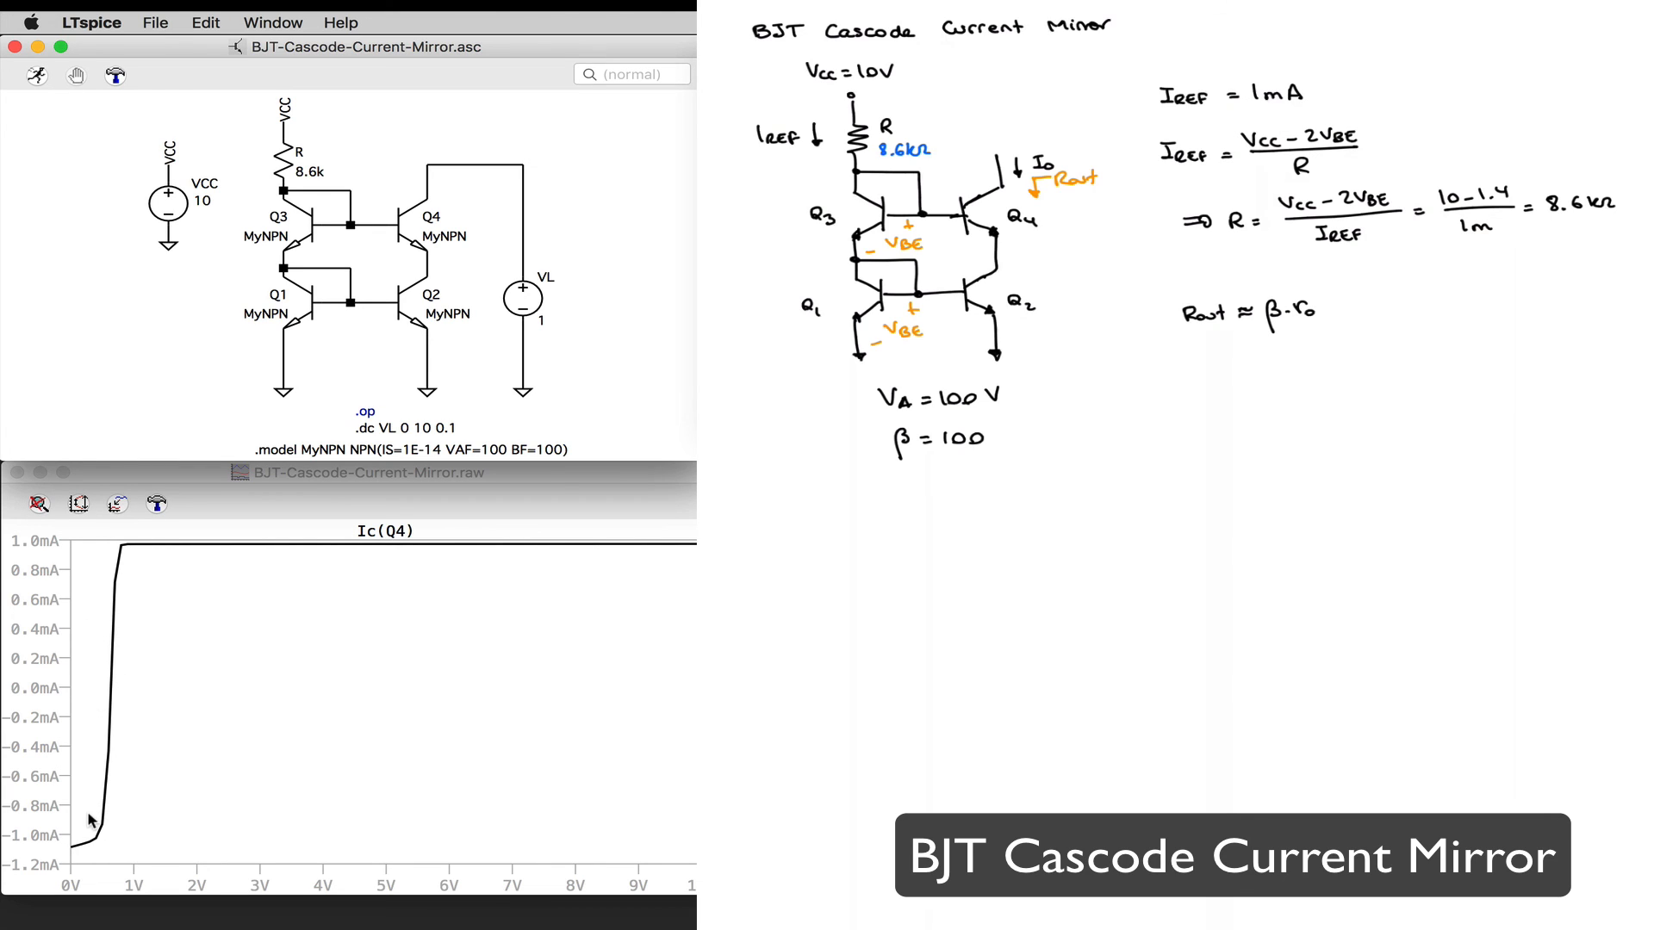
Step: Turn on the grid in the cascode mirror plot
right_click(211, 663)
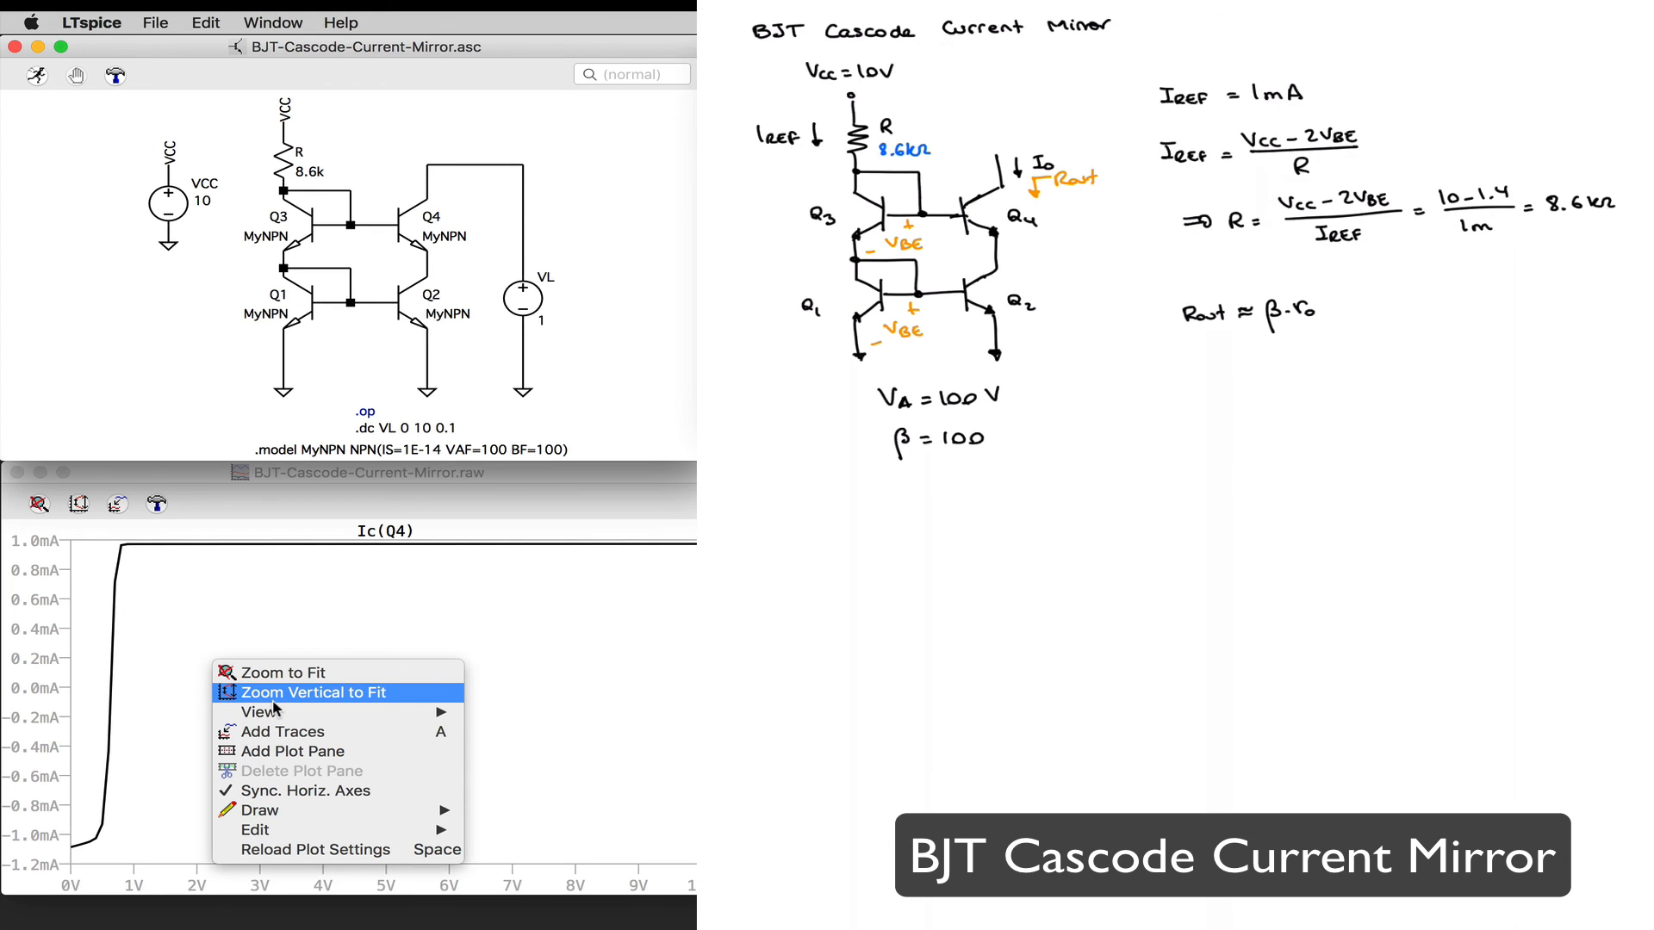
mouse_move(276, 712)
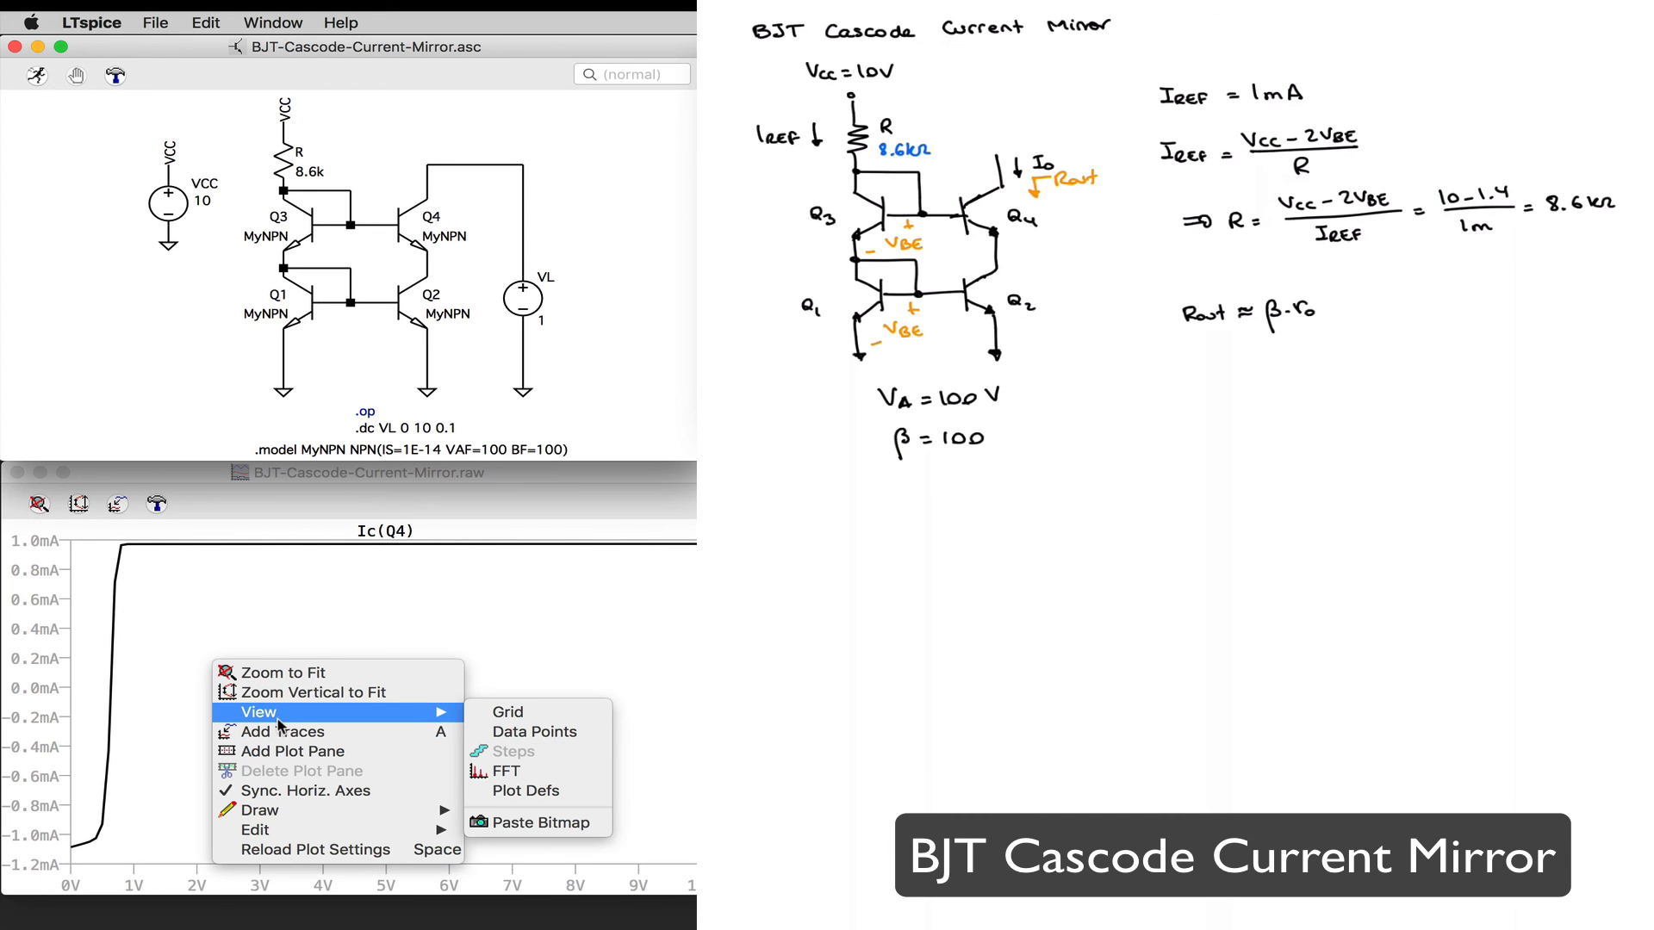
left_click(544, 711)
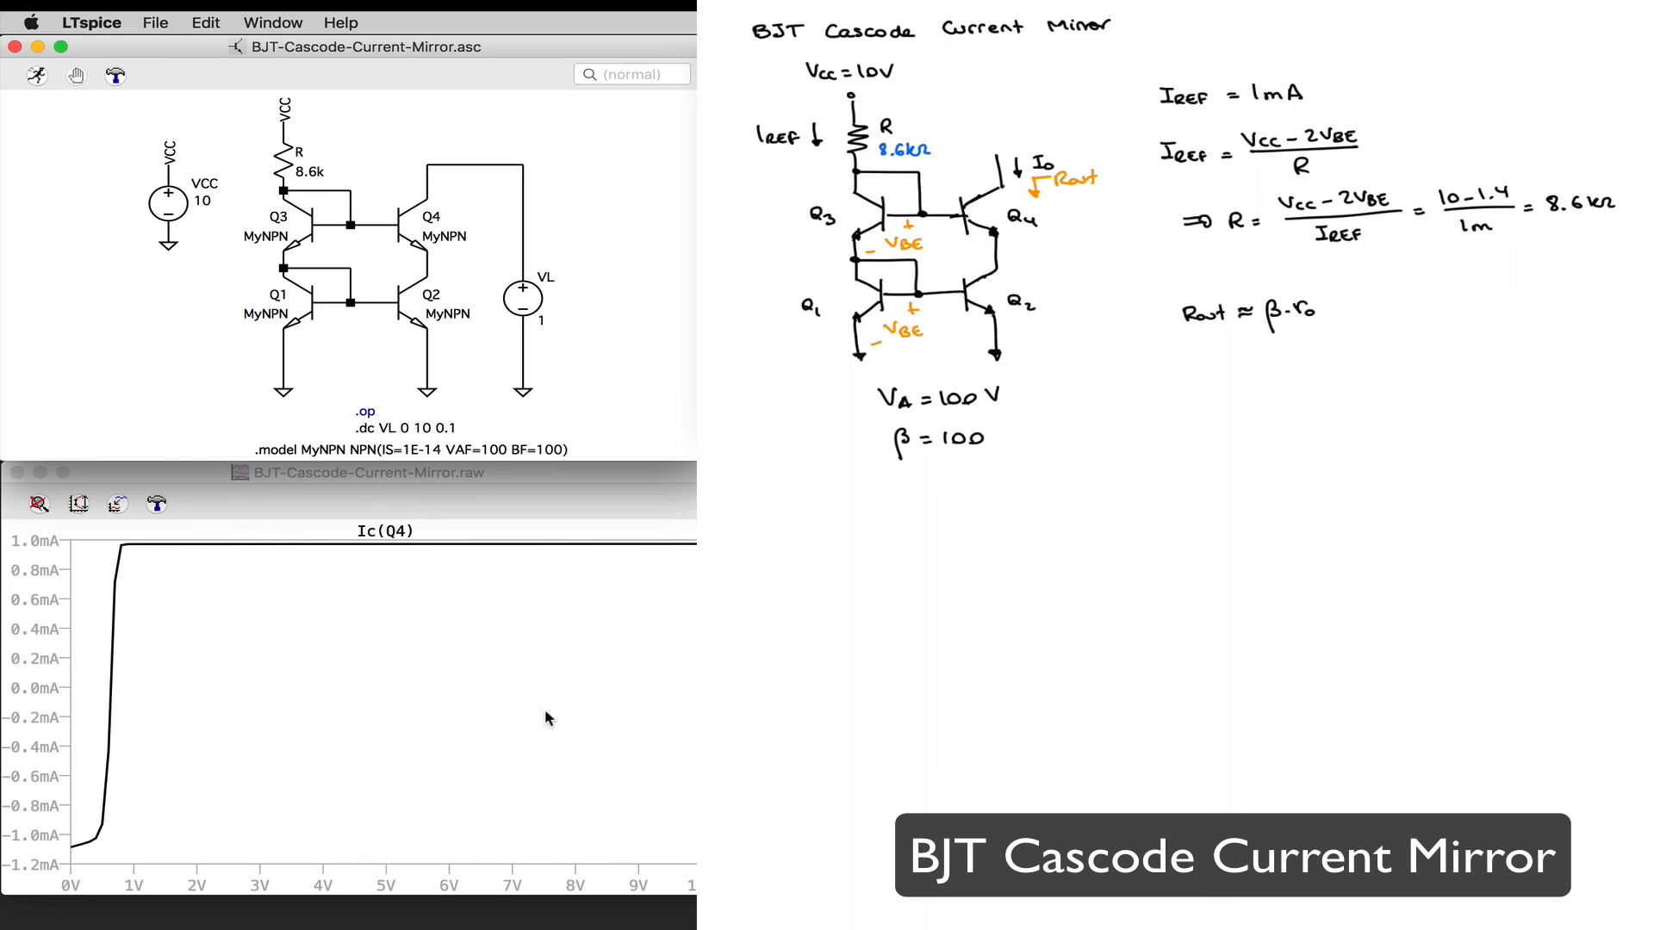
Step: Attach measurement cursors to the Ic(Q4) trace and move their readout window clear of the plot
left_click(388, 535)
left_click(389, 536)
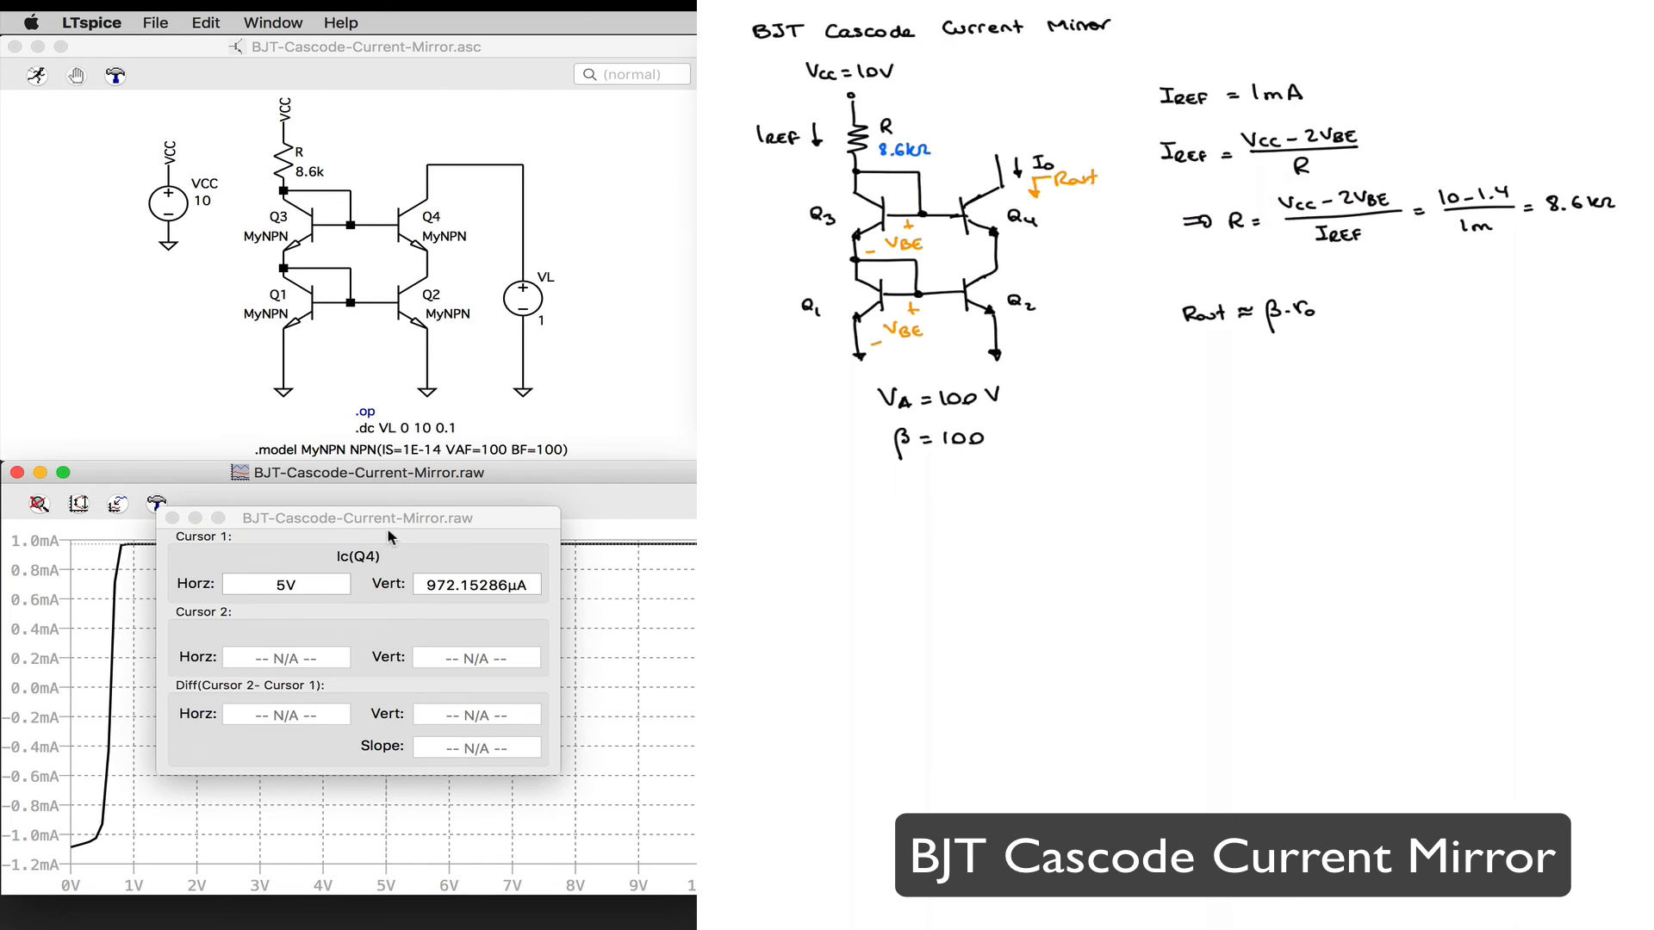
left_click_drag(389, 522, 937, 503)
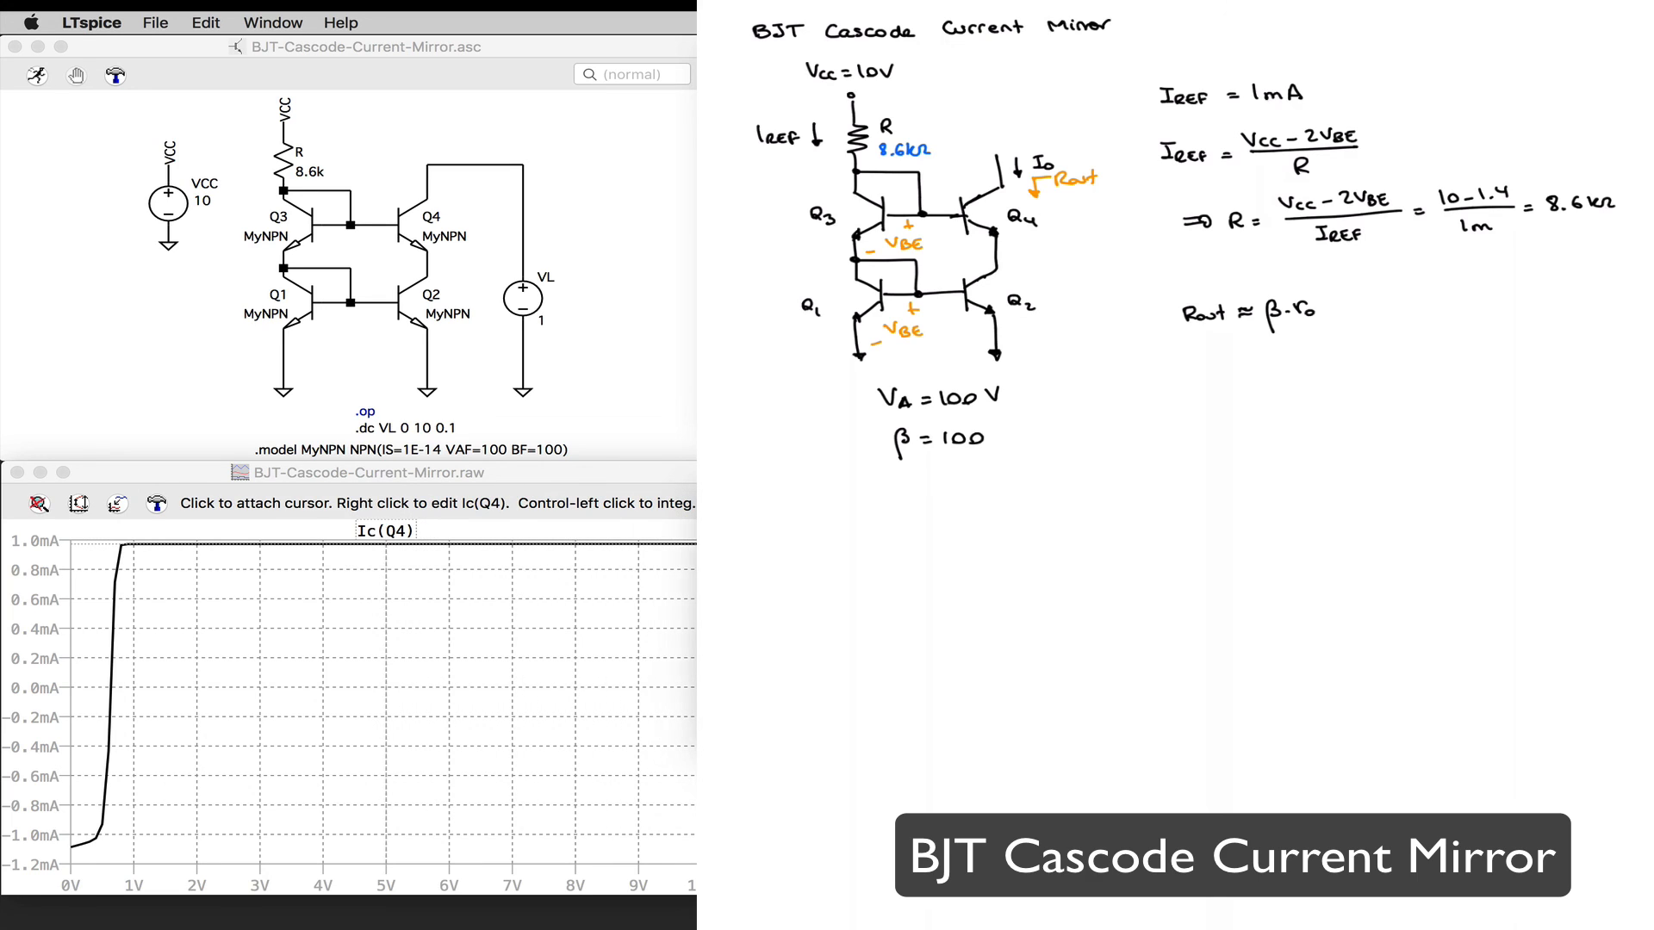
left_click(387, 545)
Step: Measure the slope of the flat part of Ic(Q4) by placing the cursors at various points between about 1 V and 10 V
left_click_drag(387, 545, 135, 544)
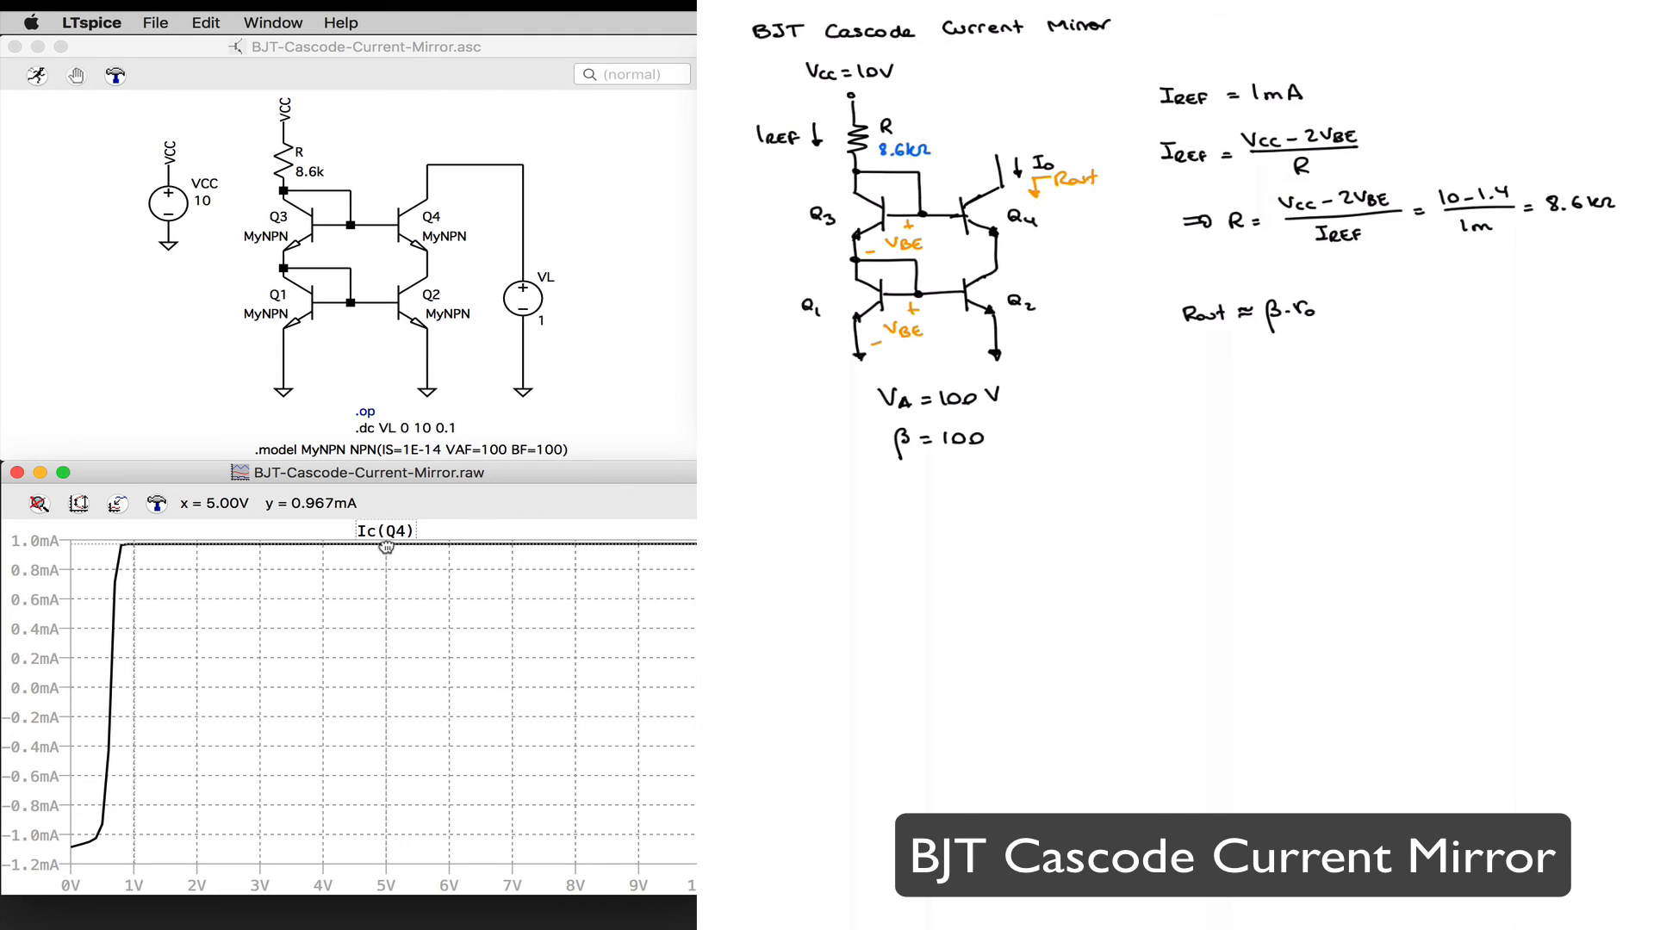
left_click_drag(386, 547, 134, 543)
left_click_drag(393, 547, 409, 548)
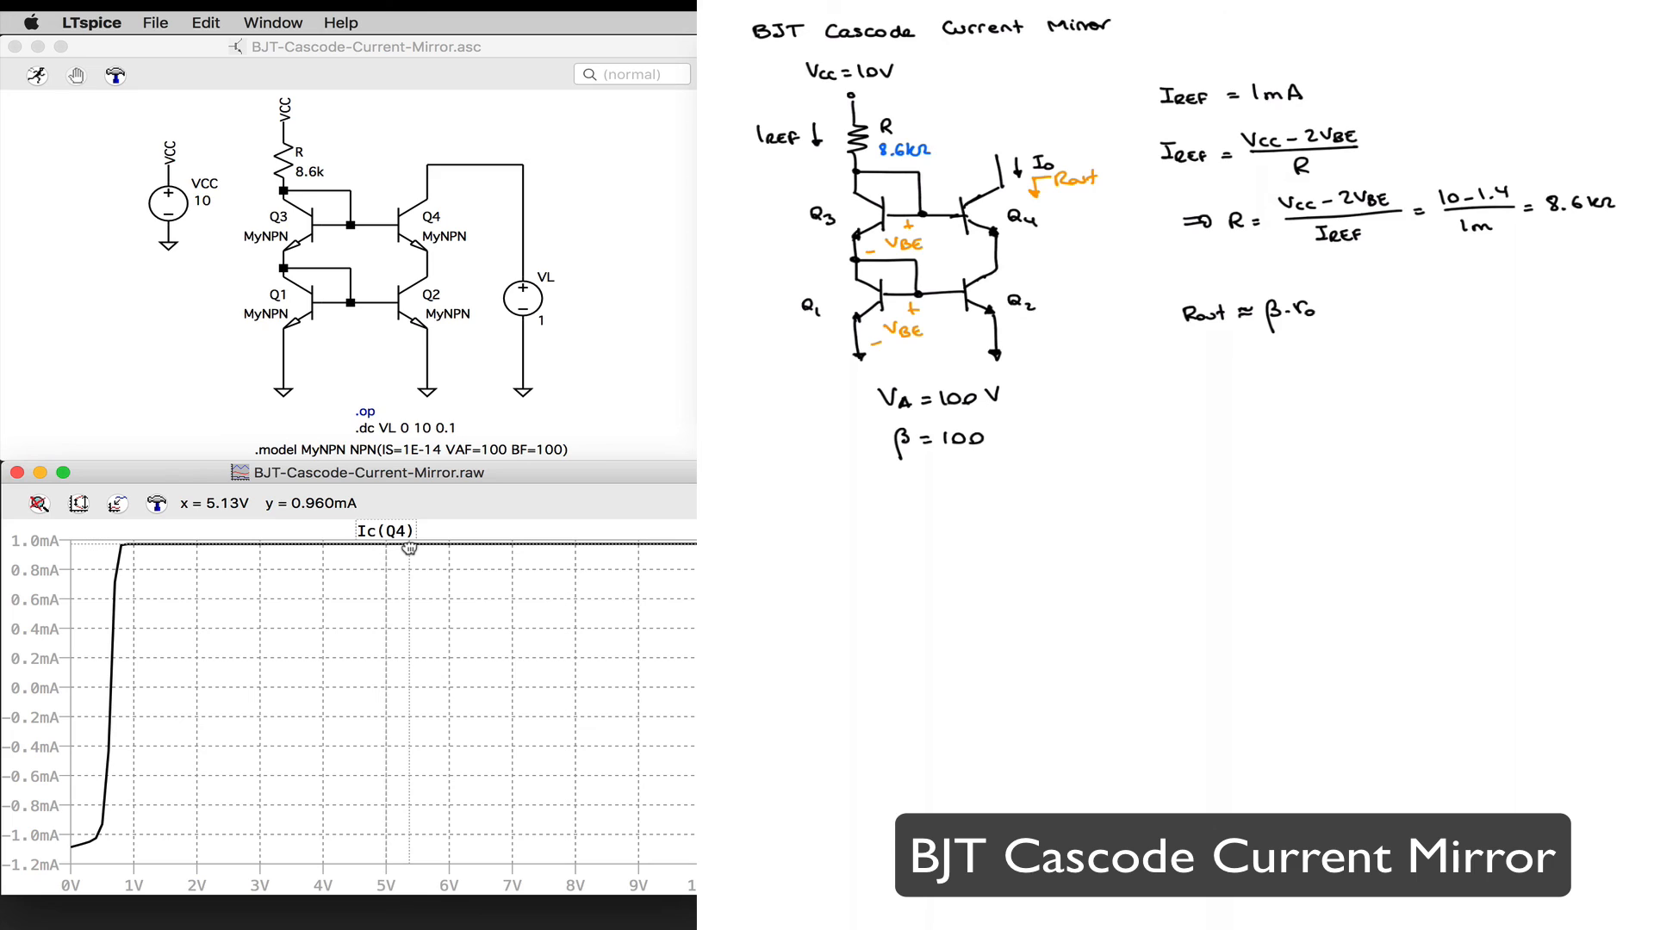
mouse_move(409, 547)
left_mouse_down()
mouse_move(325, 548)
mouse_move(582, 544)
mouse_move(387, 547)
mouse_move(512, 546)
mouse_move(416, 548)
left_mouse_up()
left_click_drag(384, 544, 134, 546)
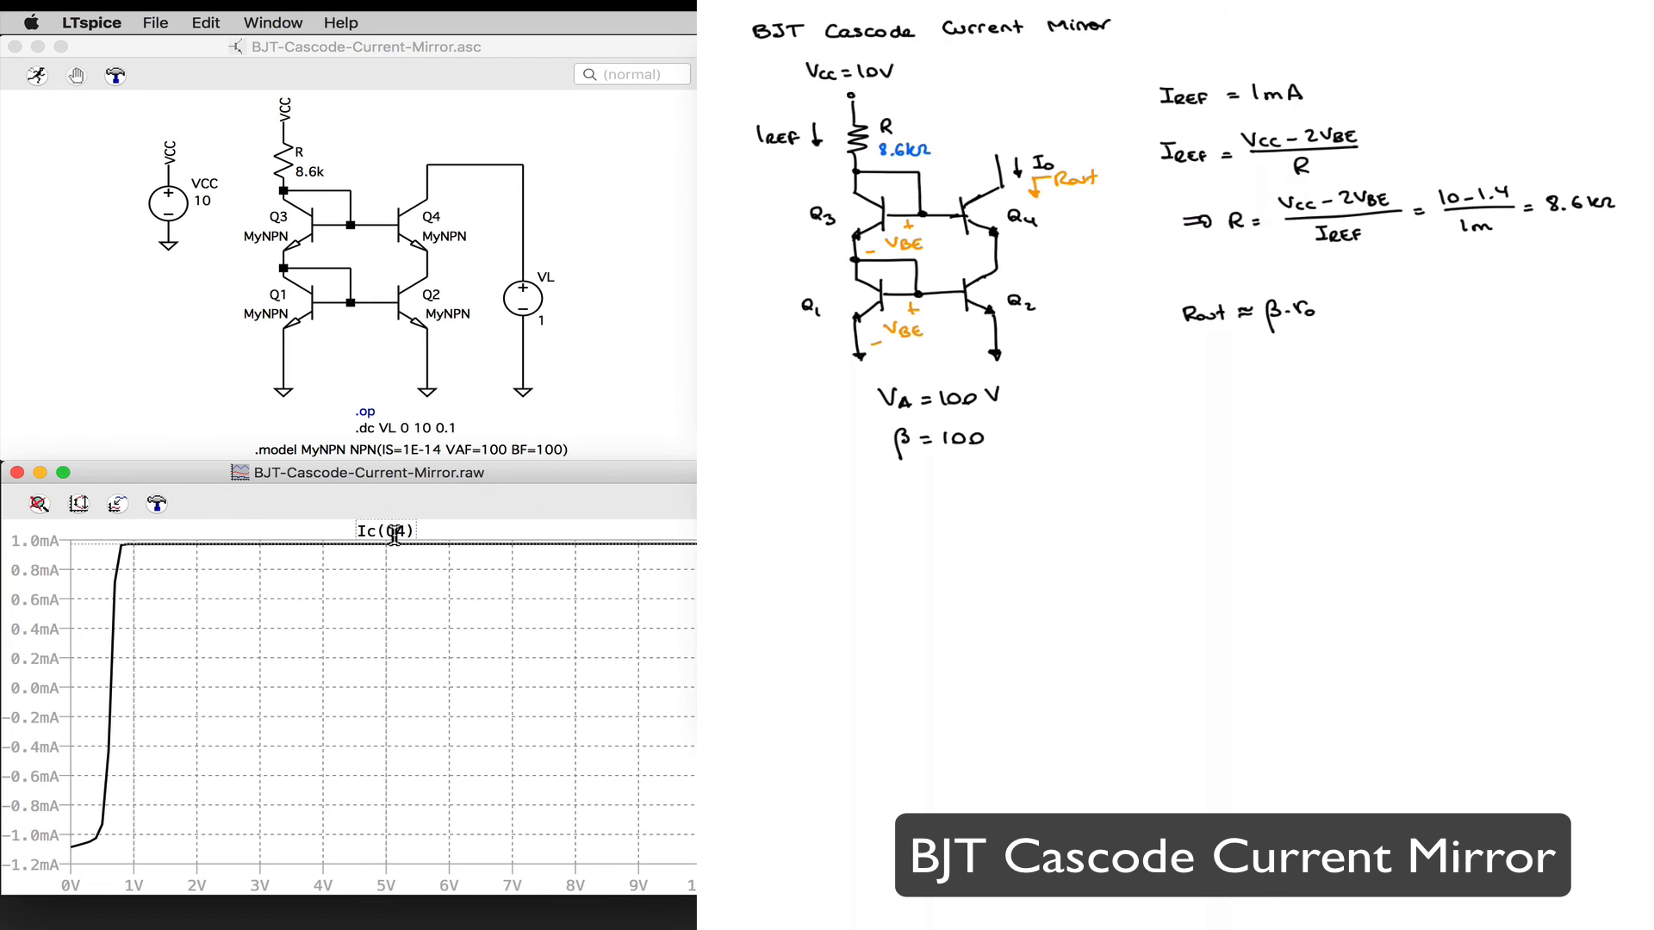
left_click_drag(393, 547, 400, 547)
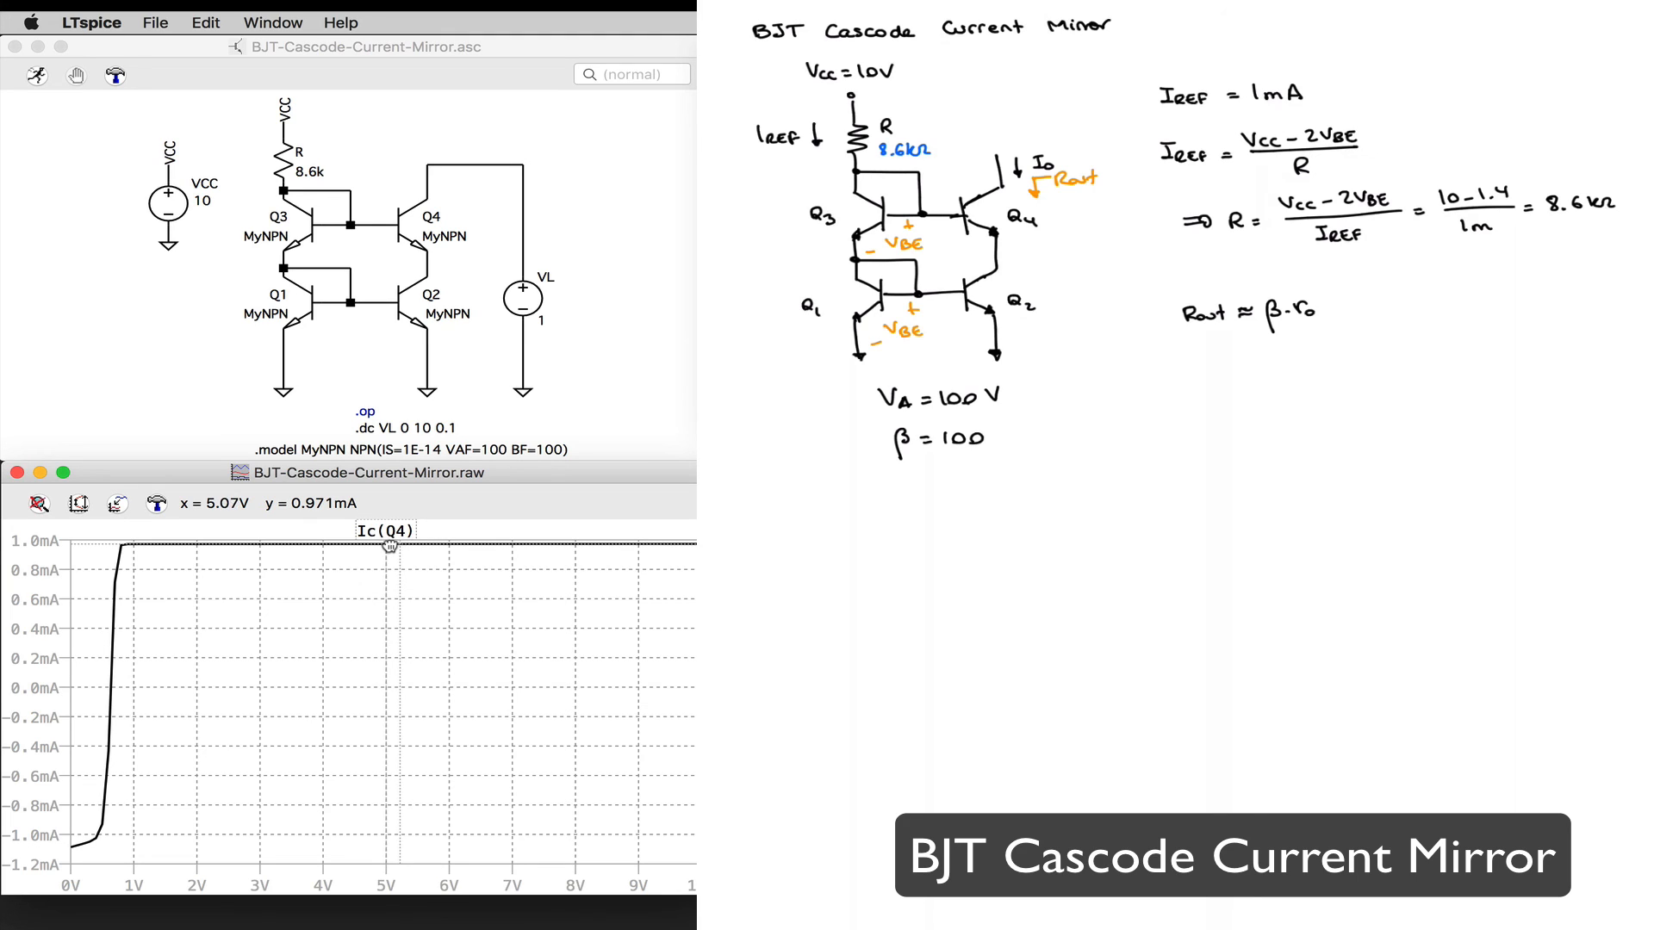
left_click_drag(389, 545, 435, 552)
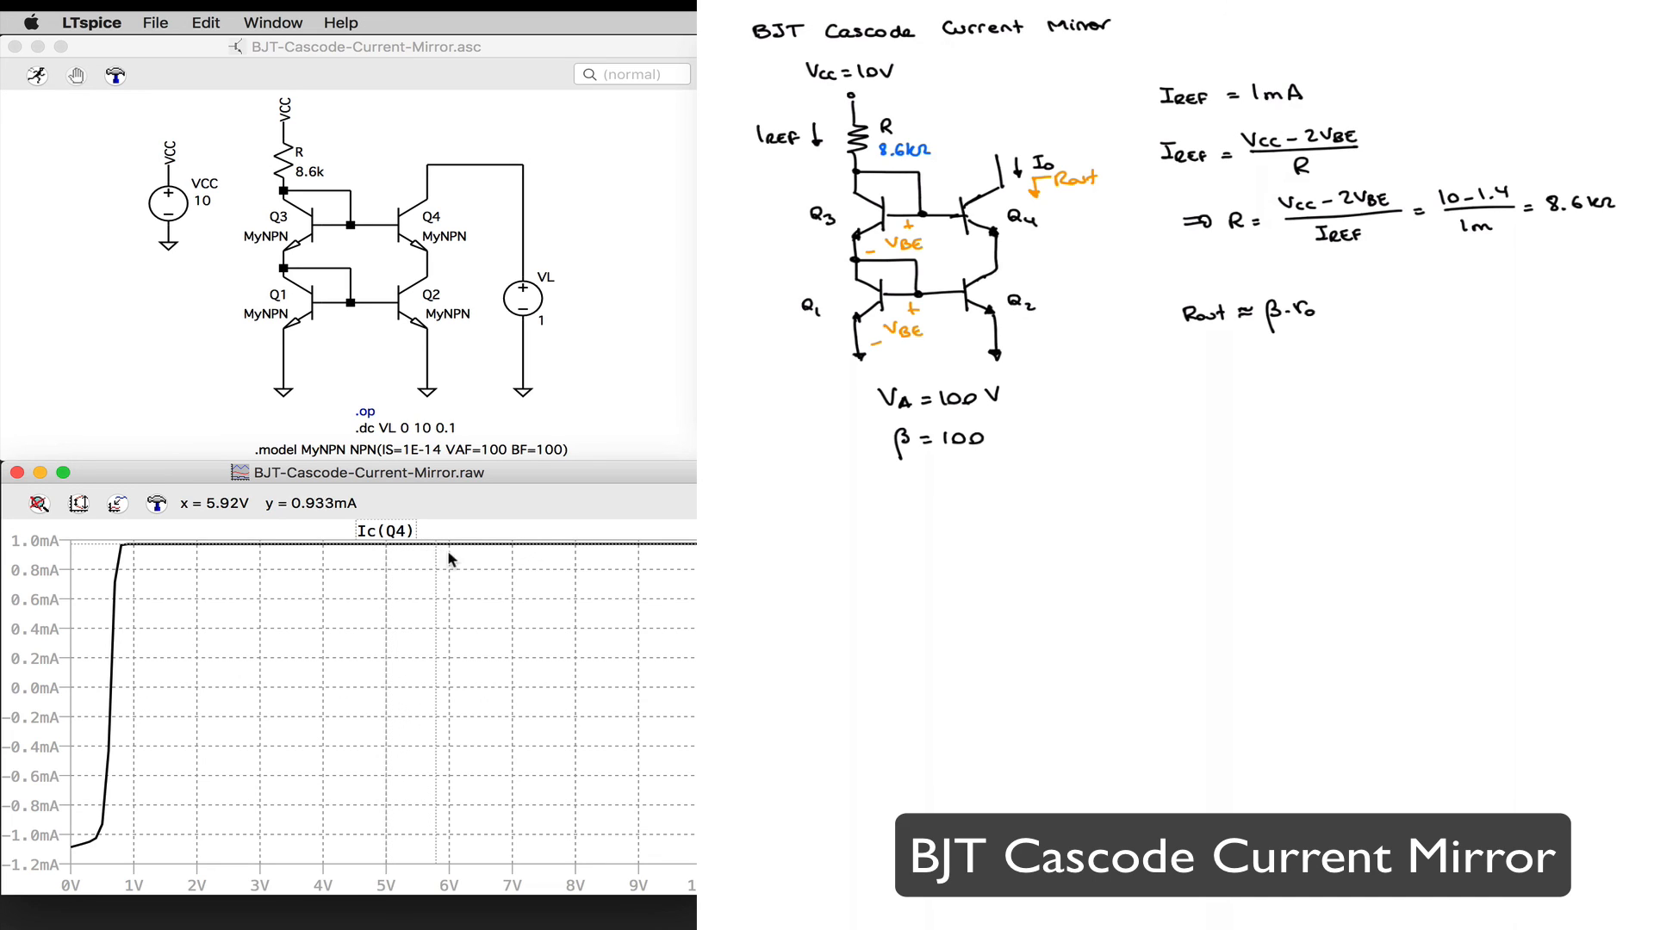
left_click_drag(389, 546, 337, 624)
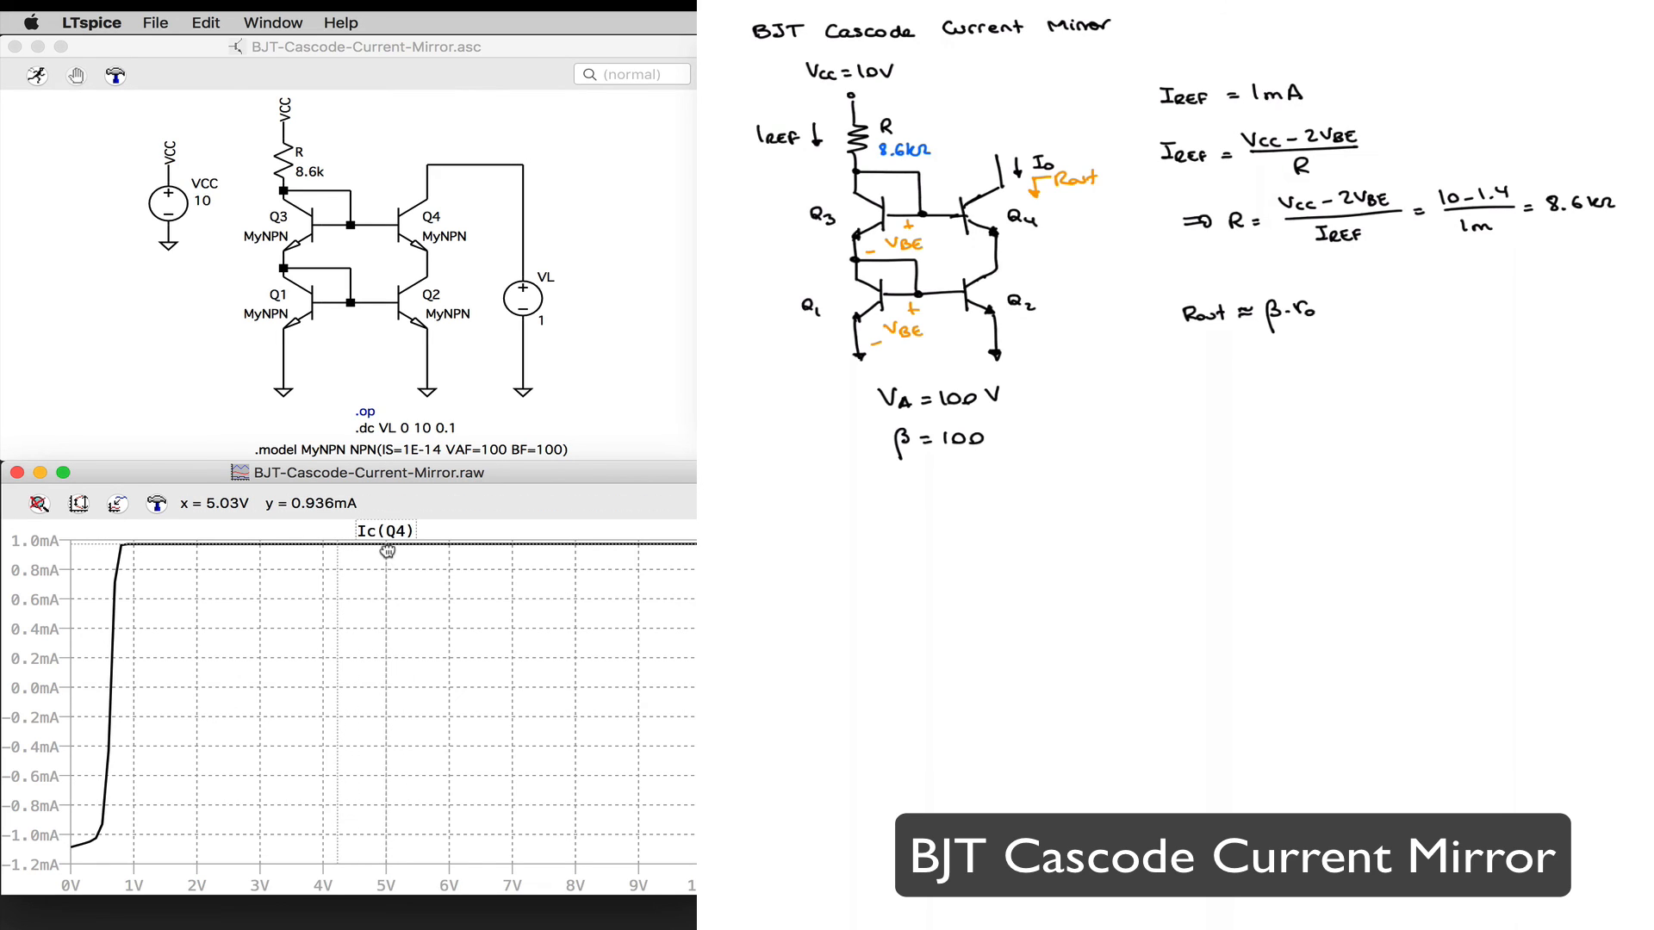
left_click_drag(388, 551, 694, 552)
left_click_drag(335, 549, 134, 549)
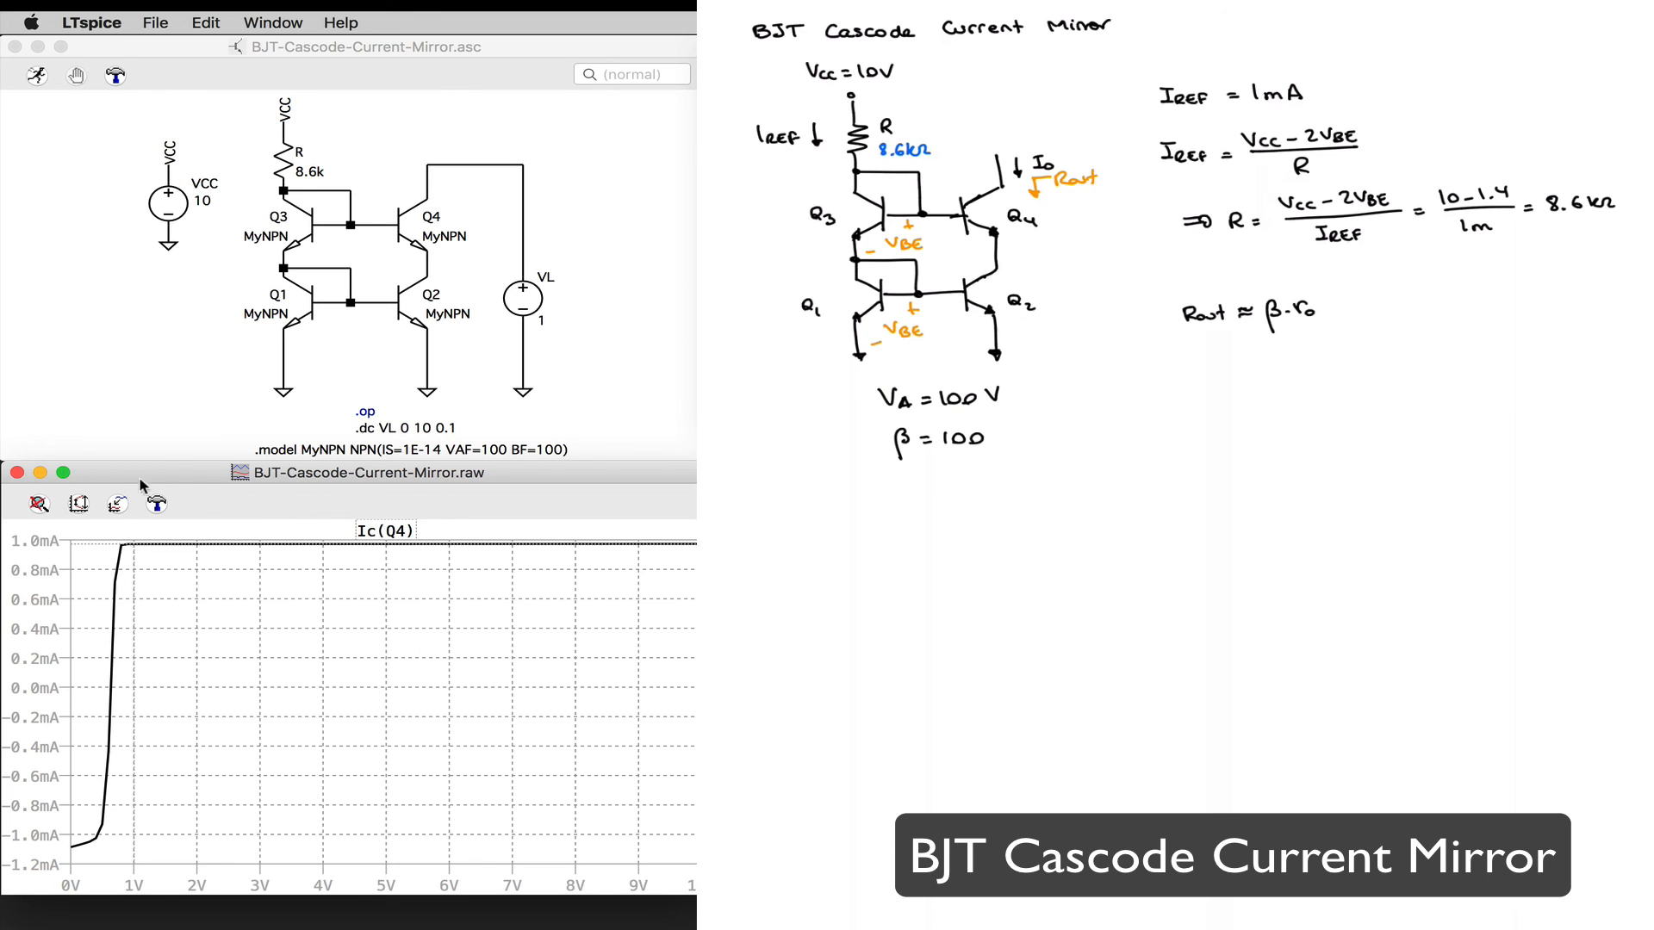
Step: Annotate the cascode mirror plot with "Rout = 1/slope = 1/1.77e-7 = 5.8 MΩ" just below the flat part of the trace
right_click(358, 618)
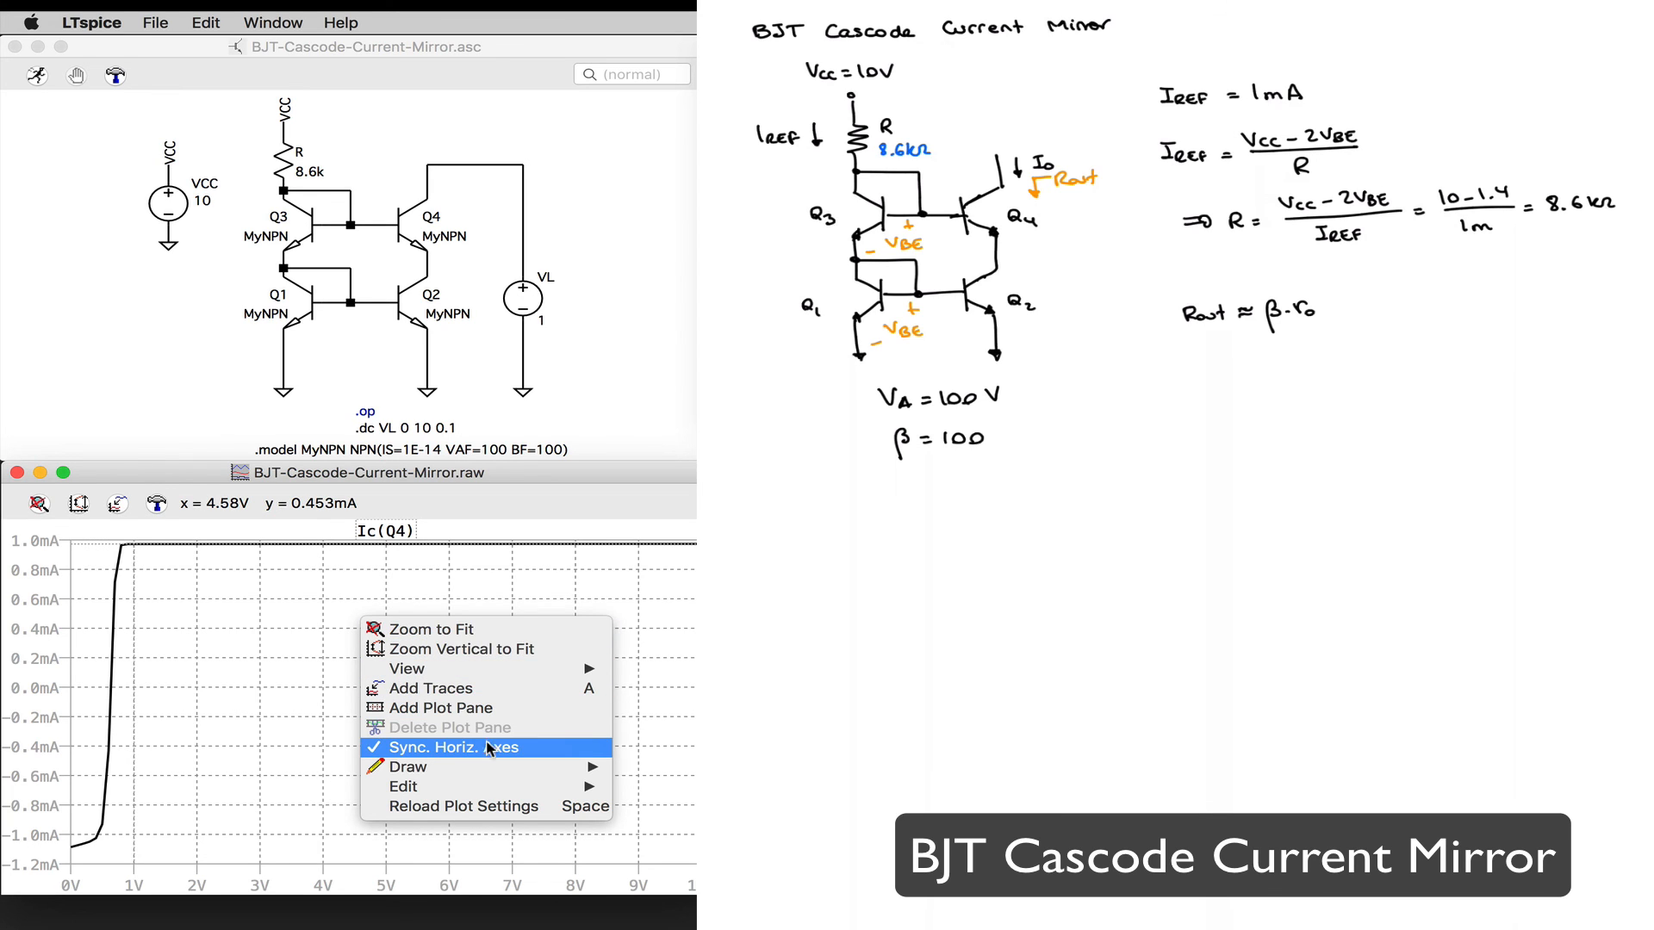
mouse_move(494, 766)
left_click(651, 767)
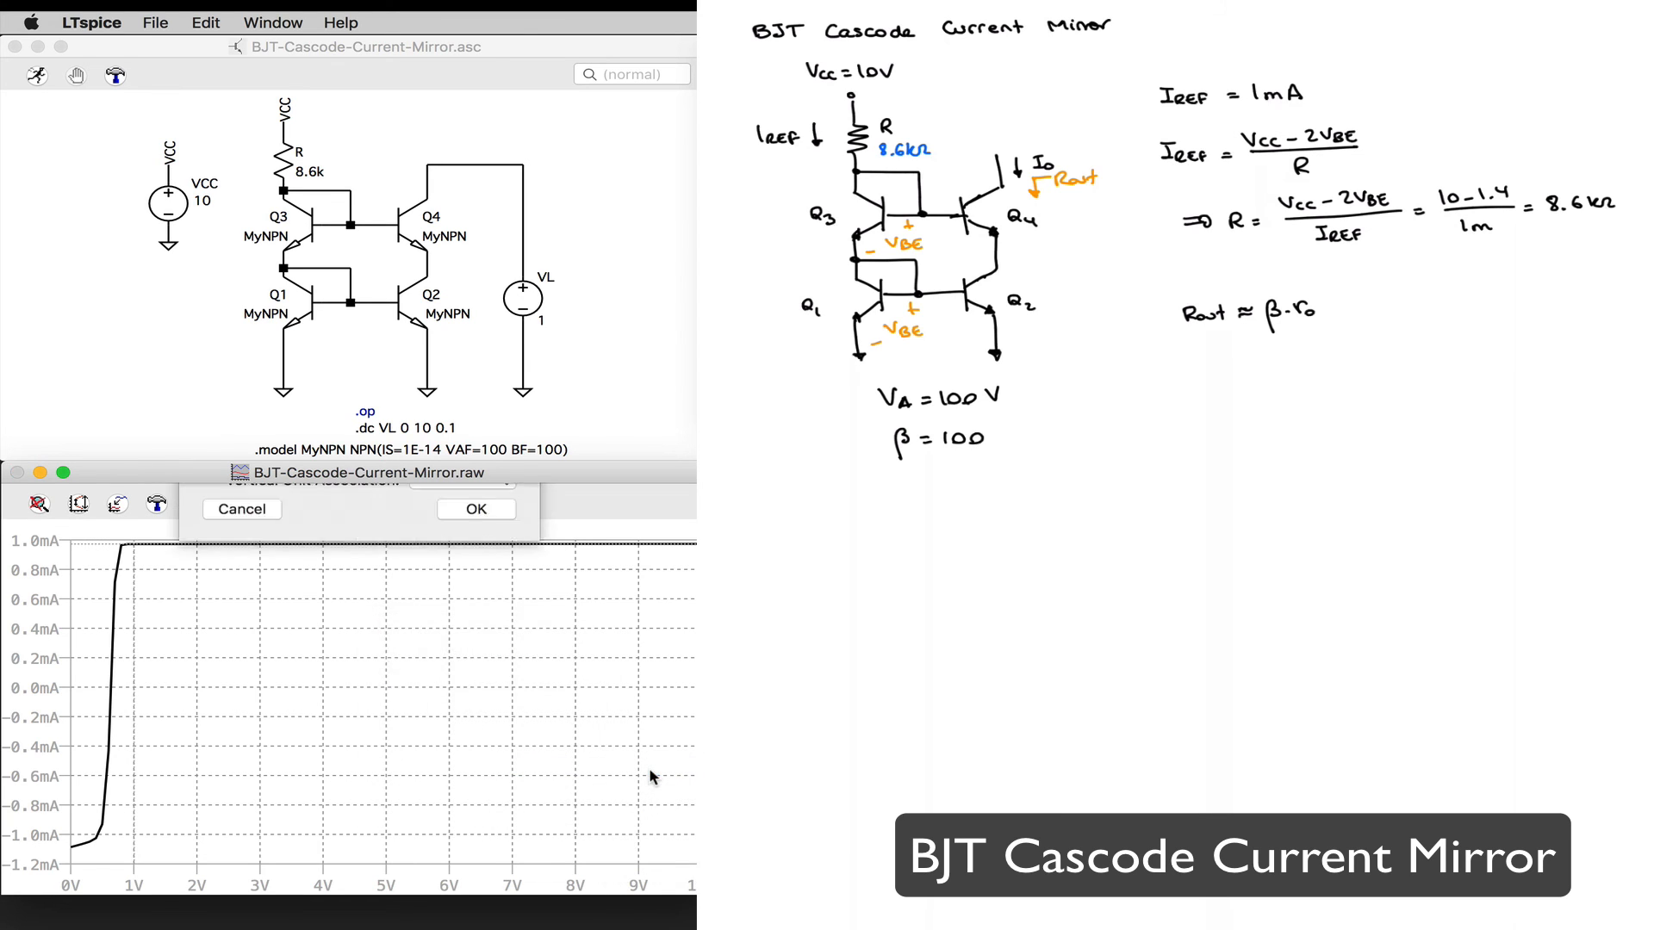
type("1")
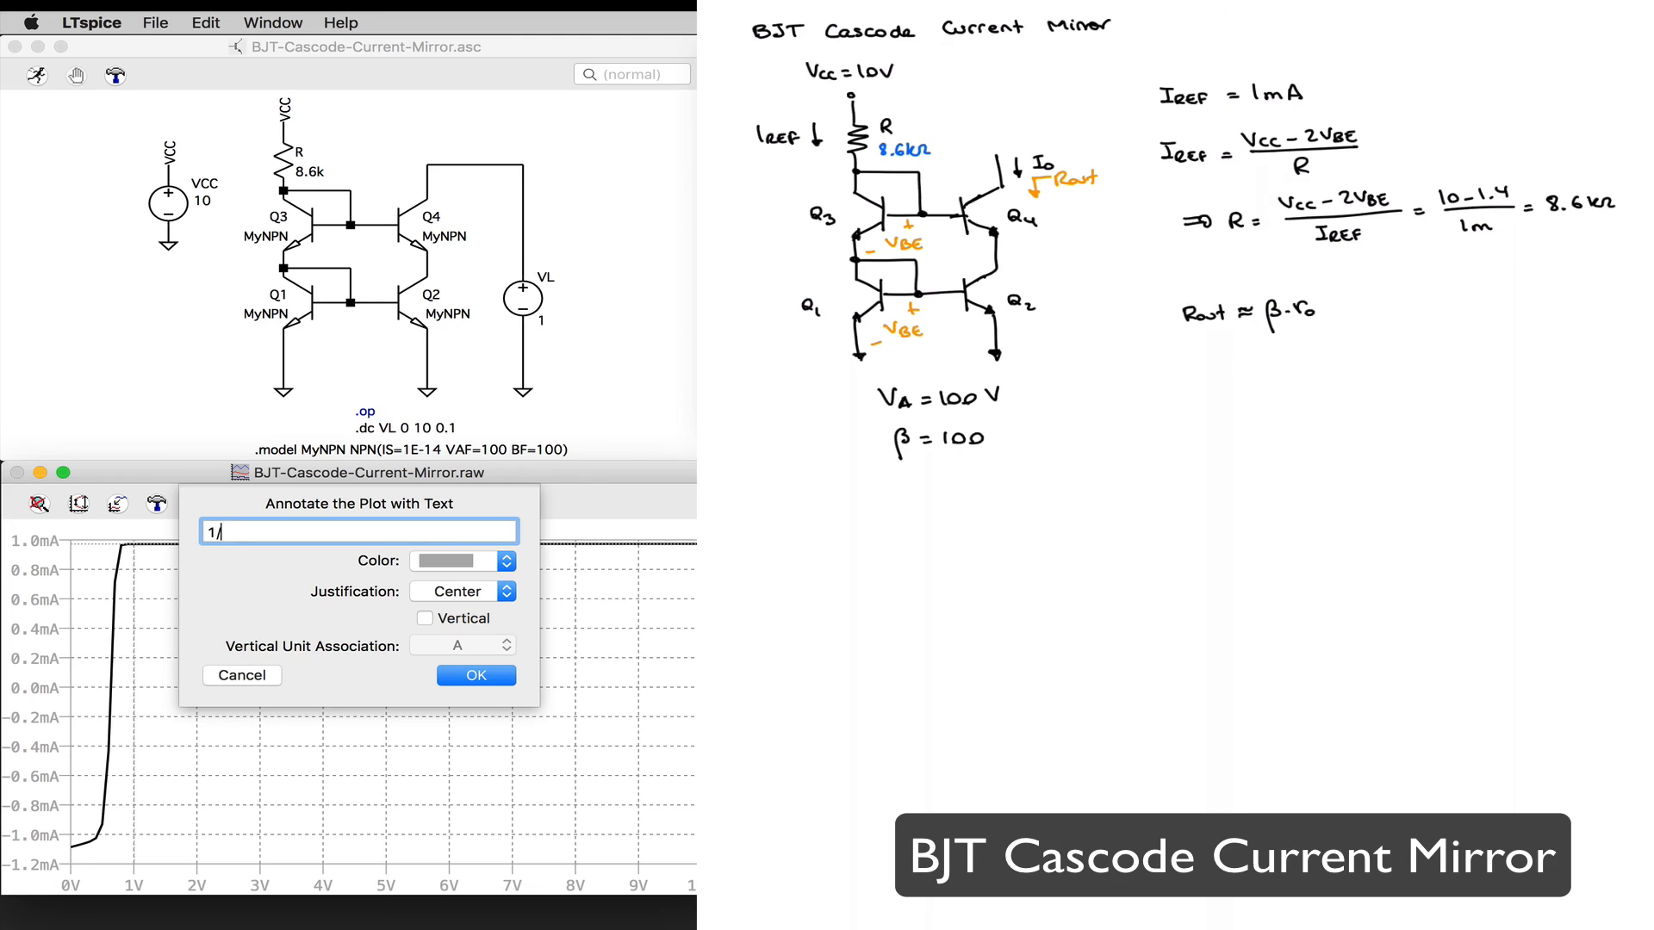
key("BackSpace")
type("Rout = 1/slope = 1/1.77e-7 =")
type("5.8 MΩ")
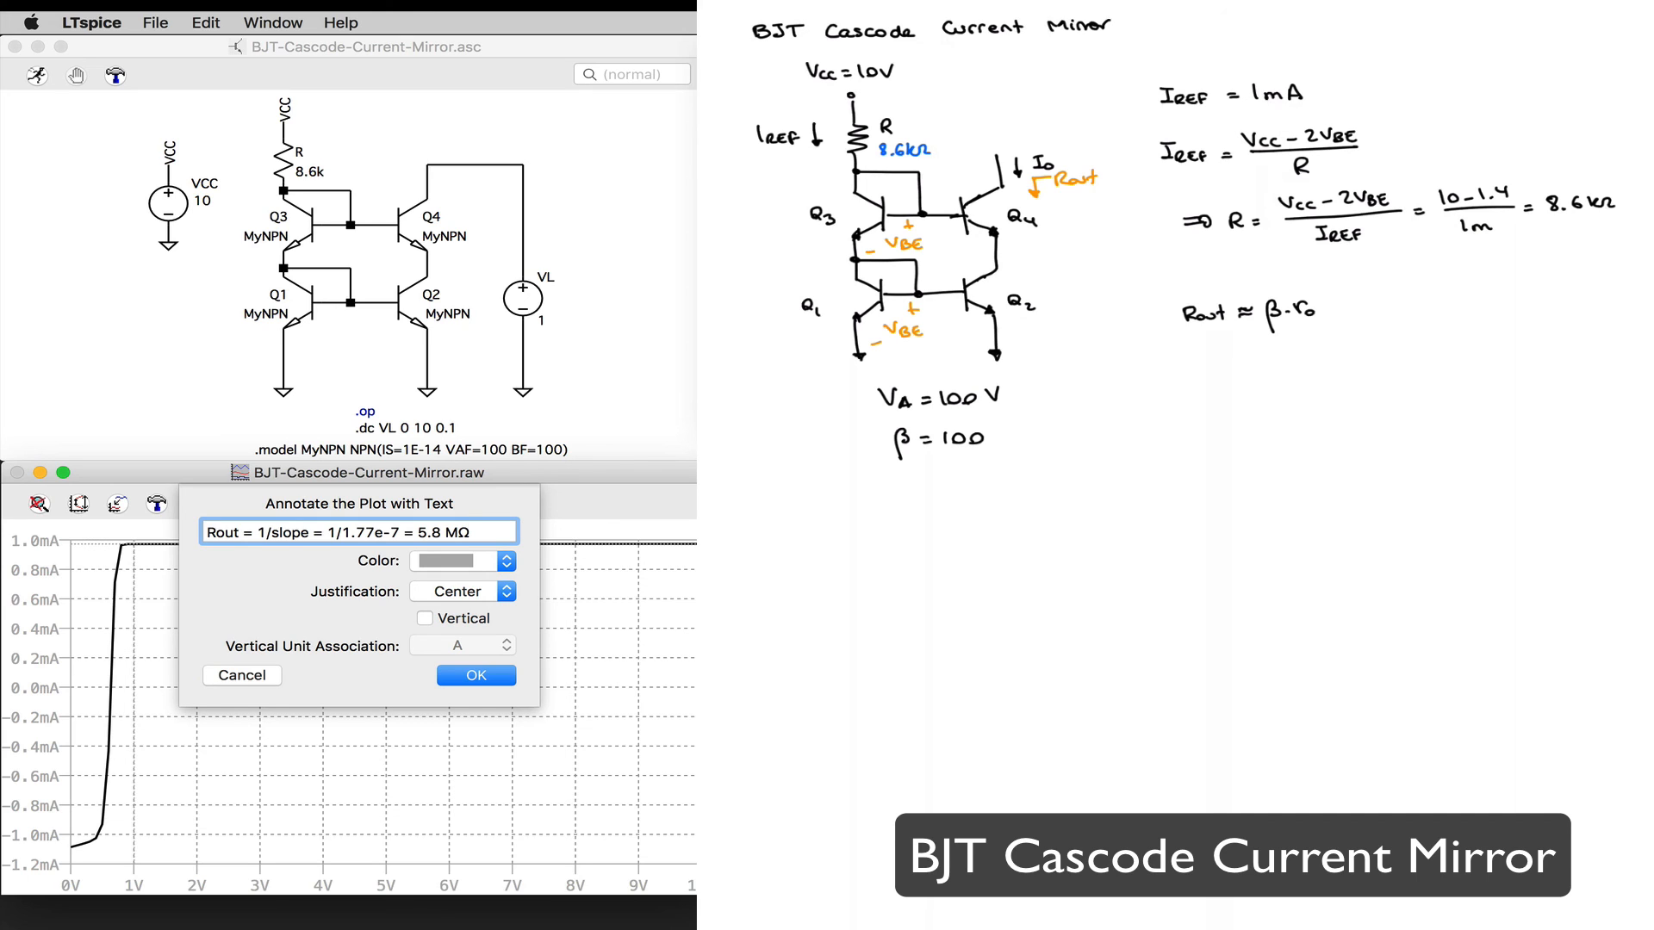
left_click(472, 677)
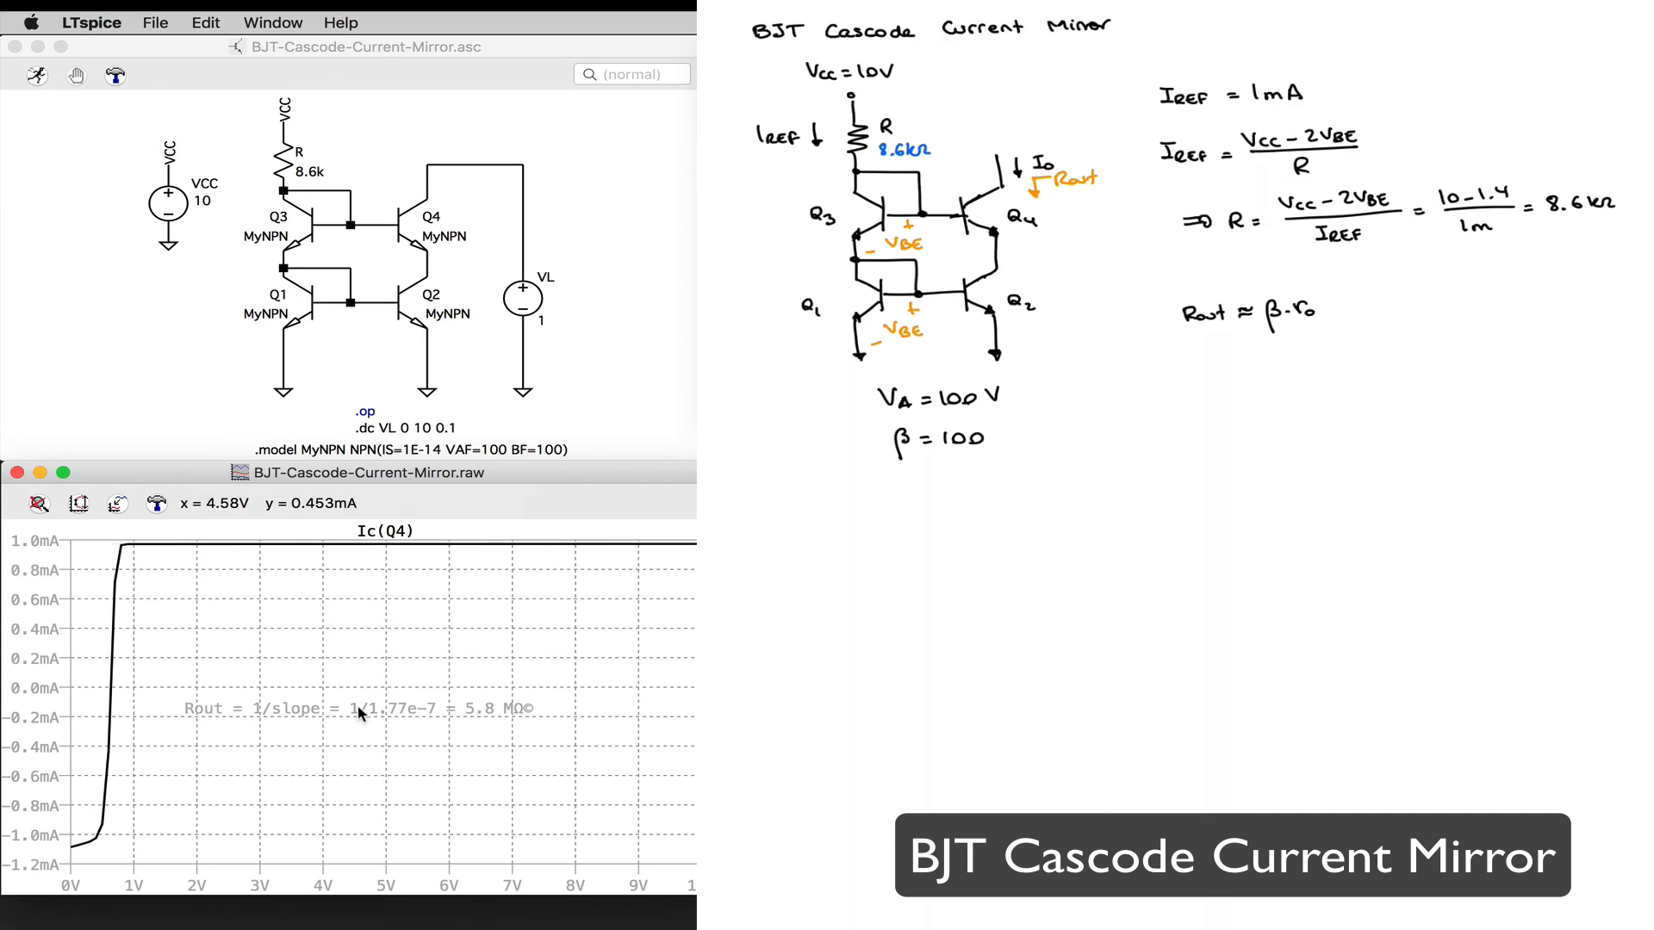
left_click(400, 558)
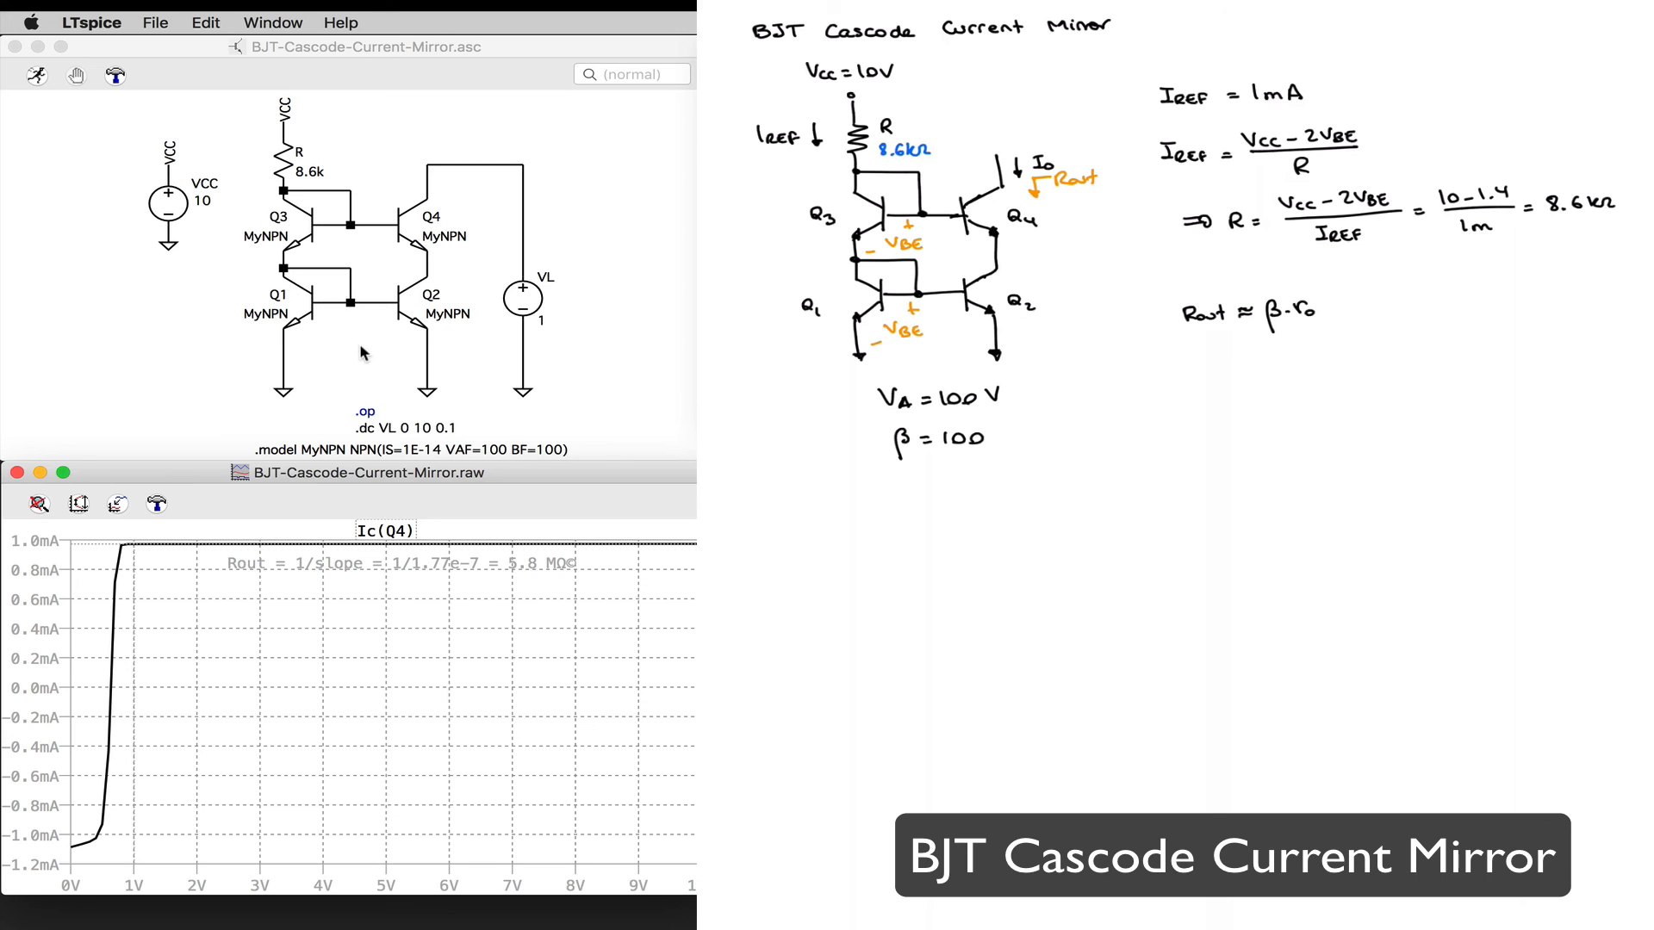
Step: Return to the cascode mirror schematic to probe resistor R
left_click(285, 141)
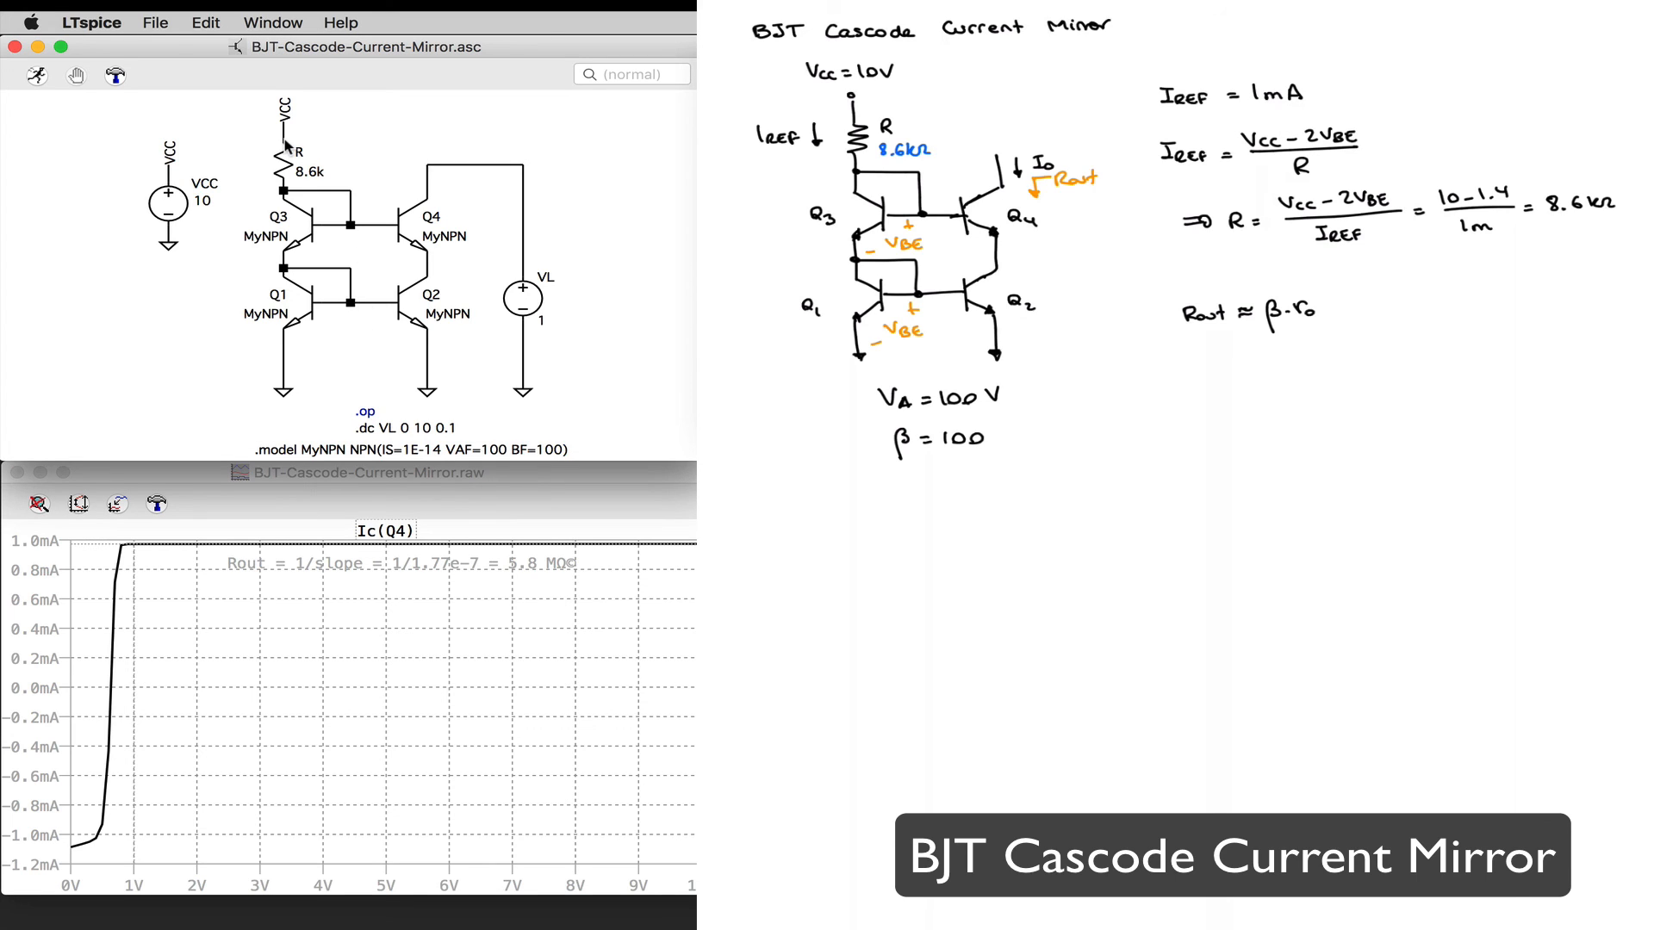